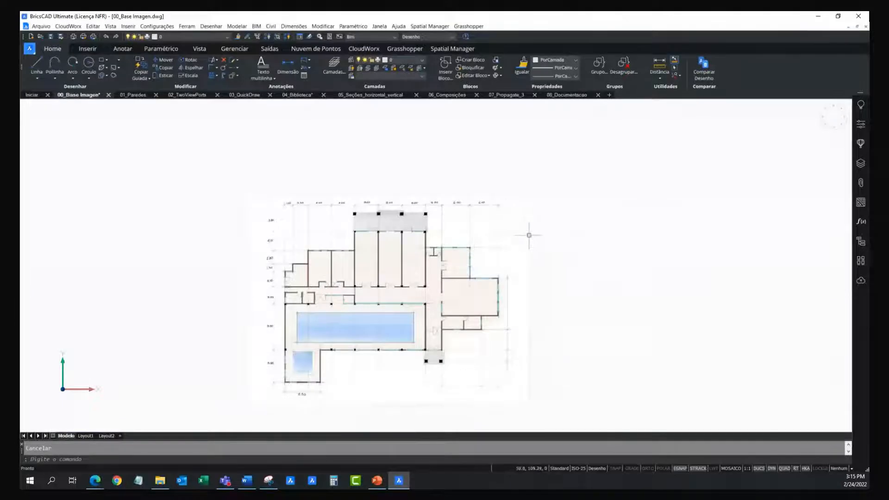
Step: Delete the existing floor plan image and attach 01_Planta_Baixa.jpg as a raster image at scale 545.2 with rotation 0
left_click(524, 220)
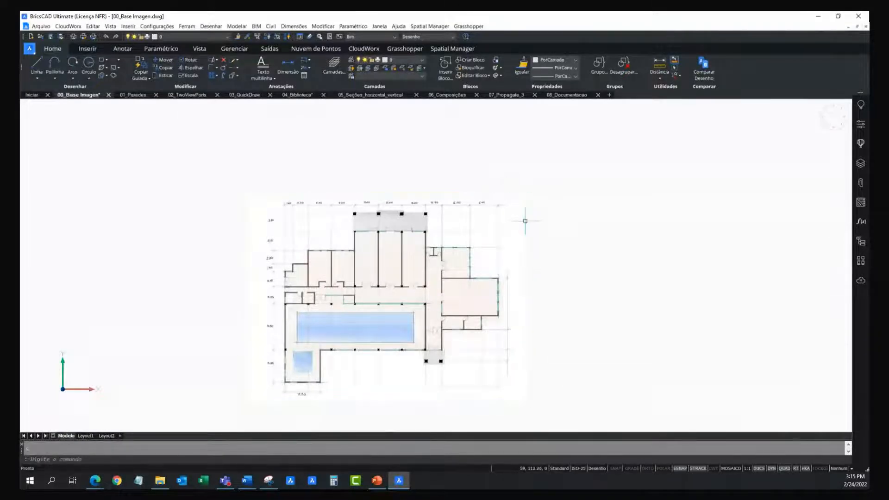
key("Delete")
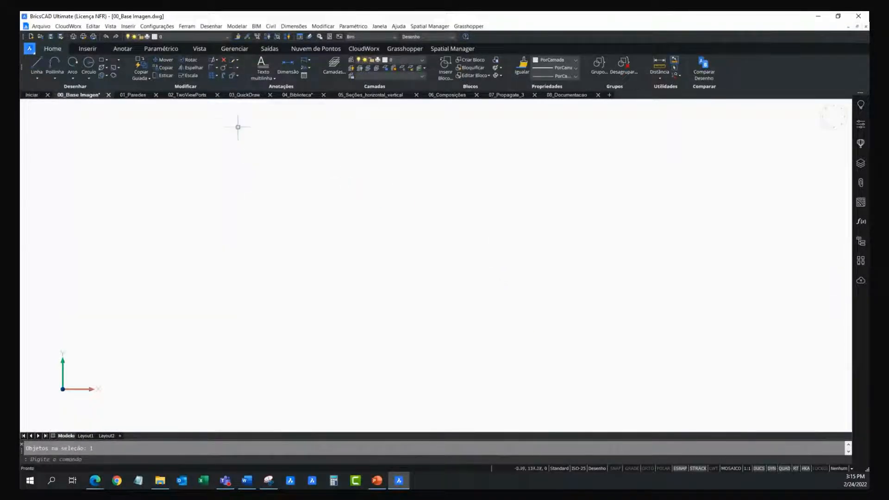
left_click(88, 49)
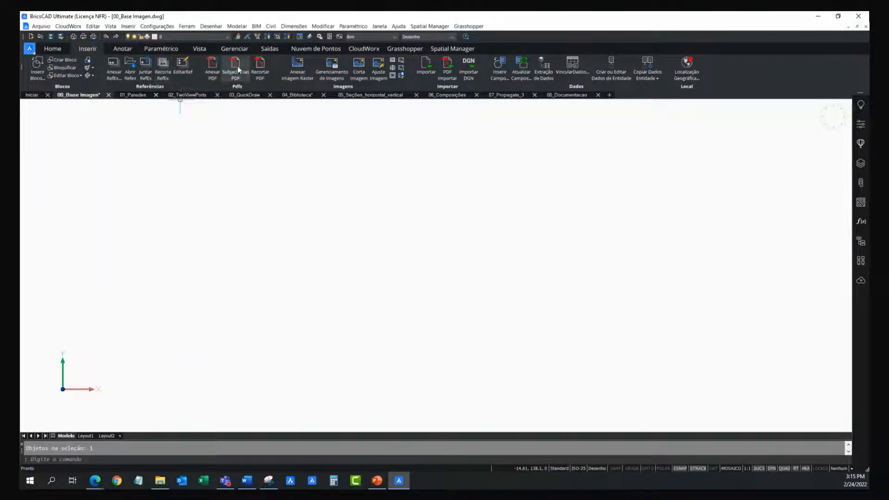
left_click(298, 65)
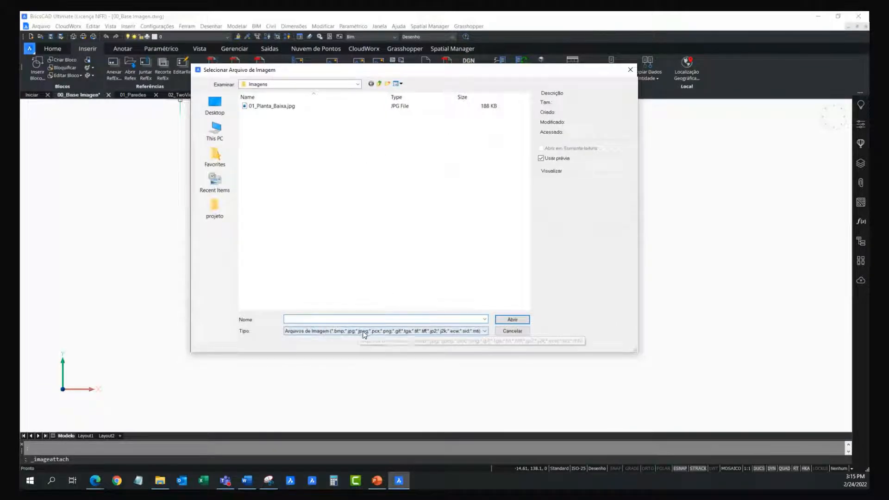
left_click(276, 107)
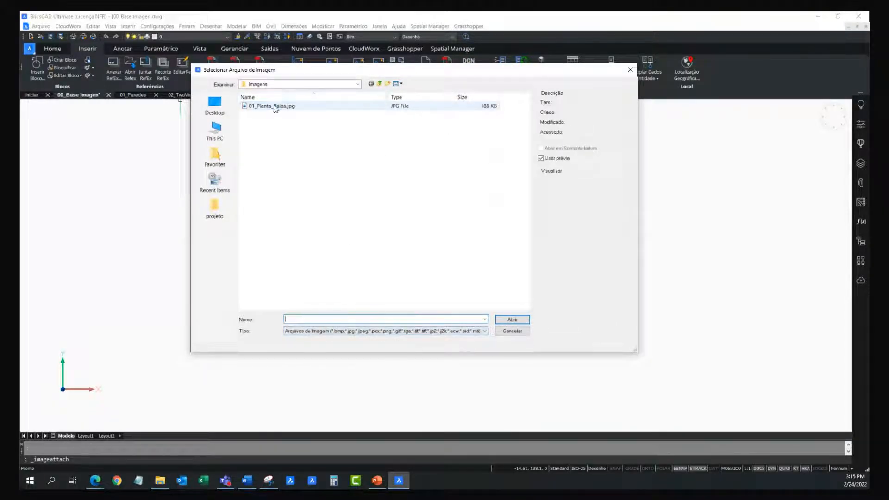
left_click(512, 319)
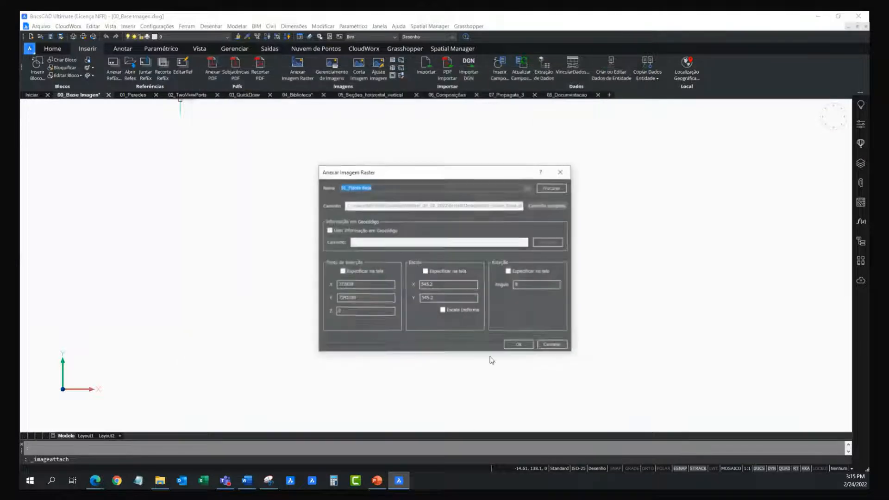
left_click_drag(442, 172, 428, 155)
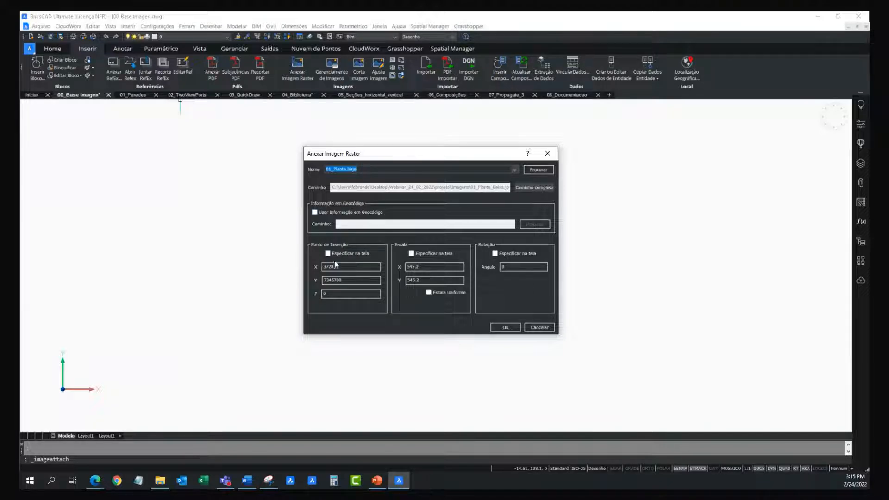
left_click(505, 327)
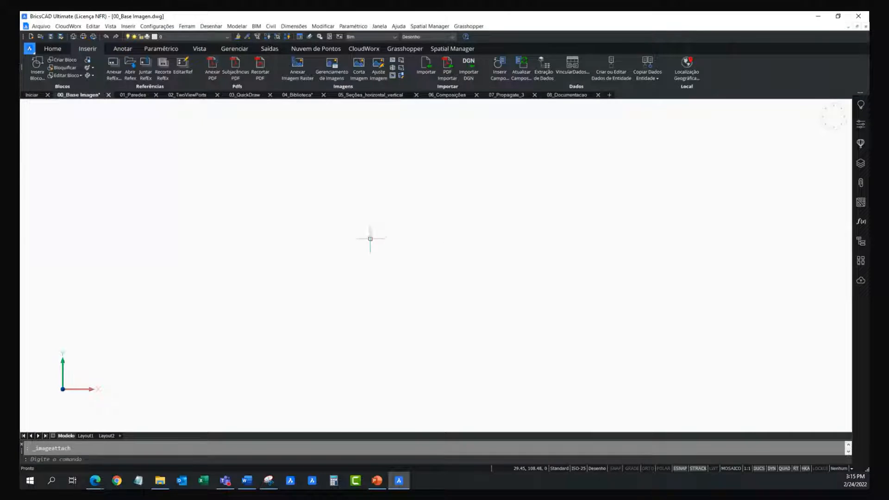
middle_click(385, 240)
middle_click(384, 240)
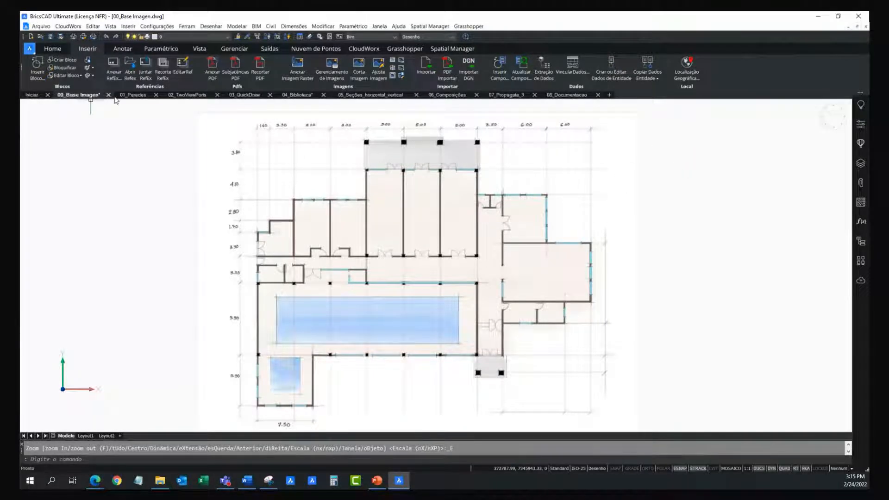
Step: Switch to the 01_Paredes drawing and examine the walls, rooms and axes of its floor plan
left_click(54, 49)
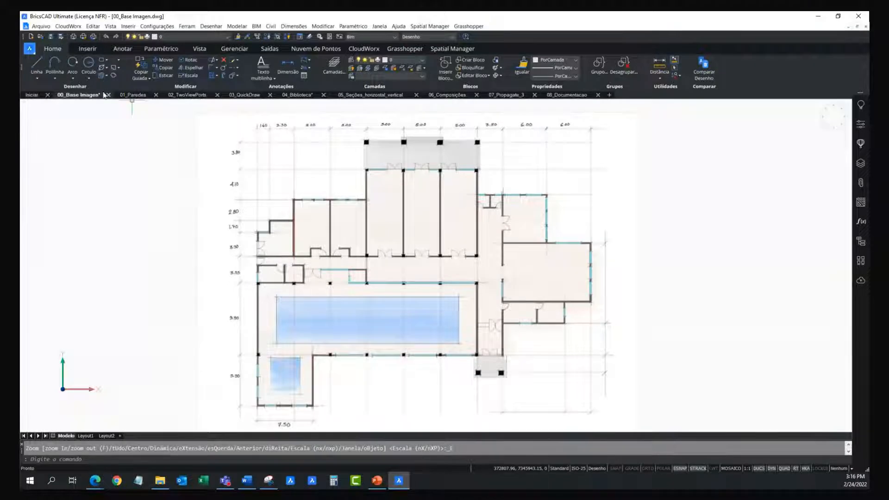
left_click(133, 95)
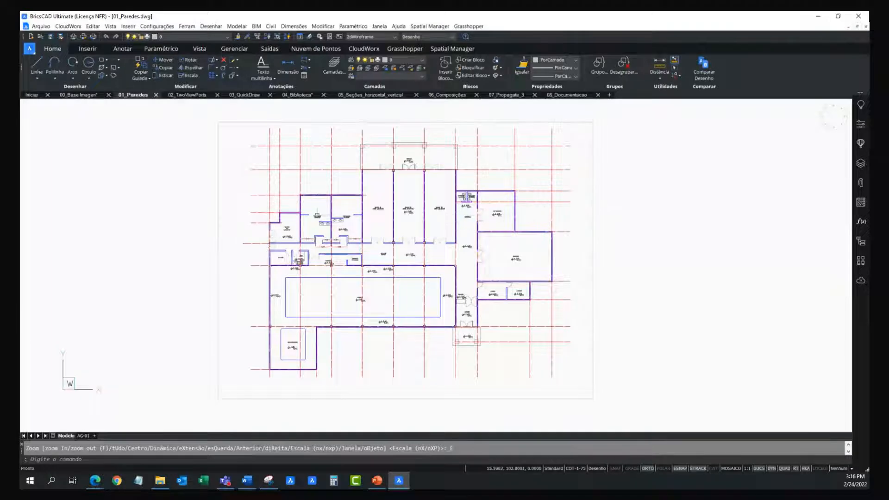
scroll(270, 222, "up", 3)
scroll(269, 221, "up", 2)
scroll(268, 220, "up", 5)
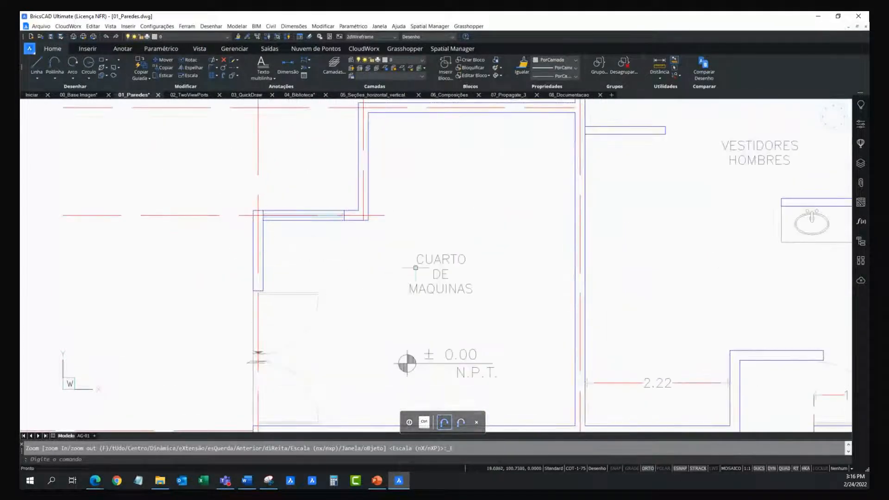
middle_click_drag(405, 350, 340, 288)
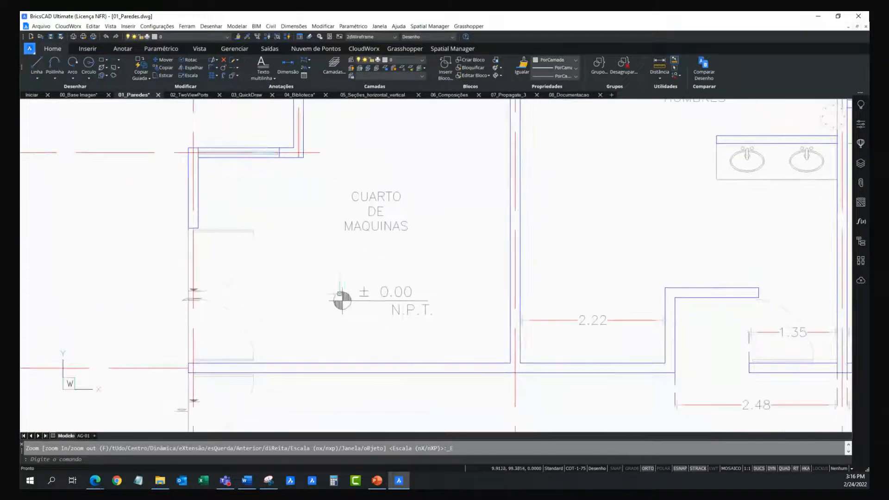
middle_click_drag(452, 238, 292, 221)
scroll(430, 209, "down", 3)
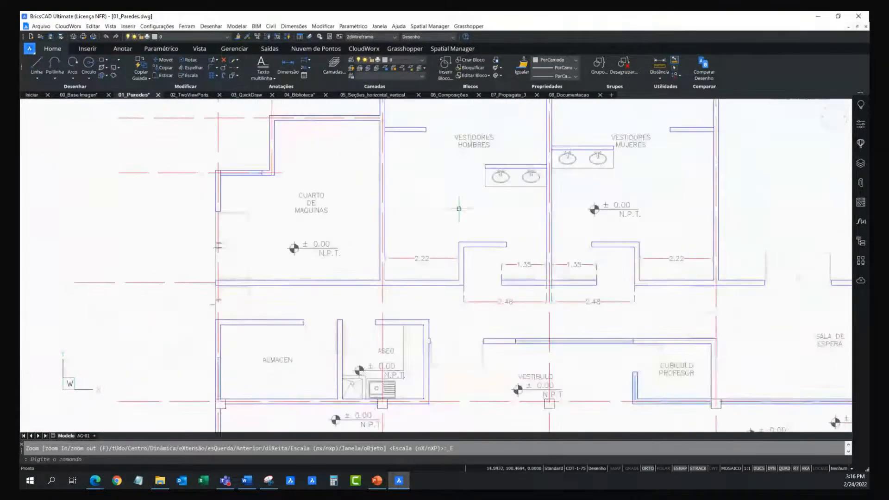
middle_click_drag(431, 208, 349, 250)
scroll(310, 252, "down", 5)
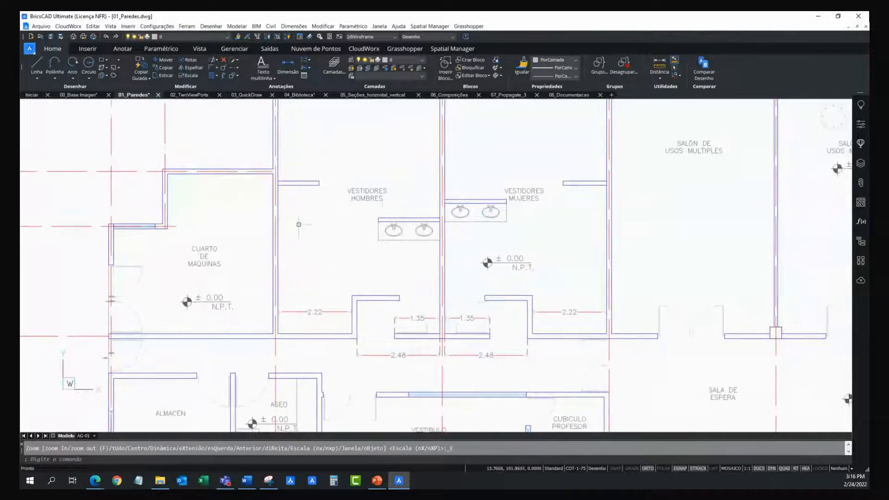
scroll(543, 262, "down", 3)
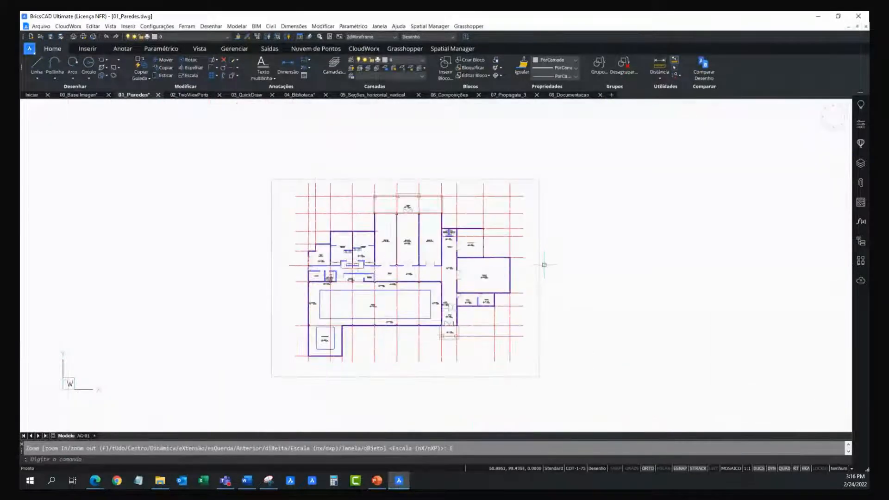
scroll(541, 258, "up", 1)
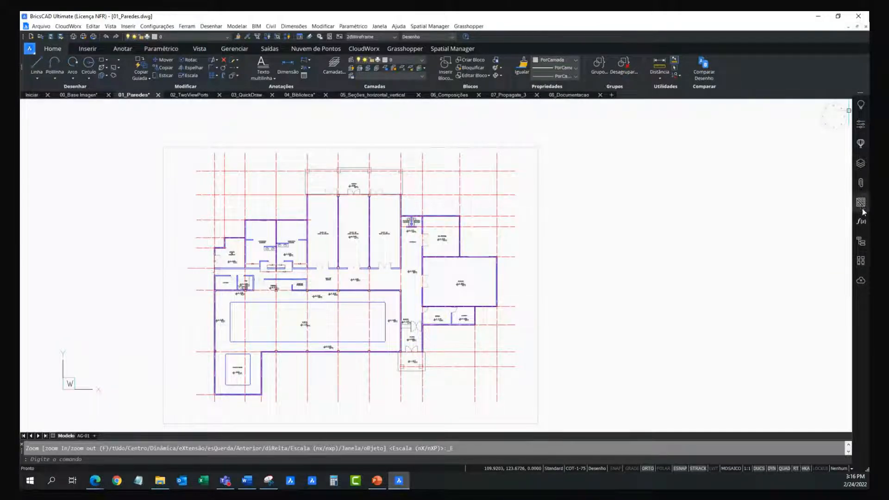
Step: Inspect the properties of the wall polyline around the CUARTO DE MAQUINAS room and display the drawing's layer list
left_click(860, 125)
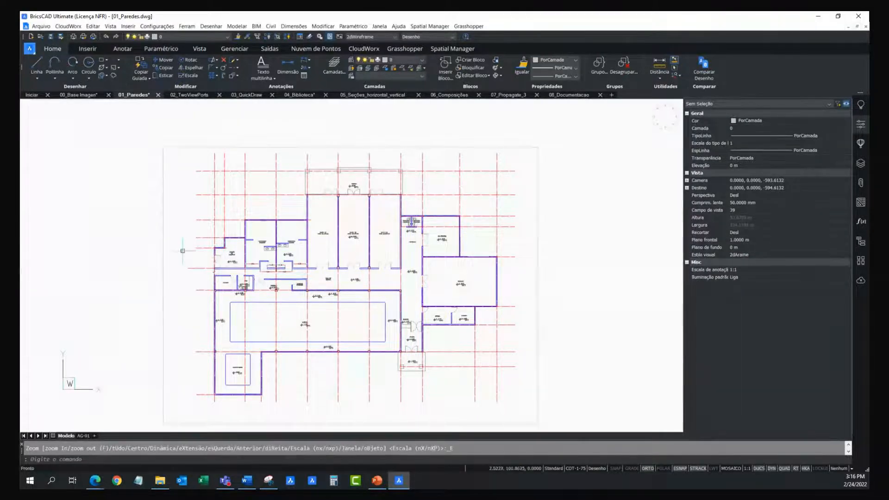
scroll(246, 249, "up", 6)
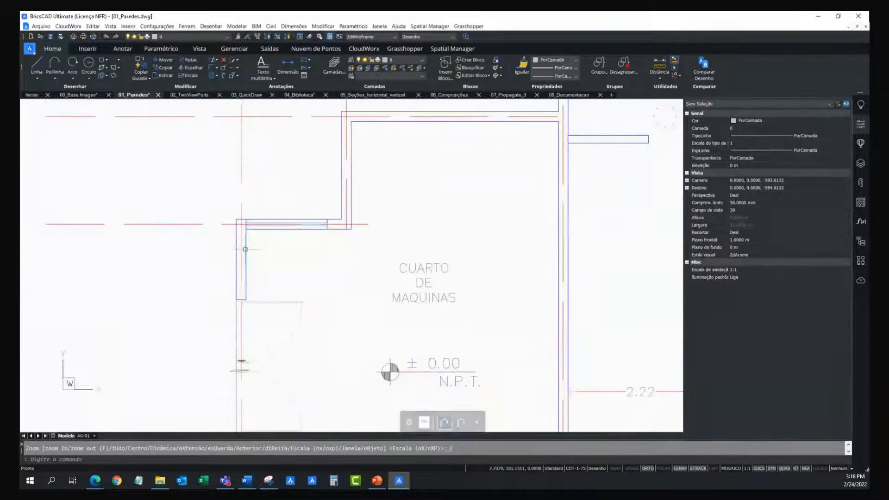
left_click(245, 250)
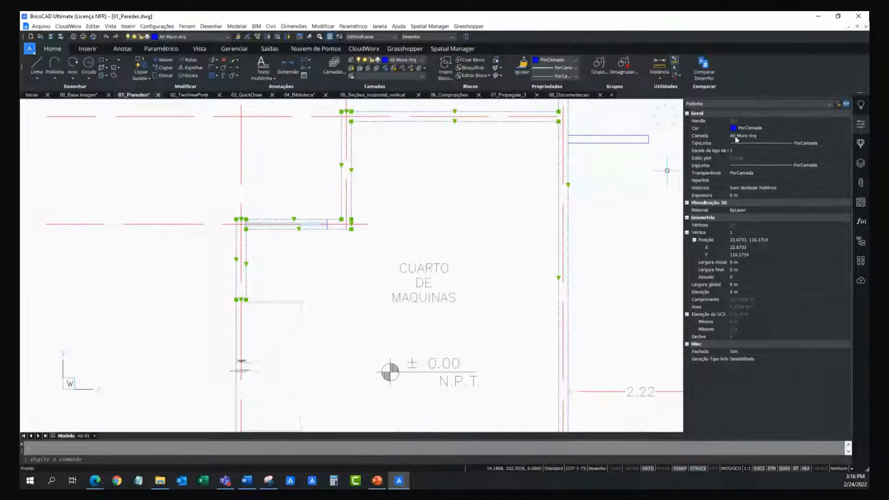
middle_click_drag(450, 254, 445, 260)
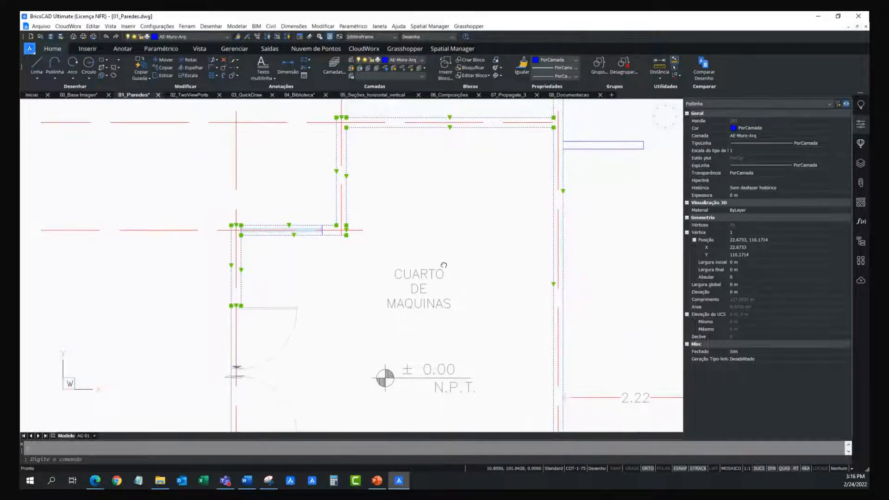
key("Escape")
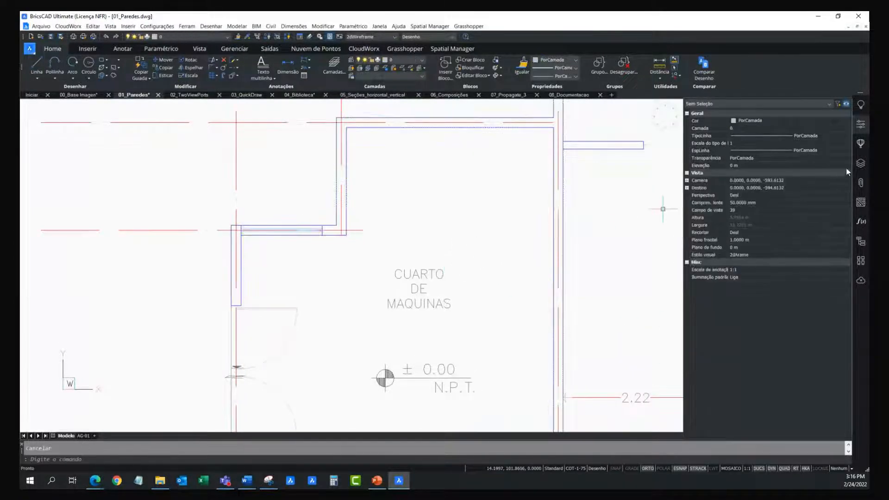
left_click(862, 165)
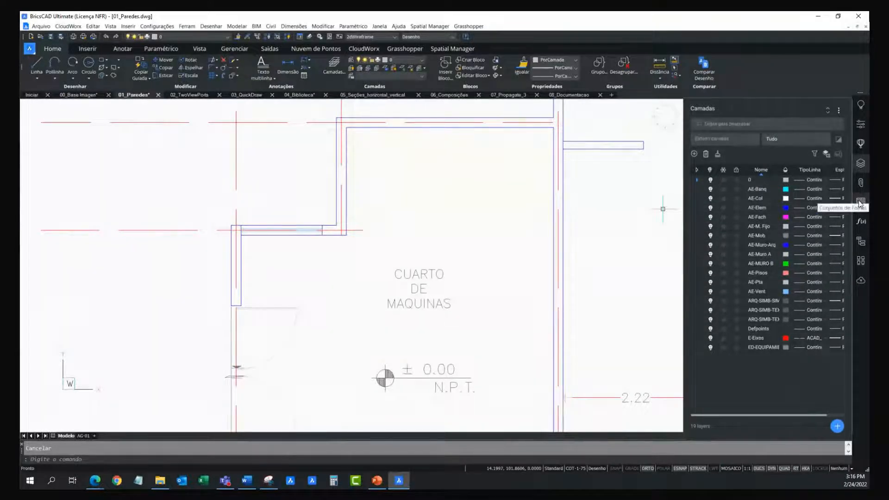
Step: Load and unload the attached 01_Planta Baja image twice to compare it with the drawn plan
left_click(860, 182)
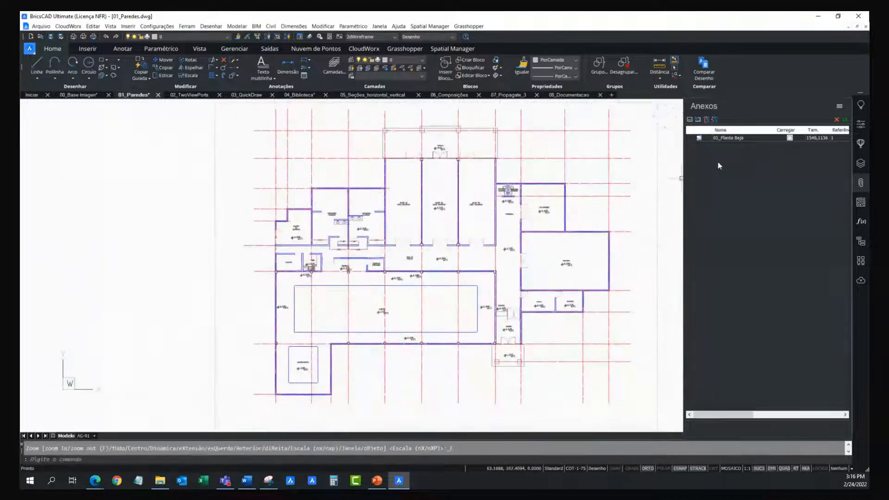
left_click(789, 138)
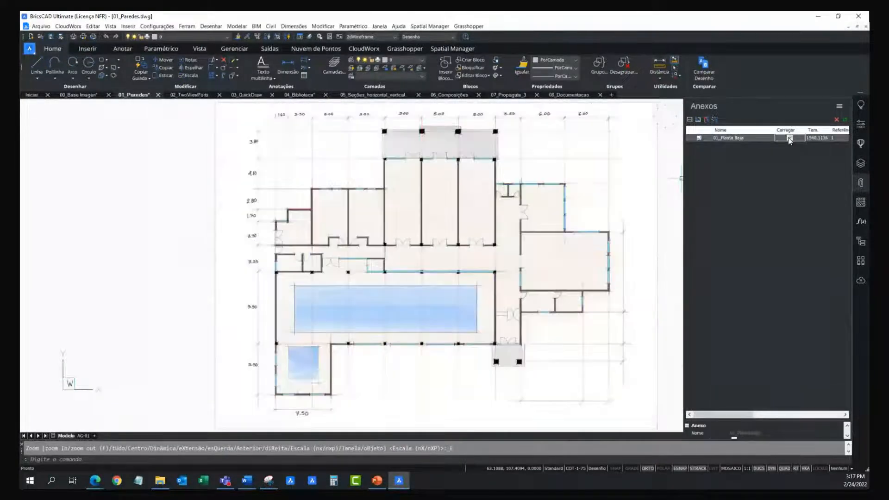
left_click(788, 138)
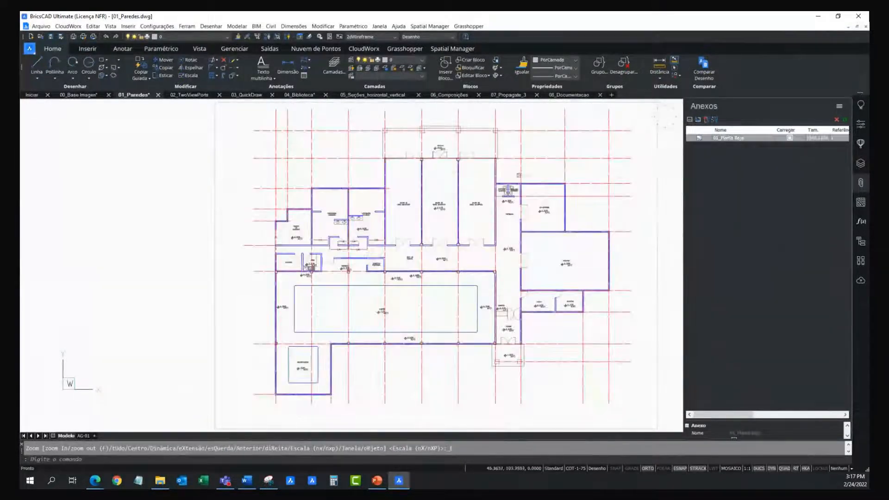
left_click(789, 138)
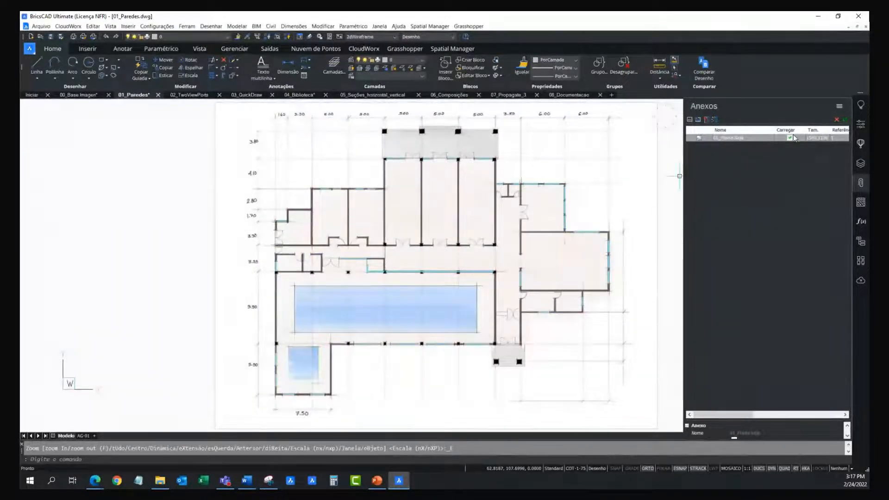
left_click(790, 138)
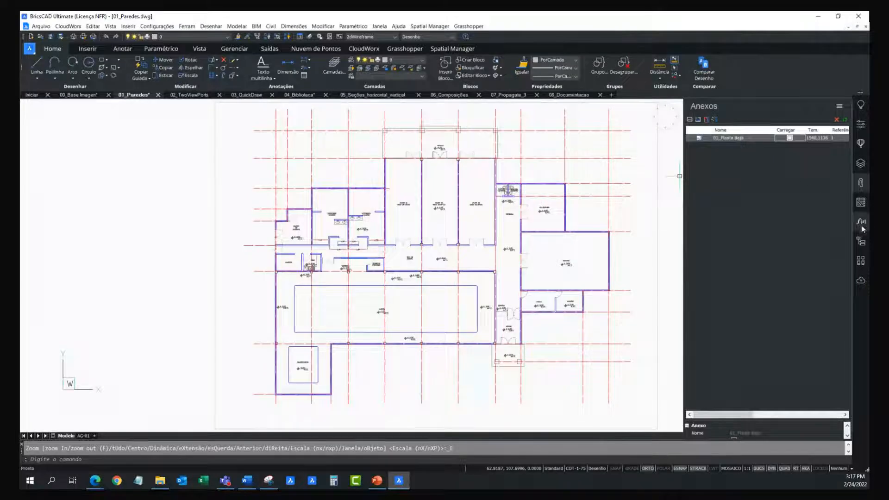
Step: Expand the entities of 01_Paredes.dwg in the structure tree and select everything on the E-Eixos layer
left_click(861, 241)
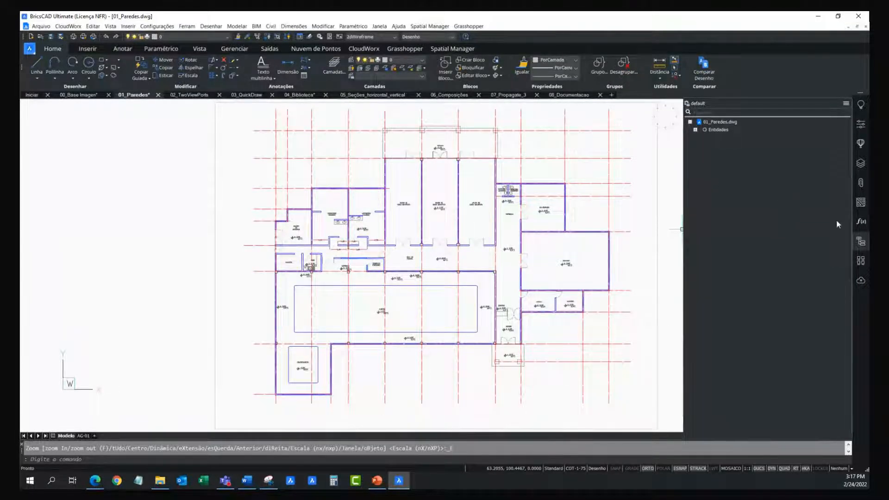
left_click(695, 130)
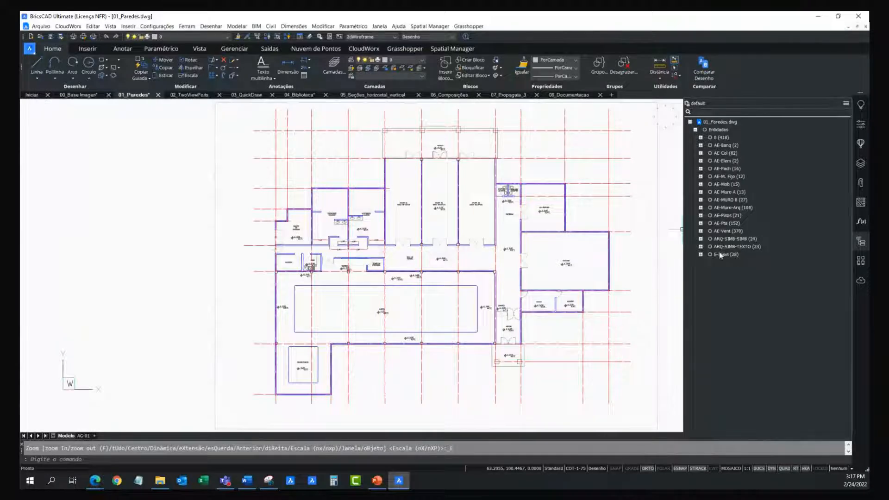
left_click(731, 254)
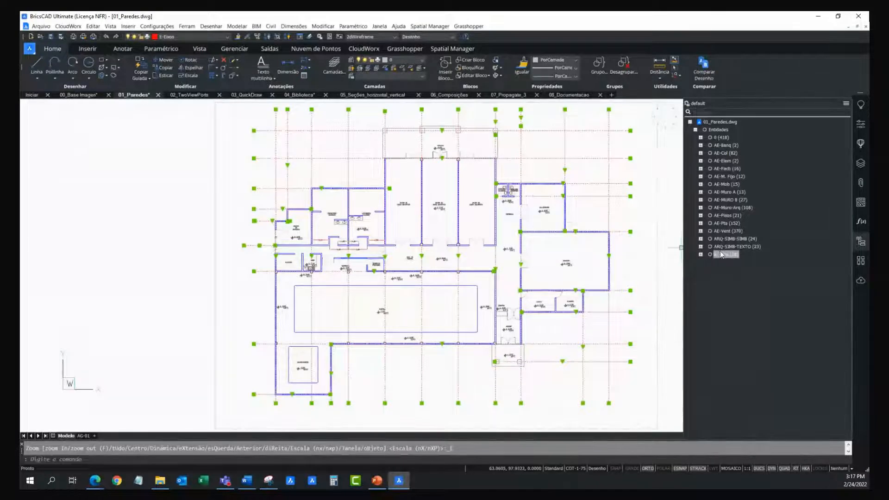
Step: Examine the structure tree's grouping configuration and the properties available to replace the Camada grouping criterion for entities
left_click(689, 105)
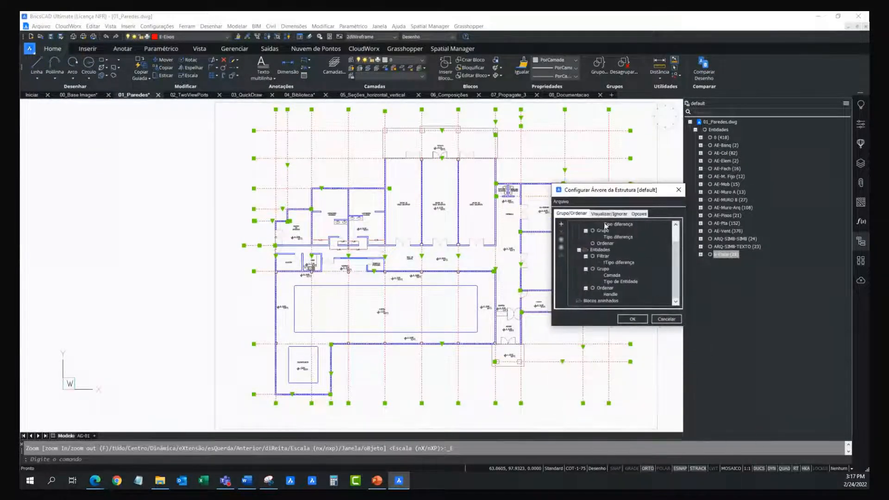
double_click(616, 277)
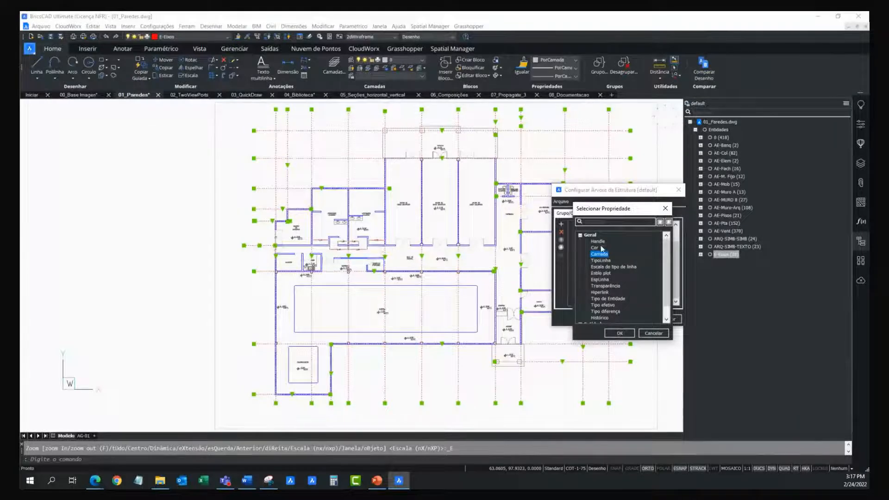
scroll(600, 308, "down", 1)
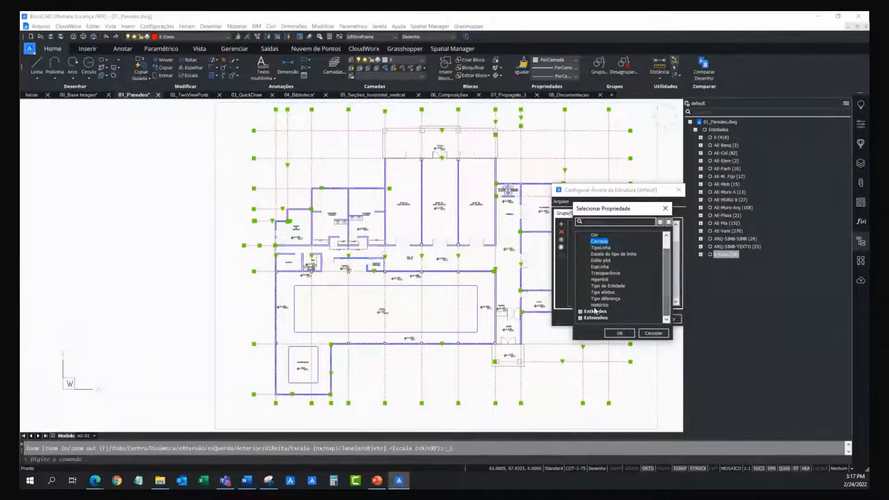
left_click(580, 311)
left_click(666, 209)
left_click(678, 190)
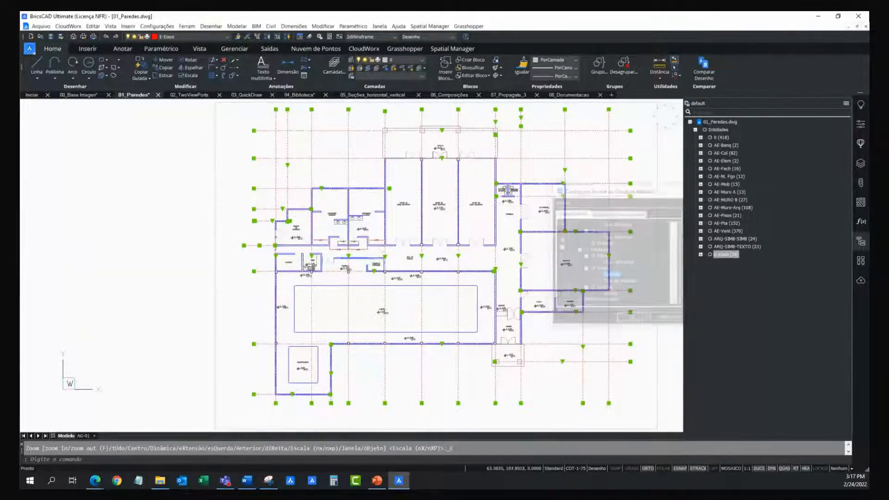
Step: Isolate the E-Eixos entities through the structure tree, and show all of the drawing's entities again
right_click(727, 255)
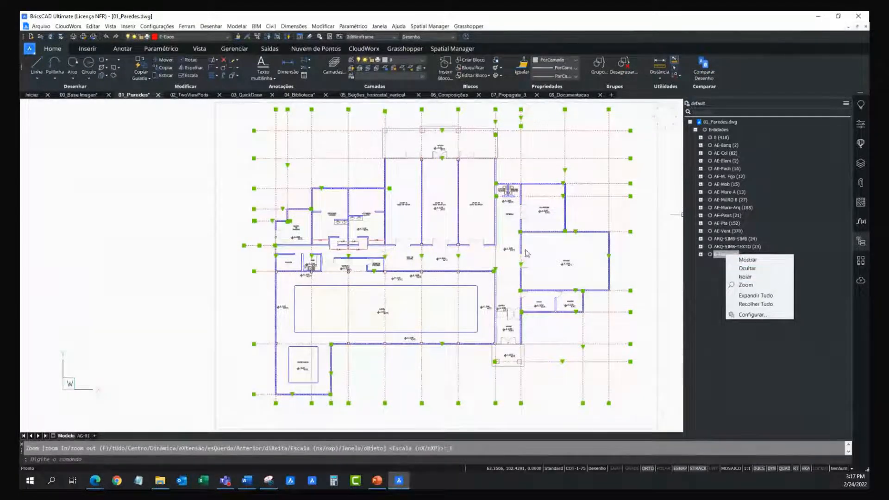
left_click(763, 277)
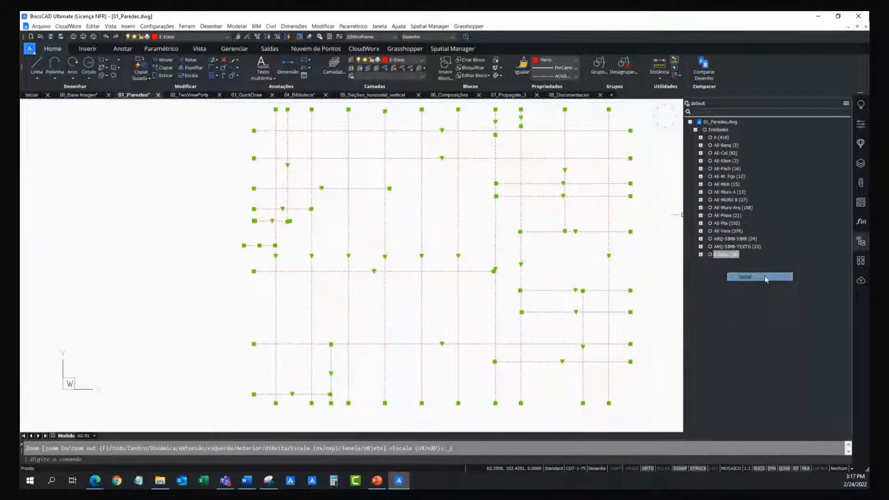
key("Escape")
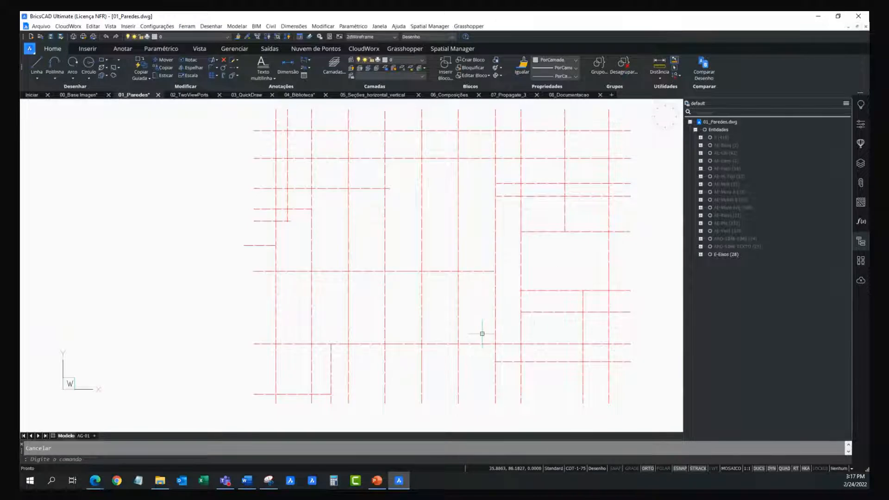
left_click(724, 130)
right_click(725, 131)
left_click(745, 135)
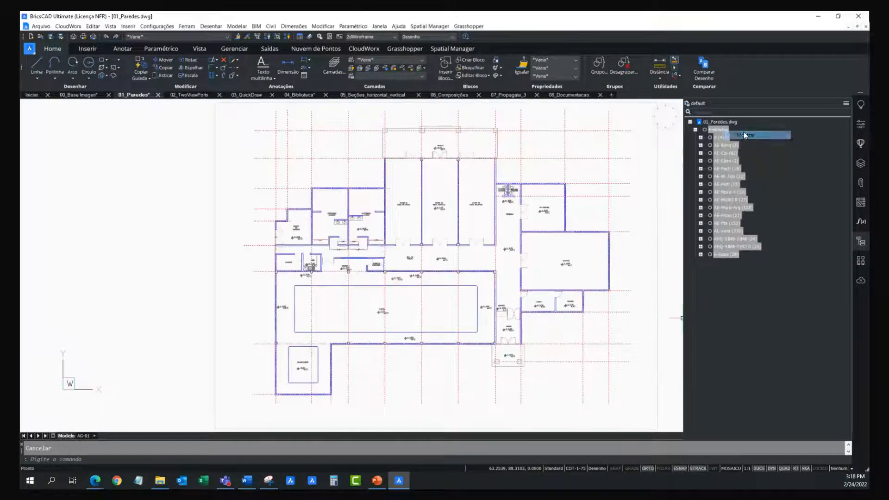
Step: Hide the E-Eixos axis entities through the structure tree and close the tree
left_click(732, 254)
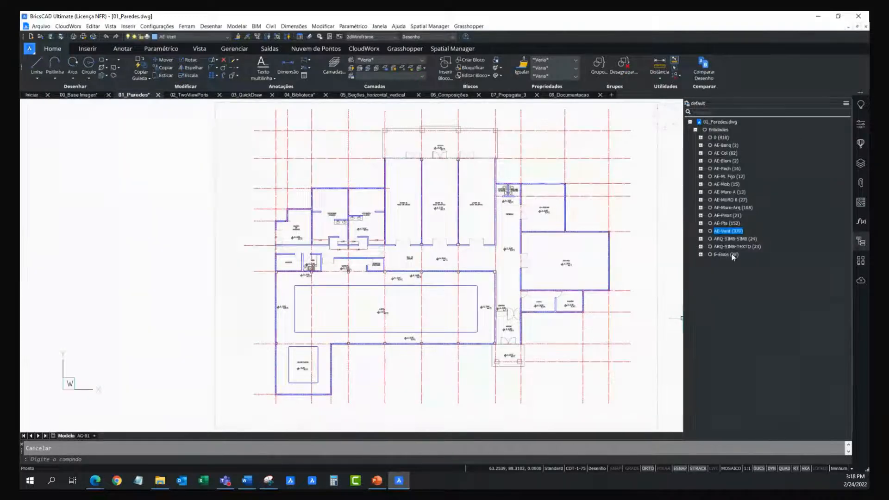
right_click(732, 256)
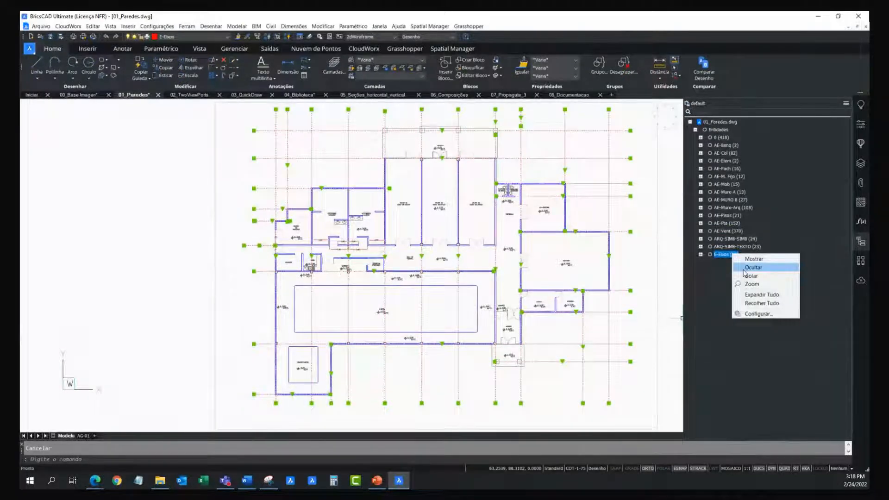
left_click(746, 268)
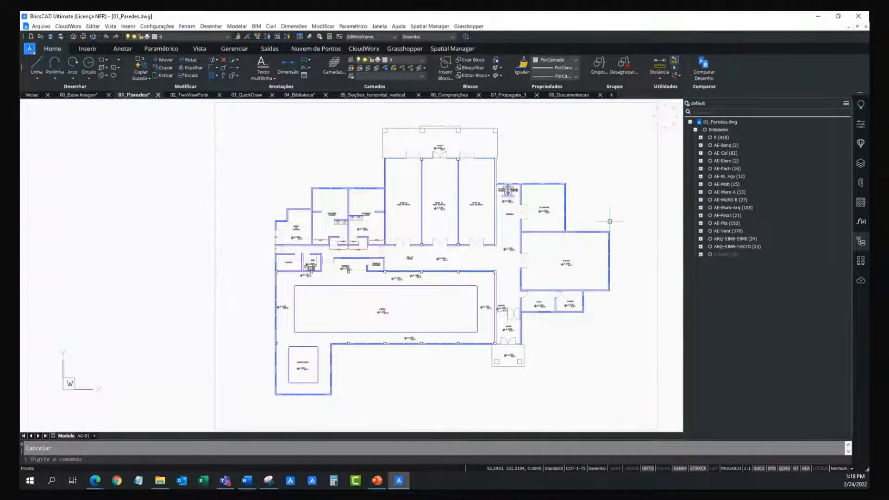
left_click(861, 242)
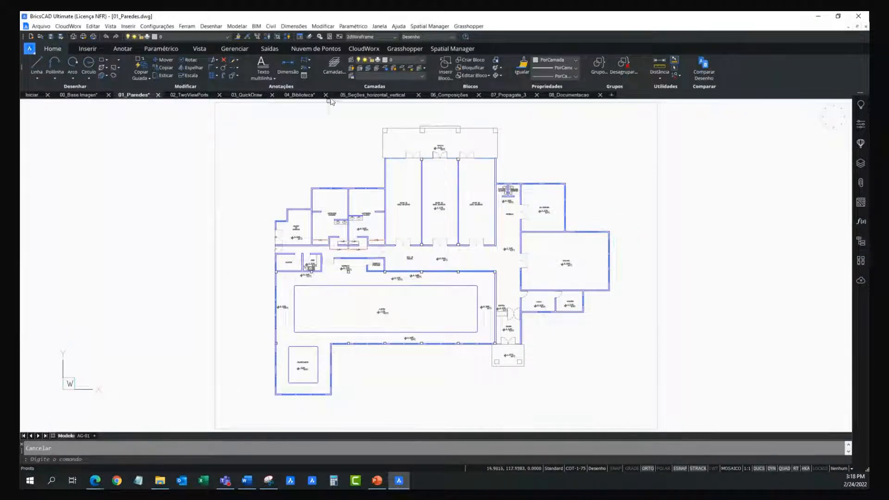
Step: Split the model space into two viewports with a vertical division
left_click(199, 49)
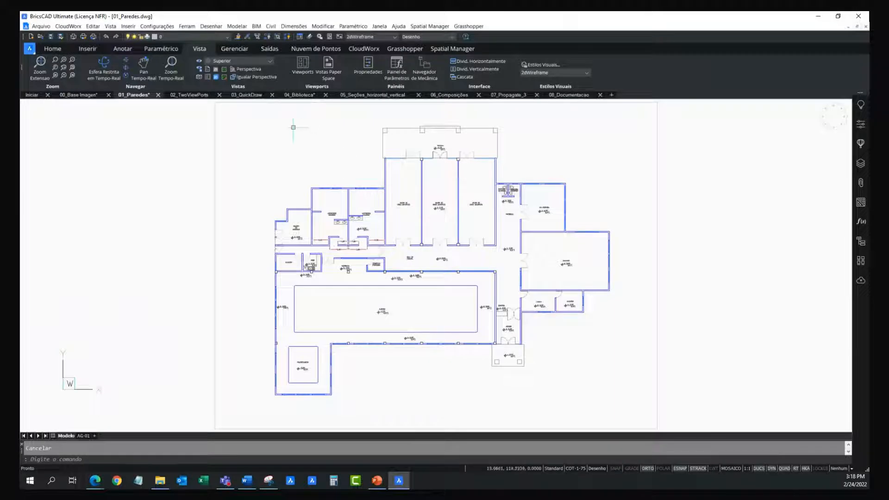
left_click(303, 66)
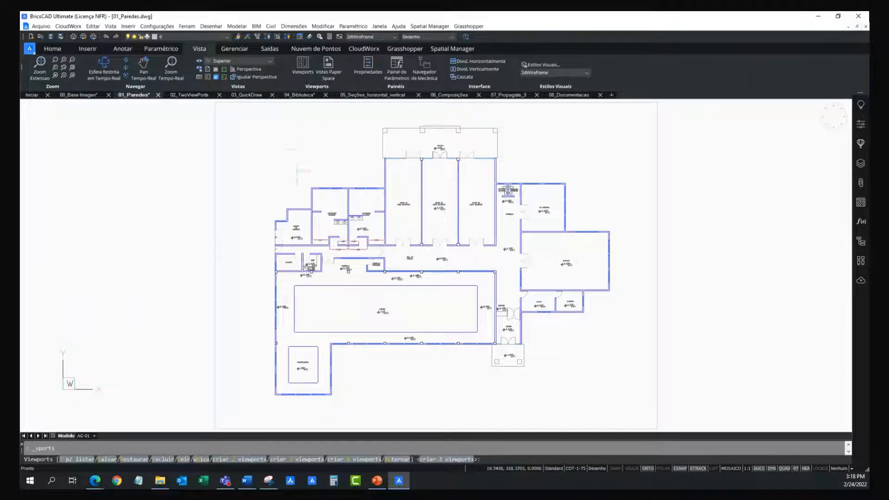
left_click(252, 460)
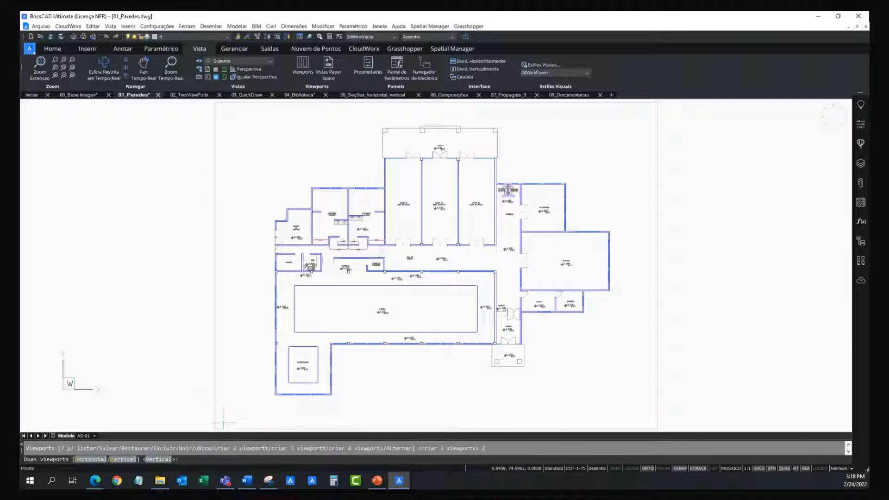
left_click(124, 460)
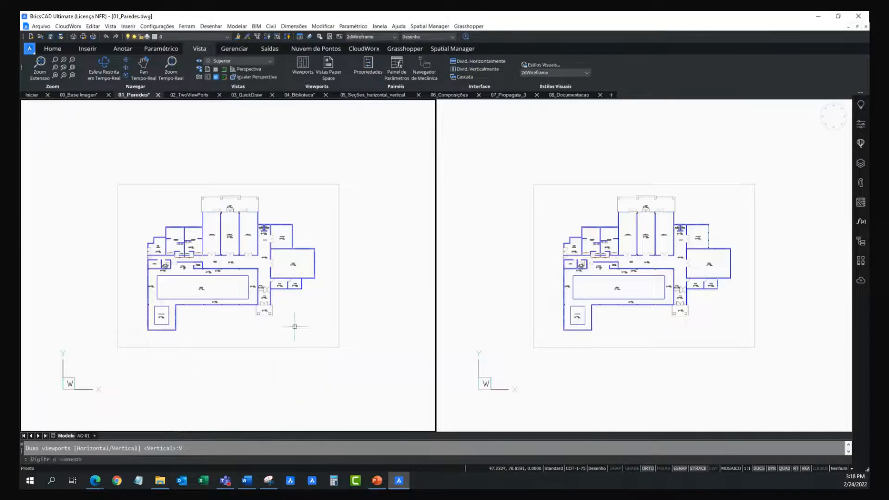
Step: Enlarge the plan in the first viewport, orbit the second to an oblique 3D view, and make the first one active again
left_click(362, 259)
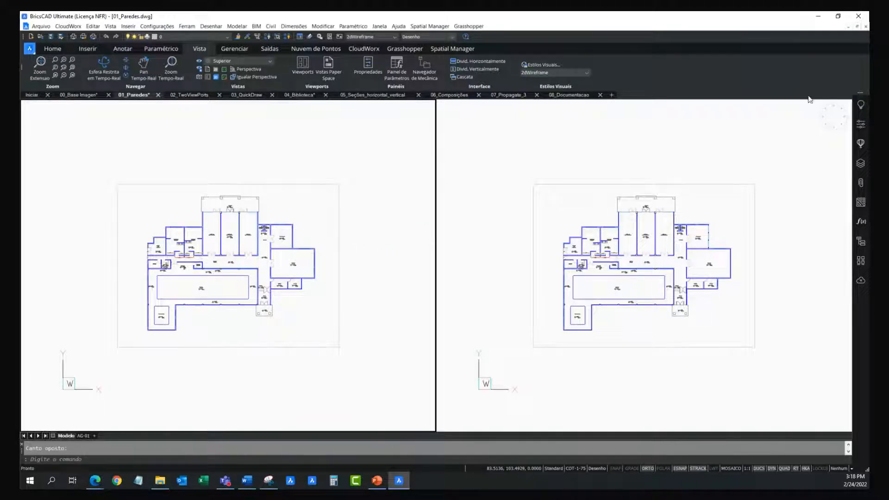
left_click(836, 114)
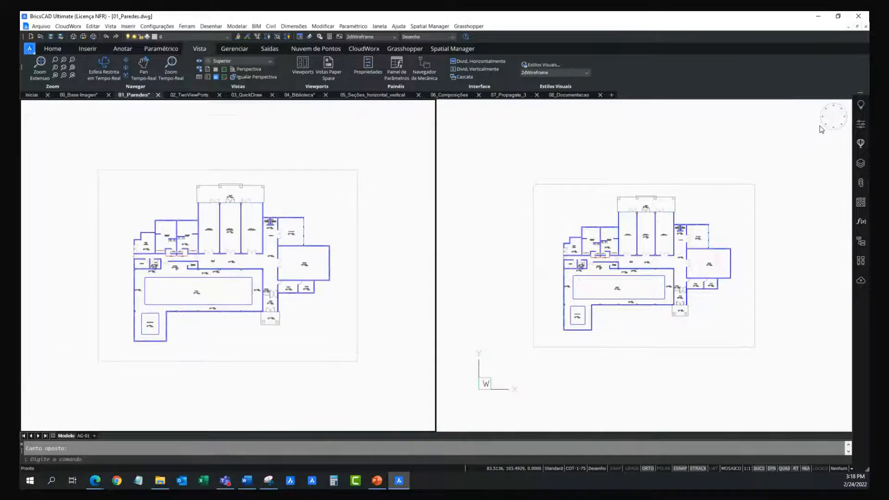
left_click(485, 280)
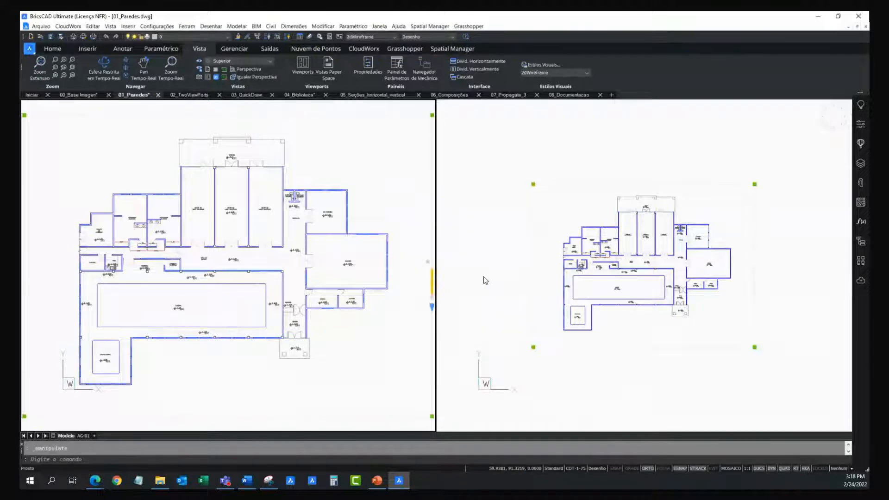
key("Escape")
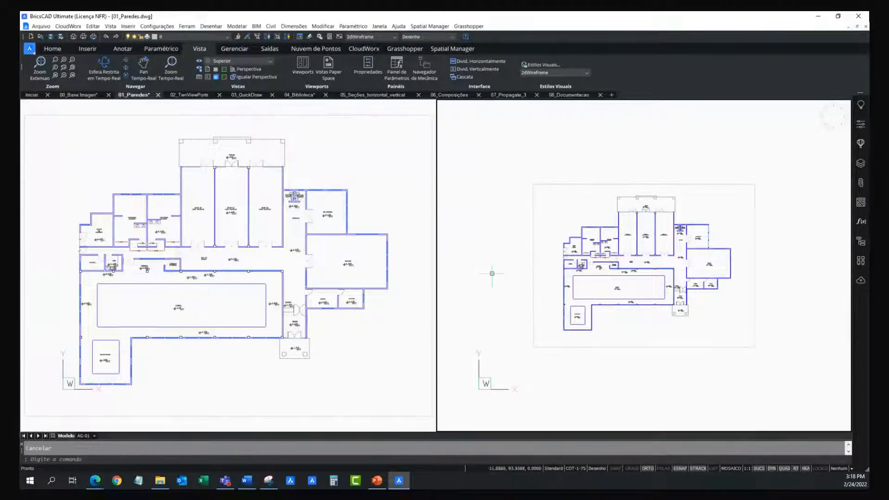
middle_click_drag(613, 283, 650, 292, "shift")
middle_click_drag(650, 292, 642, 290, "shift")
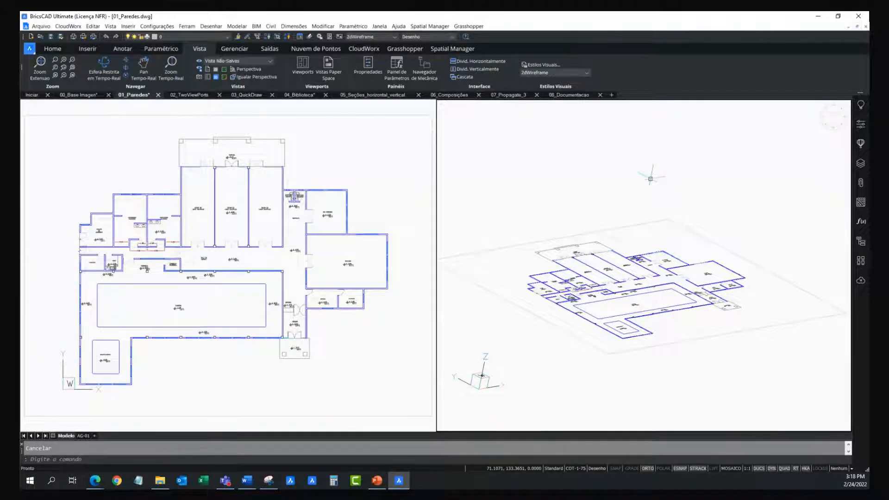
left_click(364, 211)
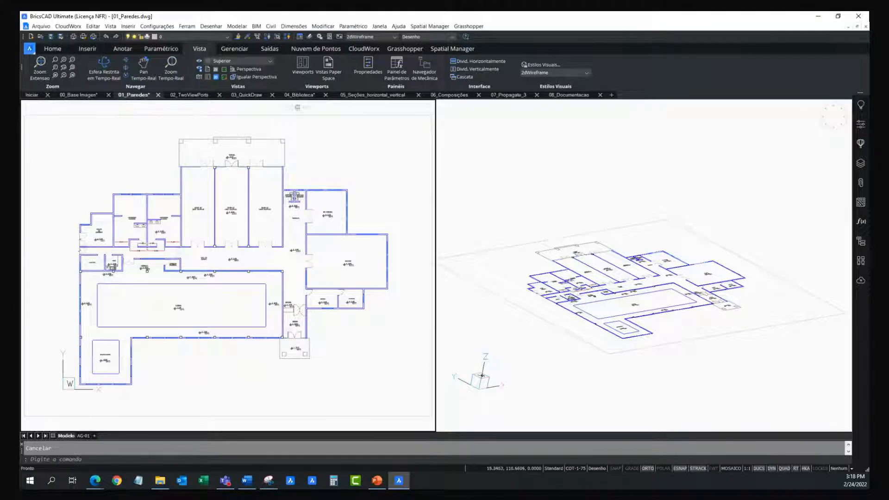
Step: Switch the workspace from Desenho to BIM and leave nothing selected in the plan
right_click(683, 74)
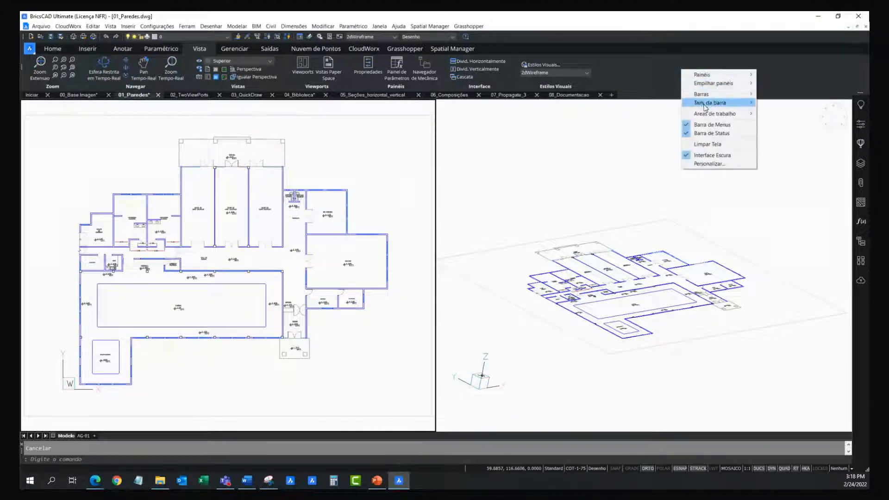
mouse_move(732, 114)
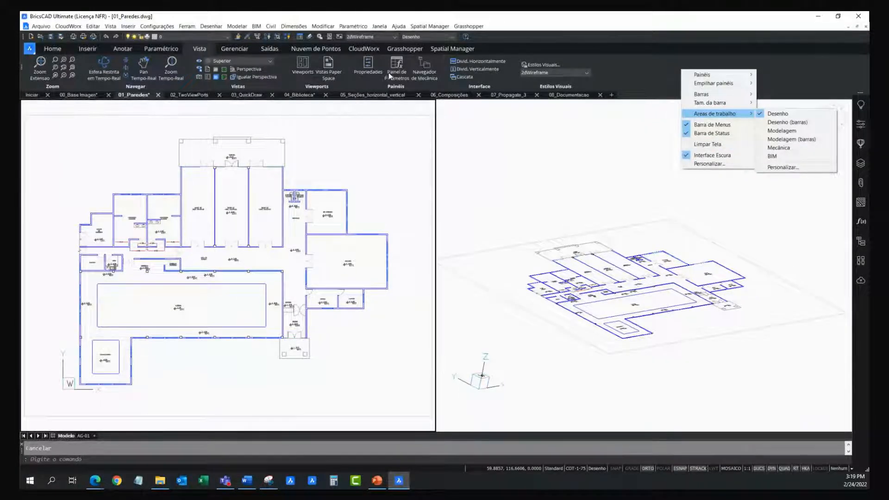
left_click(781, 157)
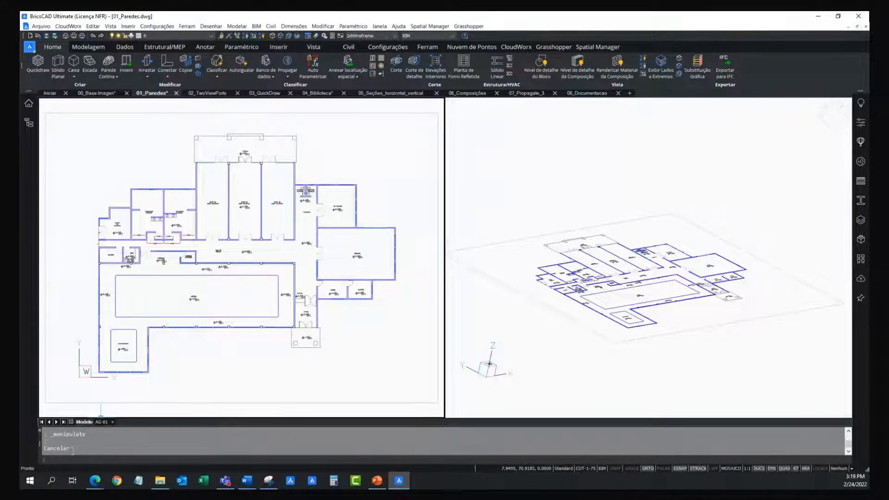
left_click(137, 347)
key("Escape")
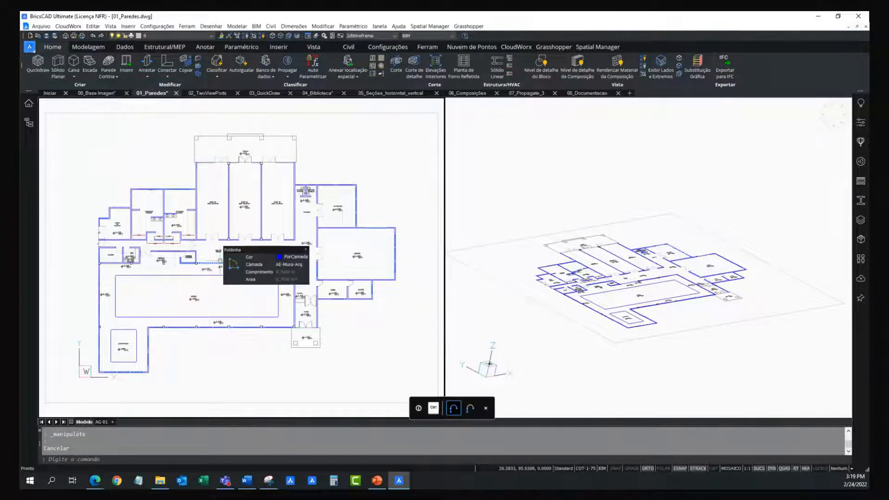
left_click(58, 63)
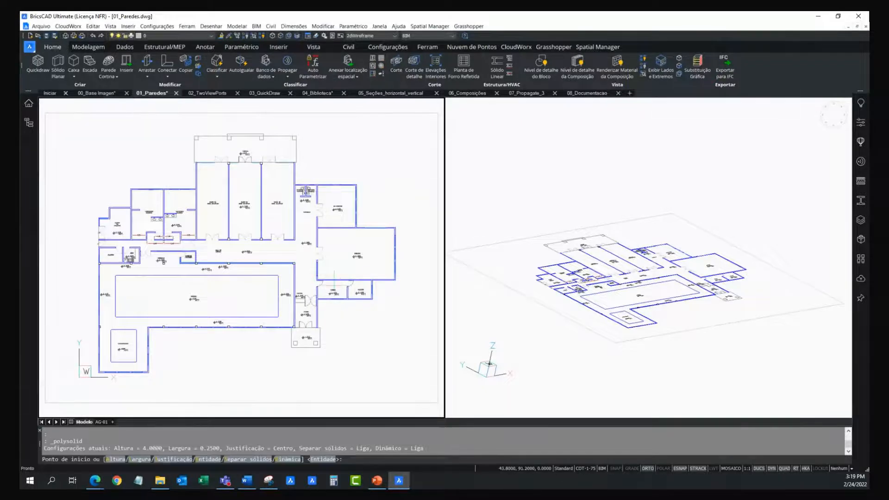
scroll(332, 285, "up", 3)
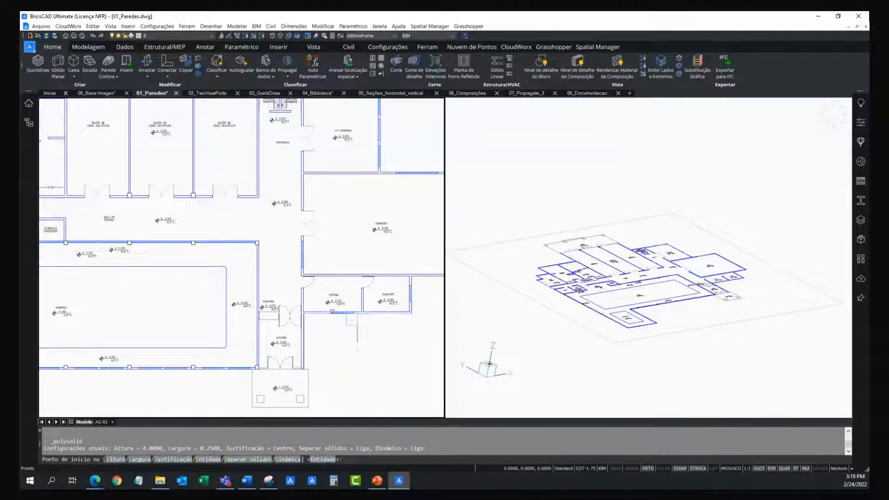
scroll(333, 312, "up", 6)
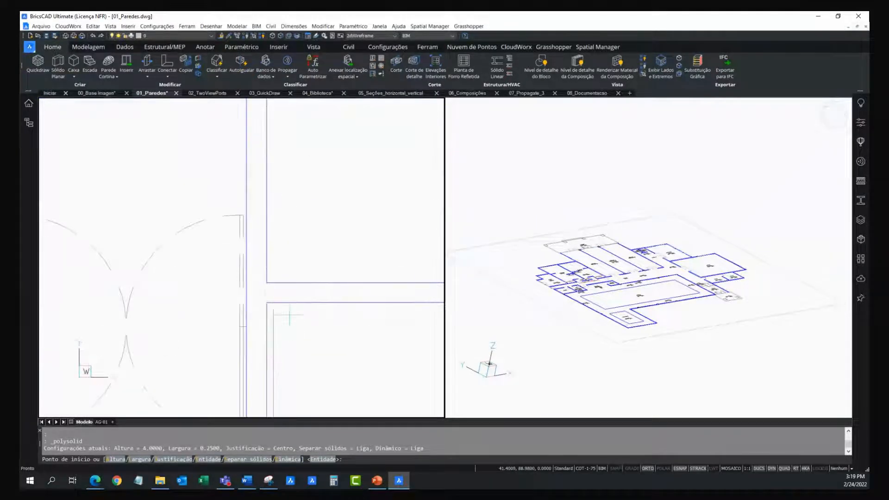
left_click(267, 303)
scroll(292, 301, "down", 5)
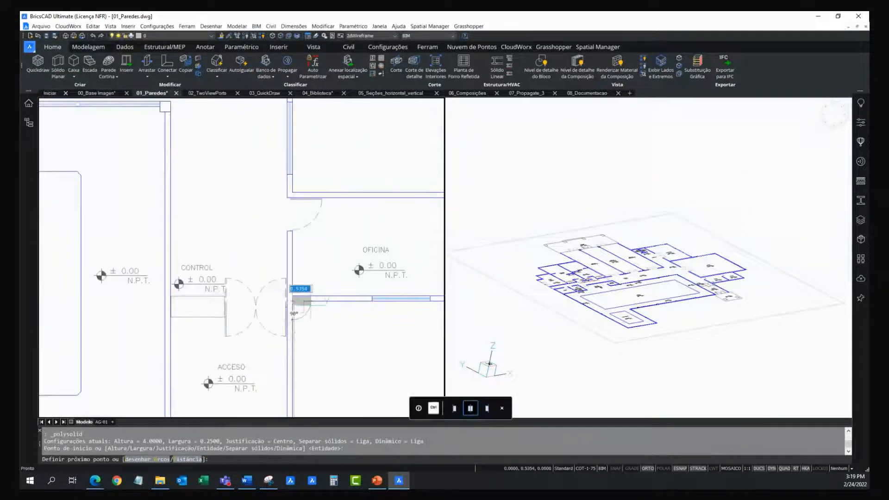
scroll(293, 302, "up", 5)
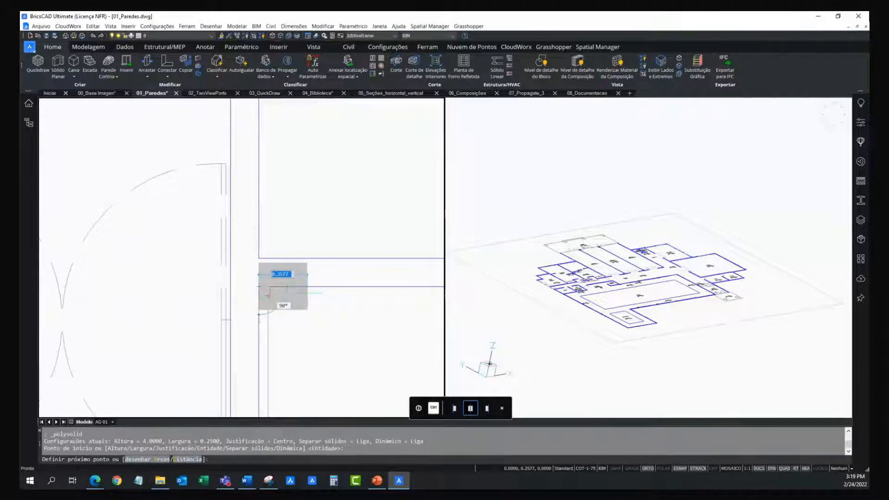
key("Escape")
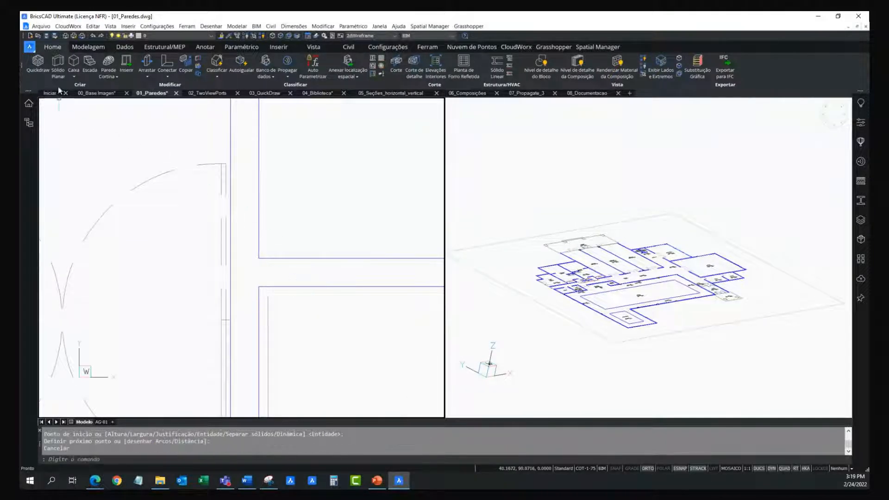
Step: Start a polysolid and set its height to 4.5 and its width to 0.15
key("Return")
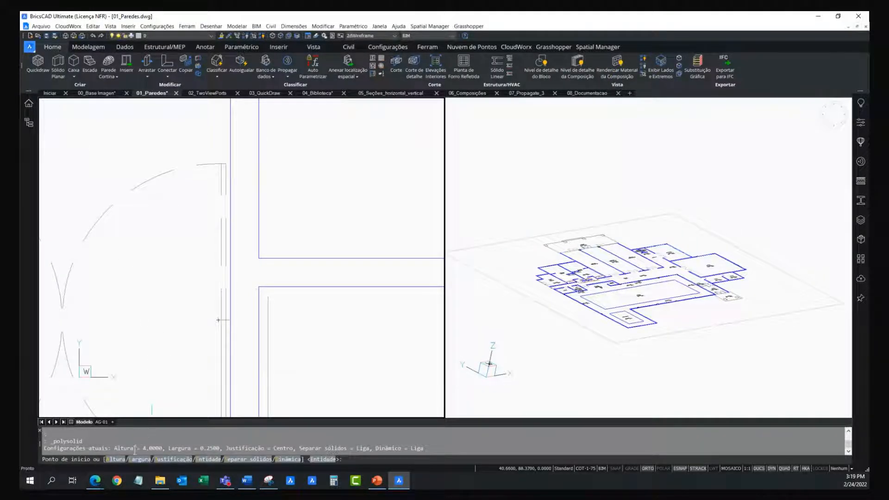
left_click(112, 460)
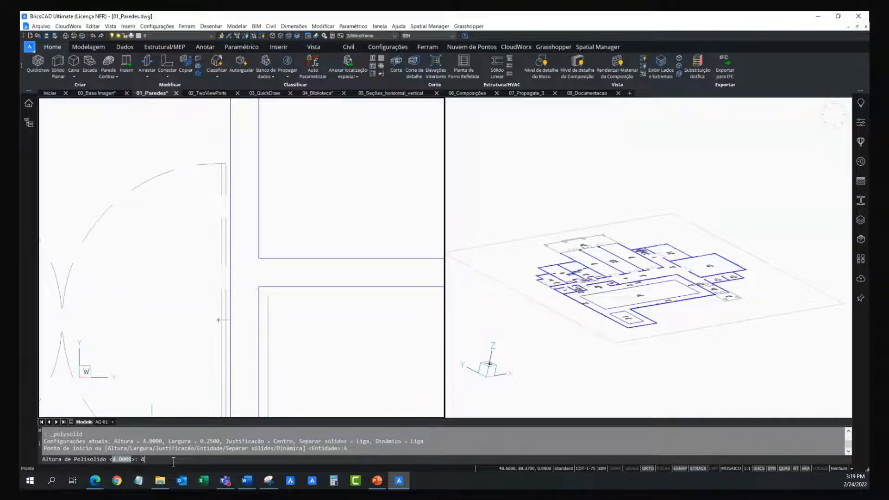
key("Return")
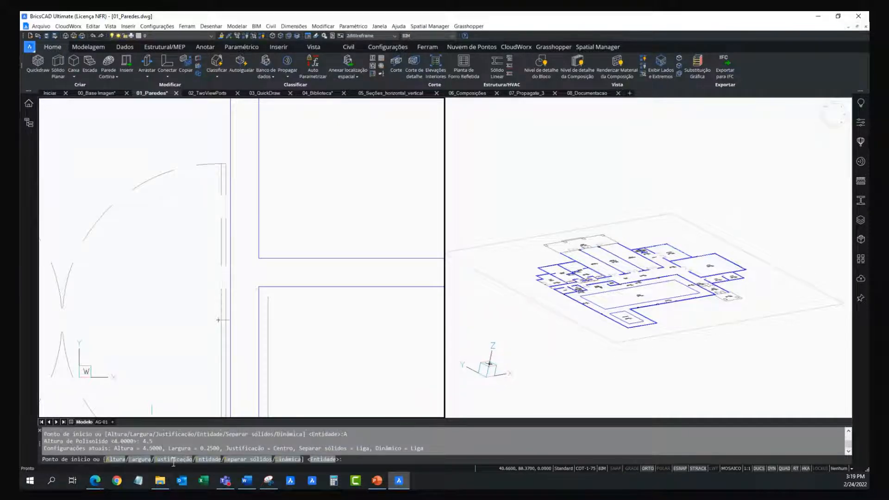
left_click(139, 460)
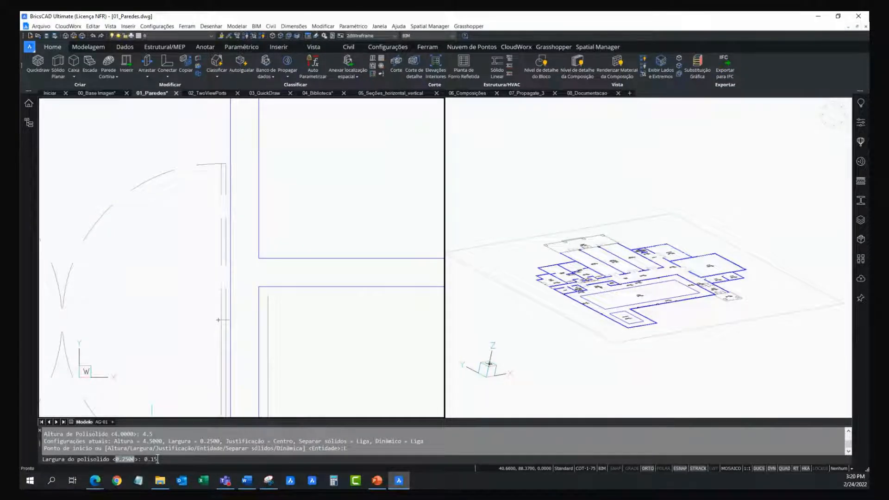
key("Return")
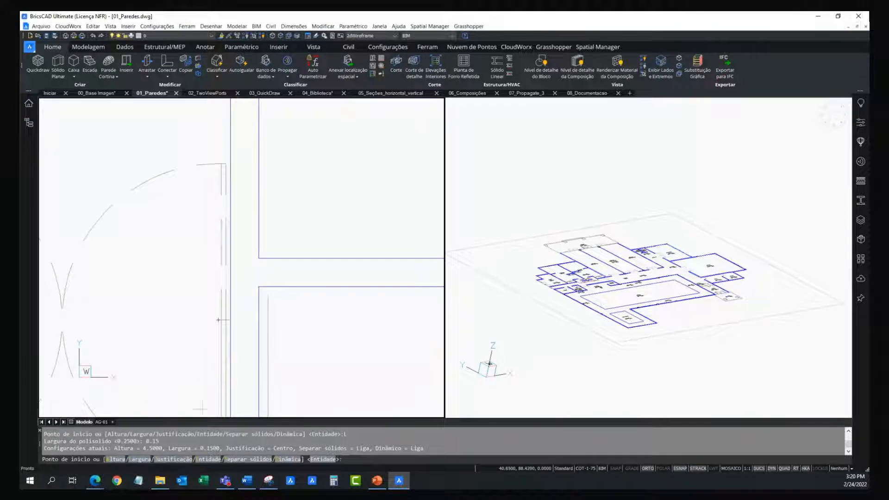
Step: Trace the wall polysolid with right justification along the outer wall below ALMACEN and up its outer side to the GIMNASIO wall
left_click(258, 287)
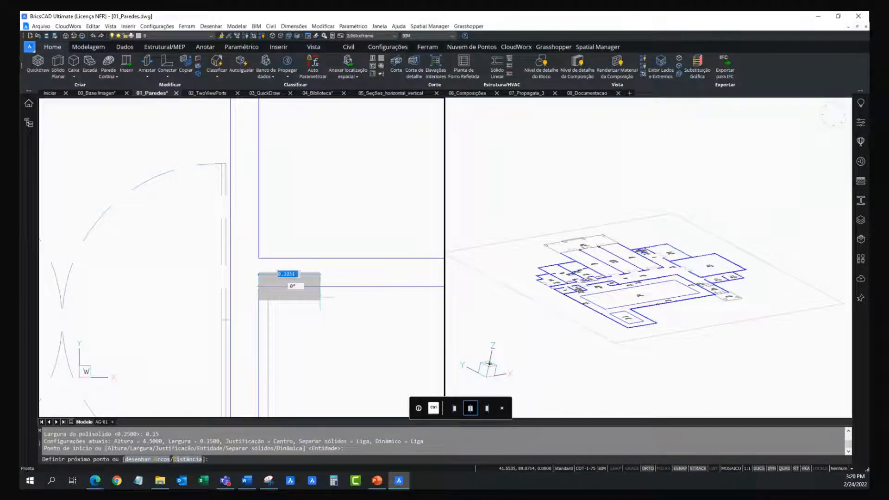
key("ctrl")
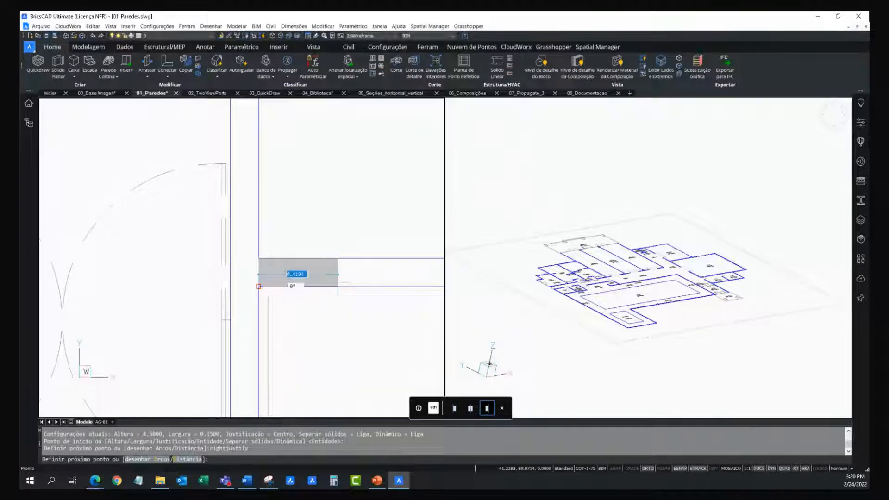
scroll(327, 288, "down", 4)
middle_click_drag(372, 310, 124, 310)
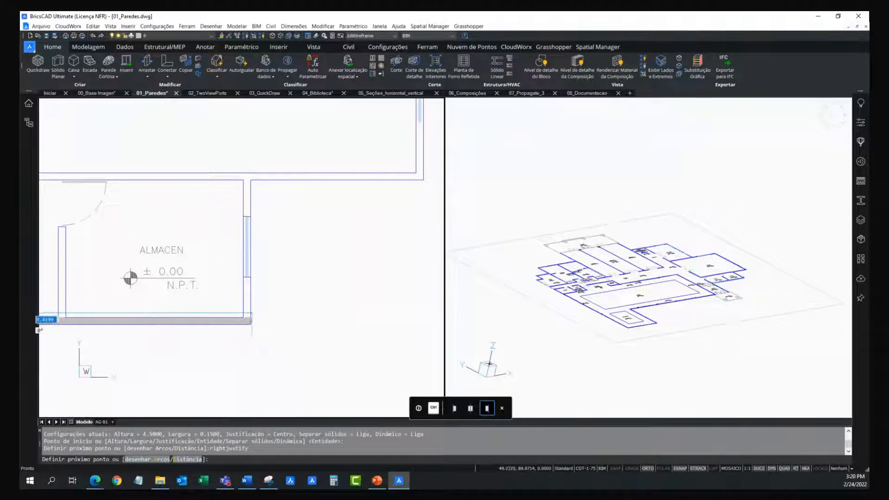
left_click(250, 324)
left_click(250, 179)
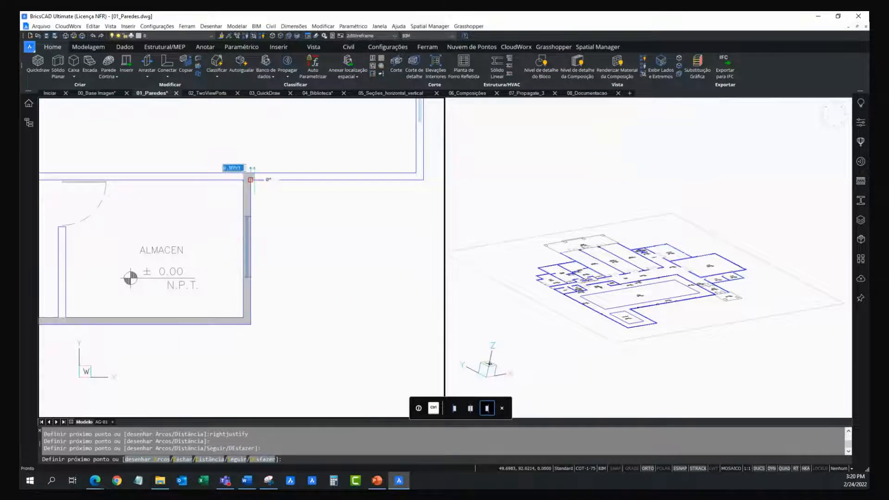
Step: Continue the wall polysolid around the outer sides of GIMNASIO to the lower outer corner of CO-WORKING
middle_click_drag(393, 140, 322, 407)
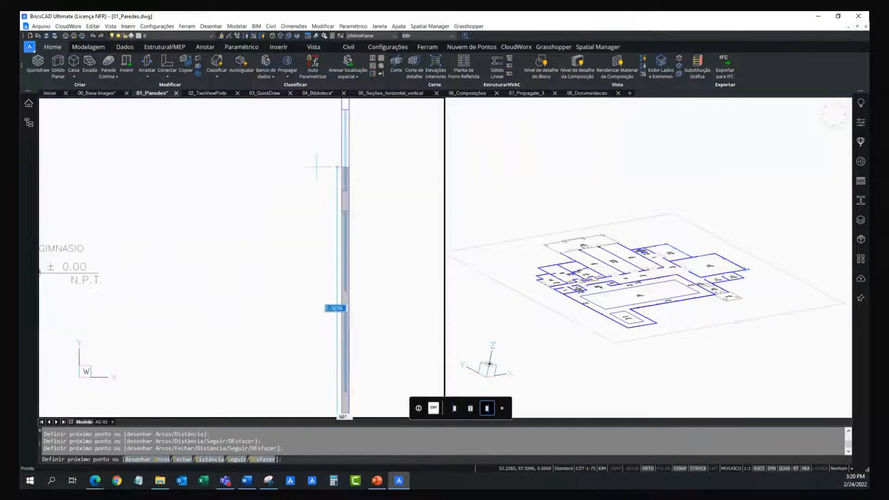
middle_click_drag(318, 115, 304, 291)
left_click(336, 227)
scroll(315, 233, "down", 3)
middle_click_drag(251, 230, 300, 295)
left_click(221, 296)
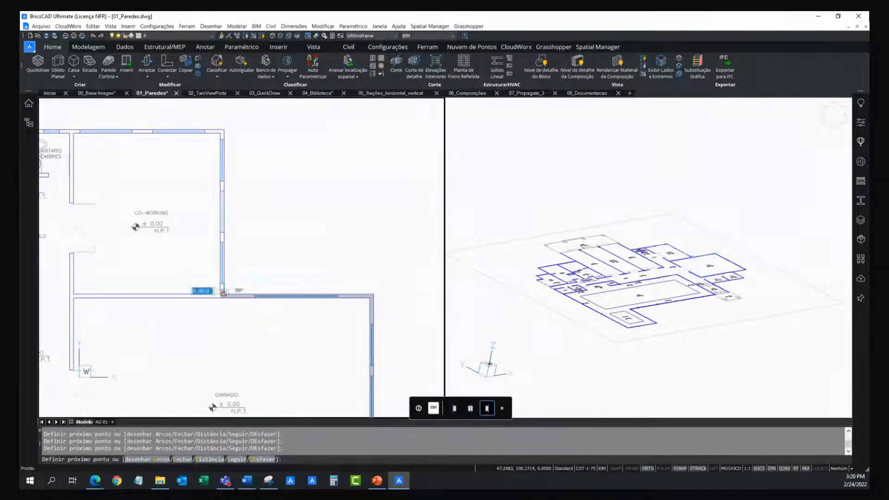
Step: Extend the polysolid up the outer side wall of CO-WORKING and finish it with the 4.5 height
left_click(220, 132)
middle_click_drag(123, 130, 239, 196)
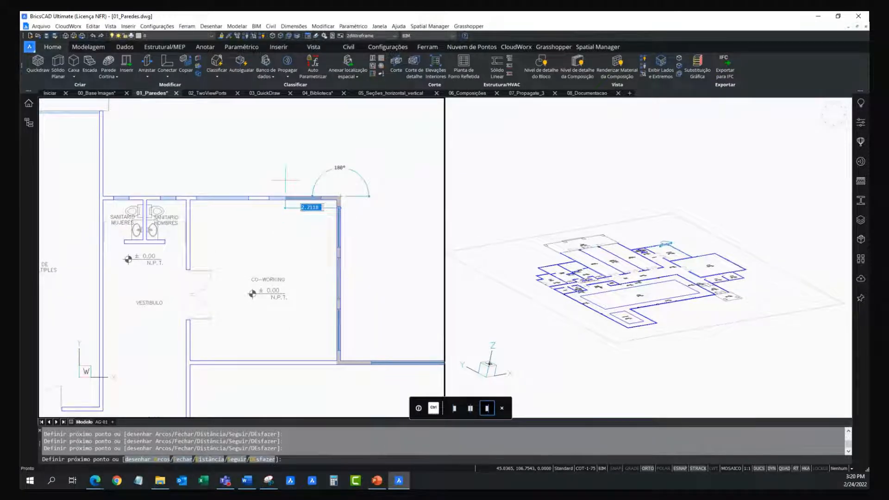
key("Return")
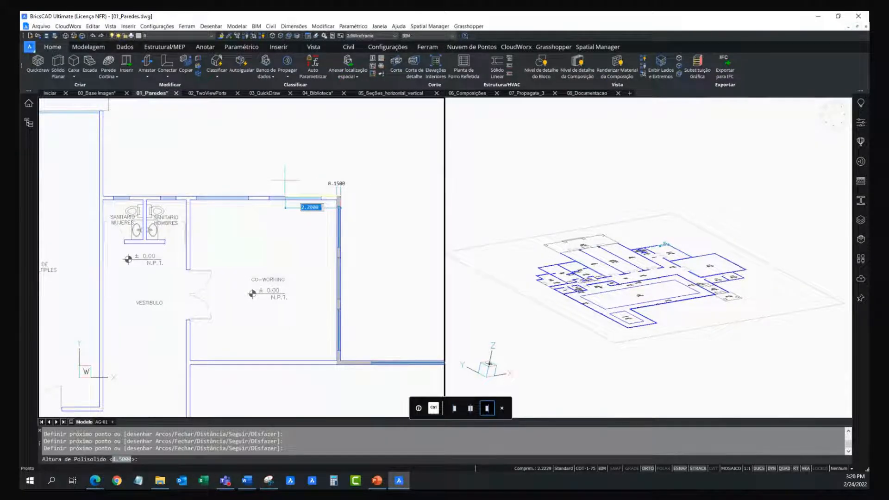
key("Return")
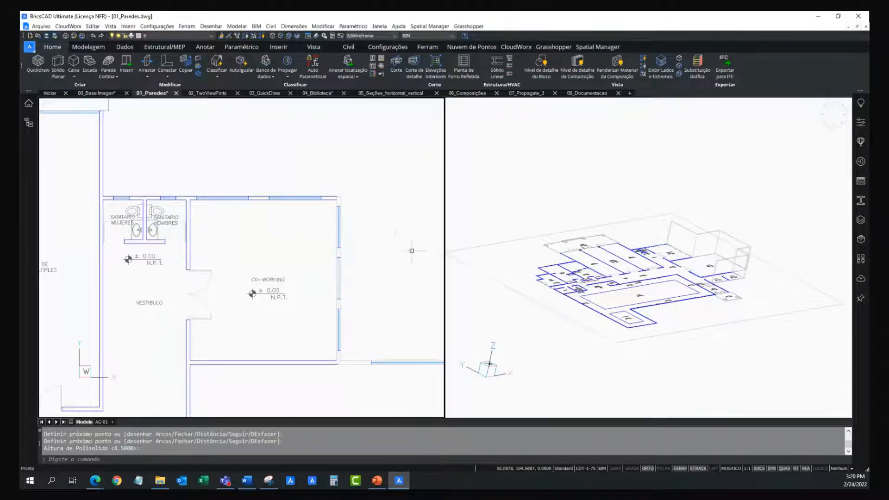
Step: Set the visual style of the floor plan viewport to Modelagem
left_click(376, 238)
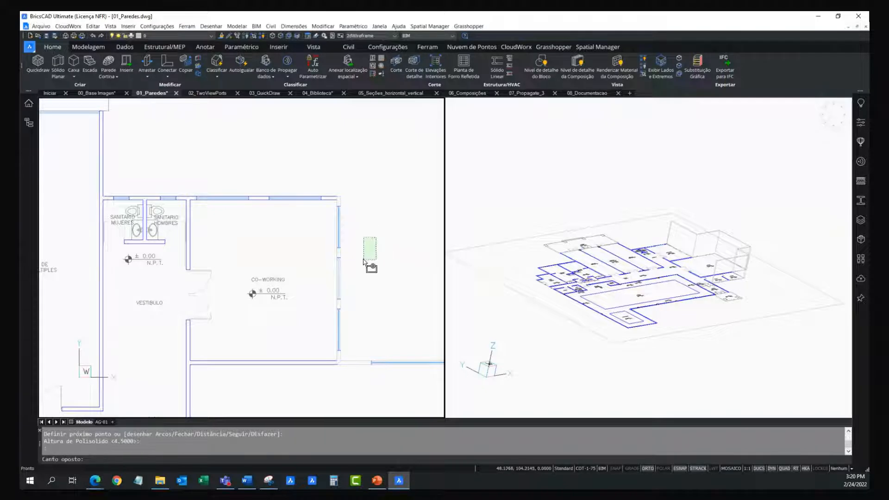
left_click(865, 124)
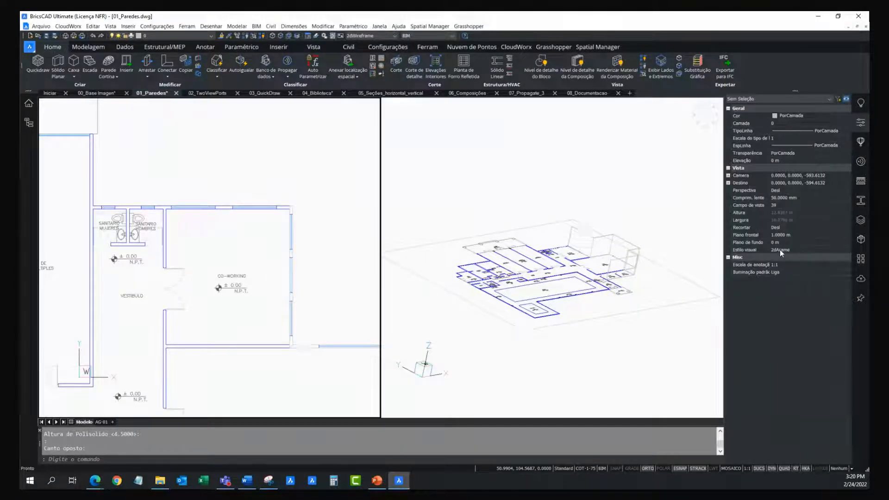
left_click(779, 250)
left_click(794, 250)
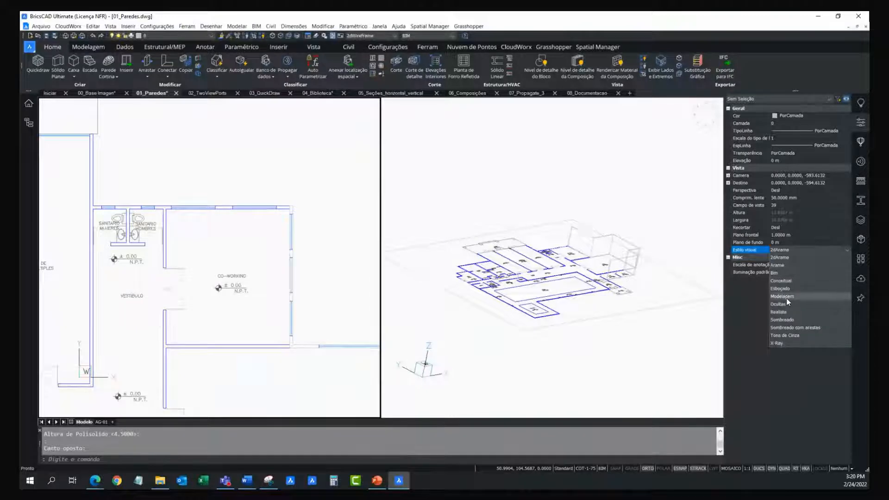
left_click(786, 296)
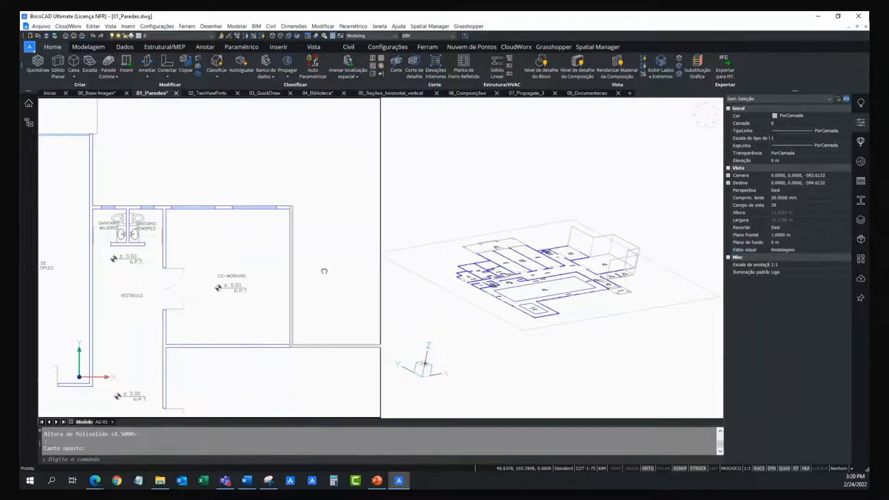
scroll(278, 200, "down", 3)
Step: Set the visual style of the 3D viewport to Modelagem and close the properties
left_click(650, 218)
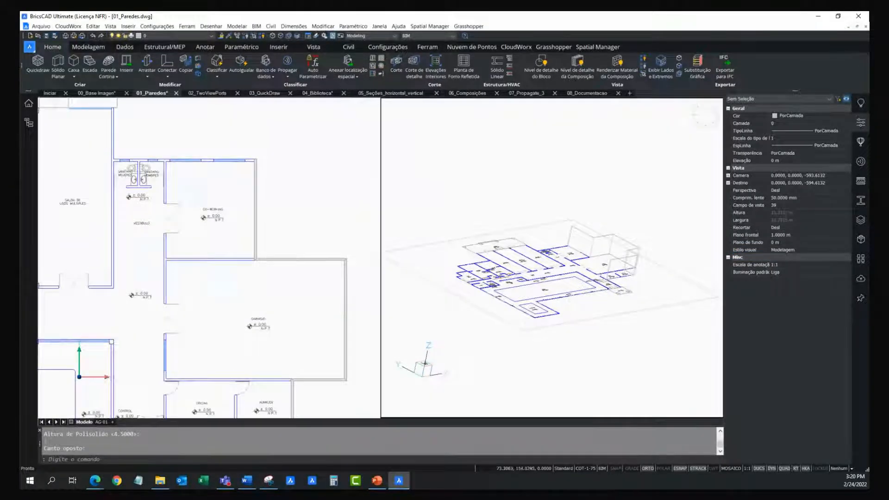
left_click(784, 249)
left_click(786, 253)
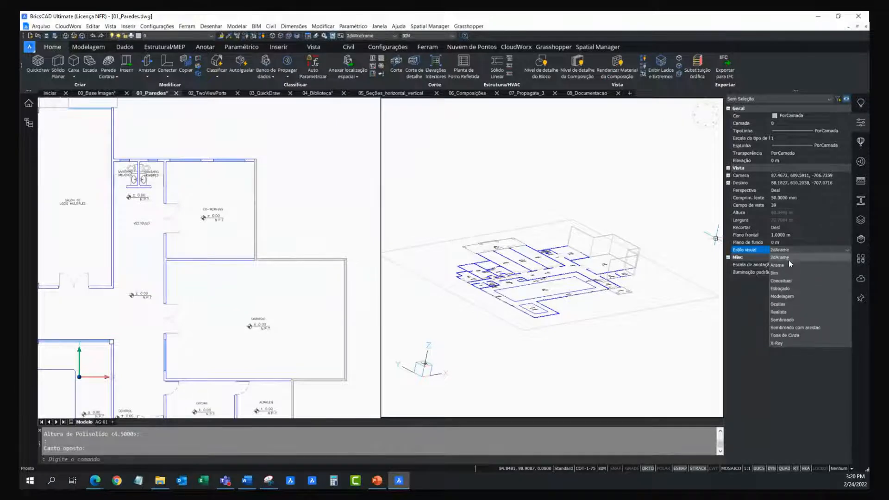
left_click(788, 297)
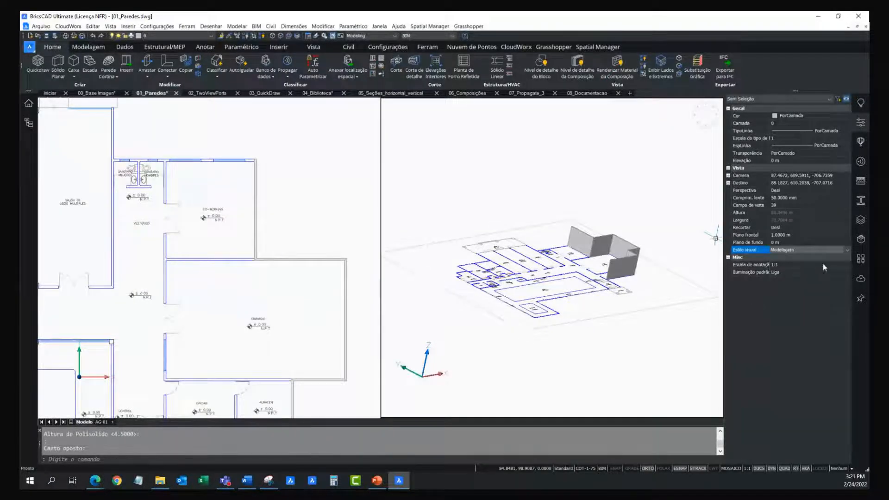
left_click(861, 125)
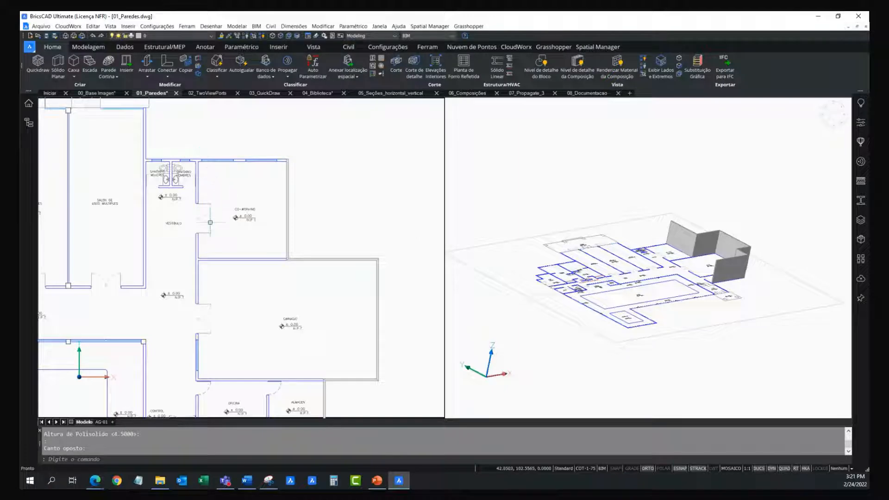
Step: Quickdraw a rectangular room of about 14.9 by 11.7 m enclosing the three SALÓN DE USOS MÚLTIPLES rooms below the terrace
scroll(281, 269, "down", 4)
scroll(200, 239, "up", 2)
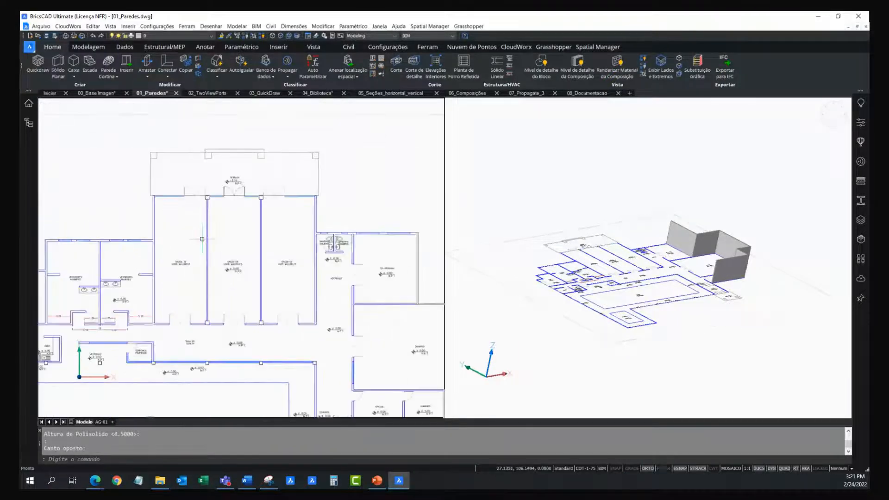
left_click(36, 62)
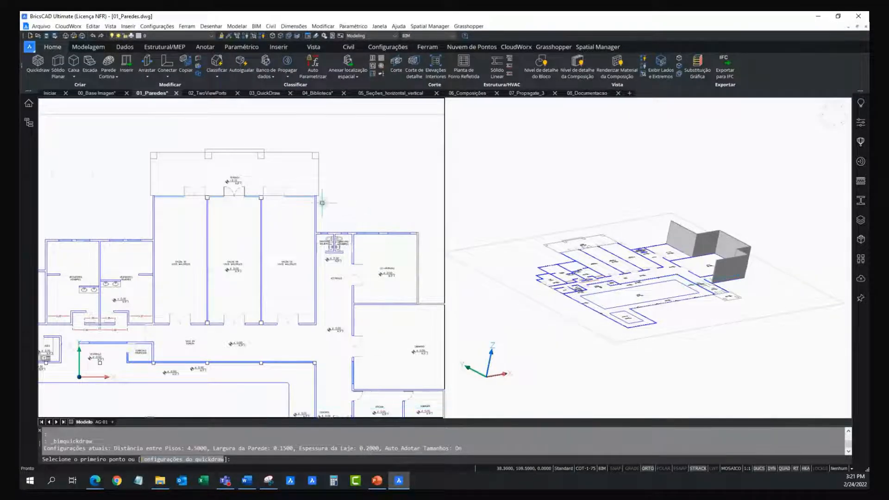
scroll(323, 201, "up", 4)
scroll(302, 189, "up", 4)
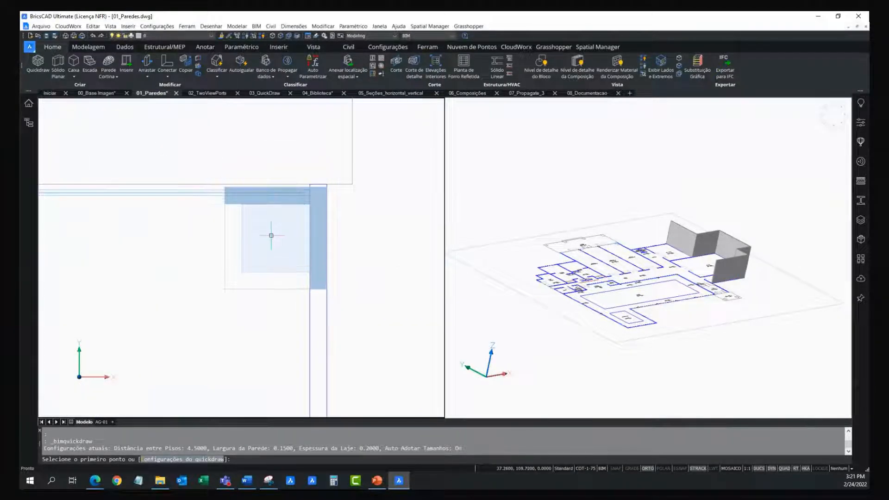
scroll(268, 235, "down", 2)
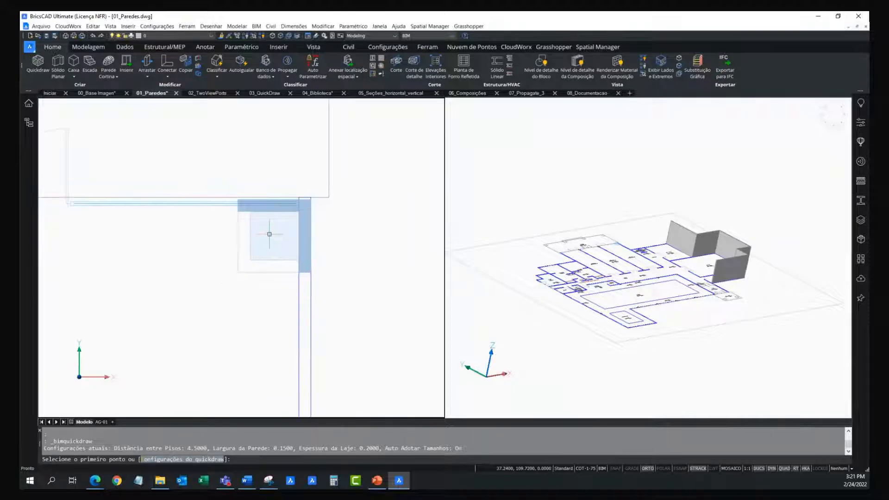
left_click(271, 234)
scroll(271, 234, "down", 5)
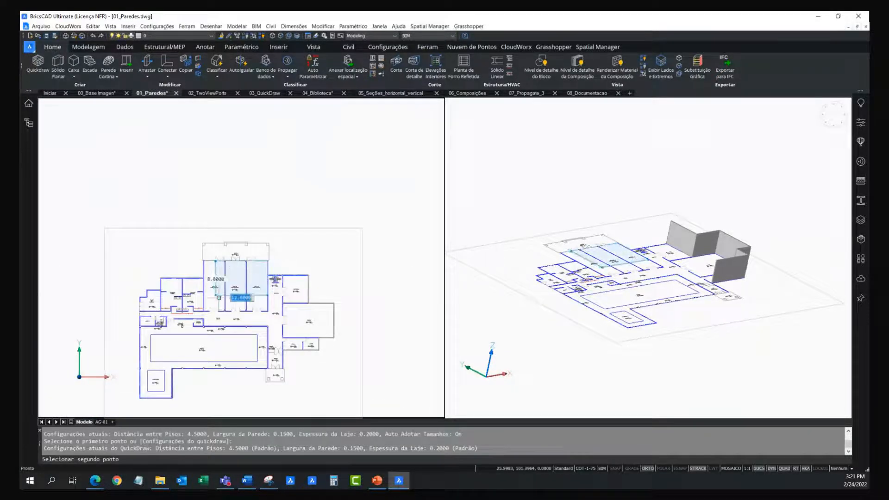
scroll(278, 259, "up", 3)
scroll(197, 296, "up", 3)
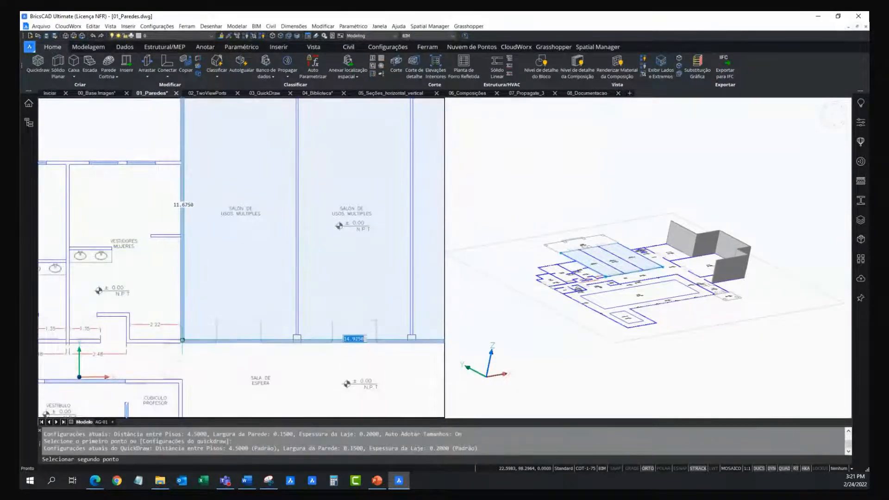
left_click(182, 340)
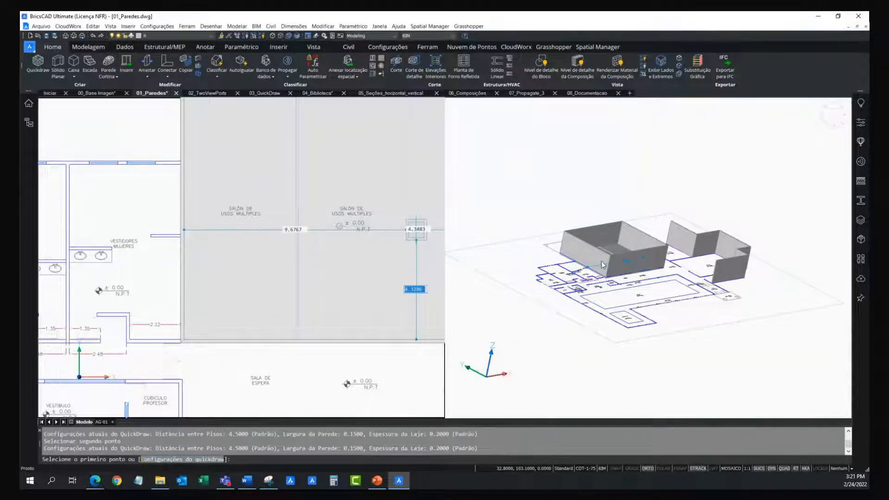
Step: Quickdraw a 0.10 partition wall between the first and second SALÓN DE USOS MÚLTIPLES, ending at the room's lower outer corner
scroll(622, 255, "up", 4)
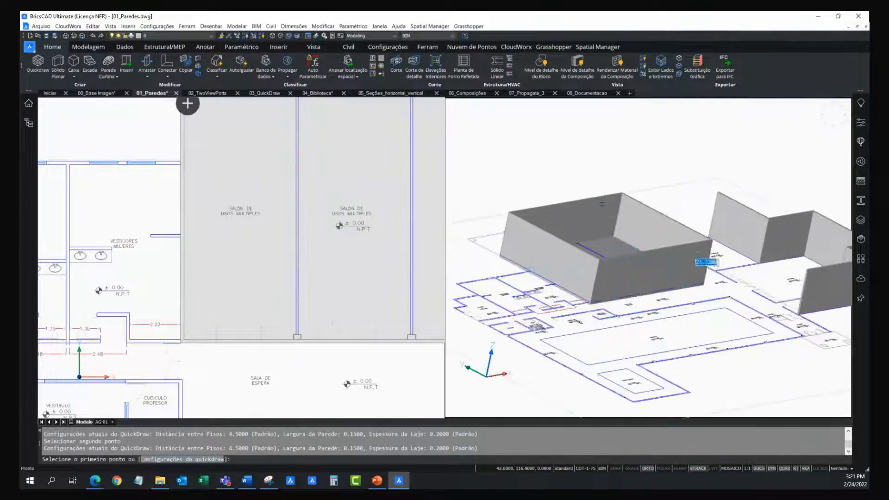
scroll(257, 255, "down", 4)
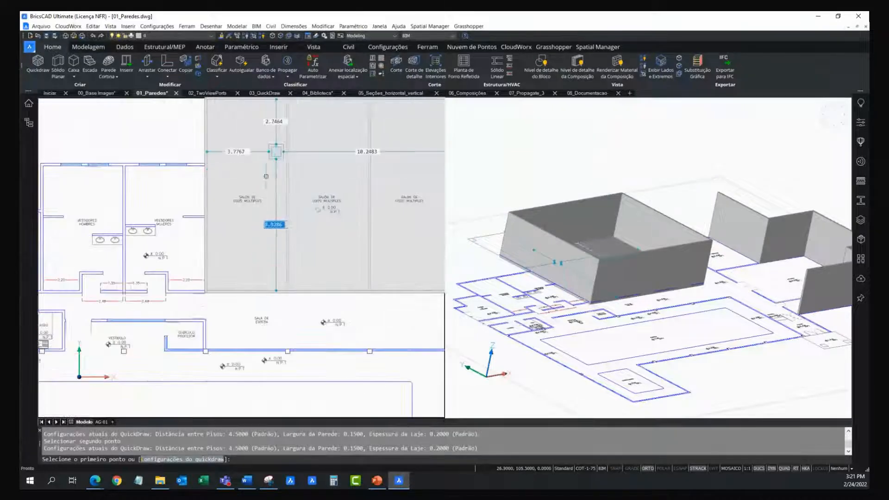
scroll(249, 217, "up", 6)
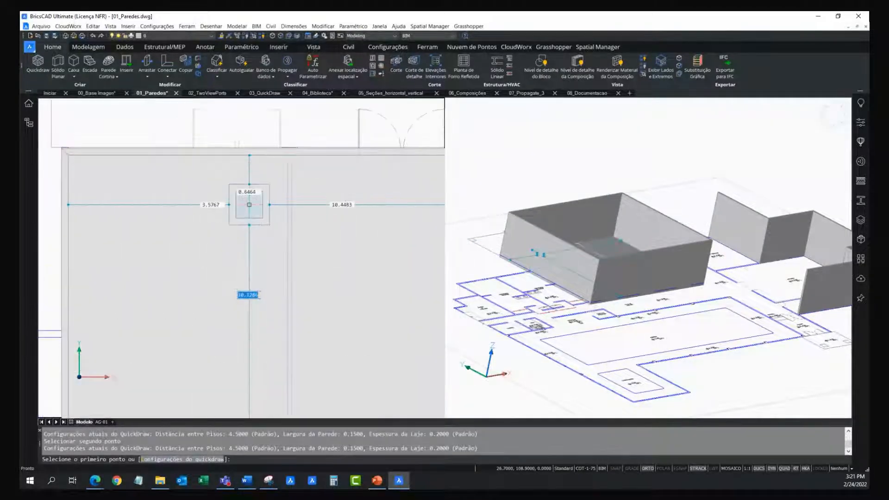
middle_click_drag(269, 193, 232, 257)
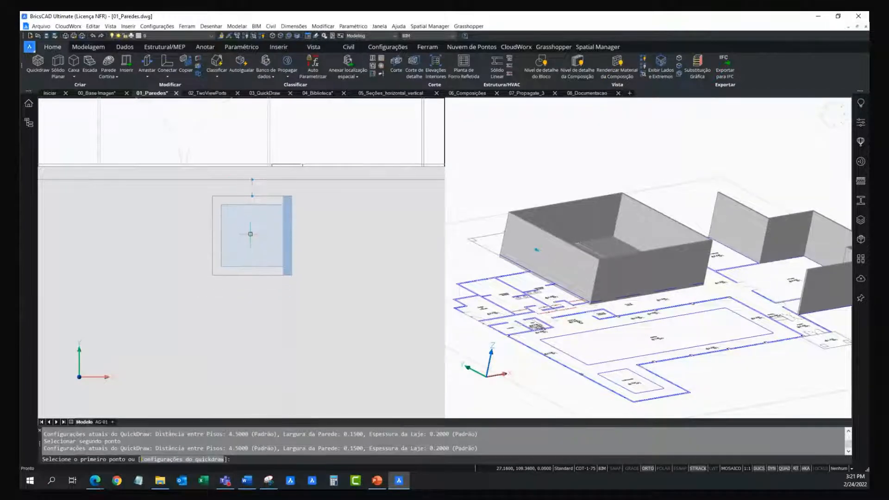
left_click(253, 207)
scroll(240, 218, "down", 3)
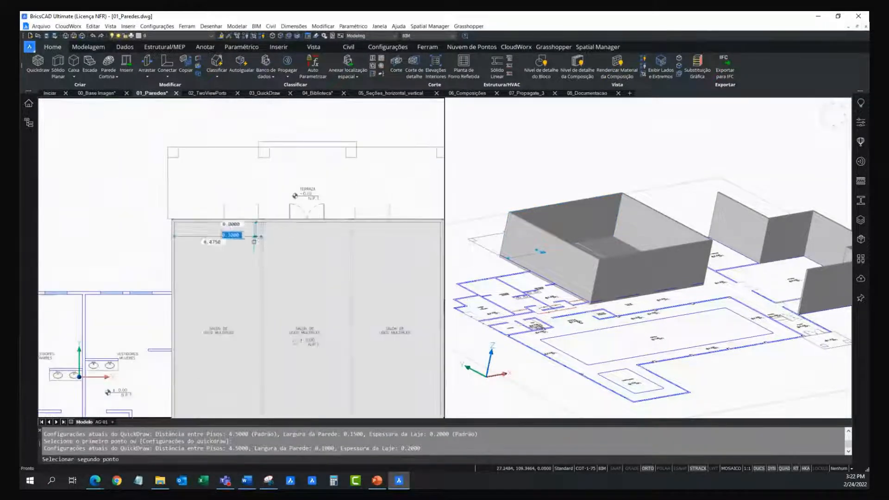
middle_click_drag(228, 225, 237, 193)
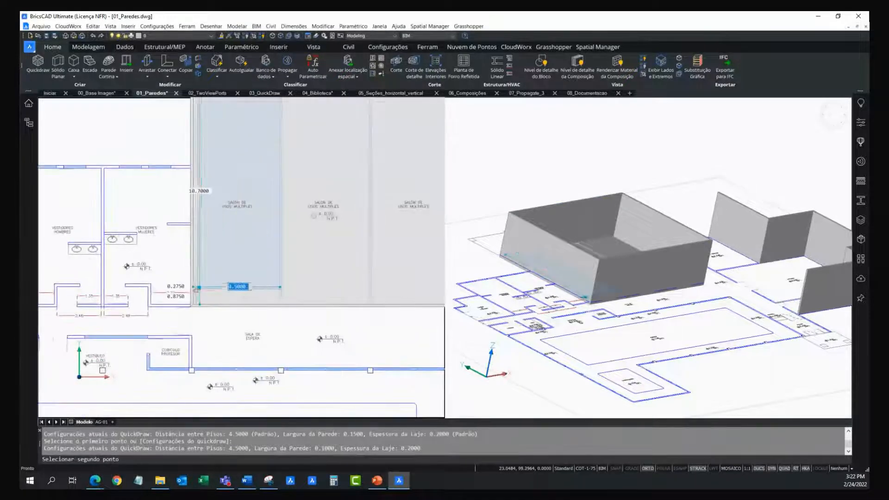
left_click(191, 305)
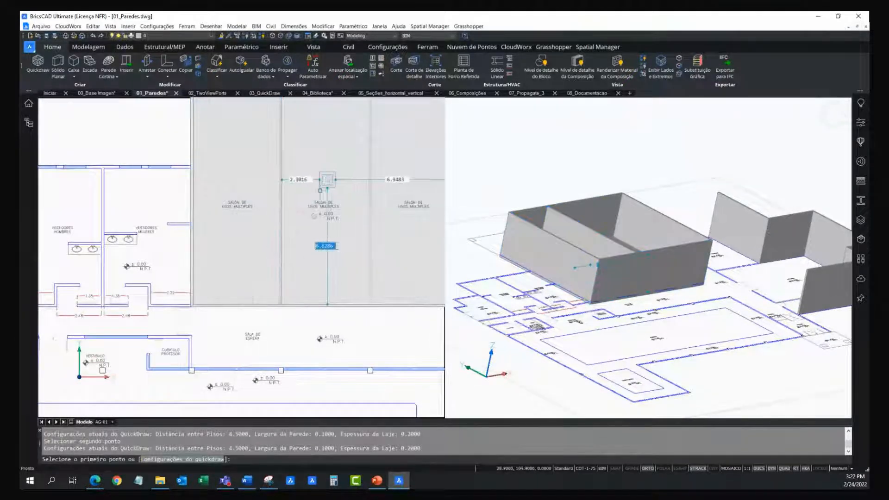
Step: Quickdraw a 0.10 partition wall between the second and third SALÓN DE USOS MÚLTIPLES, running the full depth of the enclosing room
middle_click_drag(325, 186, 285, 276)
scroll(301, 225, "up", 2)
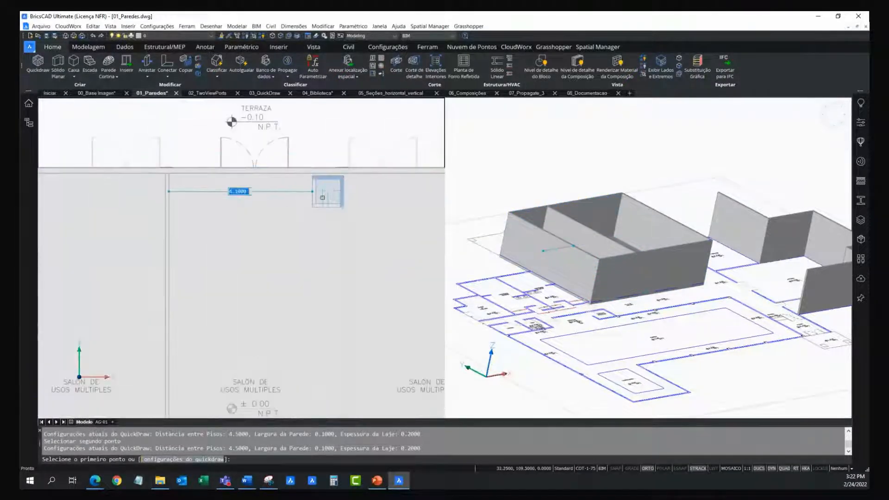
scroll(325, 195, "up", 3)
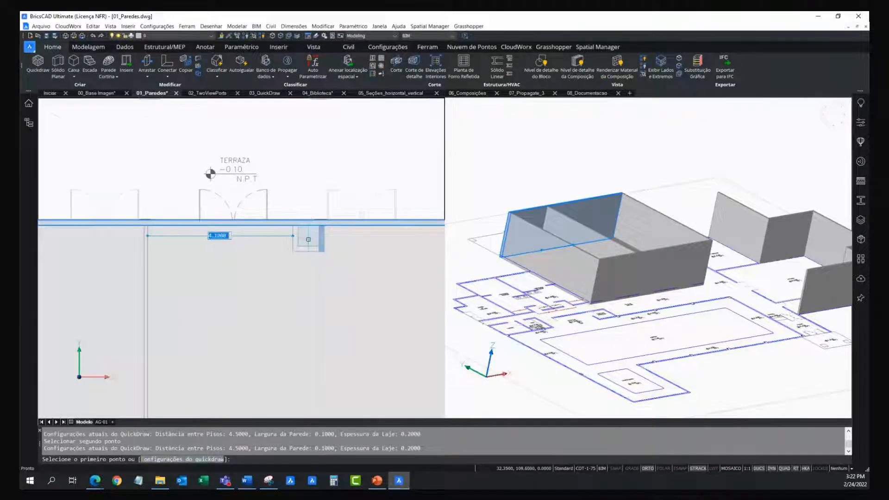
scroll(307, 237, "up", 2)
scroll(293, 248, "up", 1)
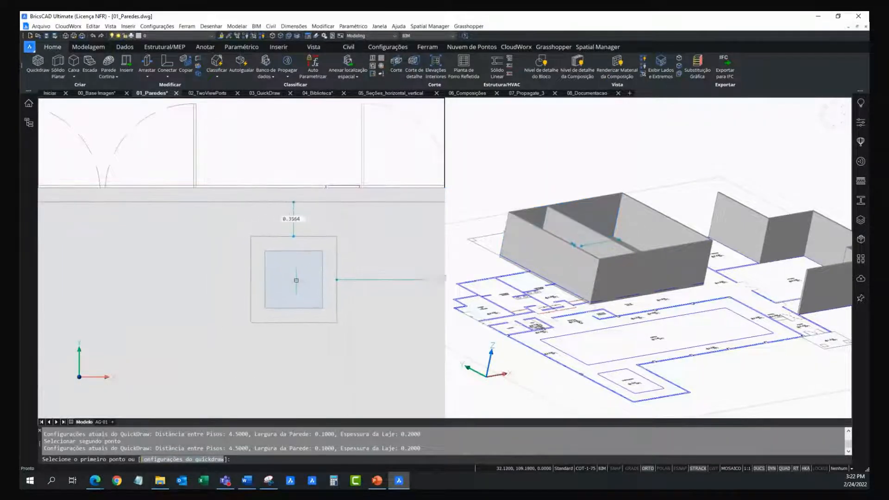
left_click(304, 226)
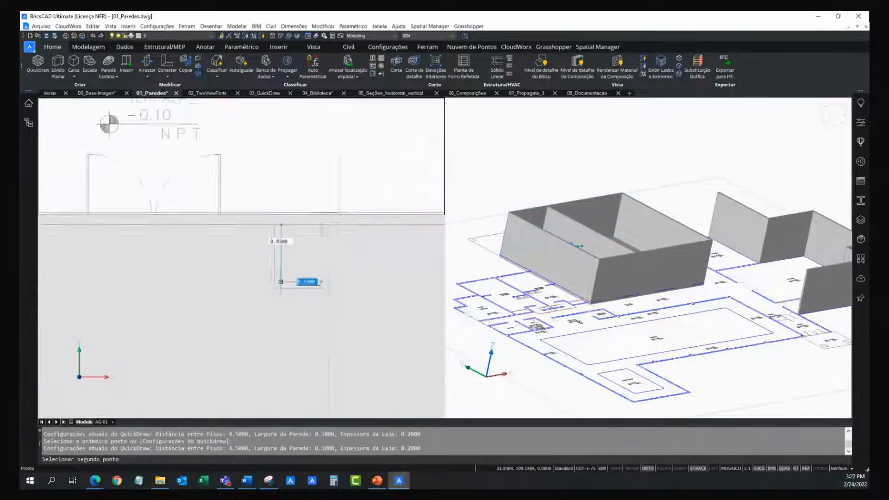
scroll(296, 278, "down", 3)
scroll(259, 310, "down", 1)
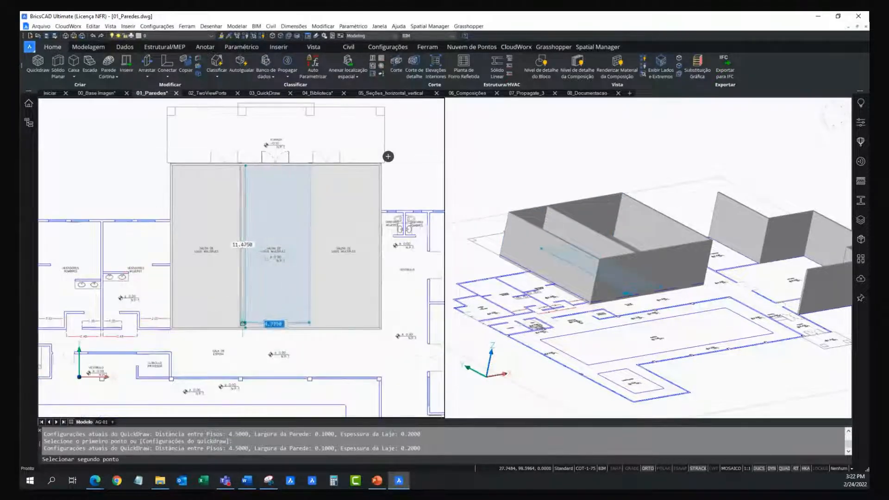
left_click(241, 327)
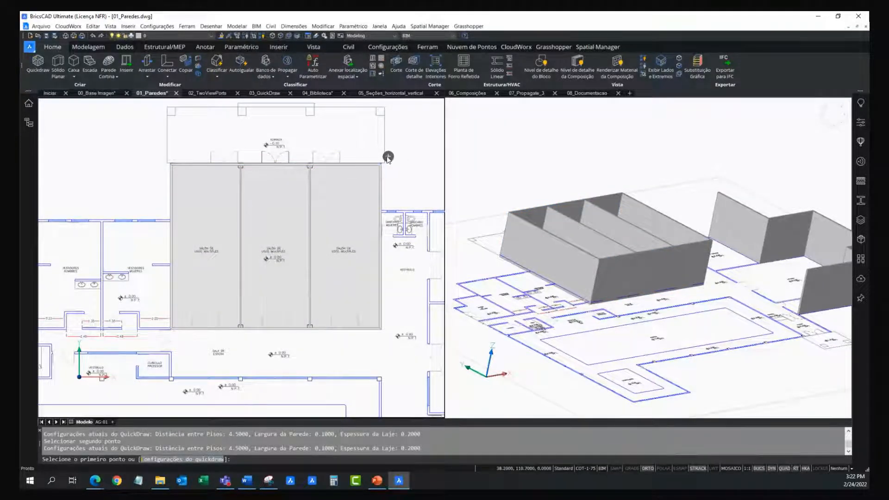
Step: Stack on the partitioned room a storey repeating its partitions, a storey with outer walls only, and a roof slab
mouse_move(388, 158)
middle_click_drag(415, 145, 393, 209)
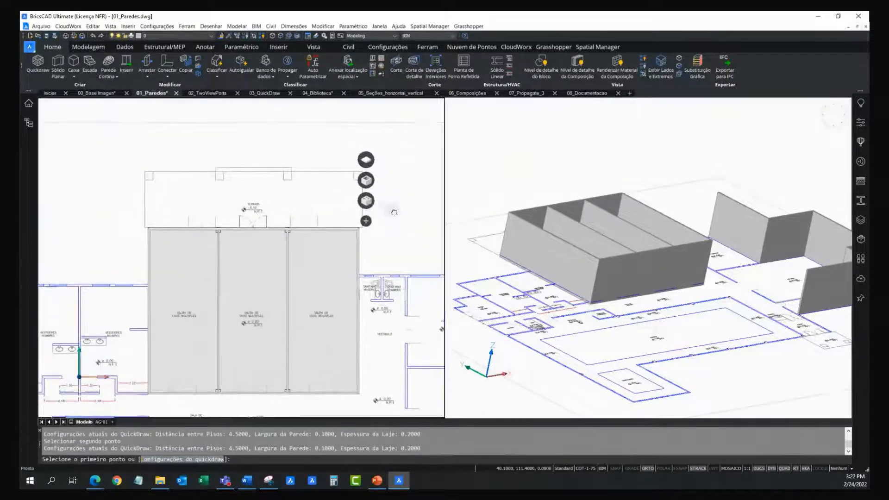
left_click(365, 203)
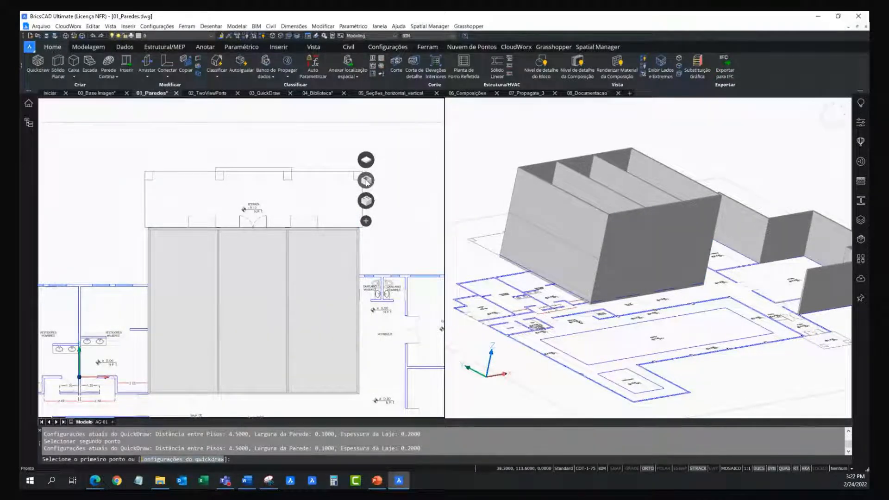
left_click(366, 181)
left_click(366, 160)
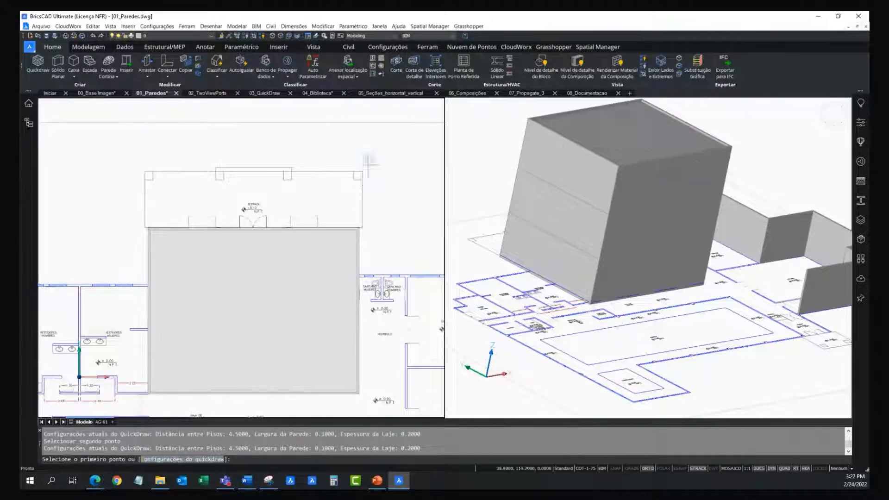
Step: Set the Quickdraw default floor-to-floor distance to 7 m and close the settings
middle_click_drag(401, 227, 388, 202)
scroll(388, 202, "down", 3)
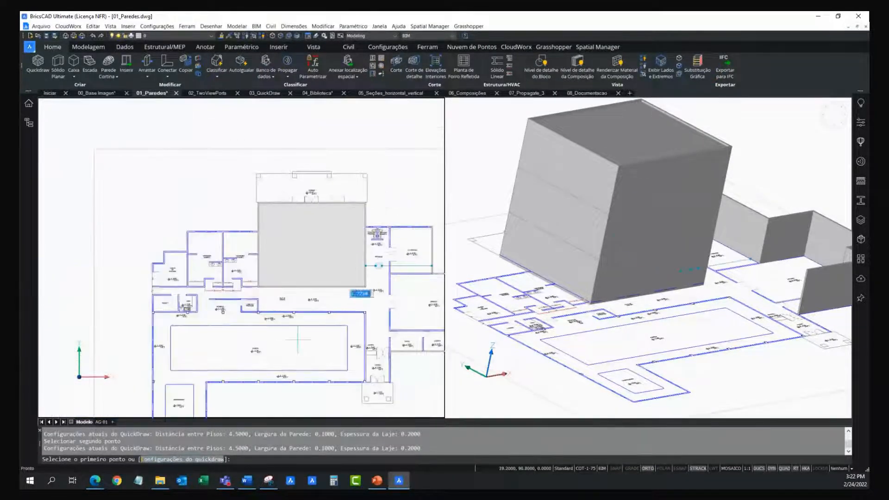
middle_click_drag(274, 350, 275, 269)
scroll(289, 257, "up", 3)
scroll(289, 258, "down", 3)
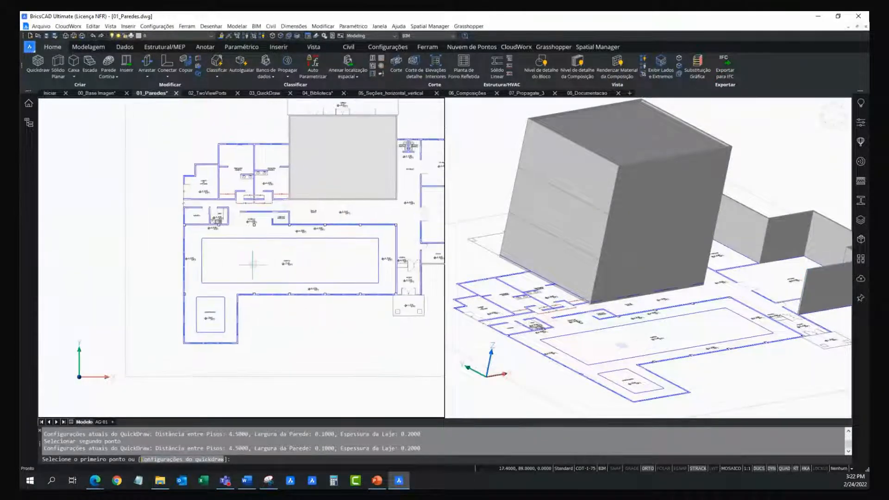
scroll(252, 264, "up", 1)
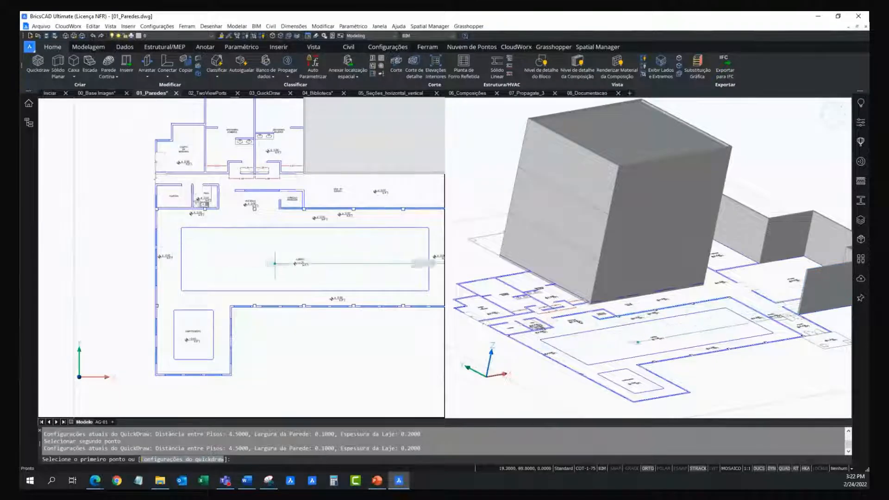
middle_click_drag(328, 249, 298, 247)
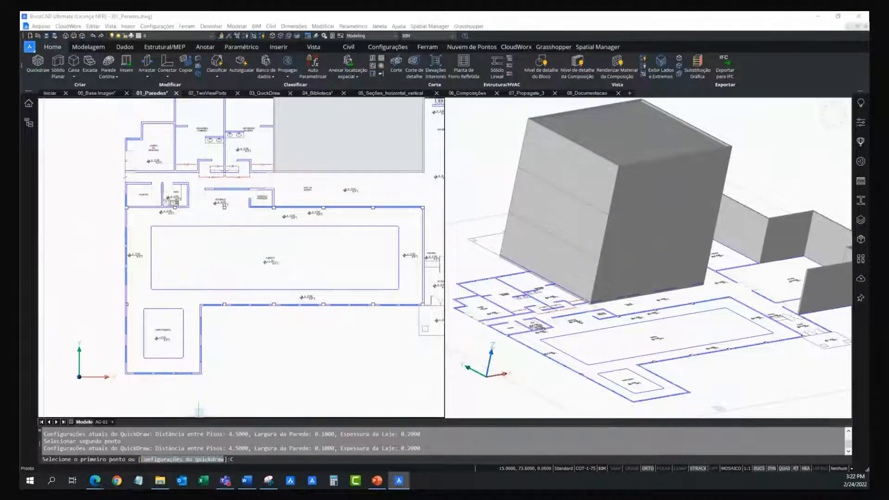
key("Return")
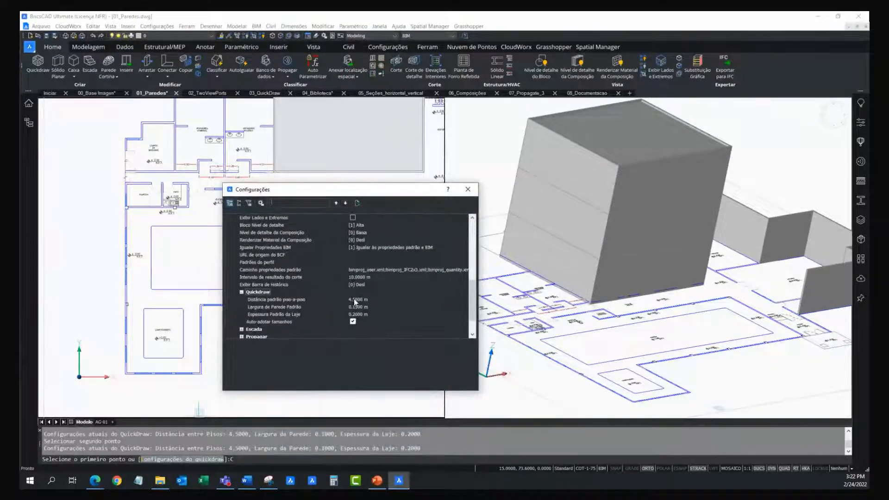
left_click(354, 299)
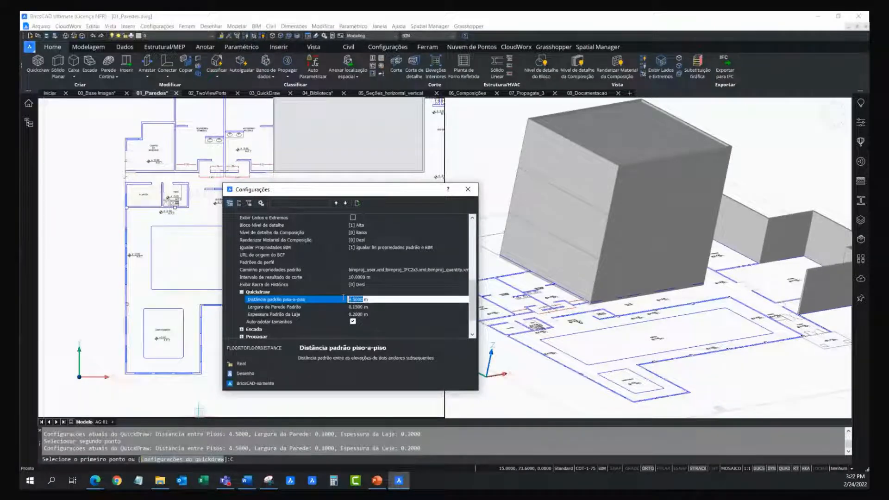
type("2")
key("Return")
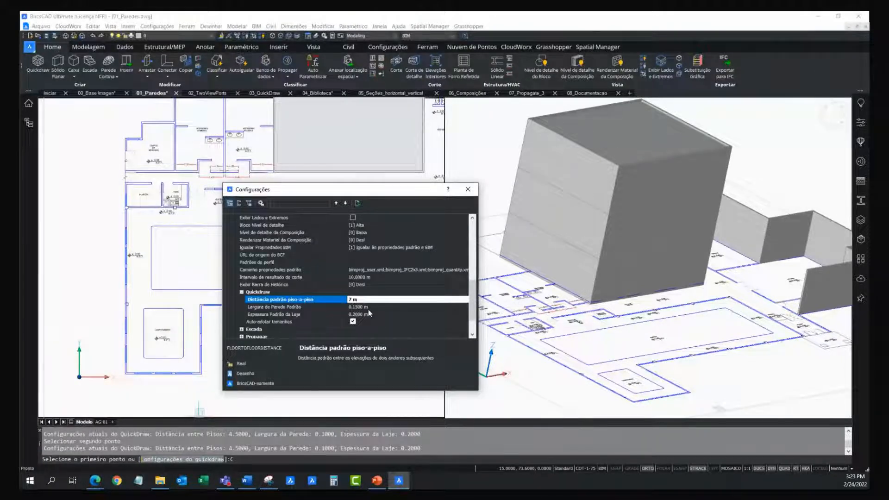
left_click(468, 190)
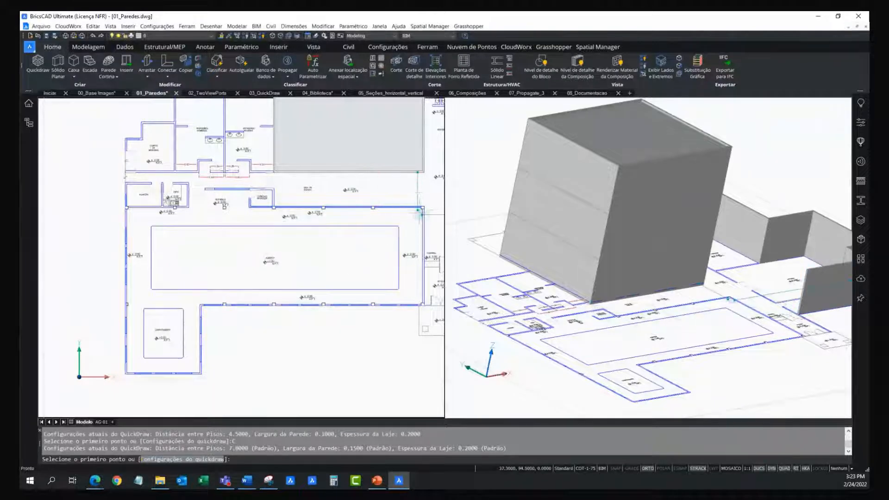
Step: Quickdraw a rectangular room of about 30 by 9.75 m around the ALBERCA pool, from its upper outer corner to the opposite lower corner
scroll(418, 211, "up", 4)
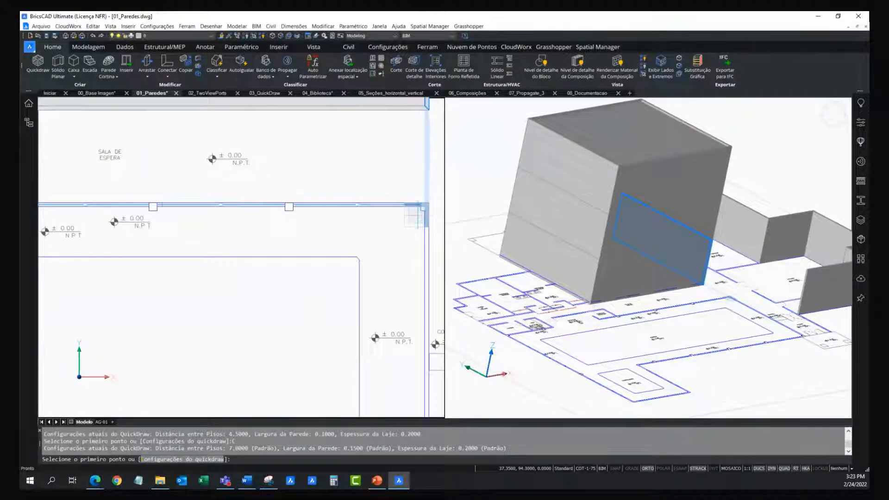
left_click(418, 211)
scroll(418, 210, "down", 4)
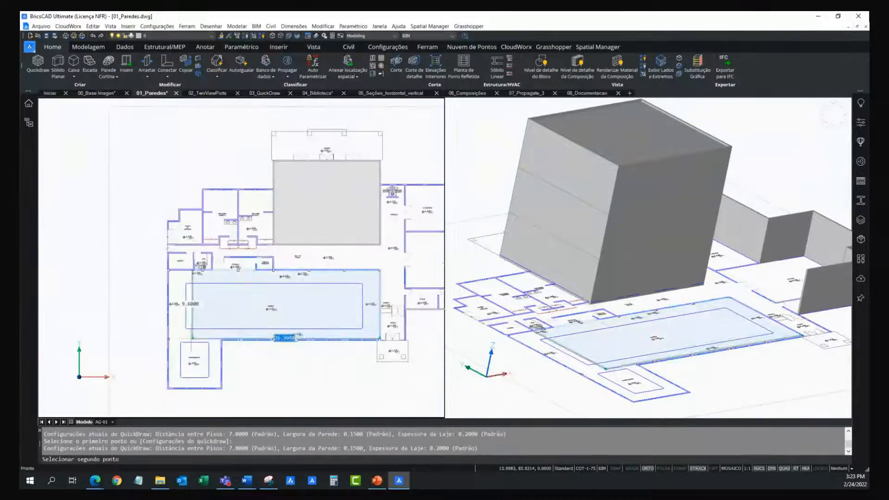
scroll(175, 340, "up", 3)
scroll(175, 340, "up", 1)
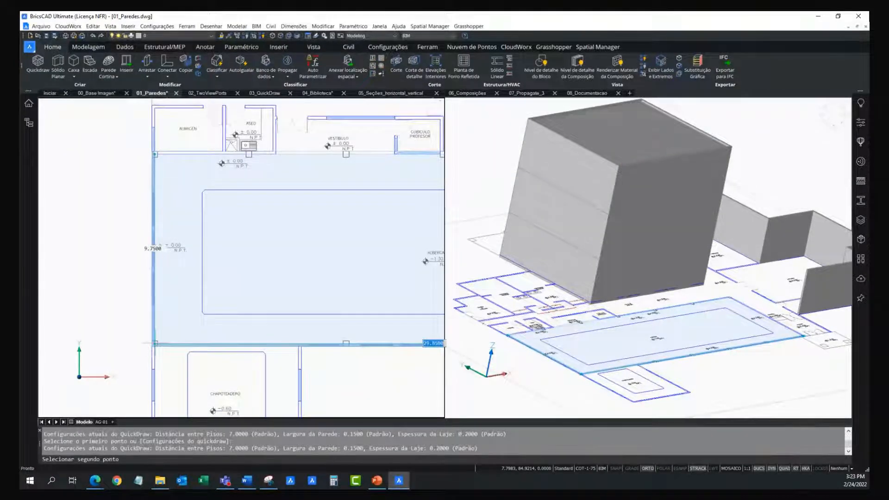
left_click(157, 344)
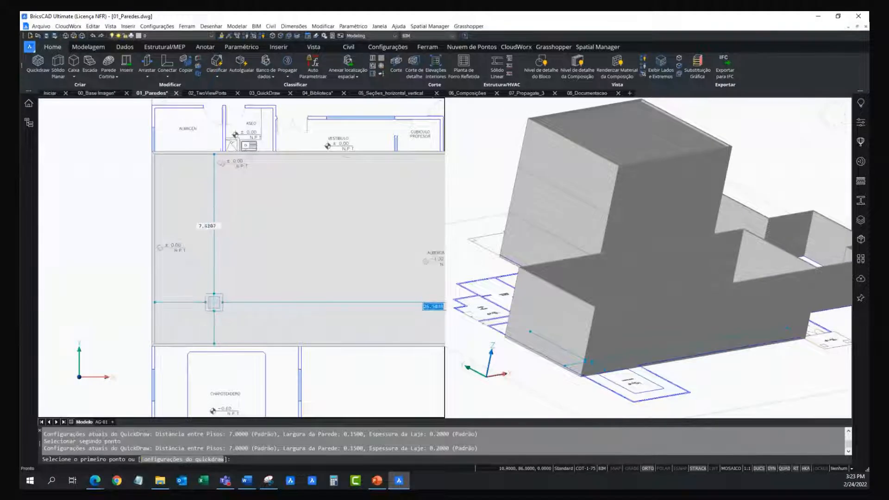
Step: Extend the pool room with a Quickdraw rectangle around the CHAPOTEADERO, ending at its outer lower corner, and finish Quickdraw
left_click(161, 336)
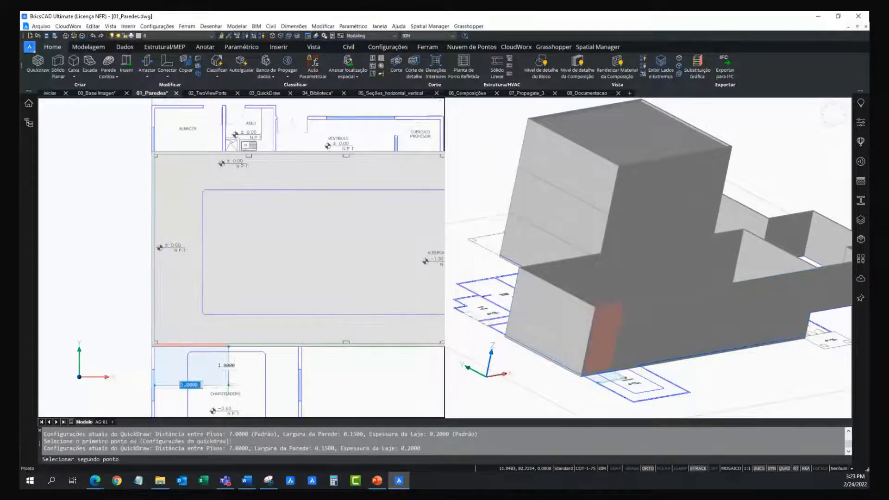
middle_click_drag(251, 384, 247, 274)
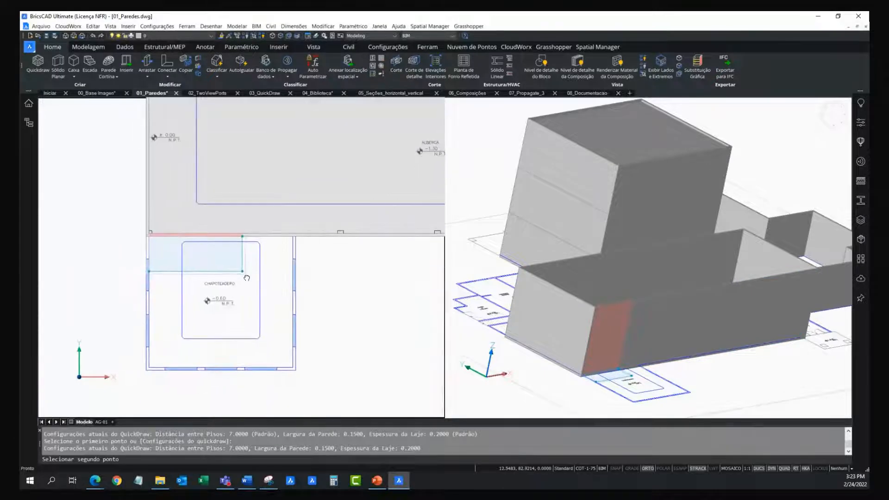
left_click(292, 368)
scroll(320, 218, "down", 3)
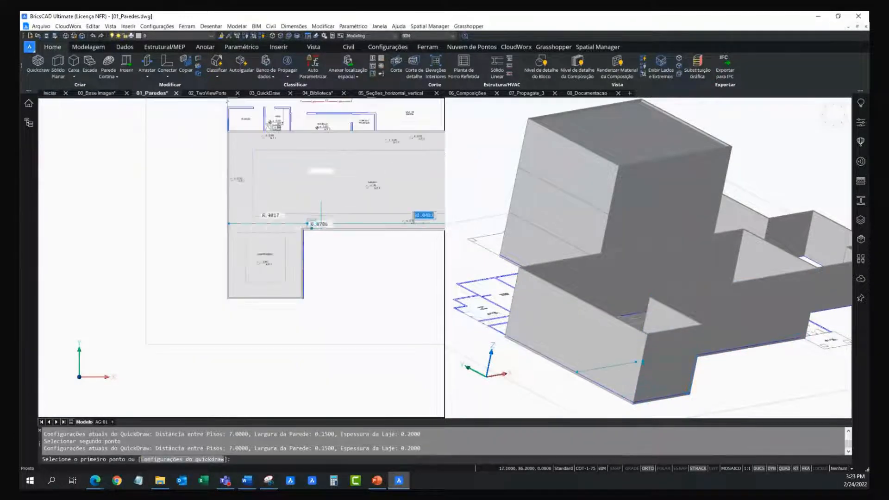
middle_click_drag(325, 201, 297, 240)
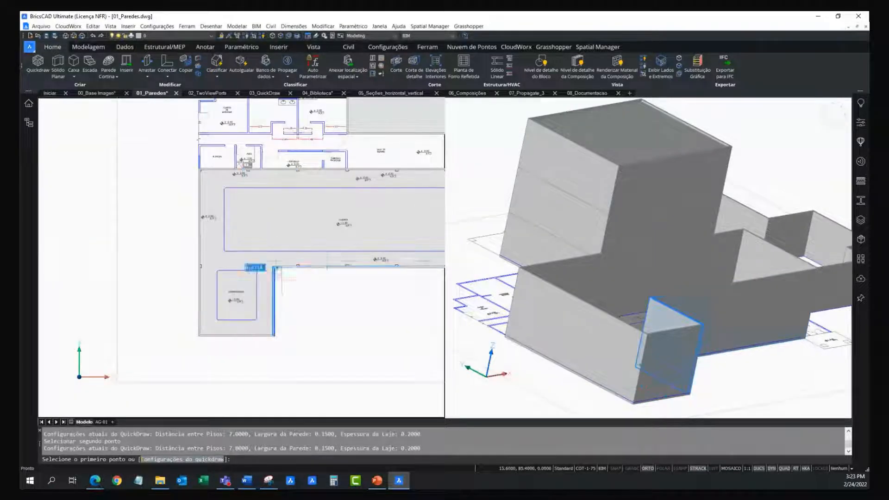
middle_click_drag(368, 303, 288, 312)
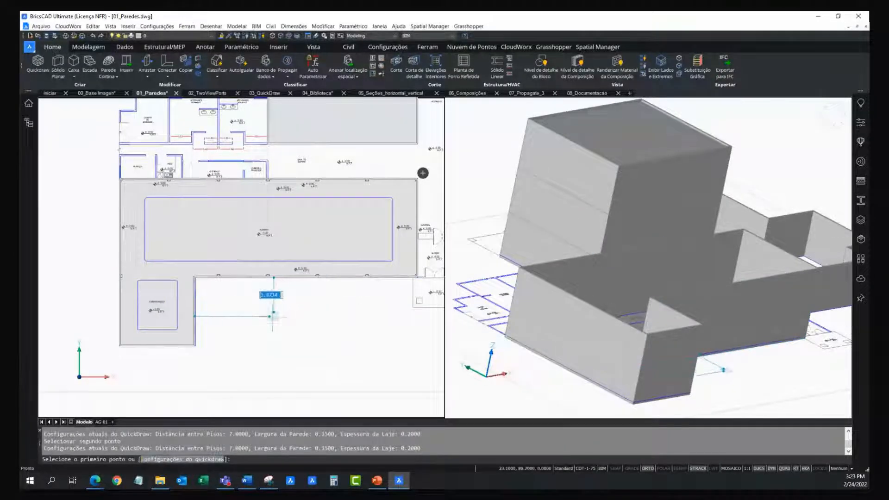
key("Escape")
middle_click_drag(254, 298, 264, 299)
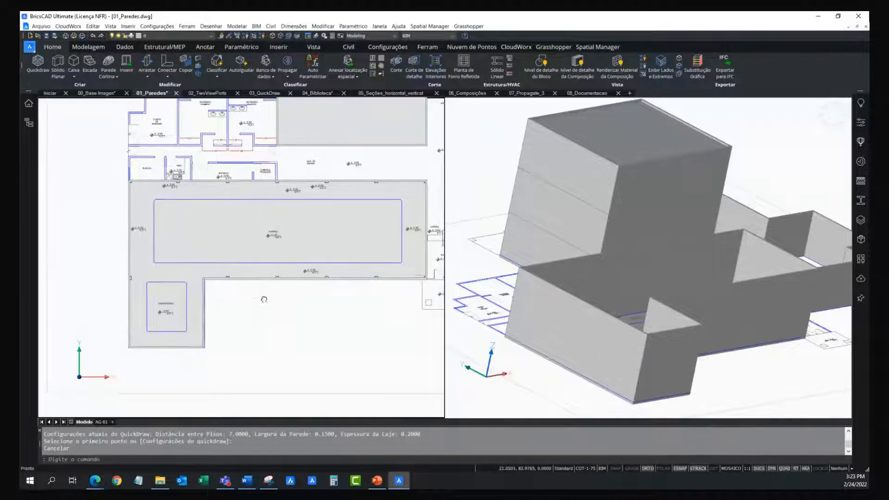
Step: Pick the Janela 1x2 window from the library's Janelas category for insertion on the CHAPOTEADERO's end wall
left_click(860, 141)
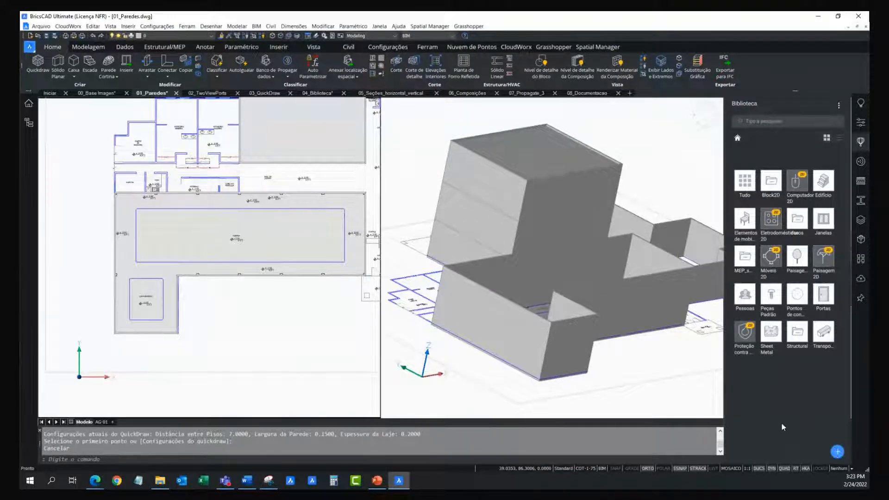
left_click(824, 220)
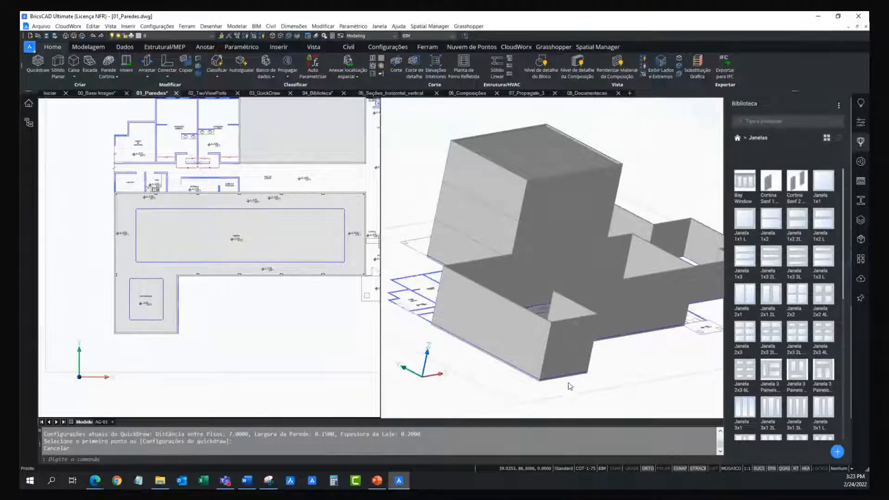
scroll(587, 380, "up", 5)
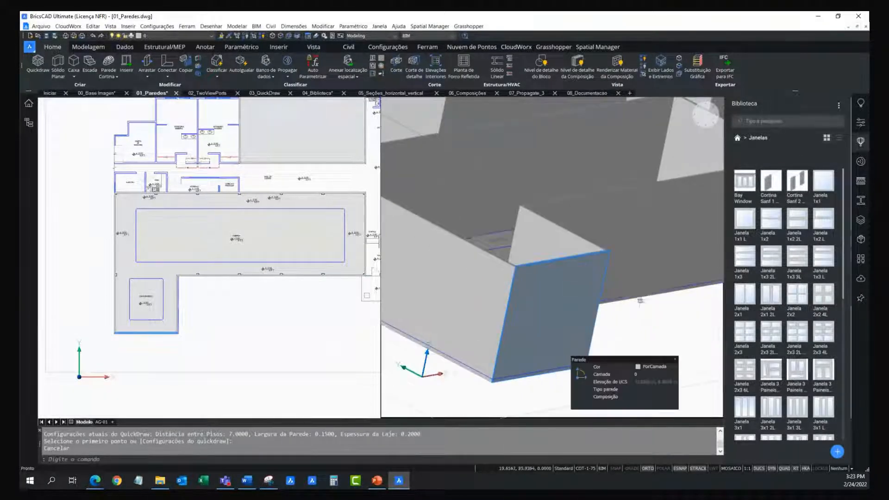
left_click(771, 221)
scroll(547, 347, "up", 2)
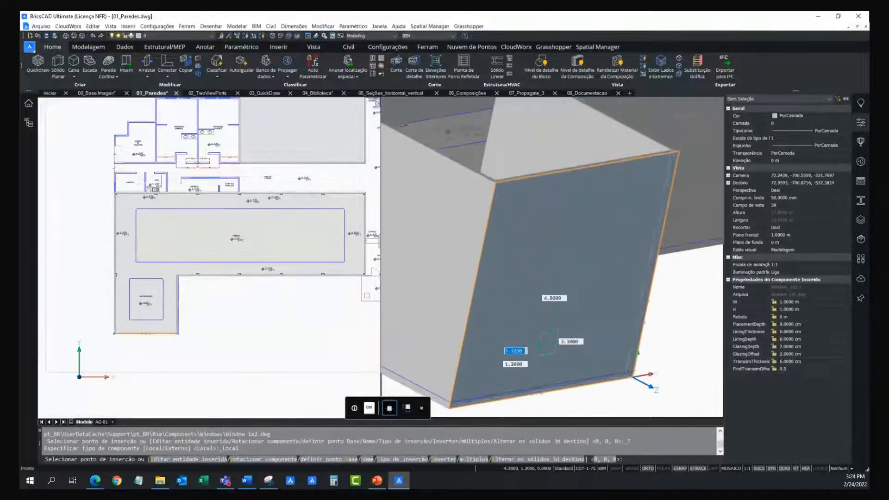
Step: Place the window on the CHAPOTEADERO's end wall, 1 m from its near vertical edge and 1.2 m above its base
middle_click_drag(525, 336, 497, 328)
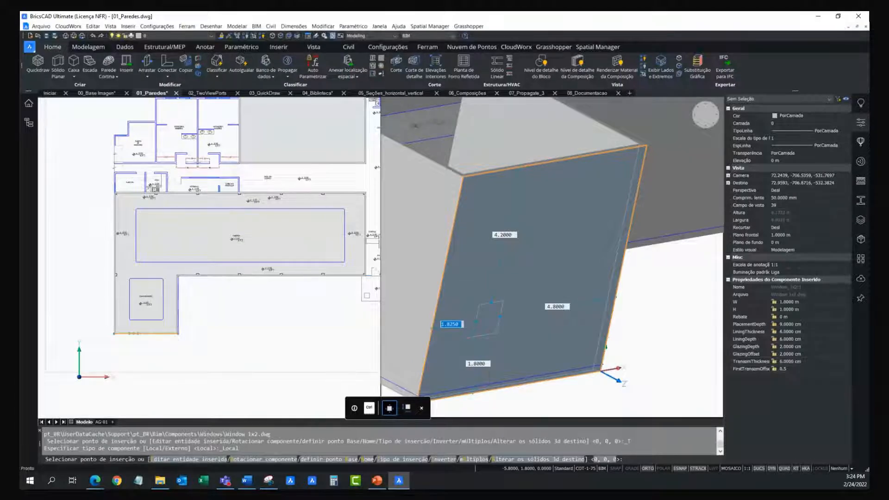
middle_click_drag(478, 332, 435, 334, "shift")
middle_click_drag(515, 298, 517, 297, "shift")
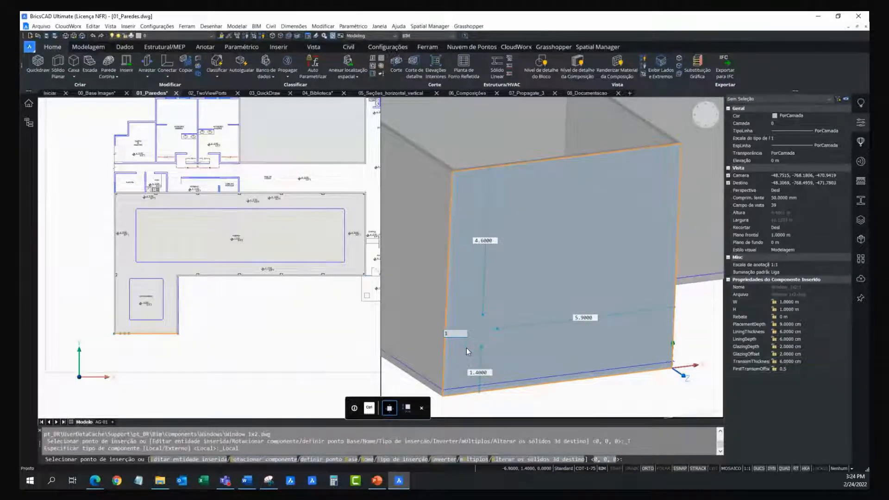
key("Tab")
key("Tab")
key("Tab")
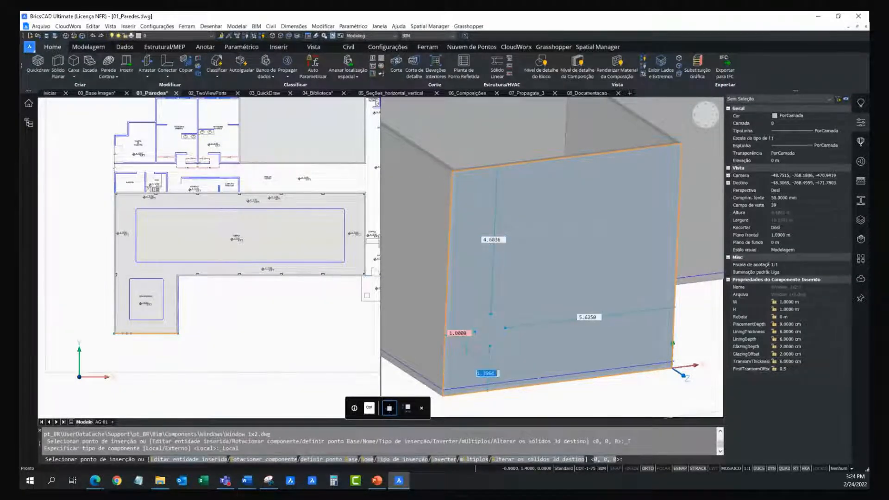
type("1.2")
key("Return")
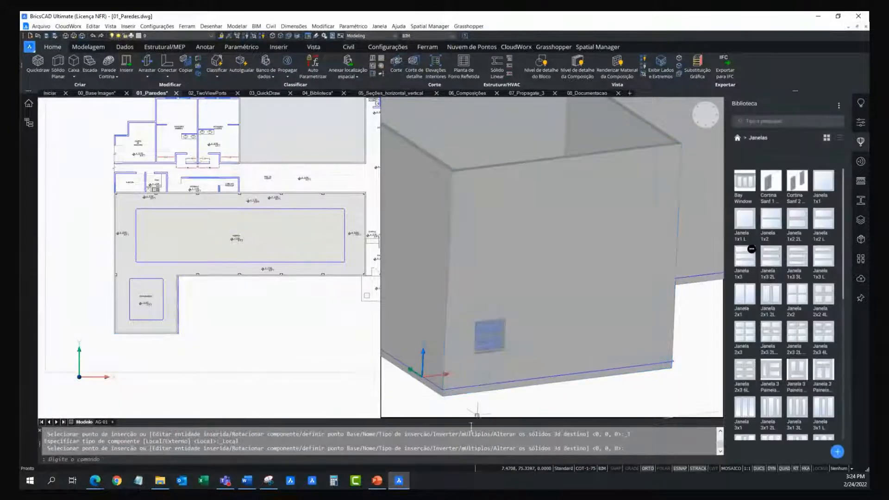
Step: Insert a second Janela 1x2 window on the CHAPOTEADERO's end wall, 2 m from the first window and 1.2 m above the wall's base
middle_click_drag(512, 408, 519, 372)
scroll(523, 343, "up", 5)
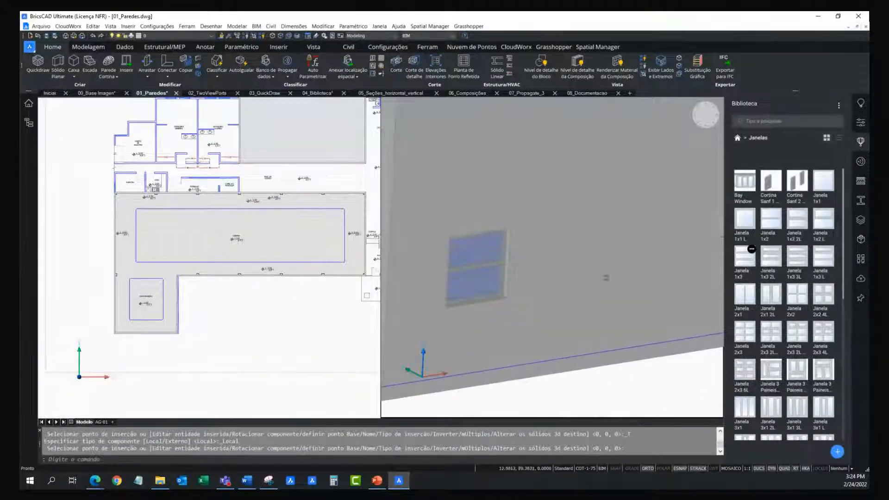
left_click(768, 219)
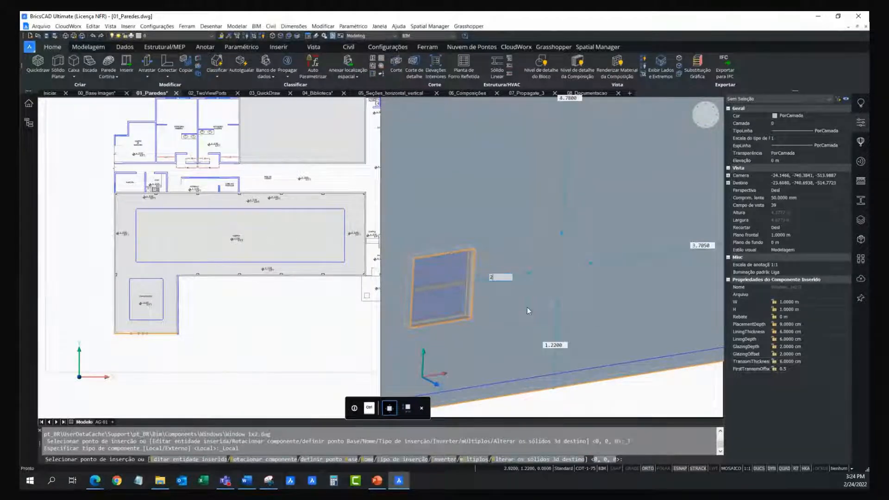
key("Tab")
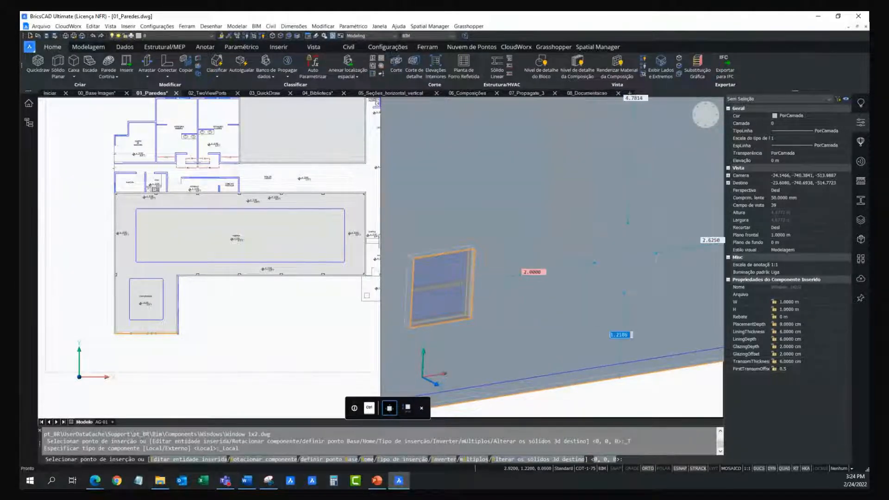
key("Return")
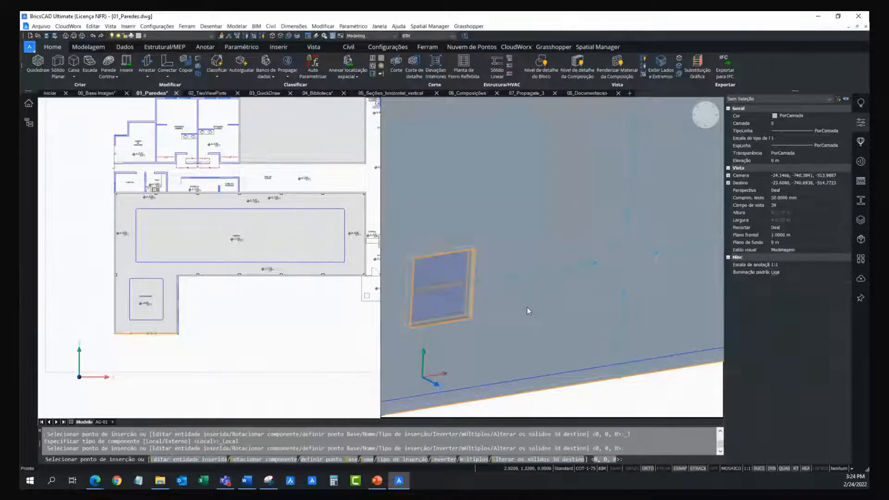
scroll(501, 347, "down", 2)
middle_click_drag(501, 347, 513, 328)
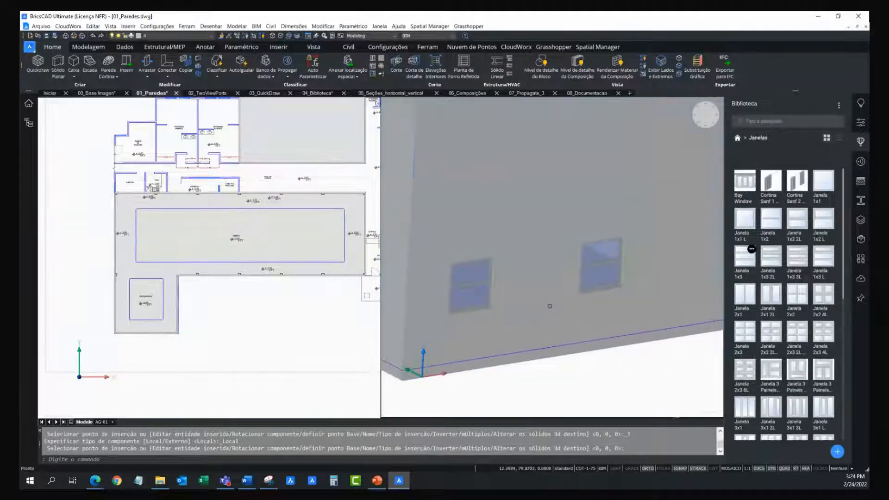
scroll(557, 299, "down", 2)
middle_click_drag(557, 299, 579, 303)
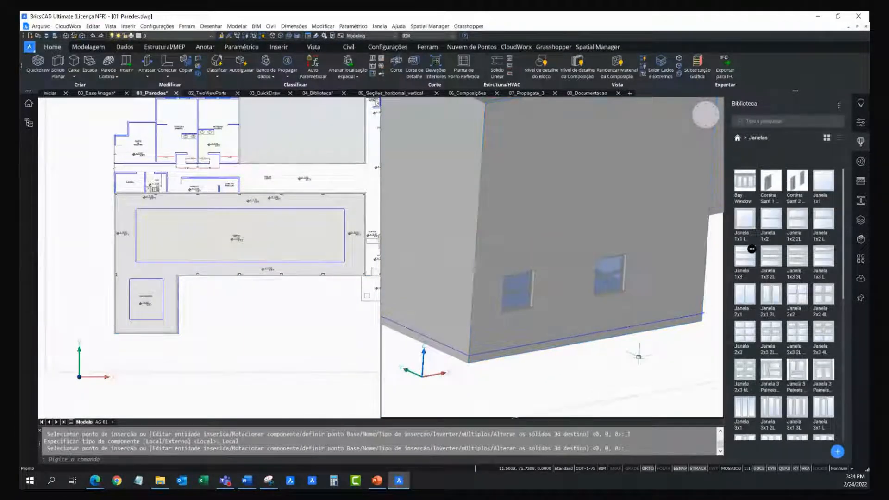
Step: Set the width (W) of the second window on the CHAPOTEADERO's end wall to 2 m and clear the selection
middle_click_drag(639, 357, 618, 367)
left_click(587, 285)
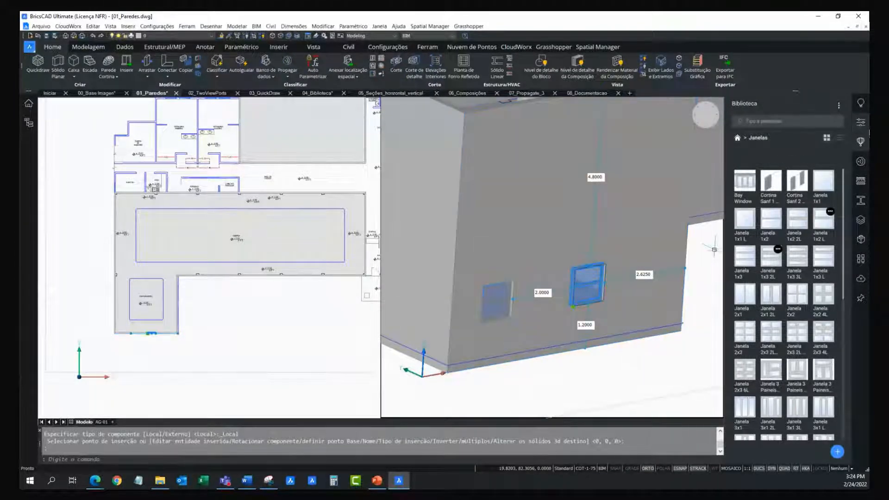
left_click(861, 123)
scroll(798, 243, "down", 5)
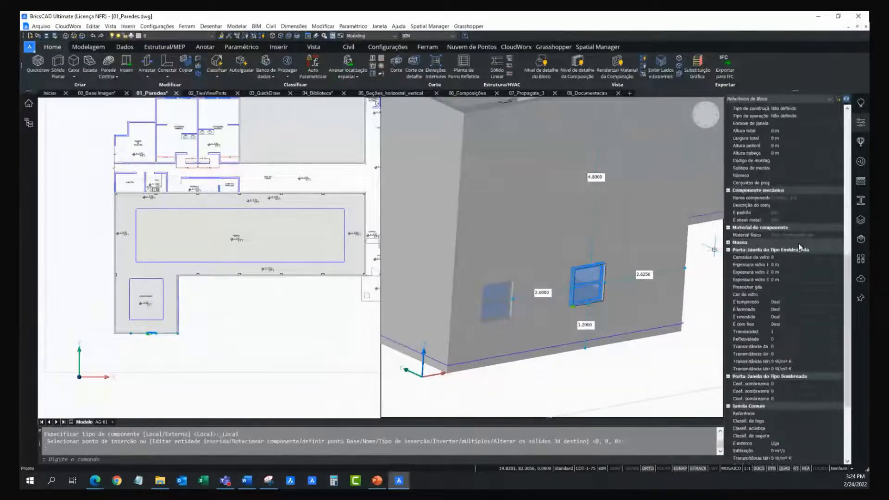
scroll(798, 244, "down", 5)
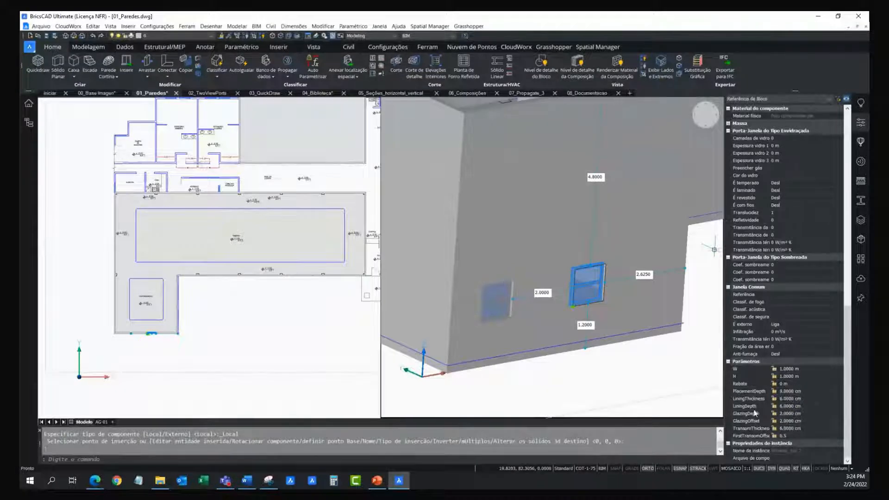
scroll(605, 296, "up", 2)
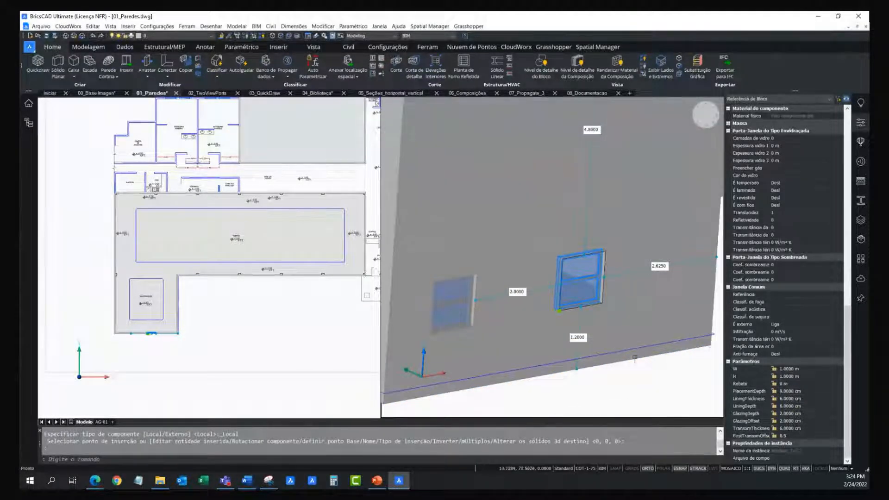
left_click(798, 369)
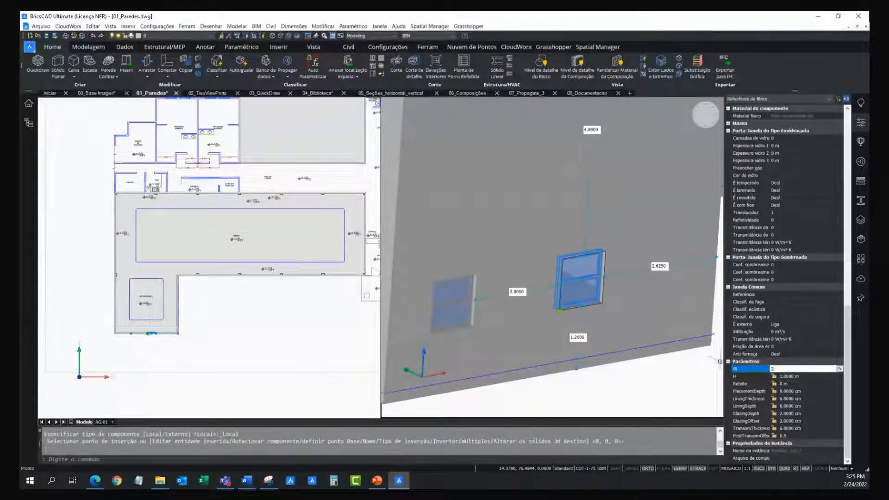
key("Return")
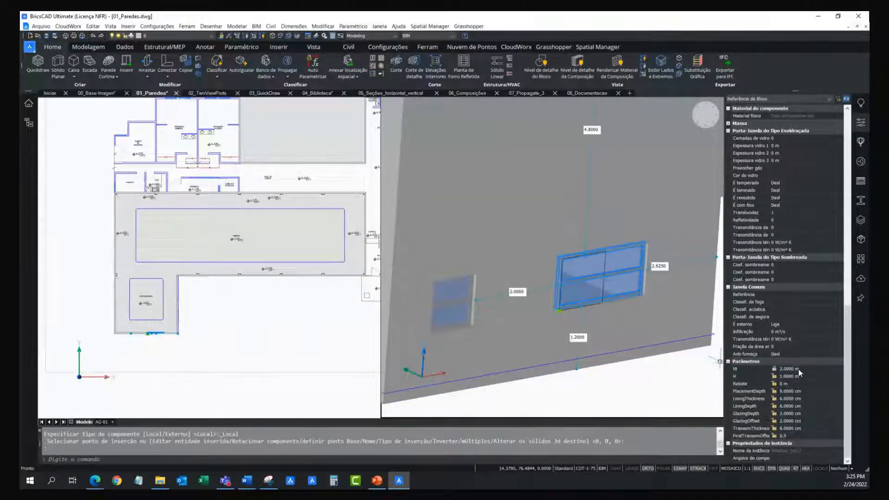
middle_click_drag(603, 333, 619, 359)
key("Escape")
Step: Insert the Porta ext vidro door from the Portas category on the CHAPOTEADERO's outer side wall, 2 m from its near corner and 0.2 m above its base
left_click(860, 142)
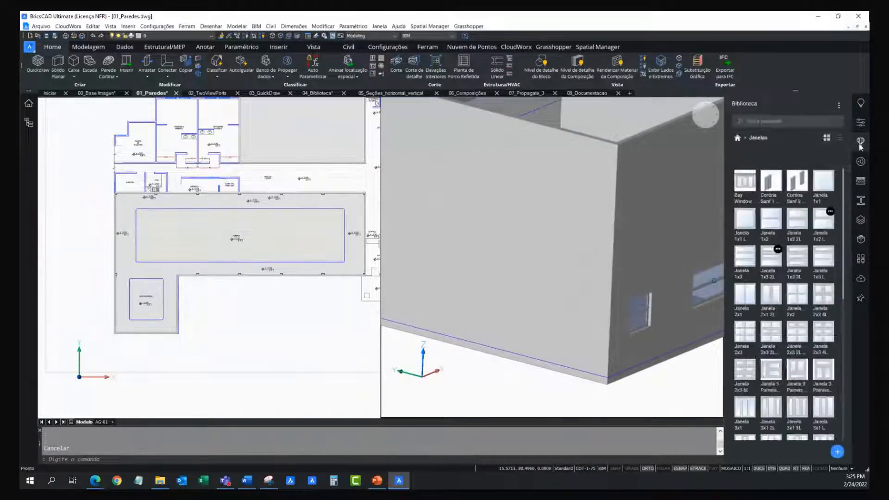
left_click(736, 138)
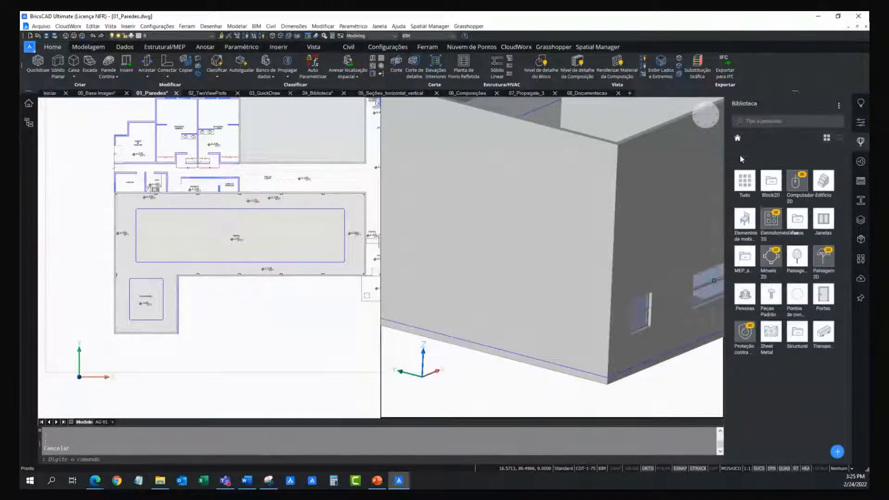
left_click(824, 297)
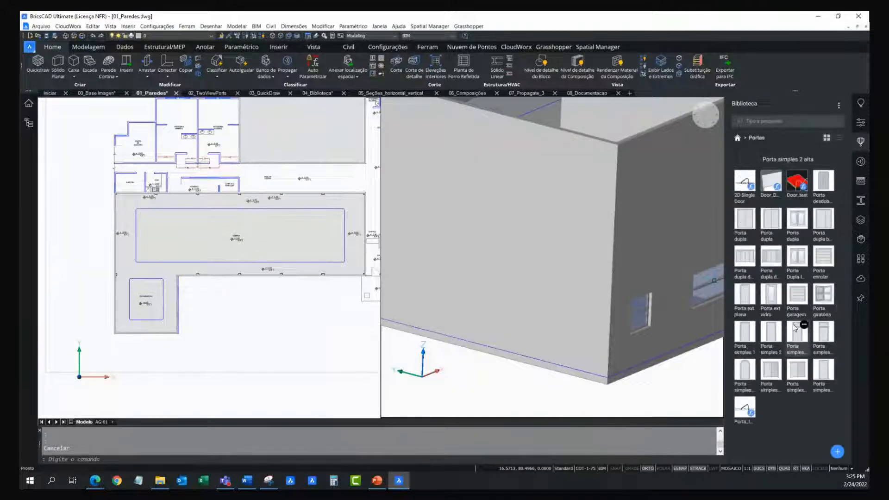
left_click(776, 304)
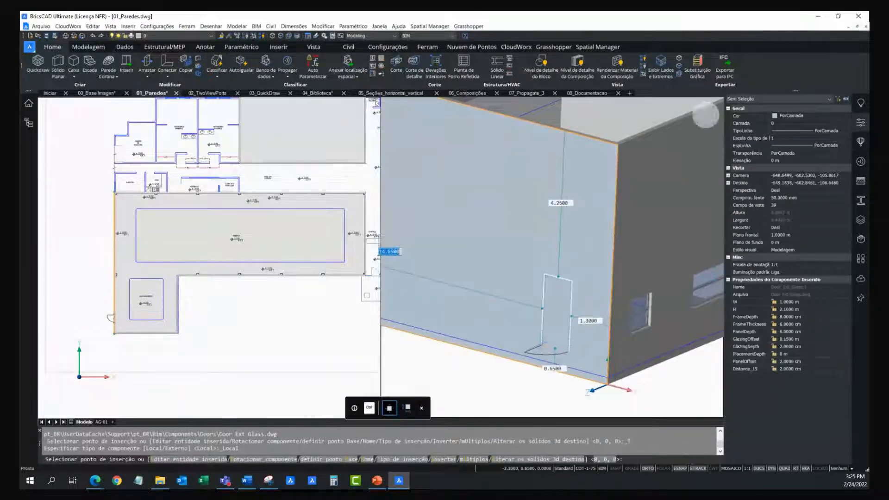
type("2")
key("Tab")
type("0.2")
key("Return")
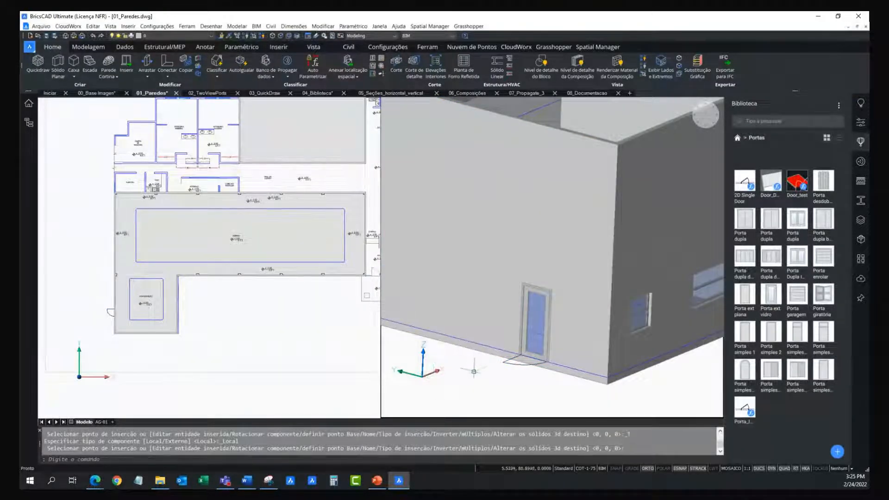
Step: Search the library for mesa and place the Mesa alta table in the pool room, about 3.9 m from the end wall and 2.9 m from the upper wall
scroll(509, 316, "down", 3)
middle_click_drag(529, 293, 511, 317)
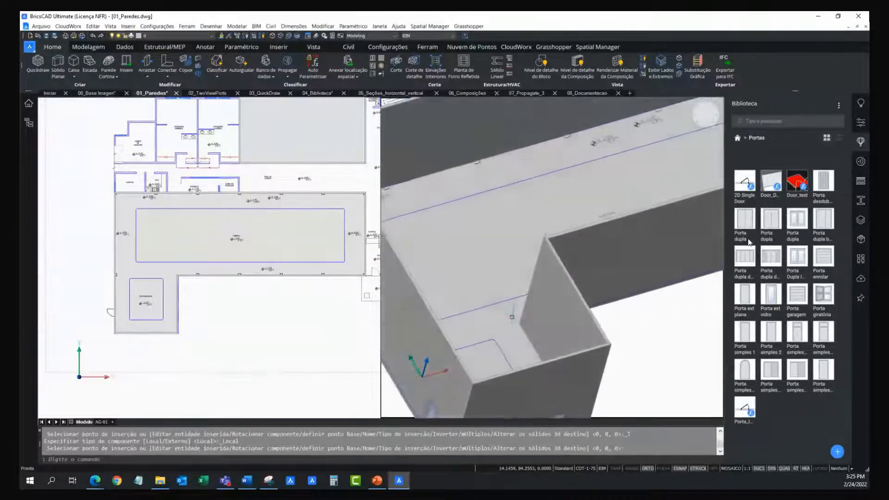
left_click(738, 138)
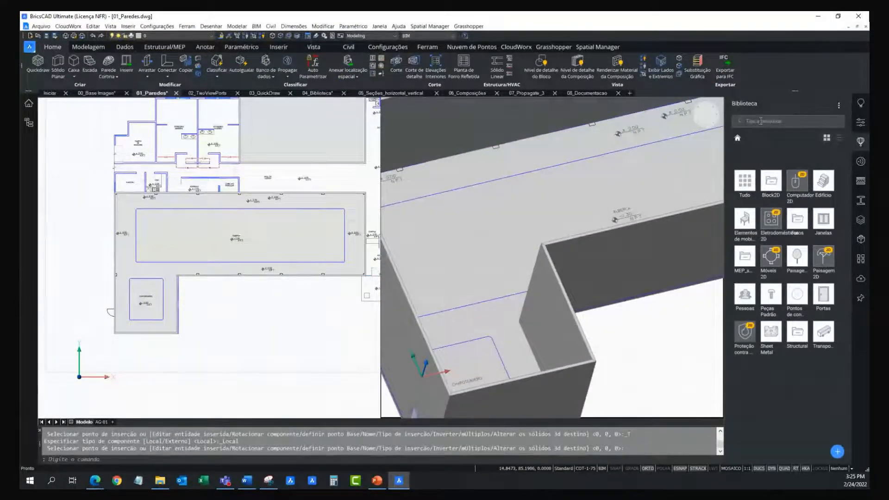
type("mesa")
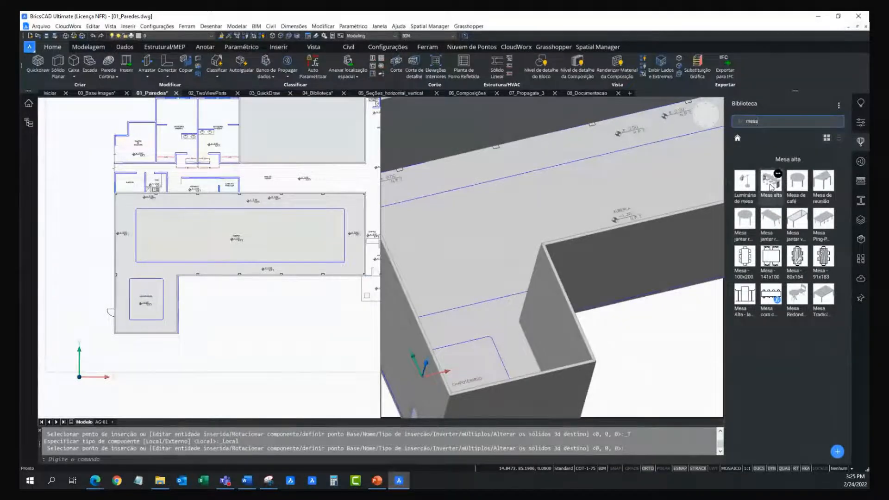
left_click(770, 185)
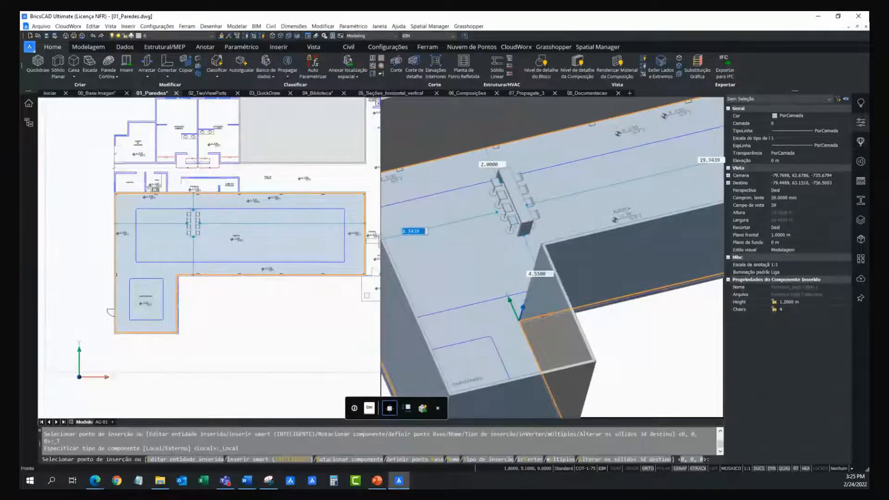
middle_click_drag(531, 242, 549, 254)
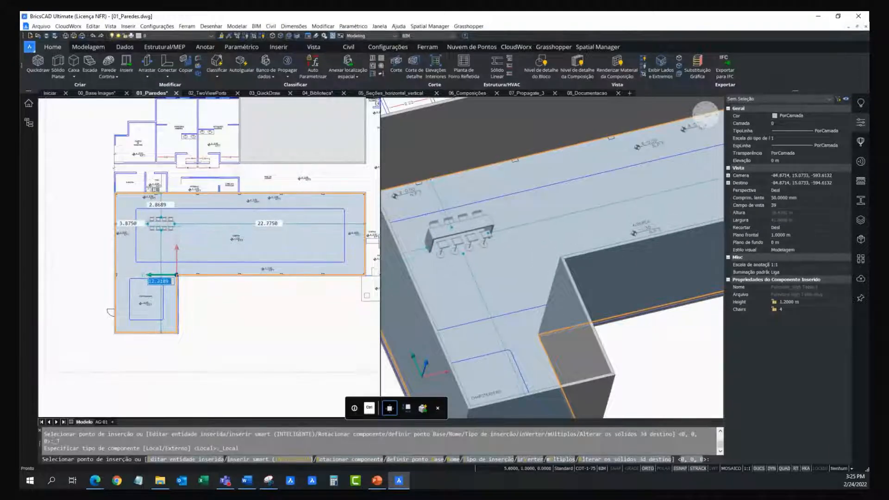
left_click(161, 224)
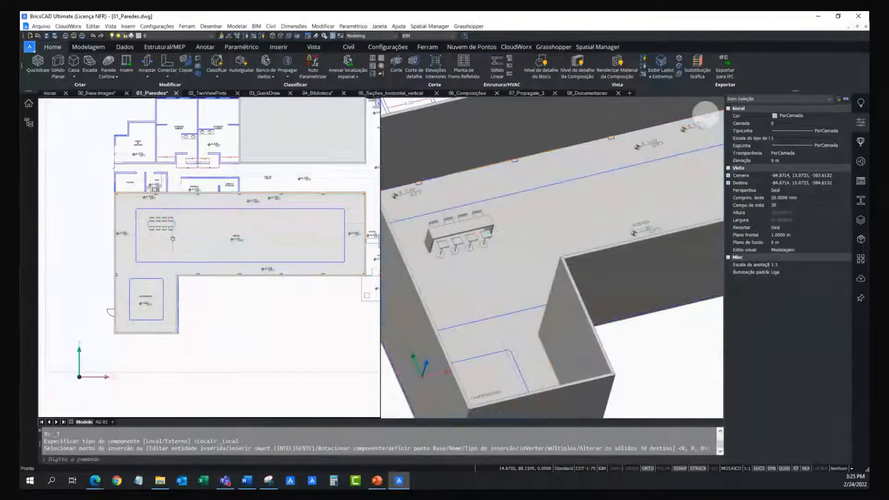
Step: Hide the library and define a horizontal BIM section that clips the upper part of the building
middle_click_drag(296, 182, 281, 228)
left_click(658, 362)
scroll(646, 304, "down", 4)
middle_click_drag(646, 274, 667, 234)
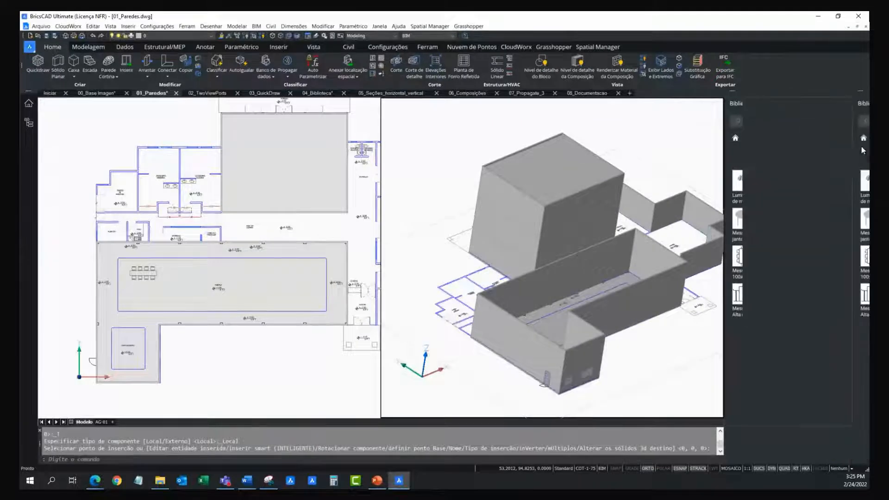
left_click(861, 143)
middle_click_drag(668, 267, 651, 264)
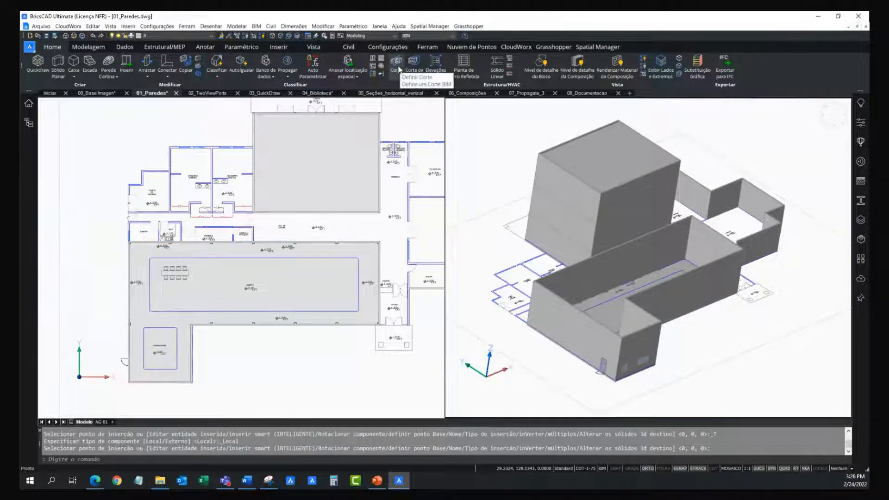
left_click(398, 69)
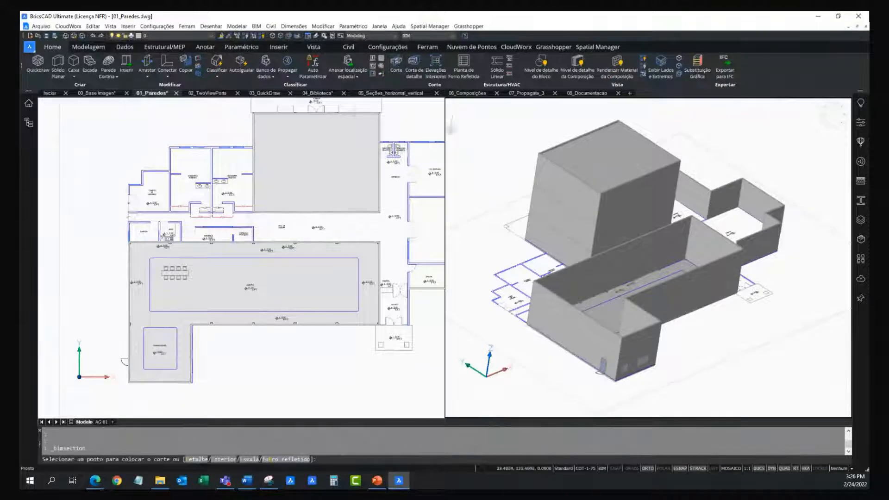
left_click(667, 396)
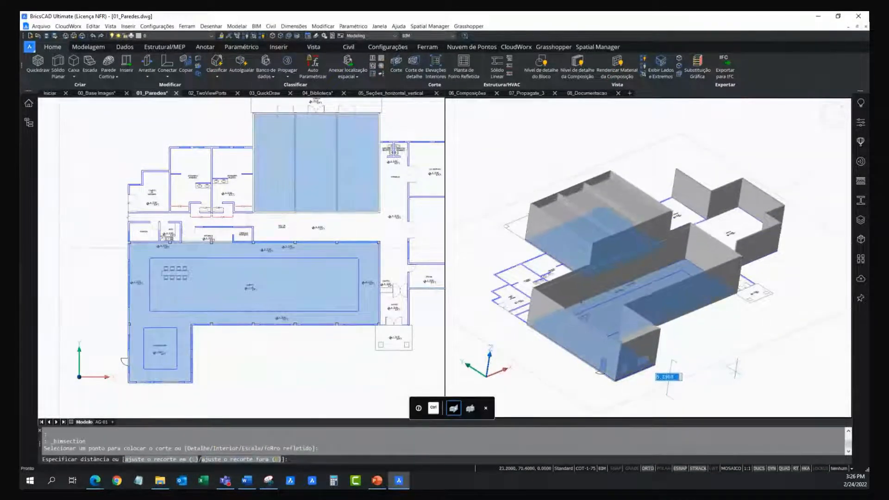
left_click(763, 376)
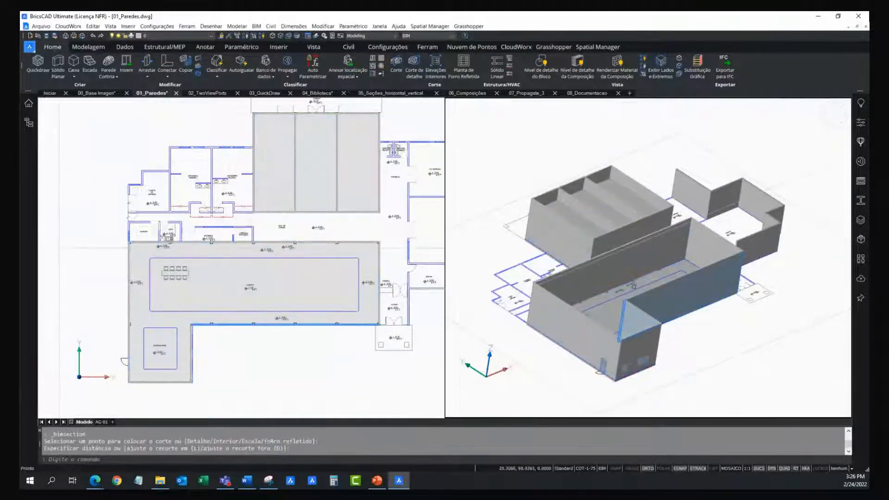
Step: Insert another Mesa alta table in the sectioned hall's outer bay, about 1.6 m from its side wall and 2.8 m from the upper wall
left_click(860, 142)
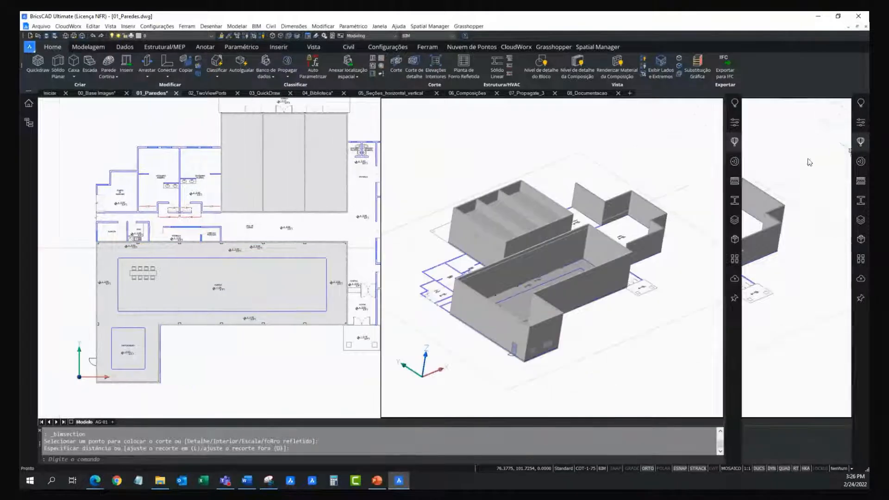
left_click(772, 181)
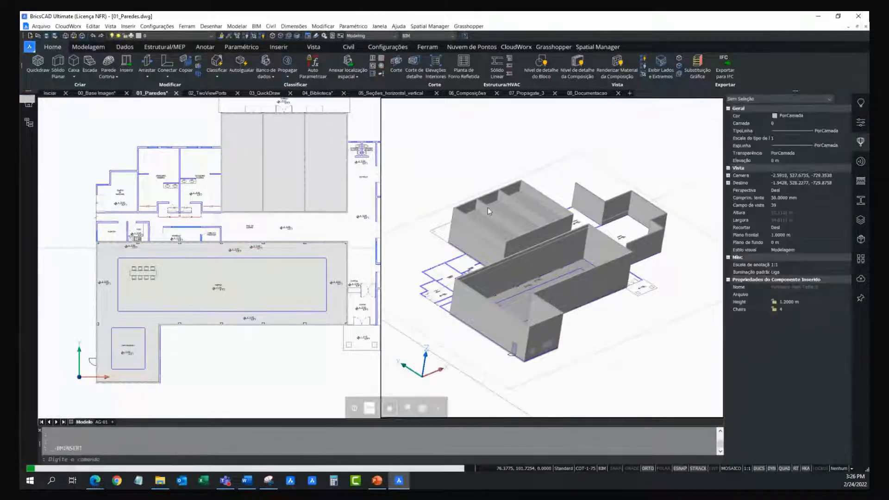
scroll(505, 227, "up", 6)
scroll(505, 240, "up", 3)
middle_click_drag(500, 241, 477, 239, "shift")
middle_click_drag(380, 214, 478, 263)
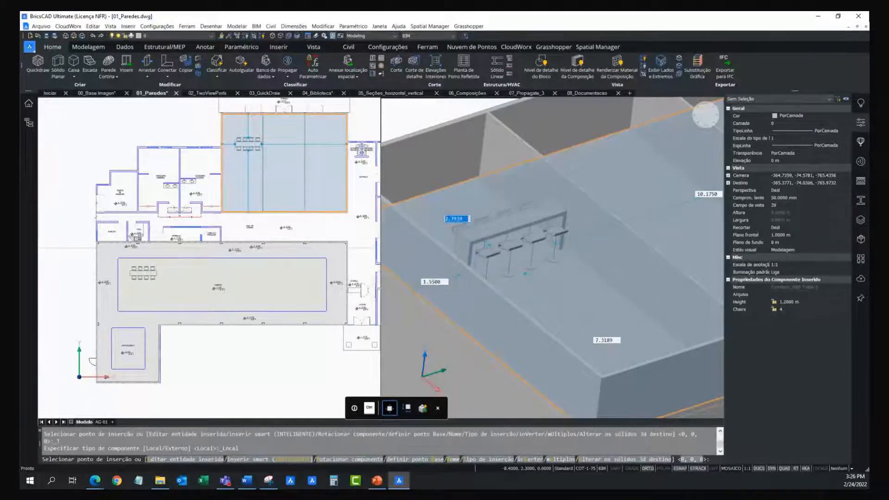
left_click(507, 259)
scroll(489, 275, "down", 7)
middle_click_drag(513, 292, 488, 290)
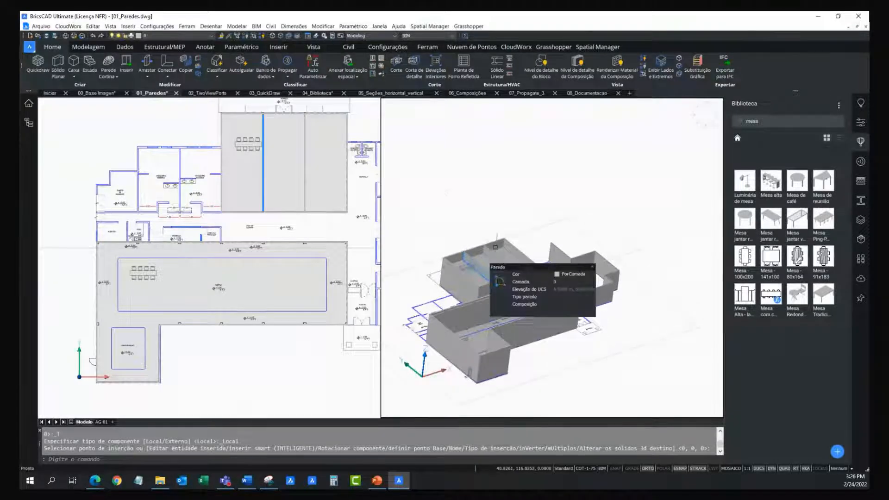
Step: Switch to the 06_Composições drawing and examine the complete building model from the outside
left_click(468, 93)
middle_click_drag(318, 240, 363, 249)
middle_click_drag(385, 279, 387, 299, "shift")
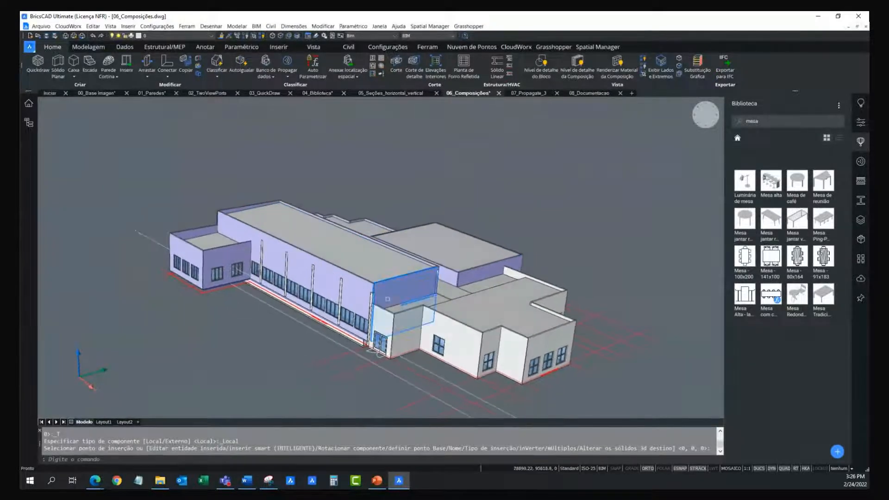
middle_click_drag(541, 205, 559, 180)
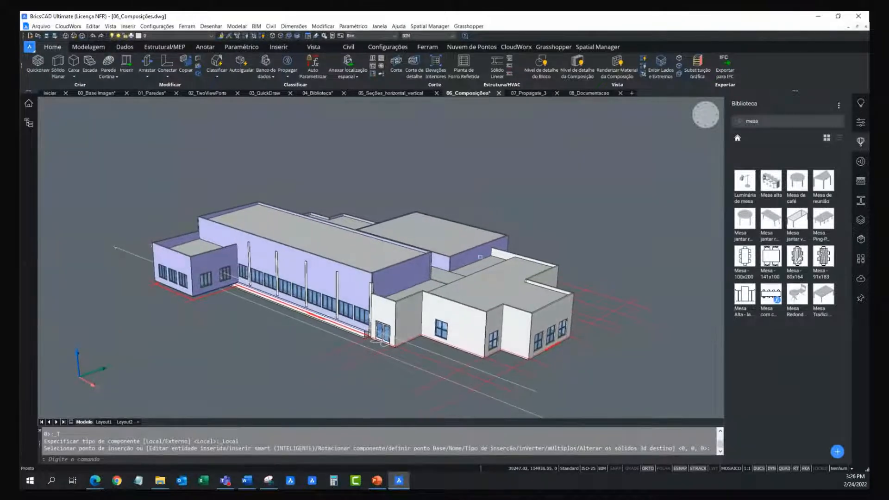
middle_click_drag(496, 334, 510, 334, "shift")
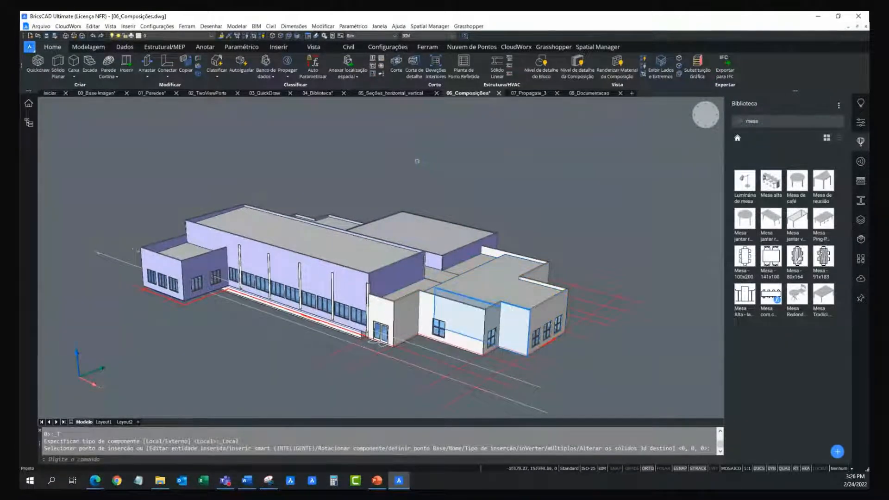
Step: Create a BIM section parallel to the end wall with three windows, offset 5000 into the building
left_click(394, 63)
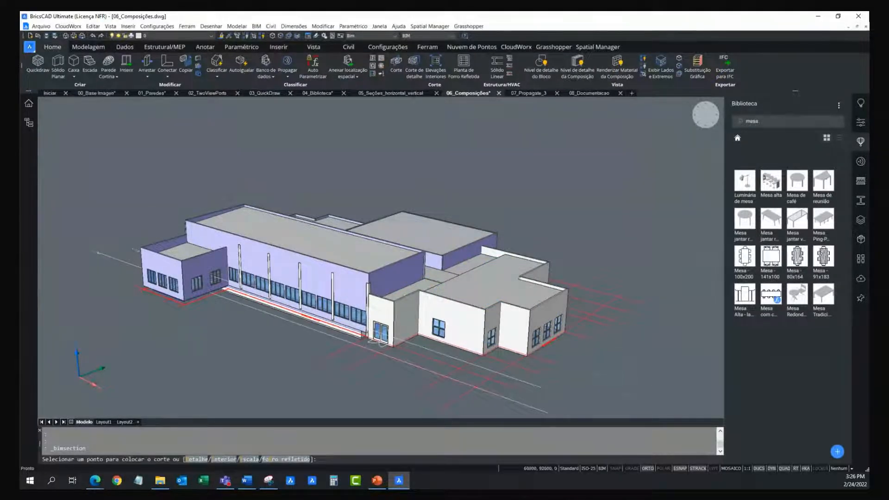
scroll(632, 370, "up", 2)
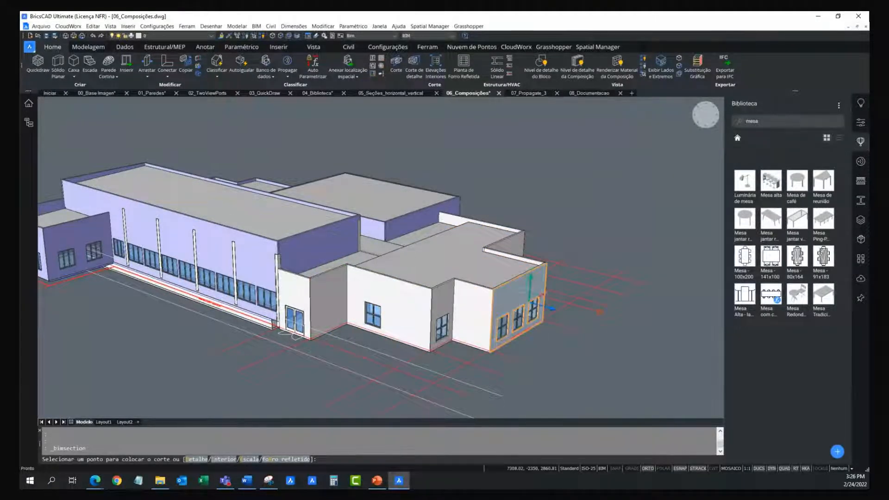
left_click(531, 304)
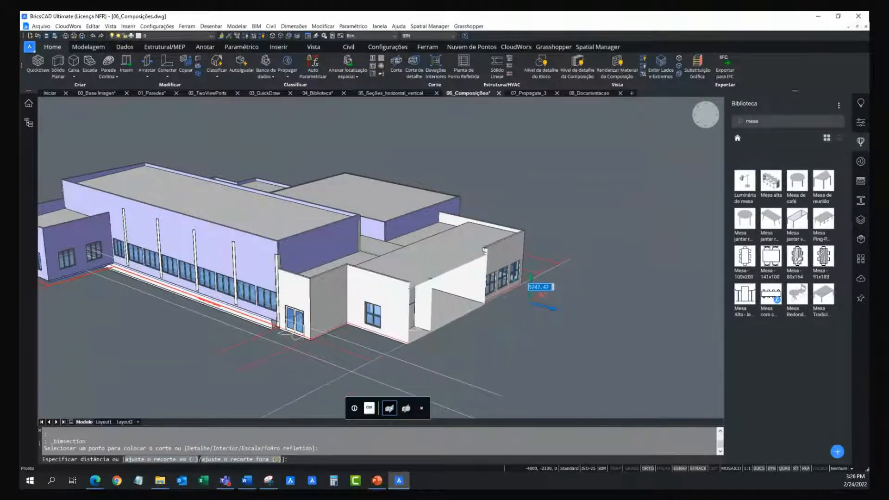
type("5000")
key("Return")
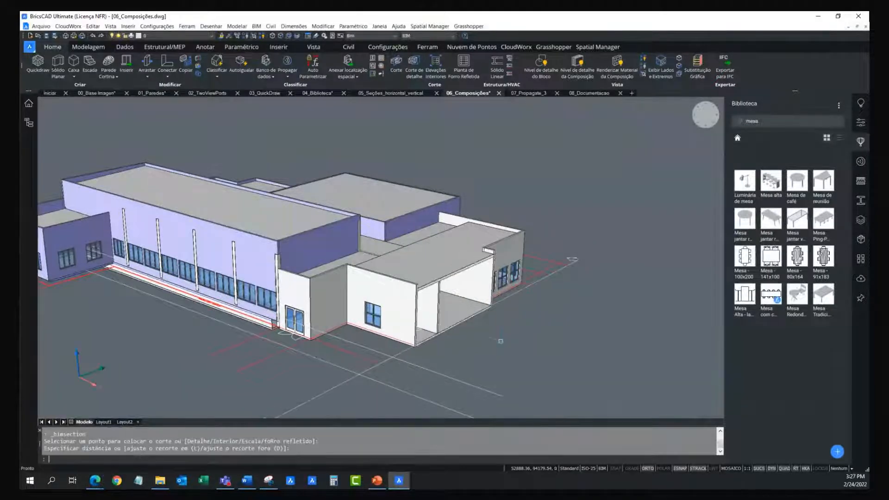
Step: Replace the library with the list of compositions, with the cut corner of side wall and roof slab in close view
middle_click_drag(501, 341, 387, 310, "shift")
scroll(388, 314, "up", 10)
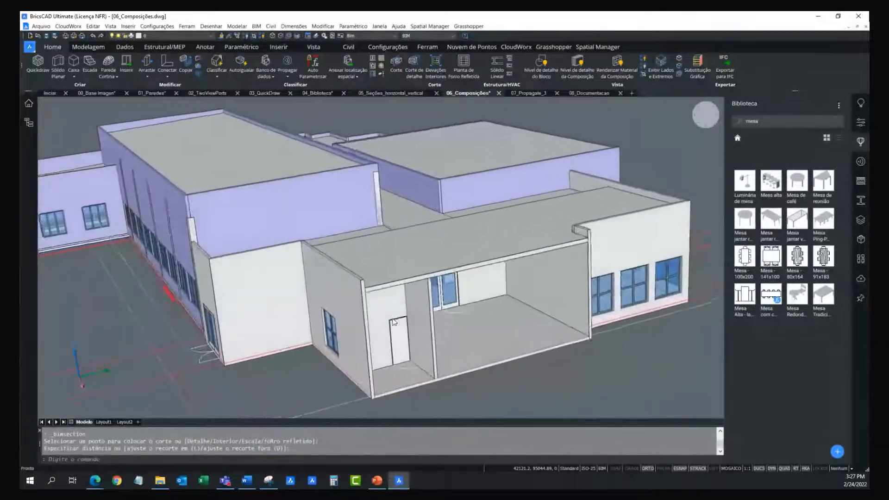
scroll(392, 321, "up", 8)
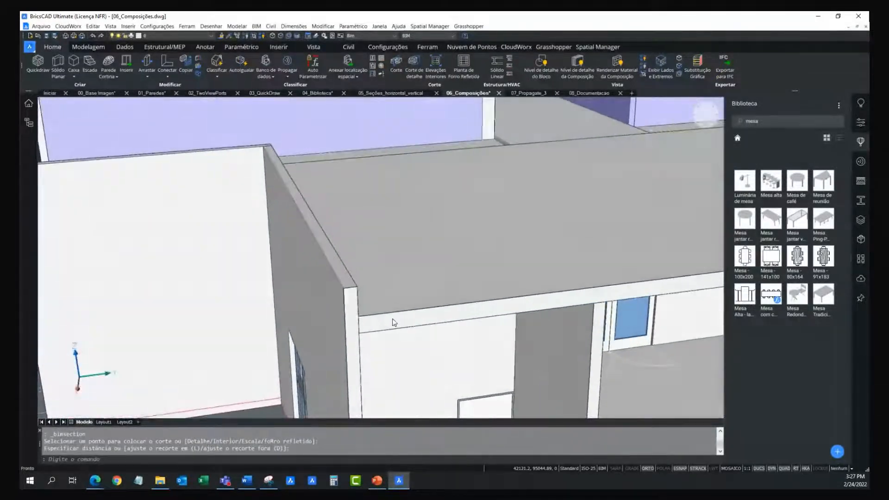
scroll(380, 306, "up", 8)
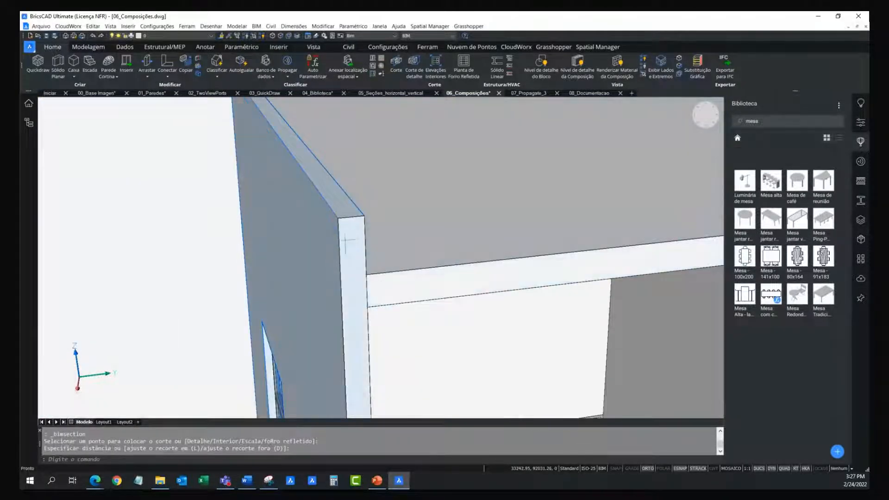
mouse_move(339, 274)
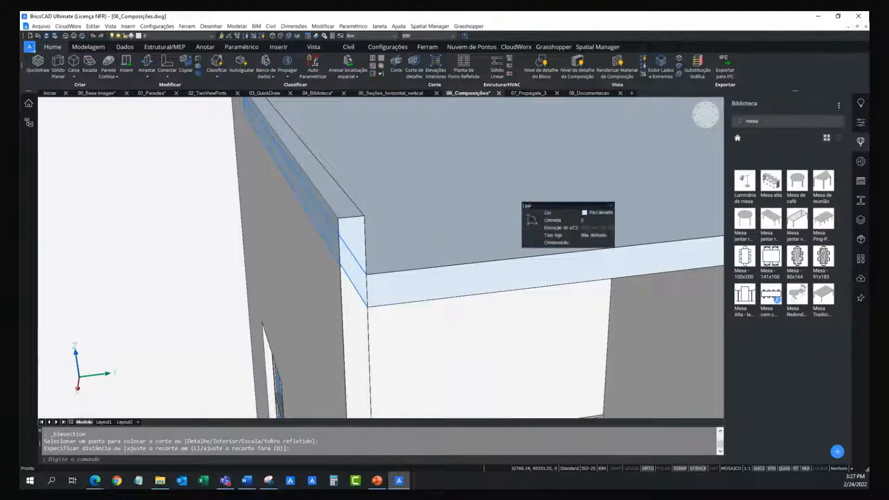
left_click(862, 142)
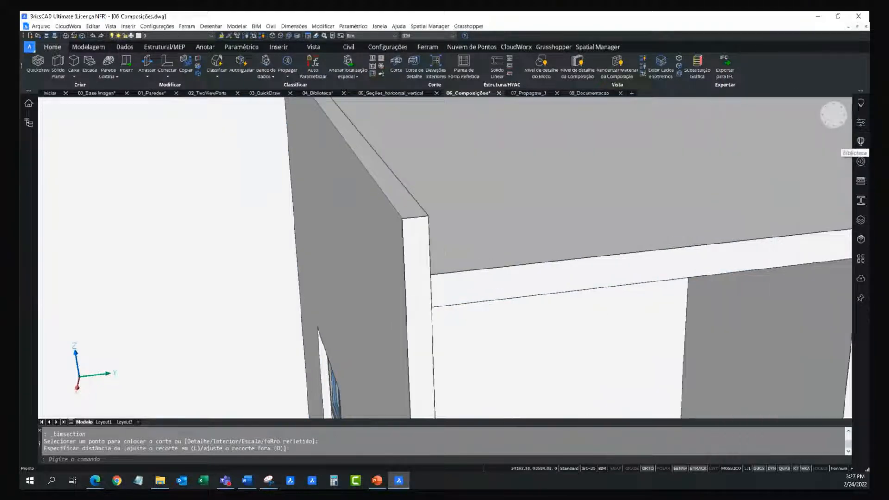
left_click(861, 182)
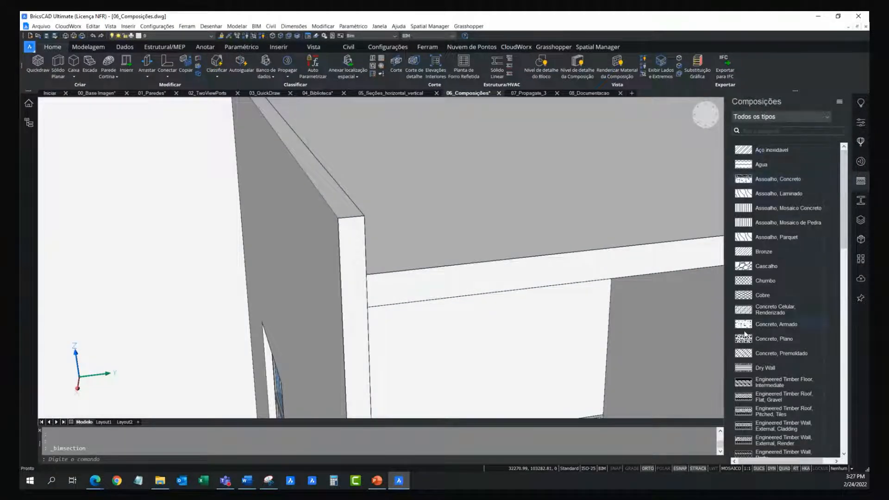
Step: Filter the compositions to the Parede type and search for tijolo
left_click(768, 117)
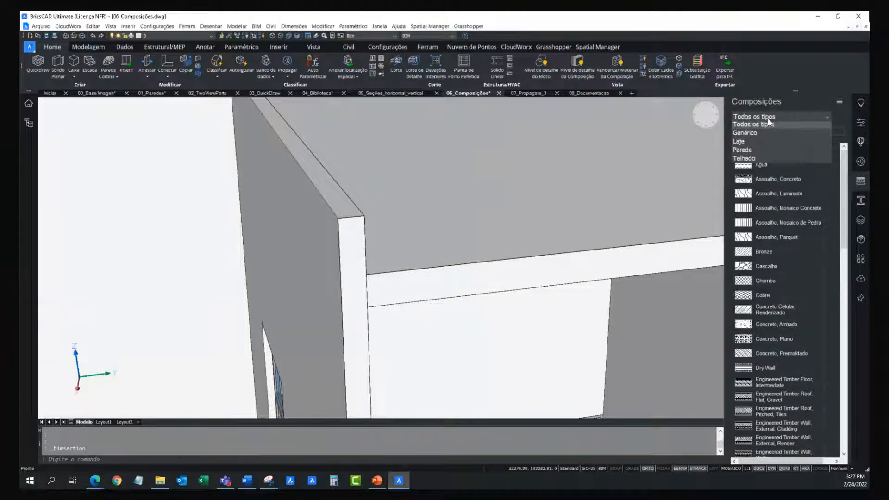
left_click(754, 151)
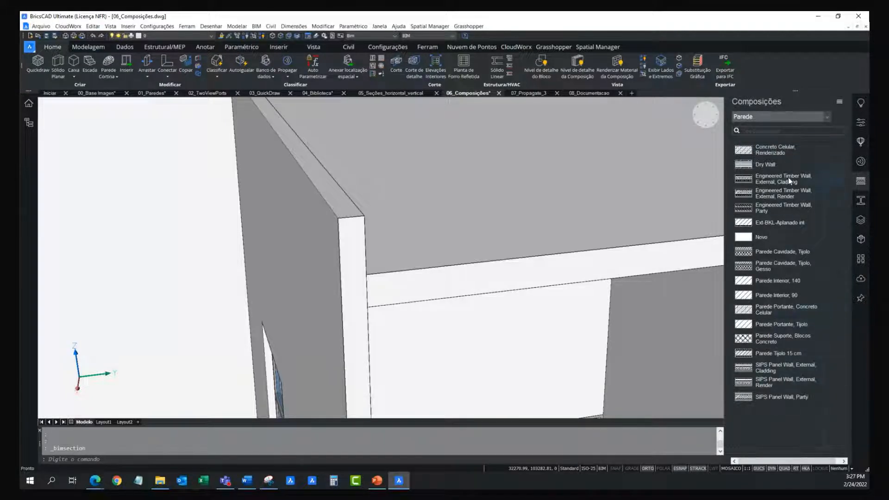
left_click(765, 130)
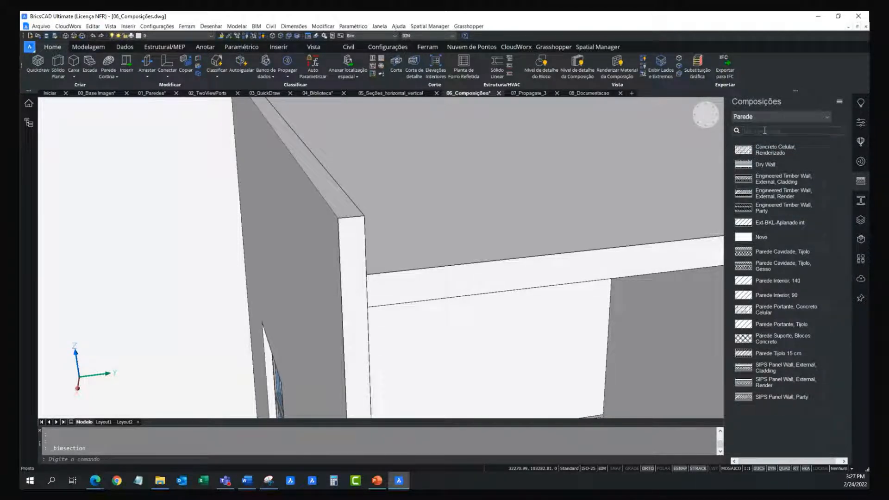
type("tijolo")
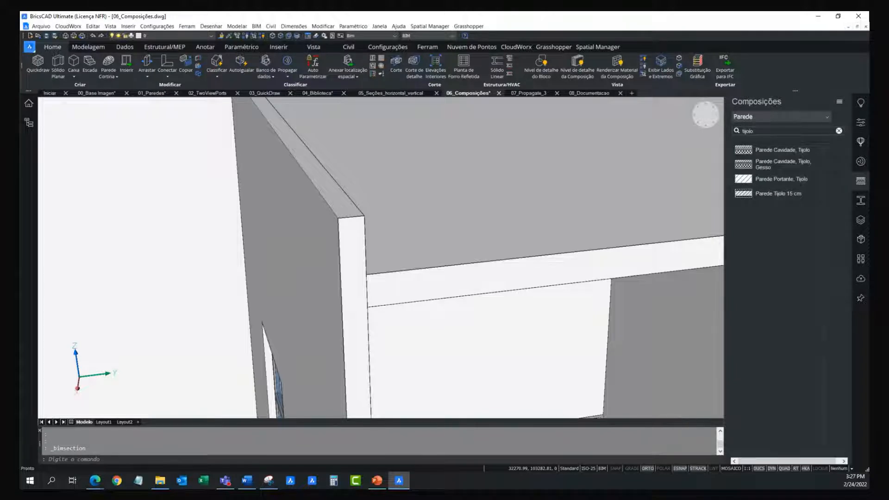
Step: Attach the Parede Tijolo 15 cm composition to the cut side wall, accepting the outer face as reference, and inspect its layers
left_click_drag(789, 192, 574, 275)
left_click_drag(318, 255, 317, 252)
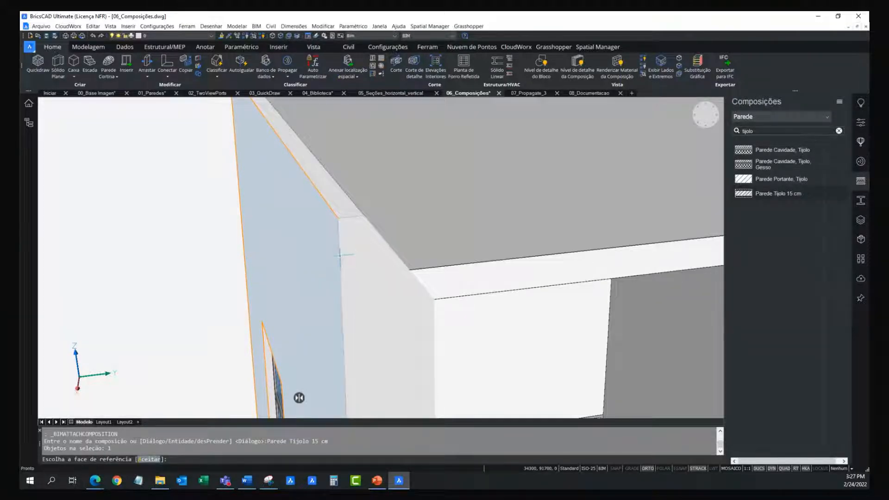
key("Return")
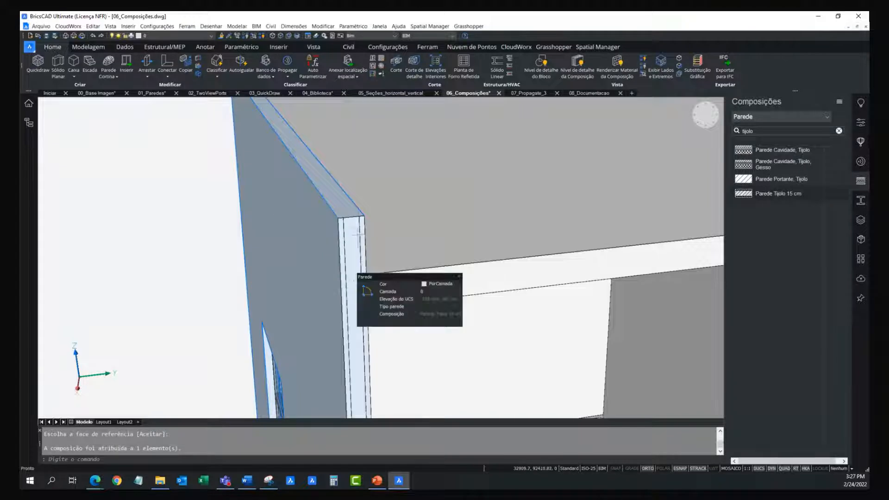
mouse_move(335, 235)
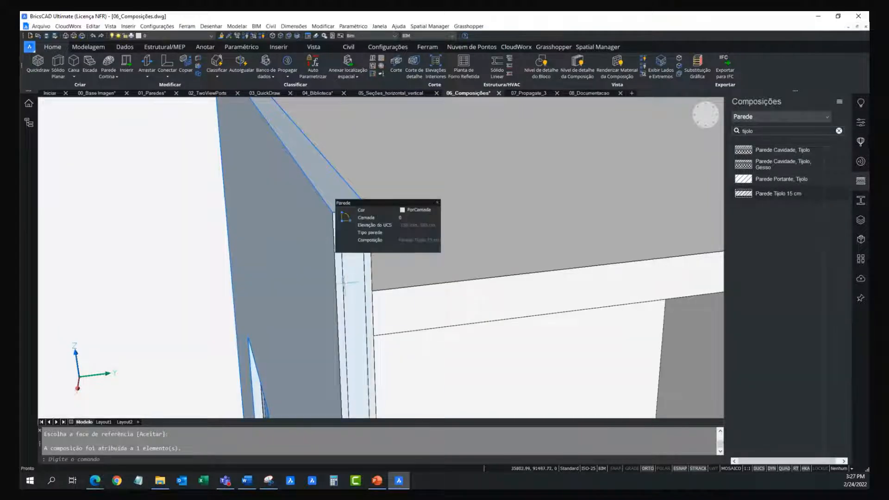
middle_click_drag(345, 282, 332, 286)
middle_click_drag(399, 276, 372, 237)
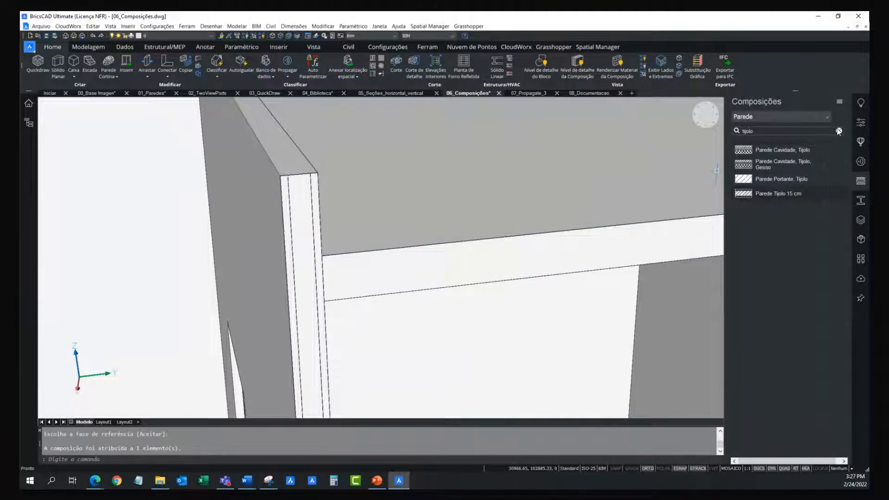
Step: Clear the search, filter to Telhado compositions and attach Telhado, Plano, Concreto to the roof slab with its upper face as reference
left_click(838, 130)
left_click(812, 117)
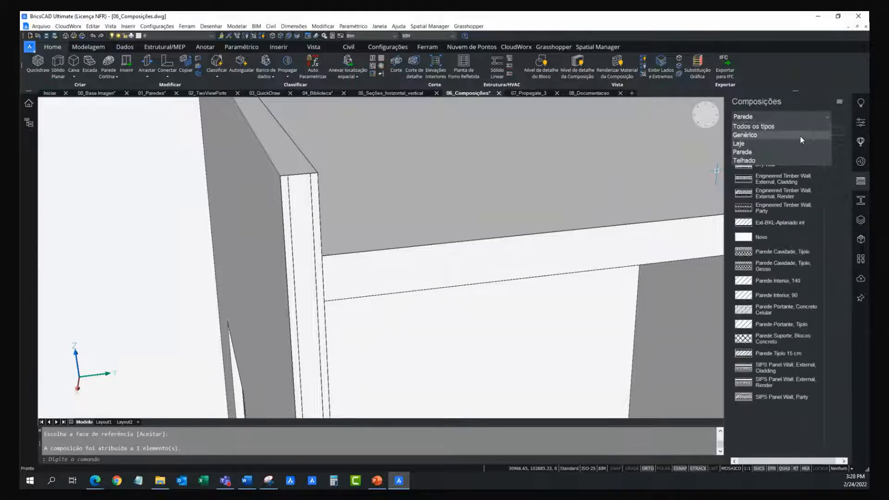
left_click(779, 157)
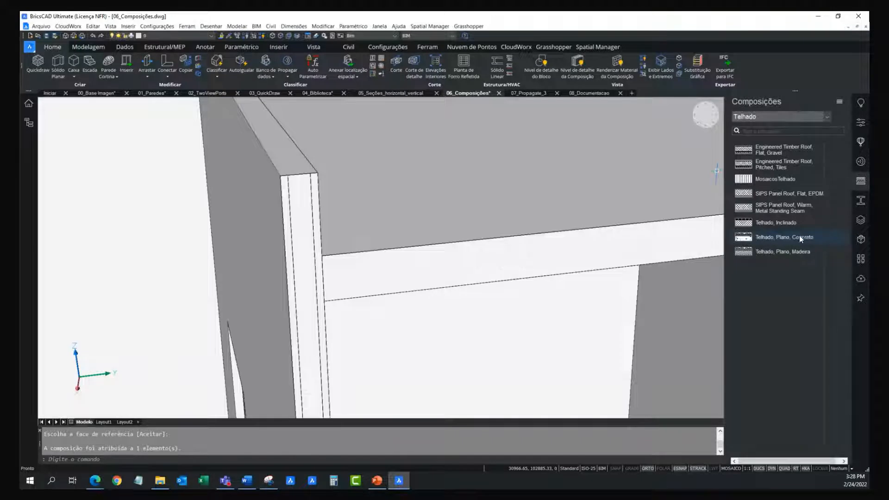
left_click_drag(804, 237, 571, 294)
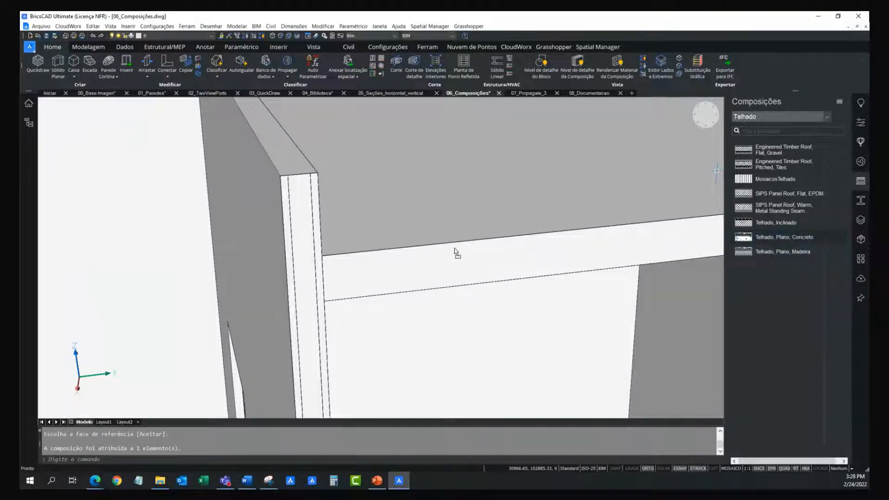
left_click_drag(455, 255, 455, 254)
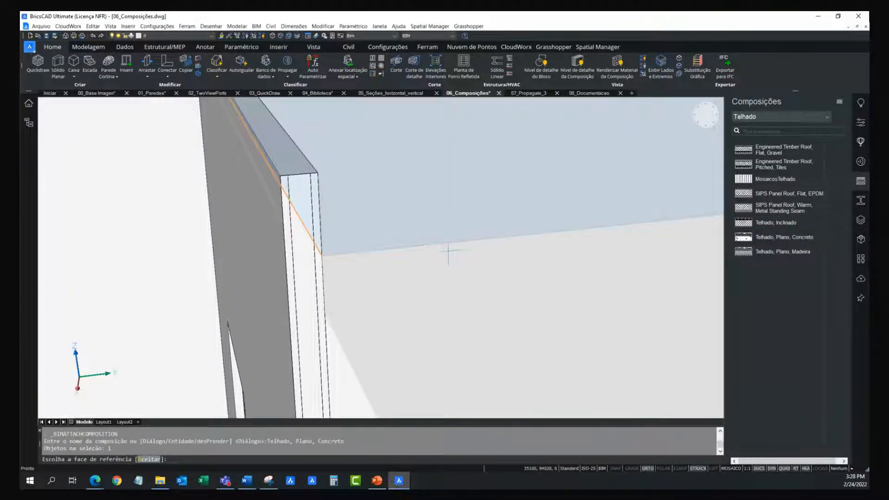
left_click(447, 250)
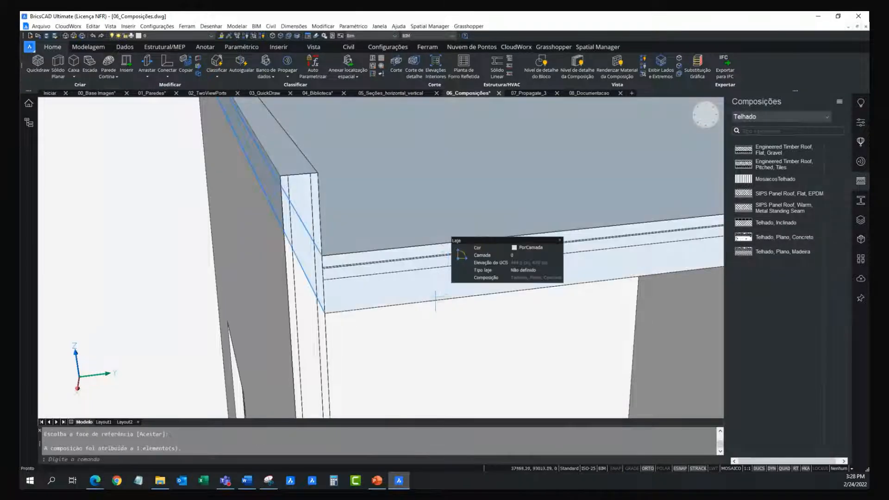
middle_click_drag(423, 298, 415, 296, "shift")
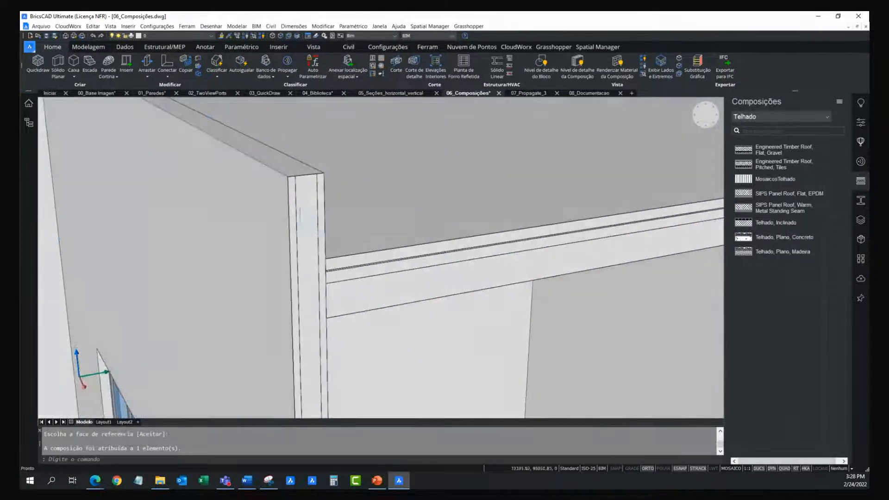
middle_click_drag(337, 235, 414, 268, "shift")
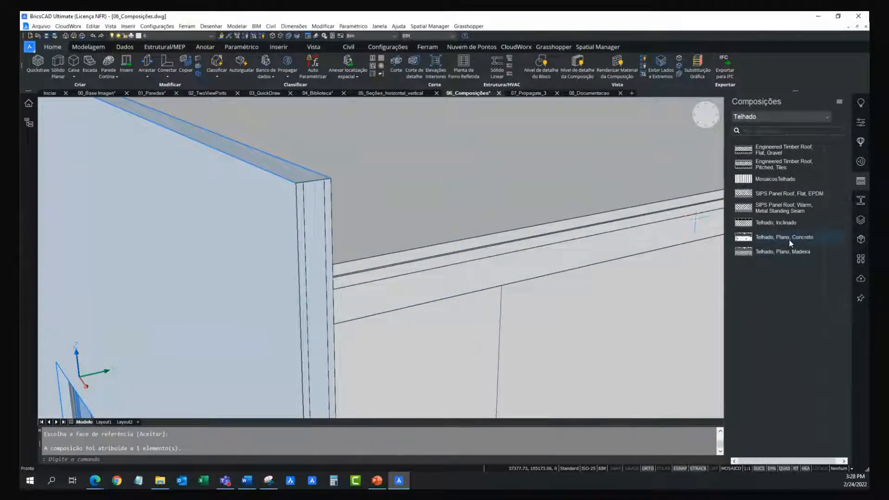
Step: Open the definition of the Telhado, Plano, Concreto composition, unlock the insulation layer's thickness and lock it again
left_click(790, 241)
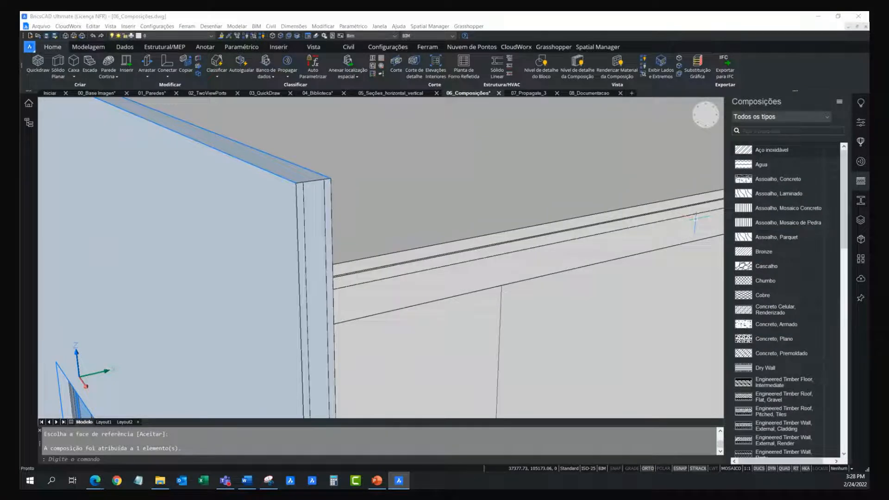
left_click_drag(452, 486, 486, 149)
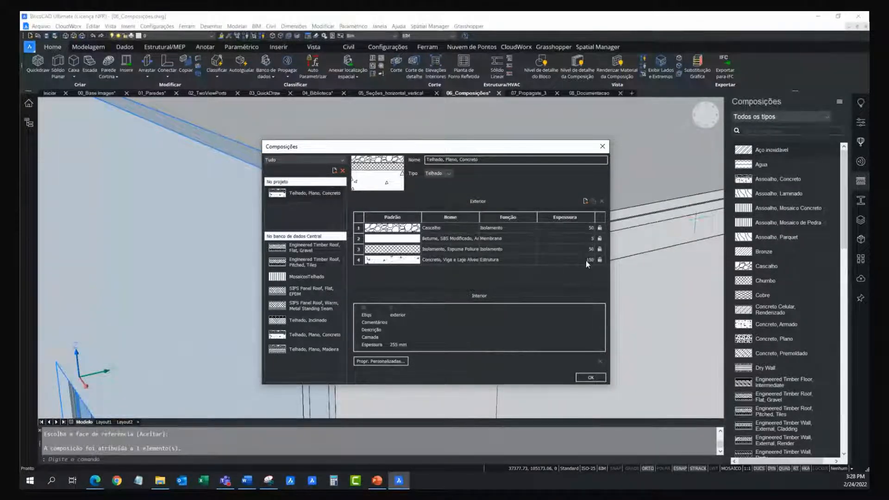
double_click(588, 238)
double_click(588, 259)
left_click(600, 249)
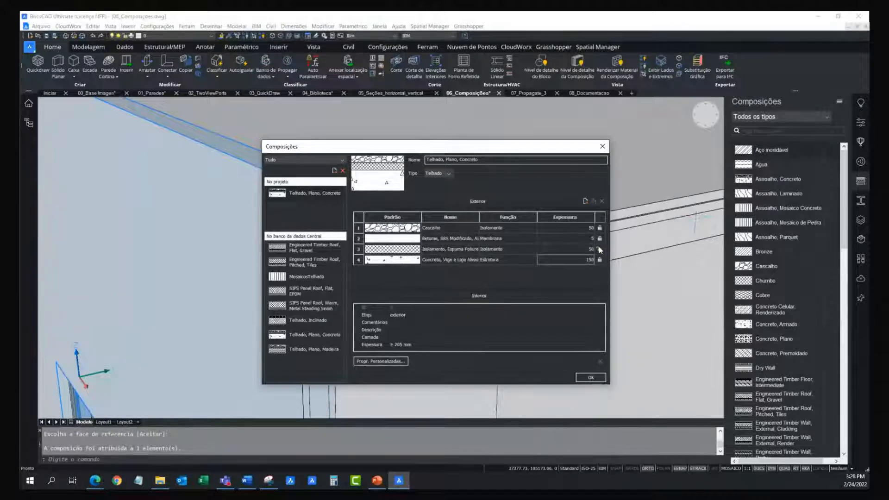
left_click(598, 249)
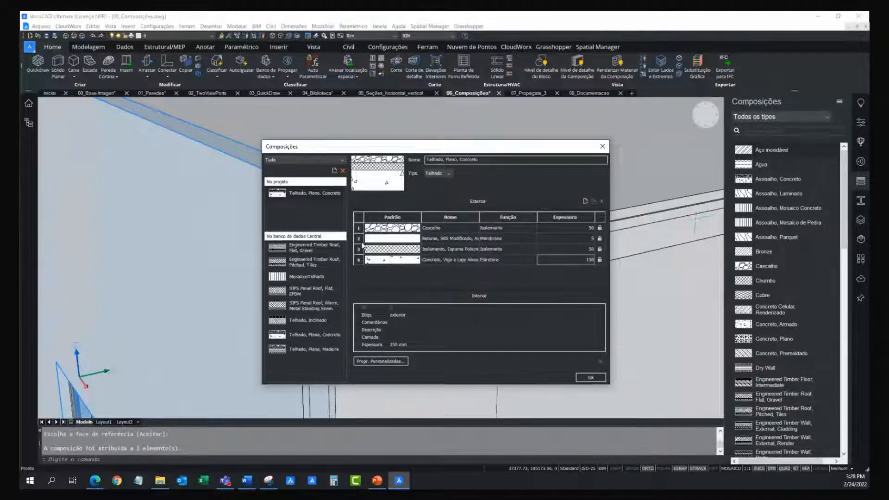
Step: Open the Cascalho layer's physical material and select Argamassa, Cimento from the central database
left_click(431, 229)
double_click(431, 230)
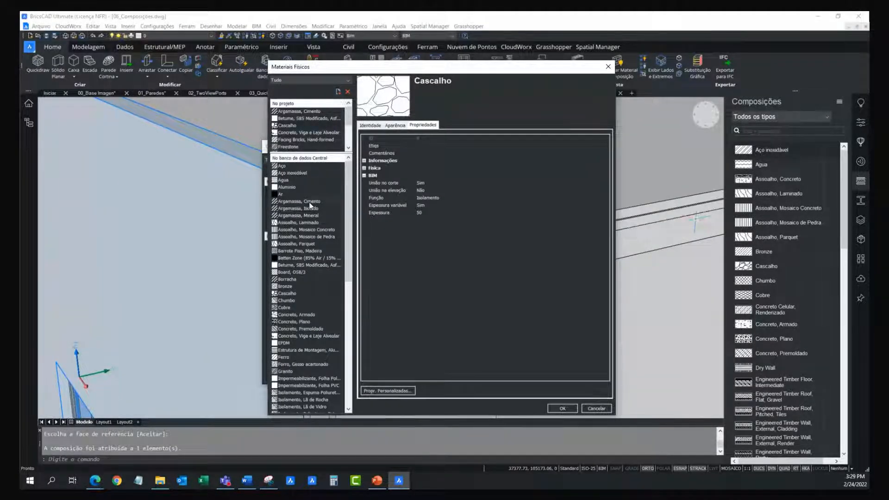
left_click(309, 202)
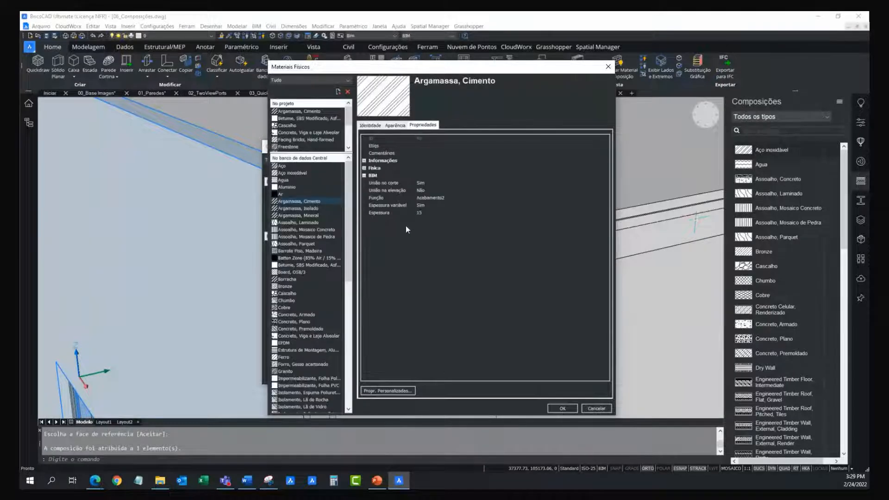
Step: Review the identity, class options and appearance of Argamassa, Cimento, including the hatch patterns offered for its cut representation
left_click(371, 126)
left_click_drag(433, 142, 369, 141)
left_click(393, 152)
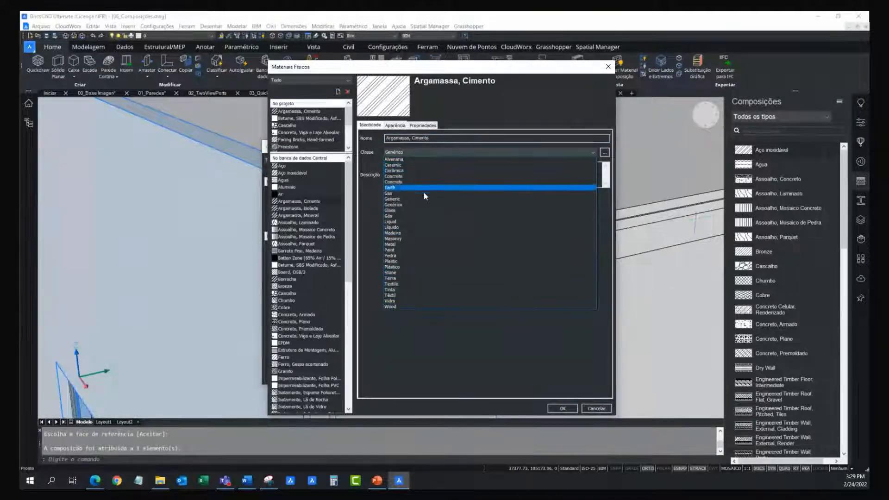
left_click(426, 150)
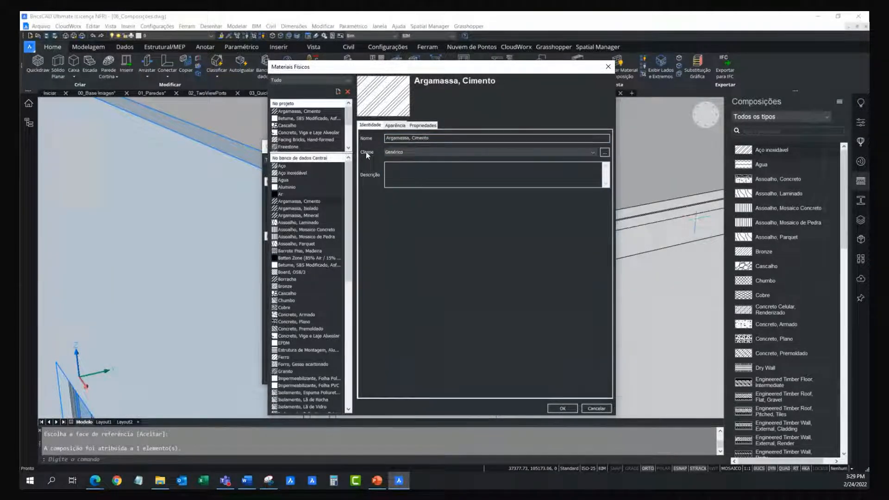
left_click(395, 125)
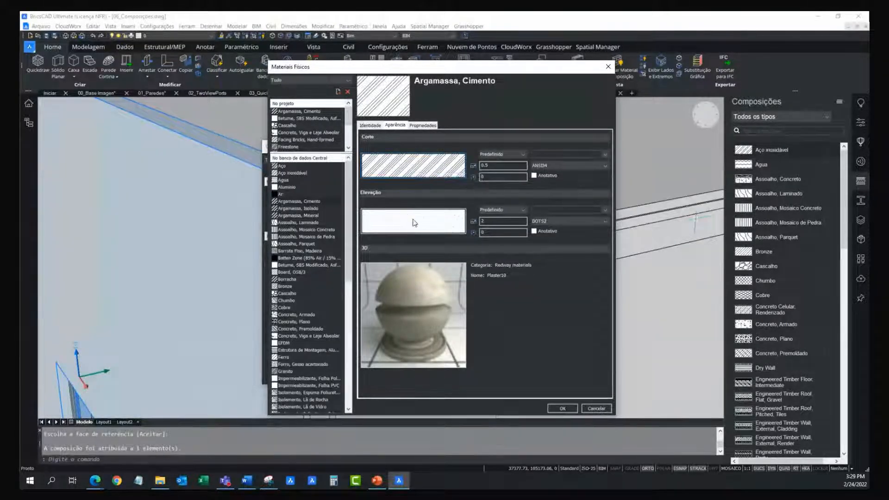
left_click(412, 163)
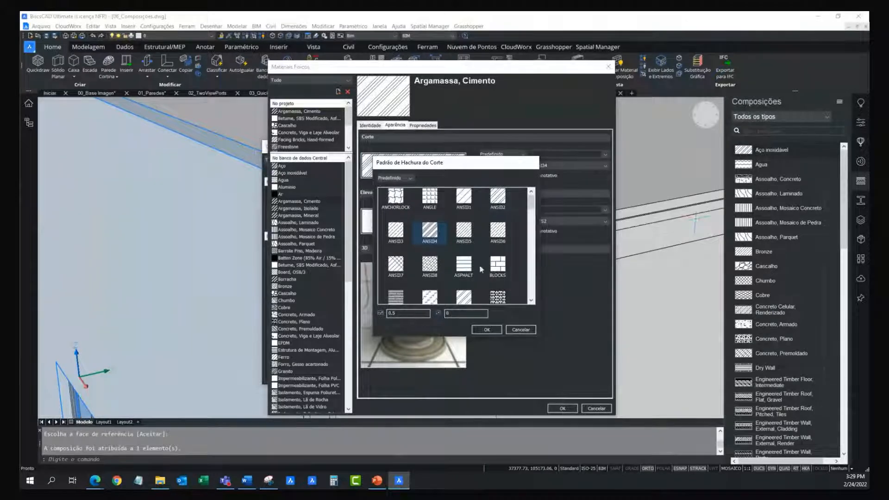
left_click(521, 329)
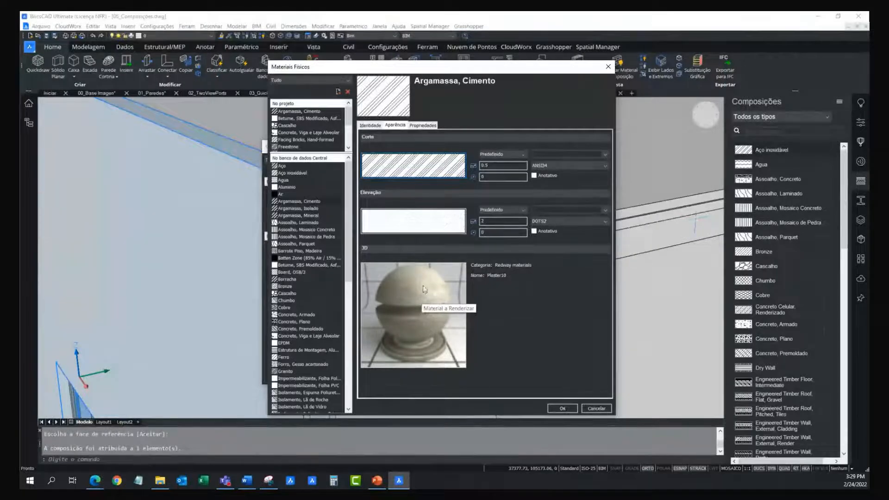
Step: Show the Informações and Física property groups of the Argamassa, Cimento material
left_click(421, 125)
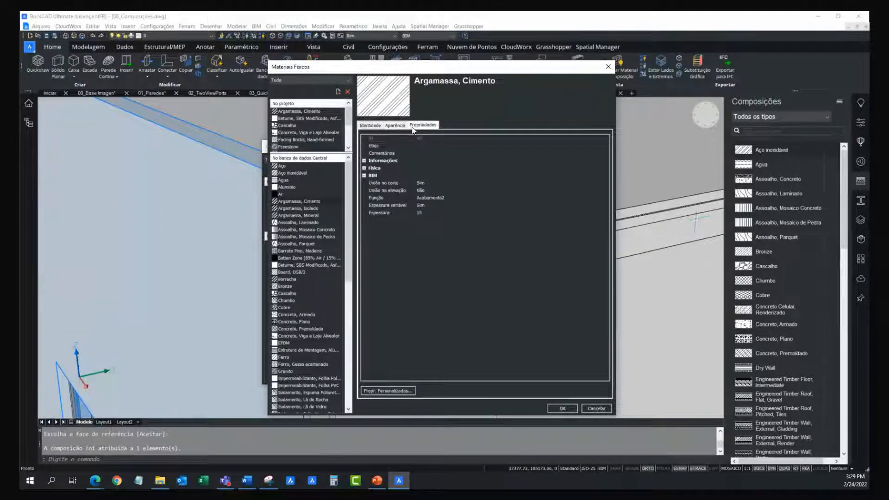
left_click(364, 161)
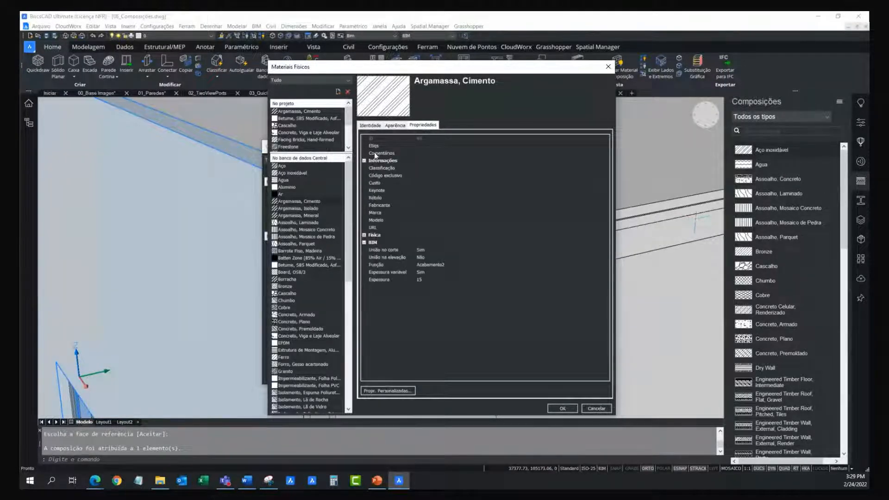
left_click(364, 235)
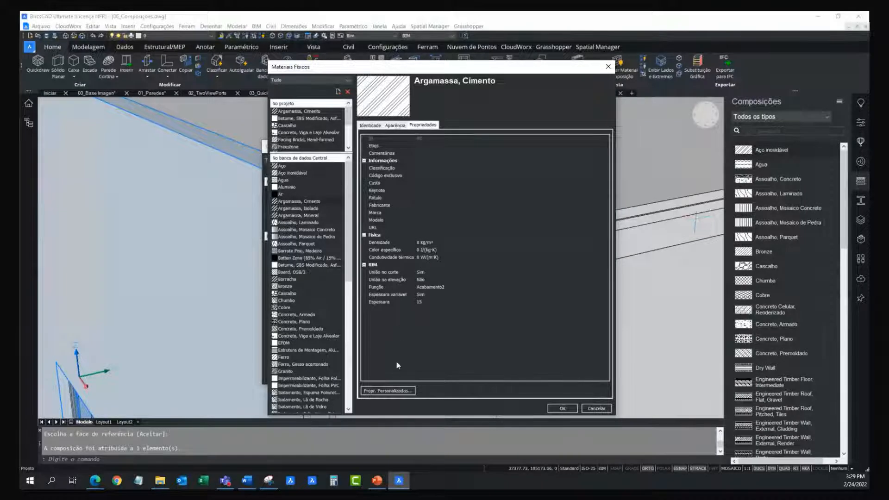
Step: Add the custom property NOVO to Argamassa, Cimento, delete it again and close the material and composition definitions
left_click(395, 392)
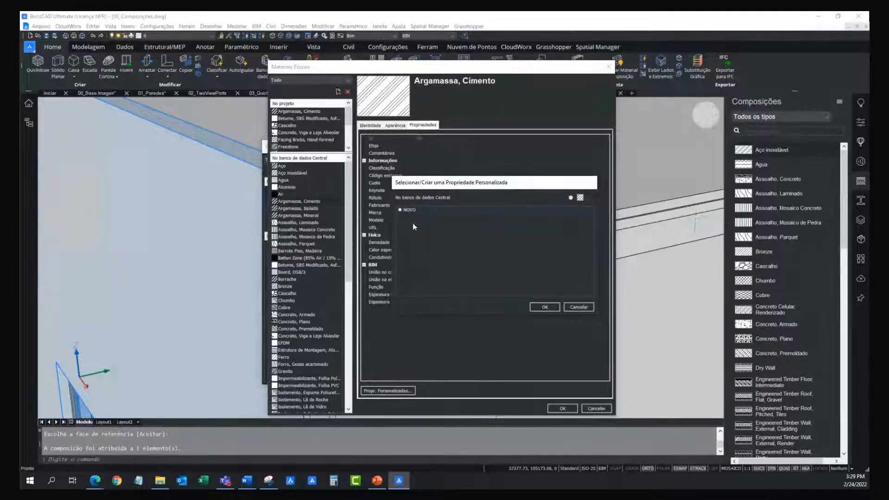
double_click(405, 211)
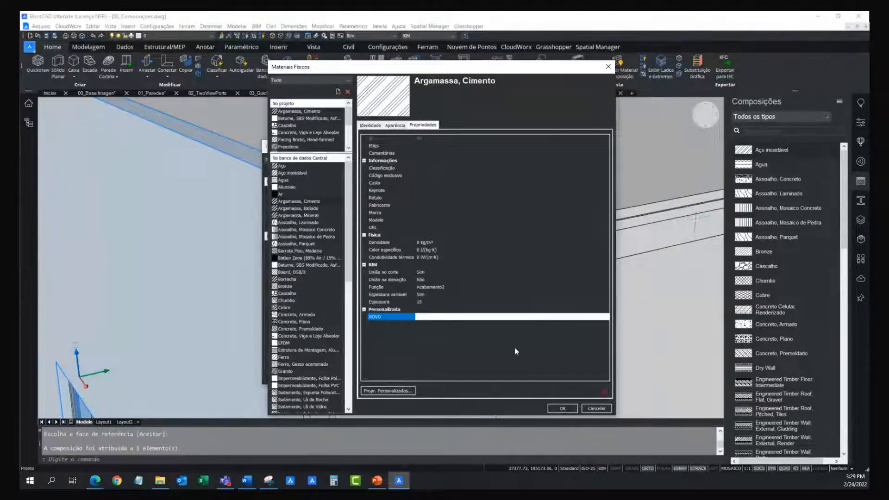
left_click(603, 392)
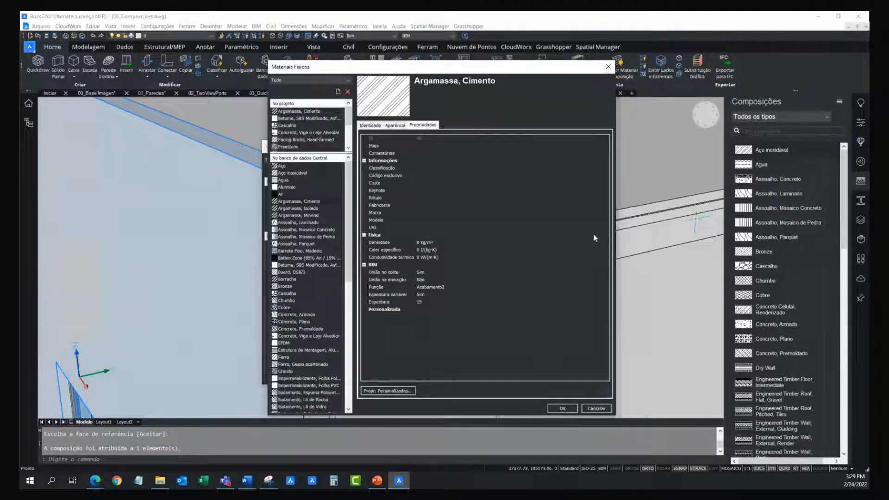
left_click(607, 66)
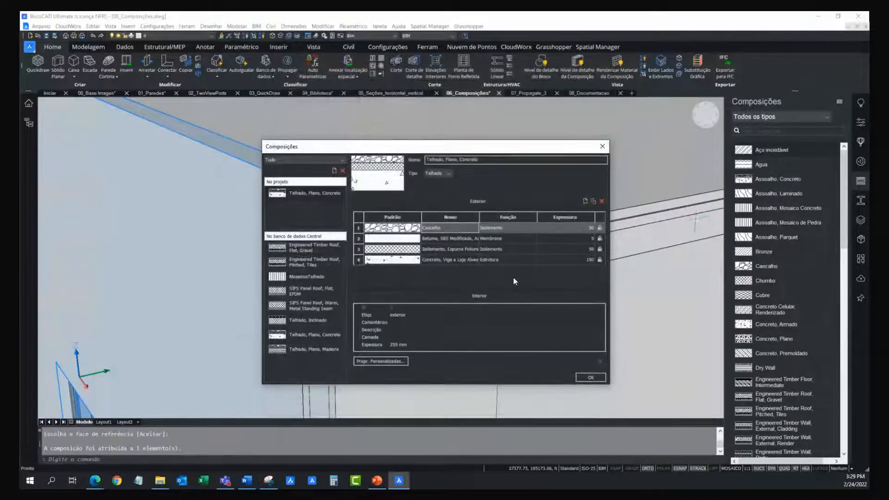
left_click(602, 147)
Step: Switch to the 07_Propagate_3 drawing and activate clipping on the section plane that crosses the front wing
mouse_move(517, 234)
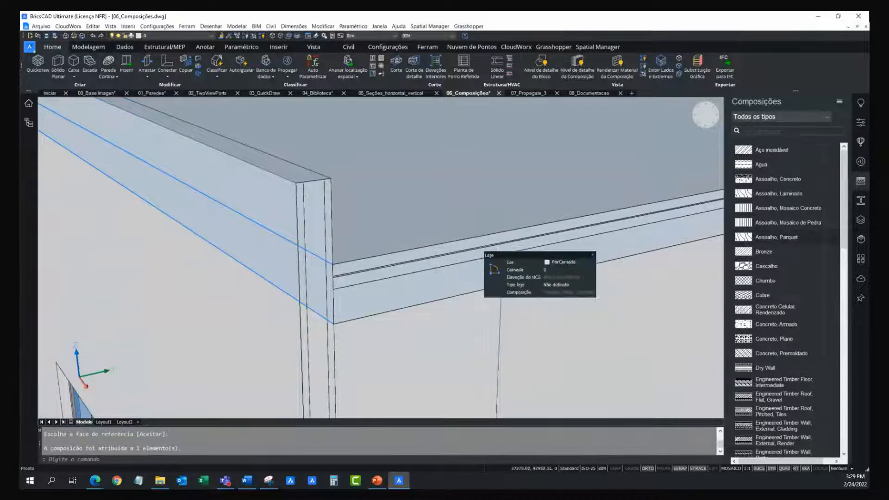
scroll(429, 270, "down", 2)
middle_click_drag(464, 252, 404, 258)
scroll(394, 260, "down", 3)
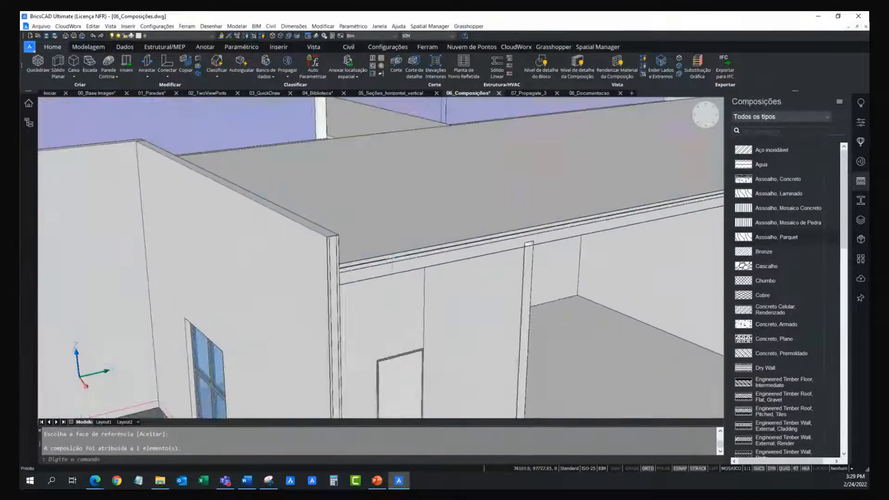
mouse_move(428, 259)
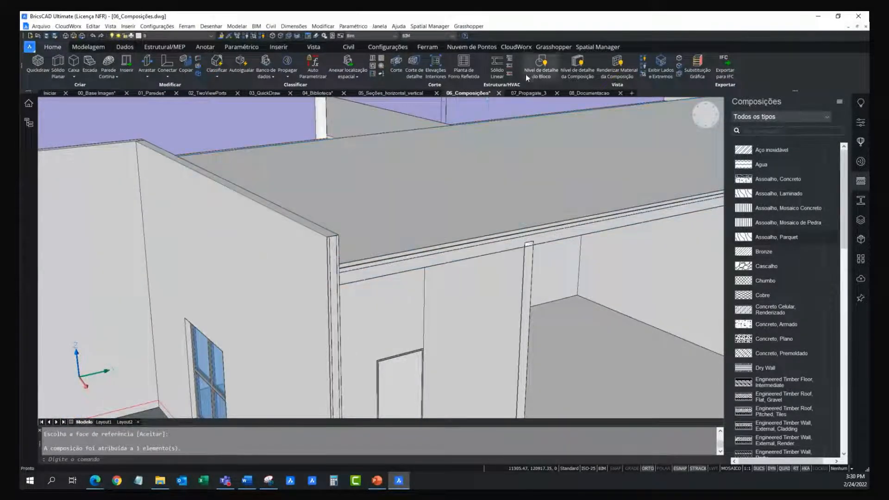
left_click(532, 93)
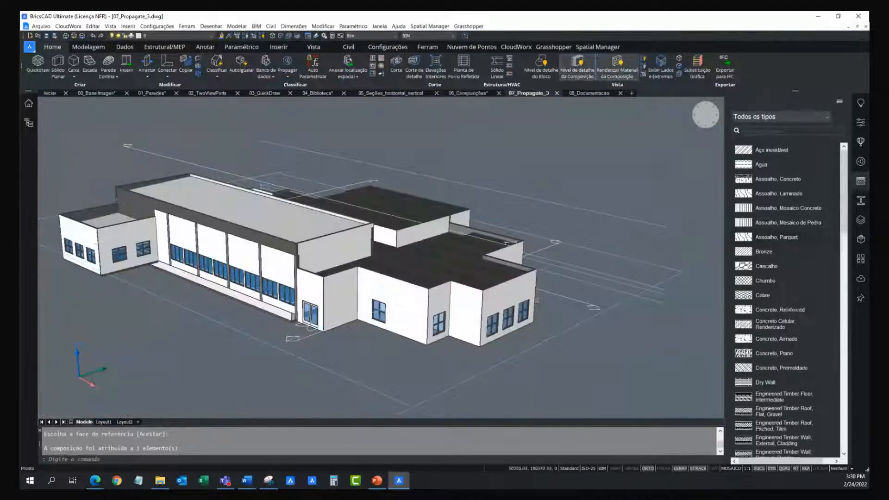
middle_click_drag(418, 322, 266, 331, "shift")
double_click(260, 331)
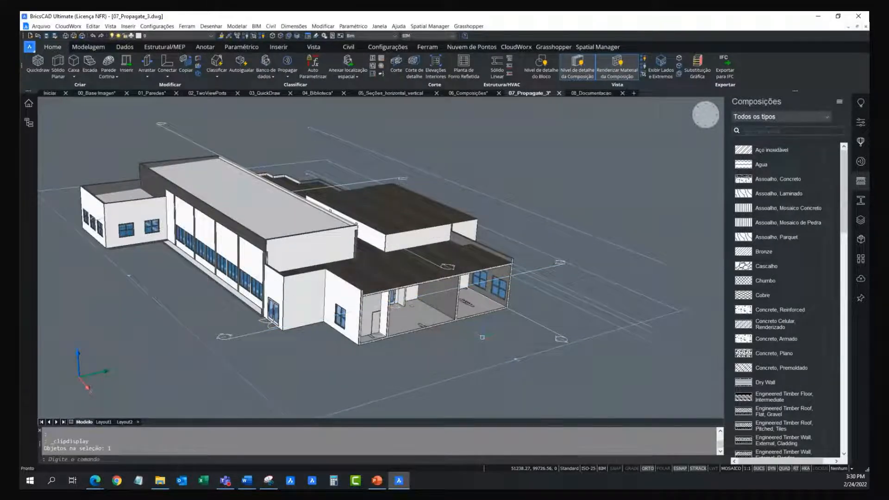
Step: Examine the sectioned building and the junction of roof and wall layers at the near end of the cut
middle_click_drag(248, 342, 257, 340, "shift")
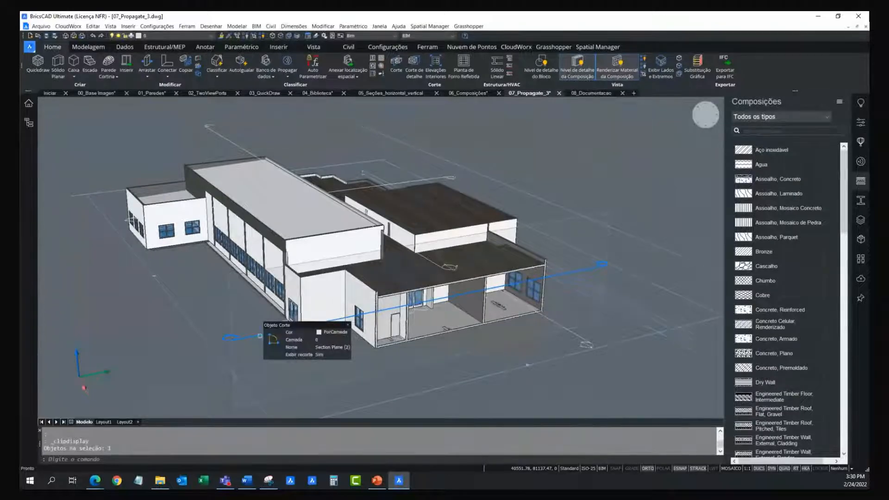
middle_click_drag(222, 139, 213, 138, "shift")
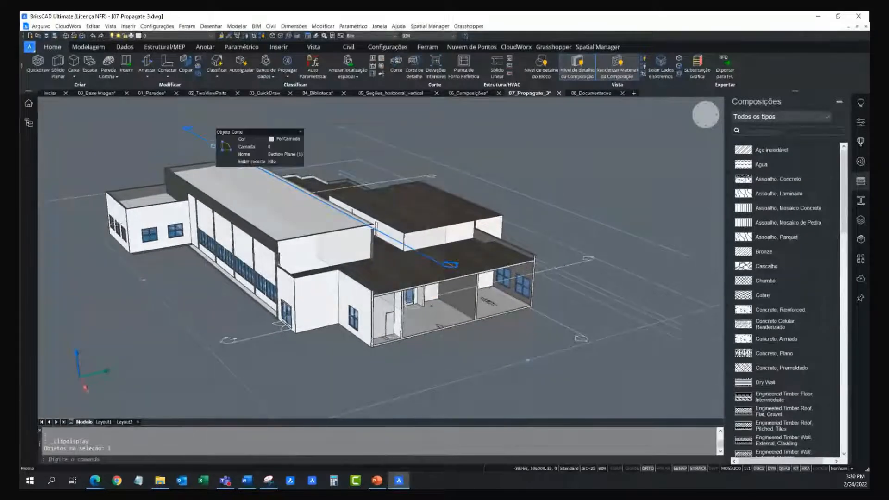
middle_click_drag(335, 175, 323, 174, "shift")
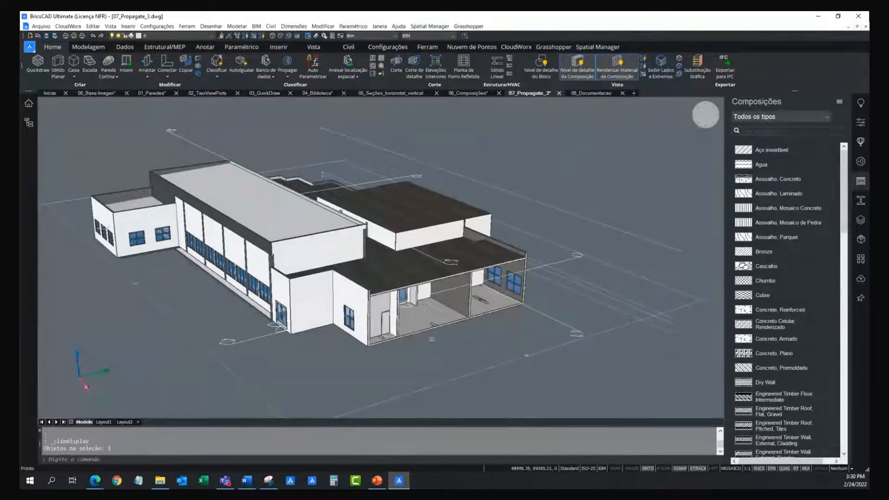
middle_click_drag(392, 321, 381, 323, "shift")
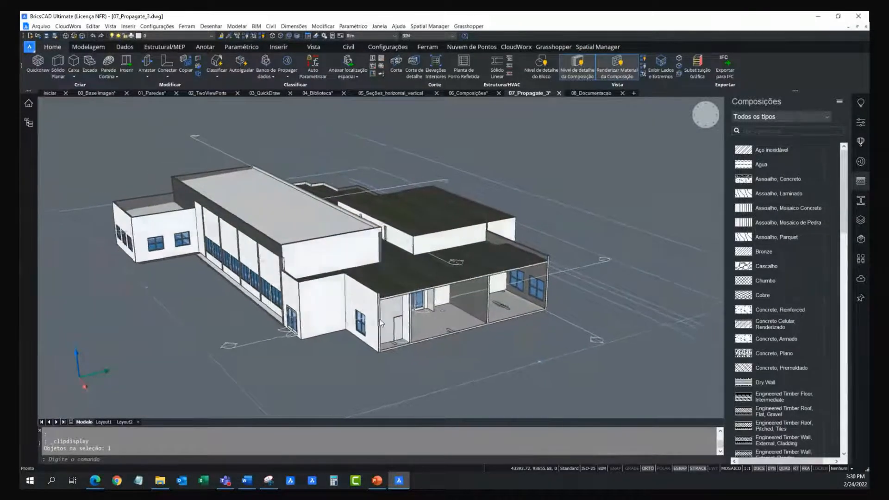
scroll(381, 322, "up", 10)
scroll(418, 250, "up", 8)
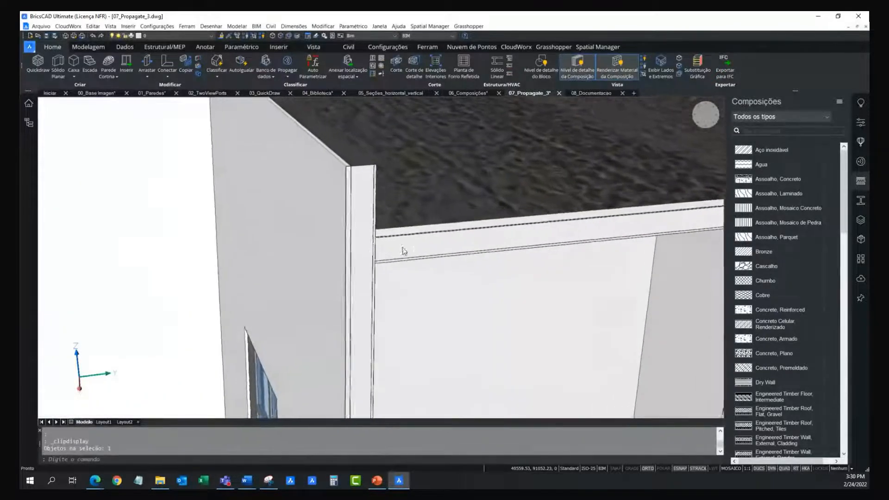
scroll(403, 250, "up", 3)
scroll(383, 265, "down", 1)
scroll(399, 262, "up", 1)
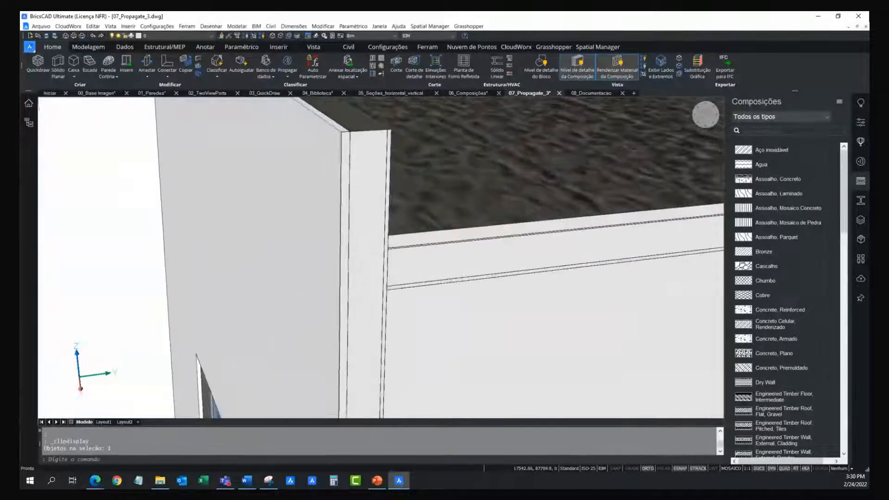
scroll(402, 267, "up", 2)
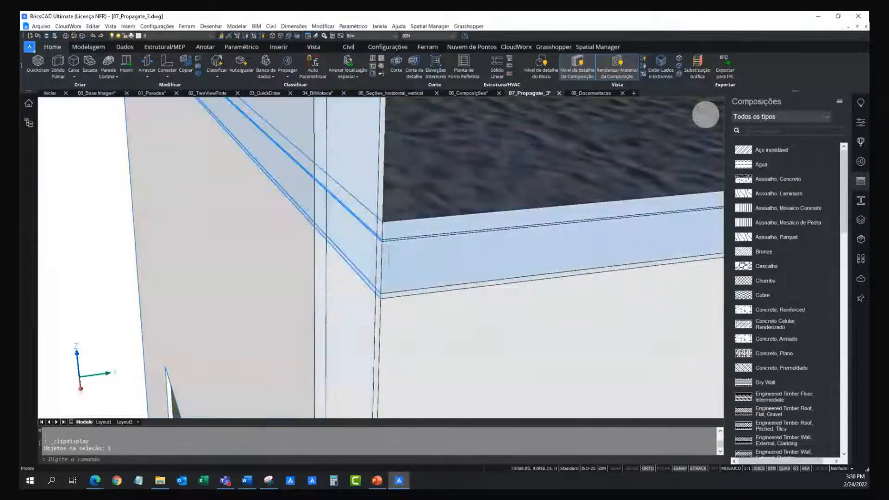
mouse_move(385, 238)
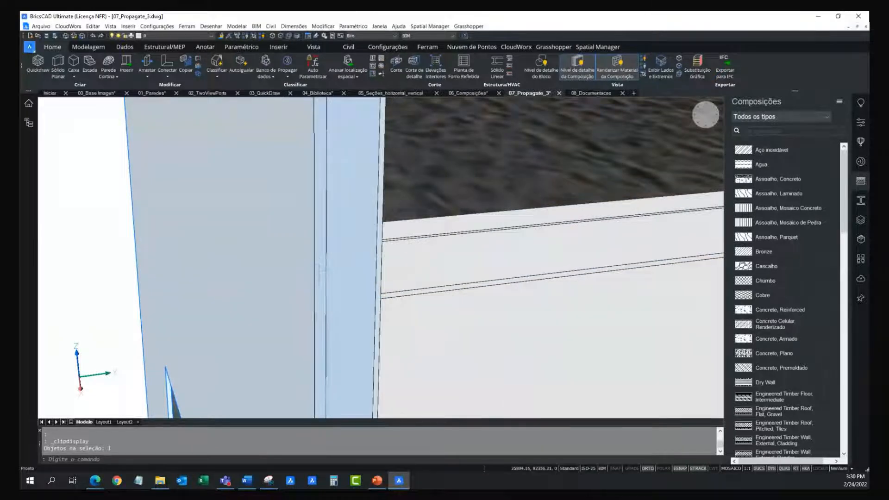
Step: Examine the junction of roof and wall layers at the opposite end of the cut
scroll(319, 269, "down", 6)
middle_click_drag(602, 241, 246, 247)
middle_click_drag(514, 227, 438, 258)
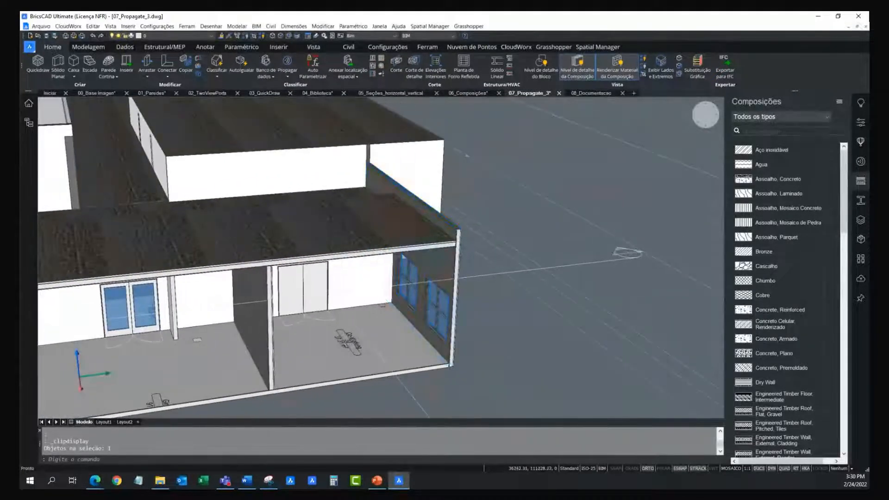
scroll(445, 252, "up", 8)
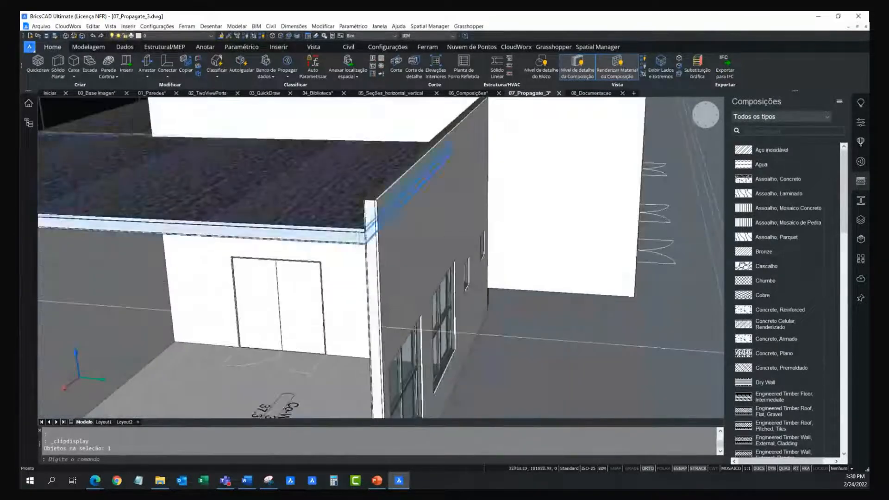
scroll(365, 217, "up", 6)
middle_click_drag(375, 252, 362, 252, "shift")
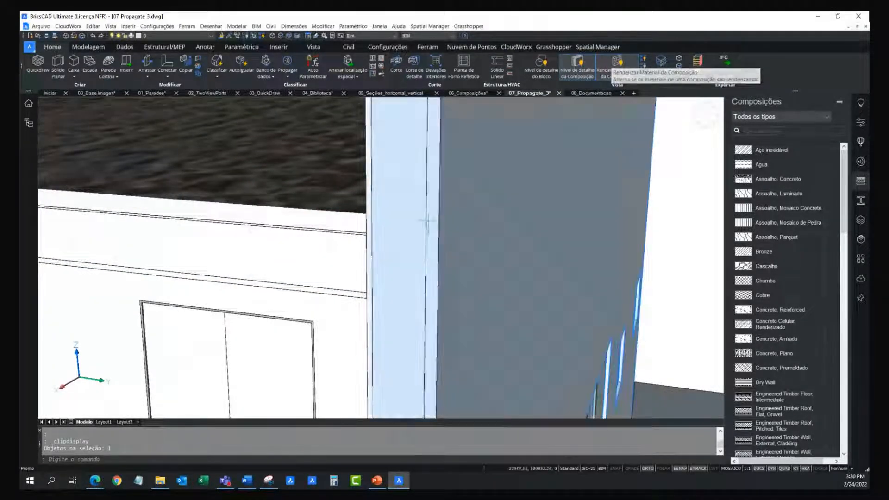
middle_click_drag(403, 125, 404, 140)
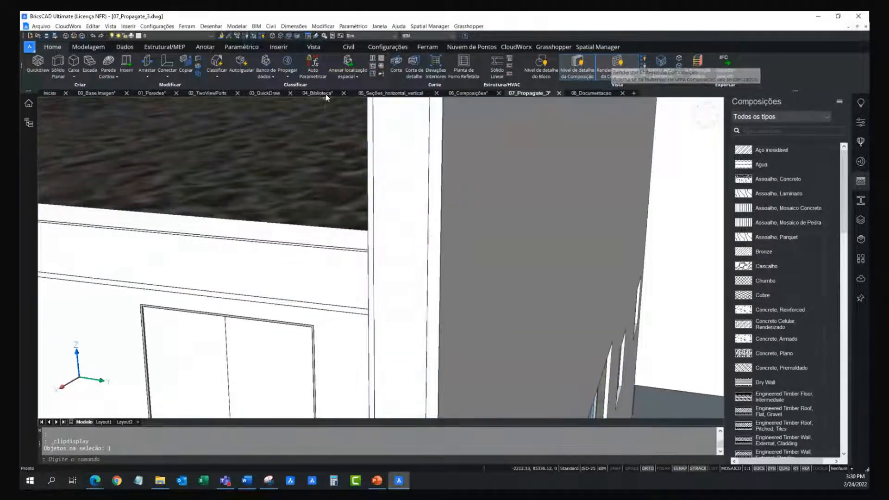
Step: Enable face selection and Push/Pull the end face of the roof's structural layer through the wall up to its outer layer
left_click(288, 36)
left_click(289, 37)
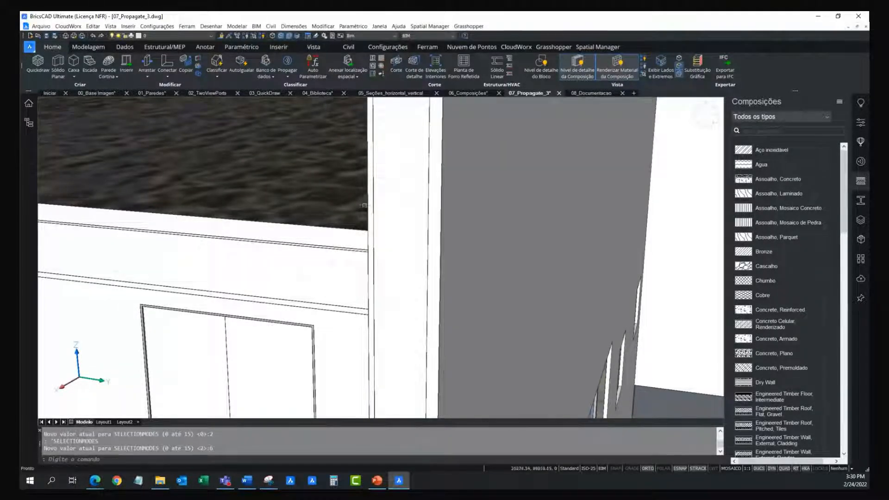
scroll(369, 273, "up", 1)
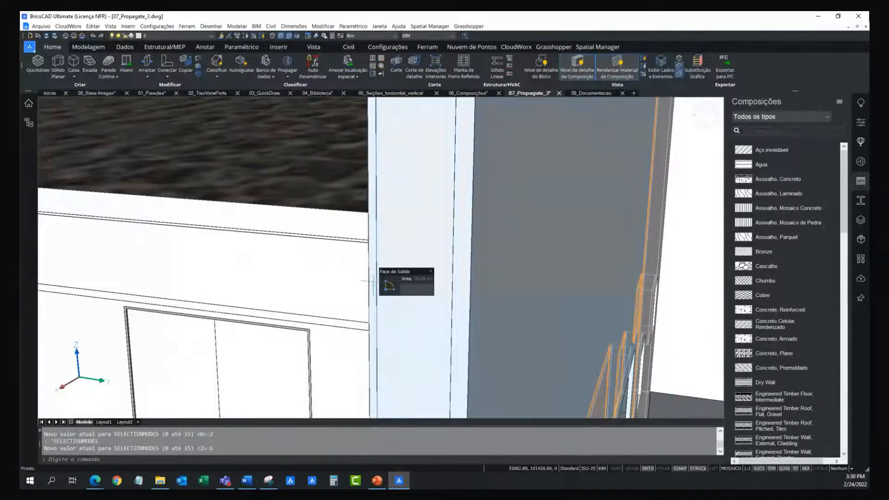
key("Tab")
key("Tab")
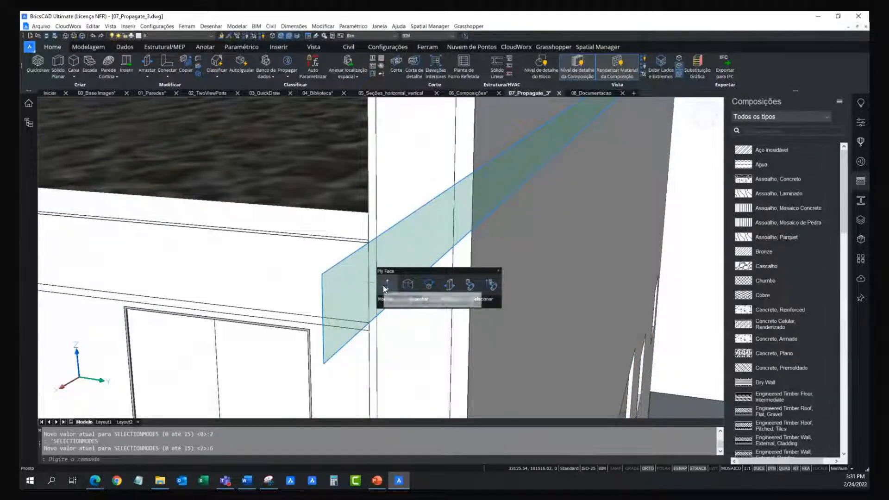
left_click(383, 285)
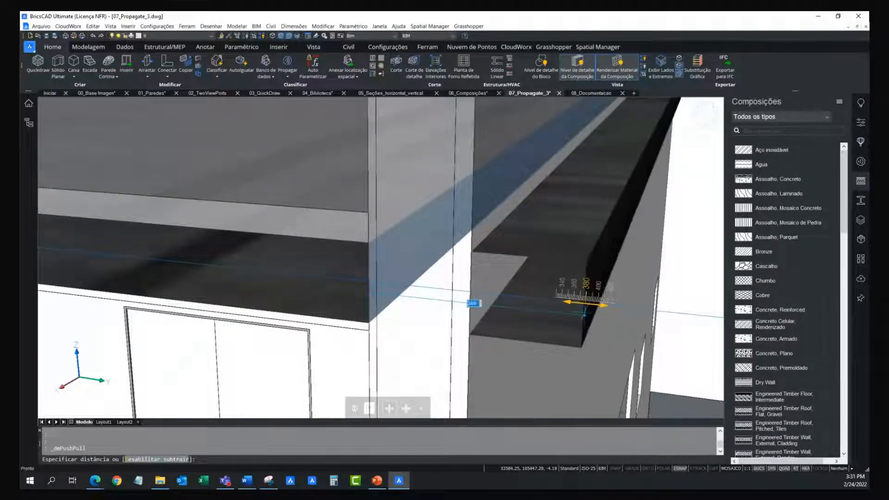
scroll(587, 303, "down", 3)
middle_click_drag(560, 327, 487, 109)
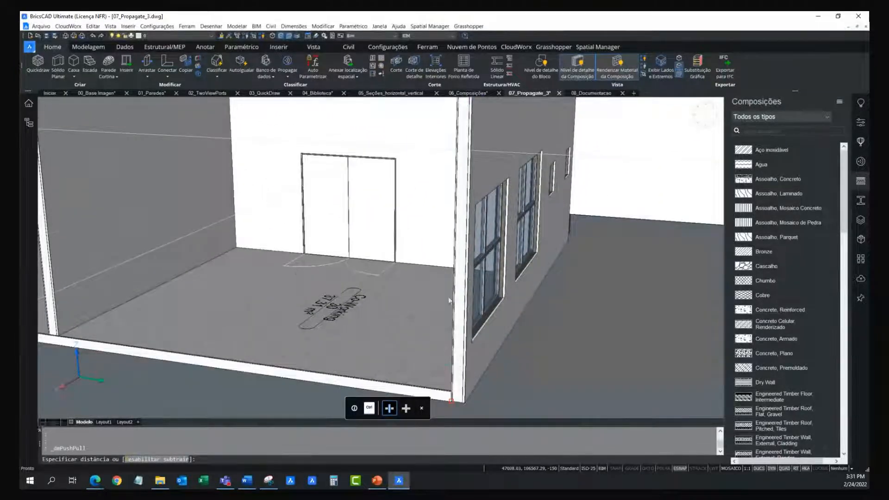
scroll(485, 104, "up", 3)
scroll(484, 102, "up", 4)
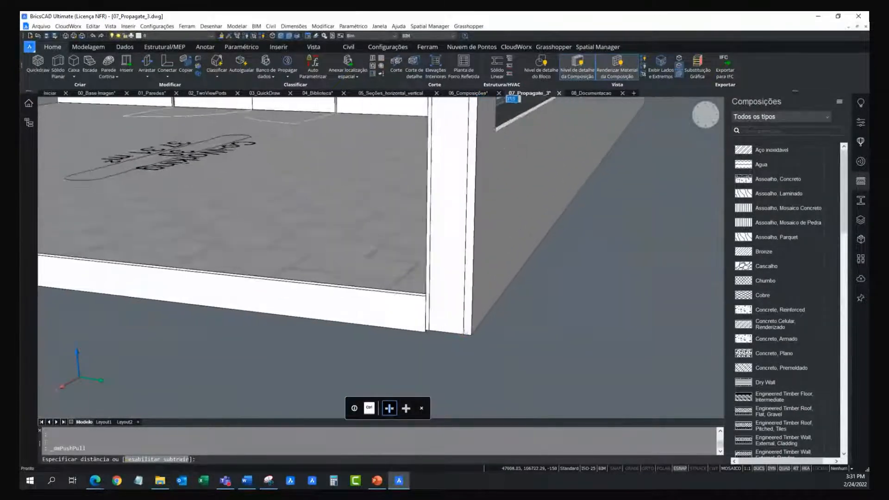
key("Escape")
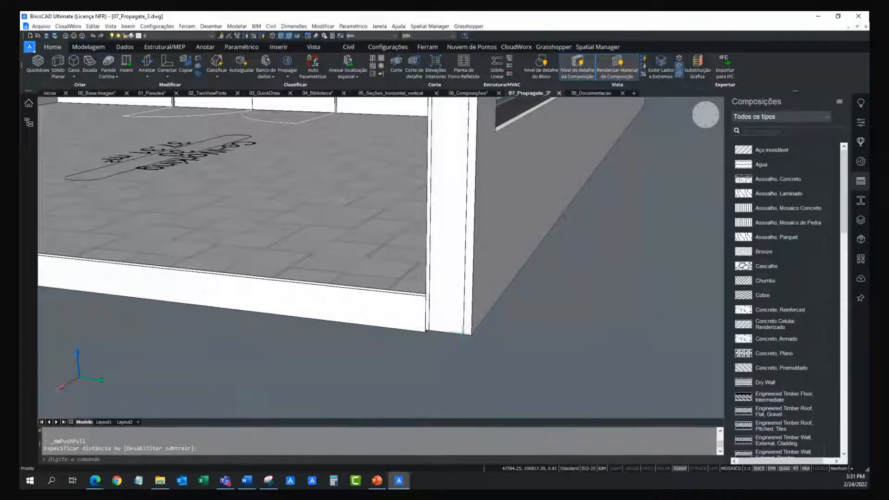
Step: Examine the reworked roof-to-wall junction where the roof's structural layer passes through the wall
scroll(461, 218, "down", 3)
scroll(461, 218, "down", 3)
middle_click_drag(461, 218, 432, 405)
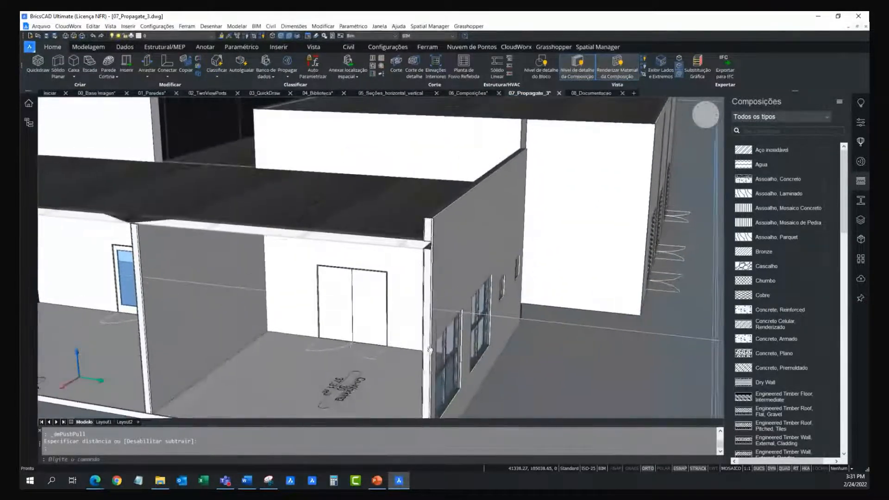
scroll(430, 252, "up", 2)
scroll(430, 252, "up", 4)
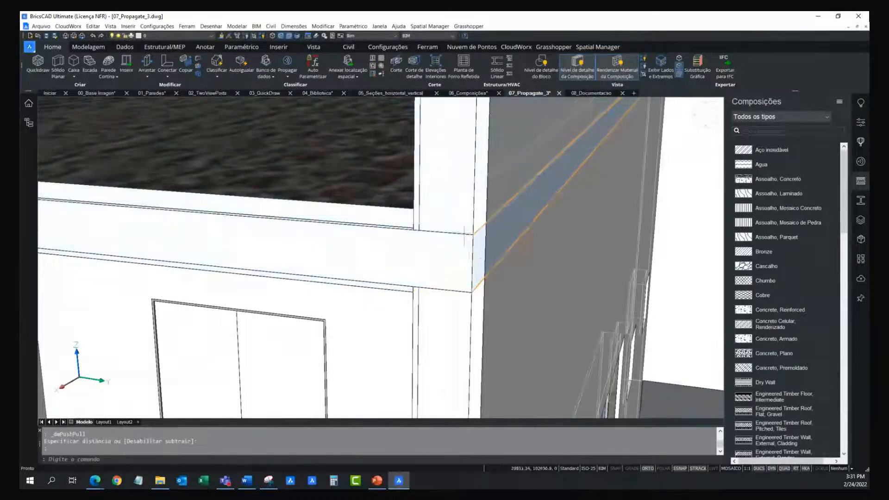
mouse_move(416, 256)
middle_click_drag(418, 256, 402, 282)
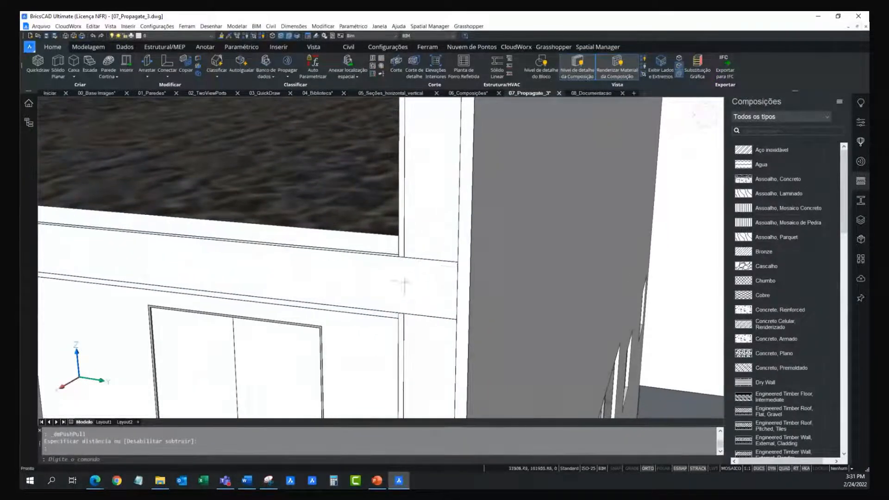
left_click(402, 312)
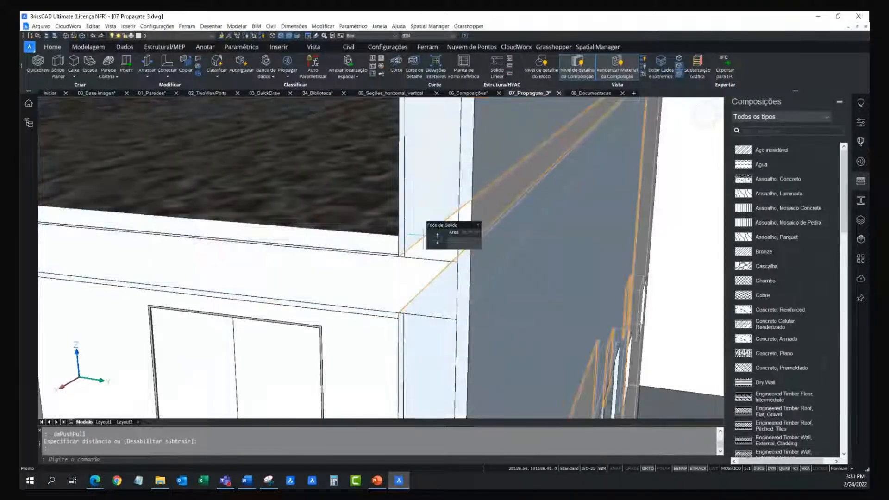
scroll(358, 264, "down", 2)
middle_click_drag(358, 265, 407, 267, "shift")
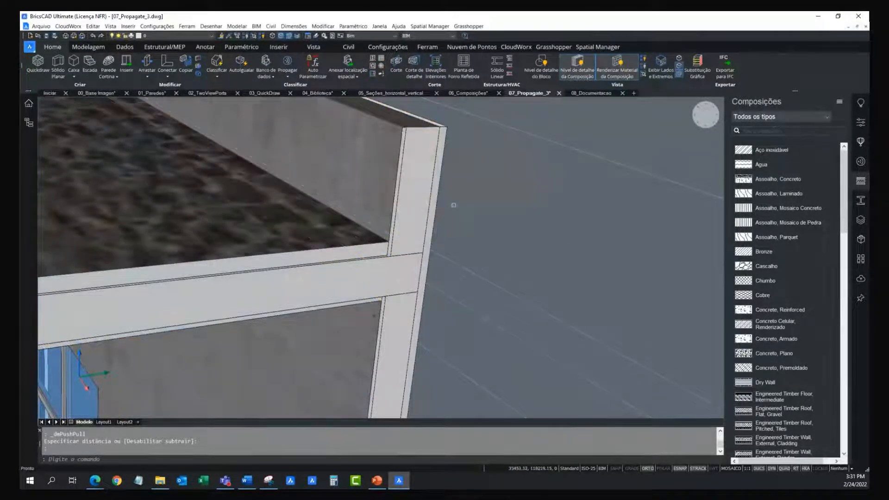
middle_click_drag(468, 202, 465, 222, "shift")
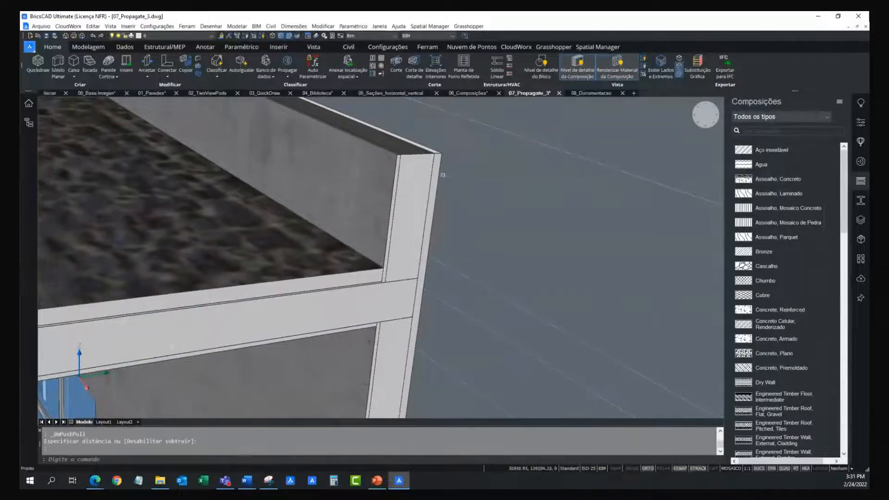
left_click(288, 64)
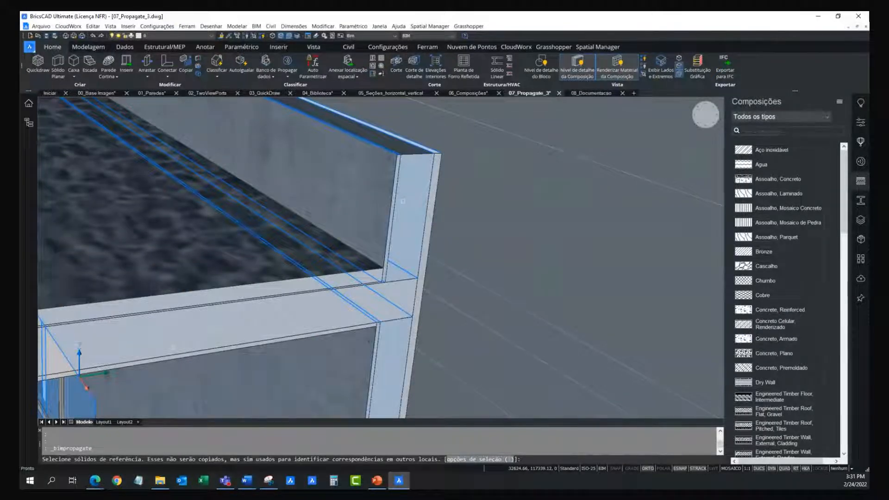
left_click(403, 201)
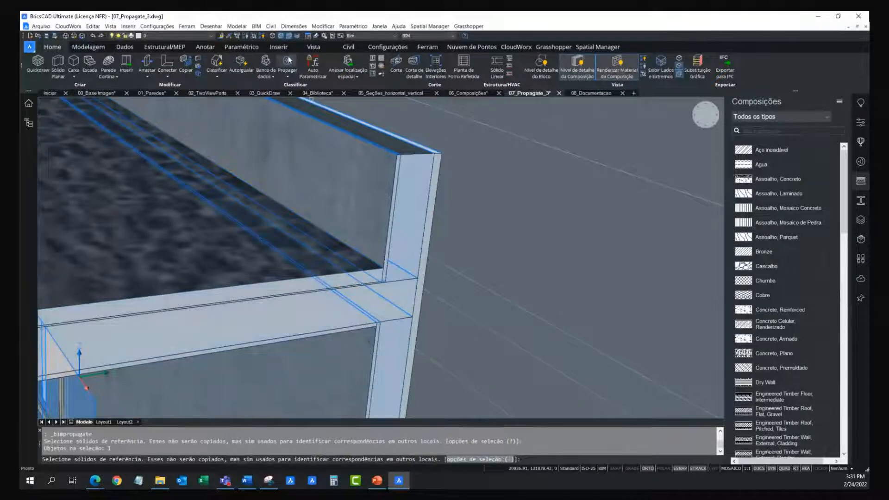
key("Escape")
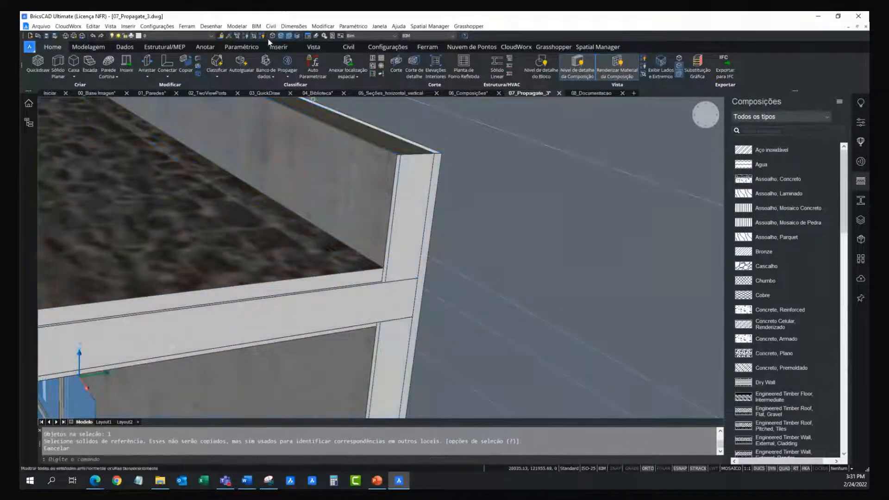
Step: Turn off face and edge selection and Propagate the junction with the wall and roof as reference solids, accepting the proposed detail area
left_click(280, 36)
left_click(288, 36)
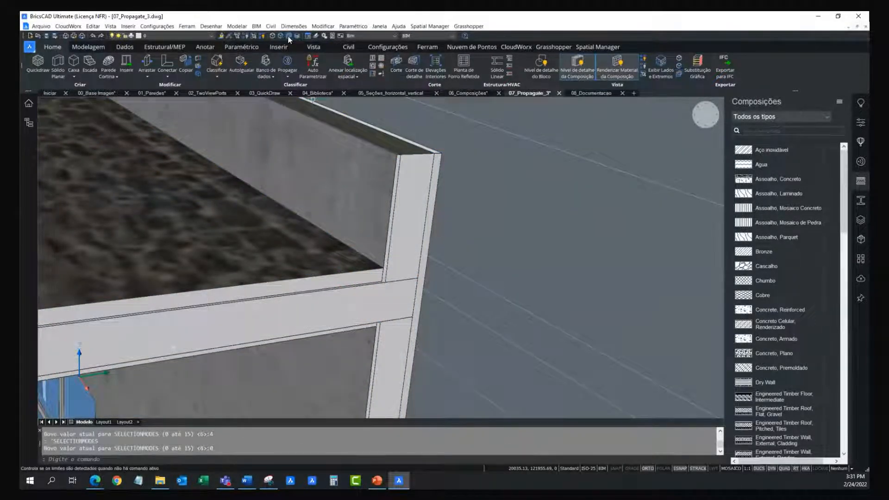
left_click(285, 65)
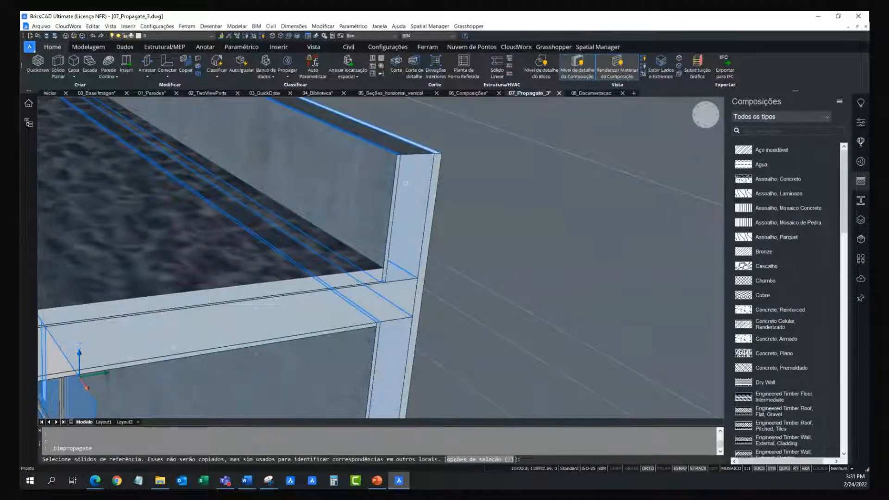
left_click(406, 173)
left_click(352, 303)
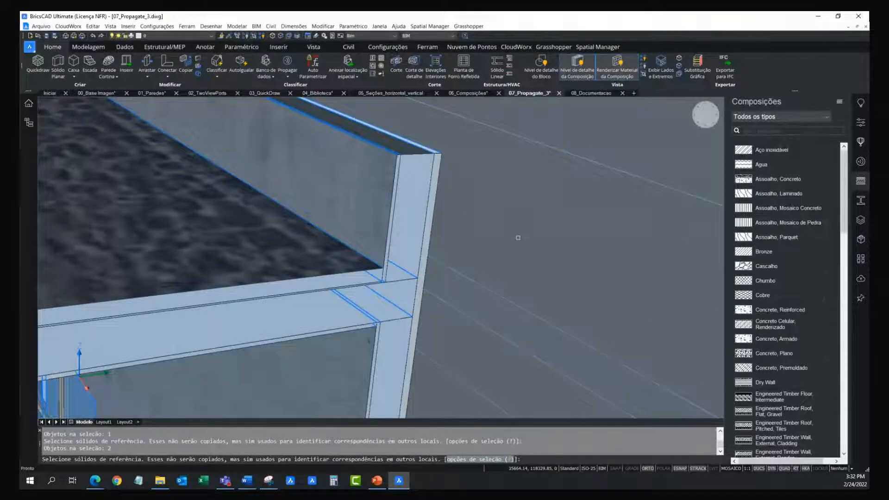
key("Return")
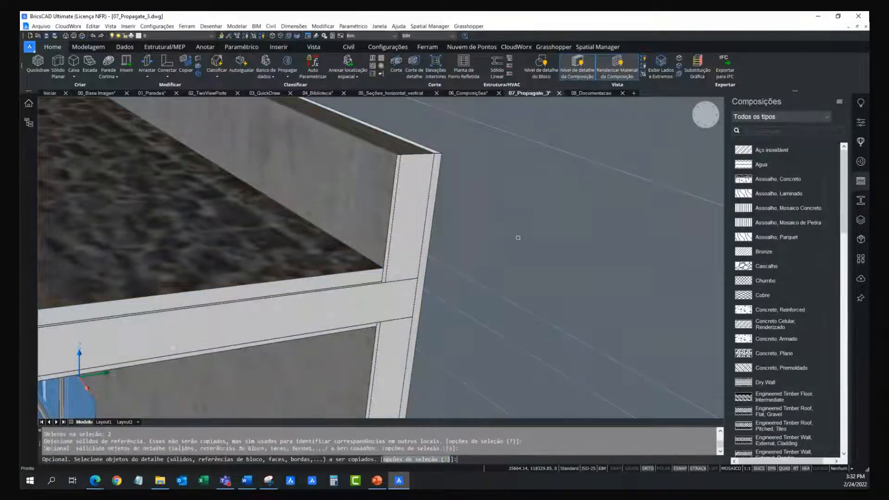
key("Return")
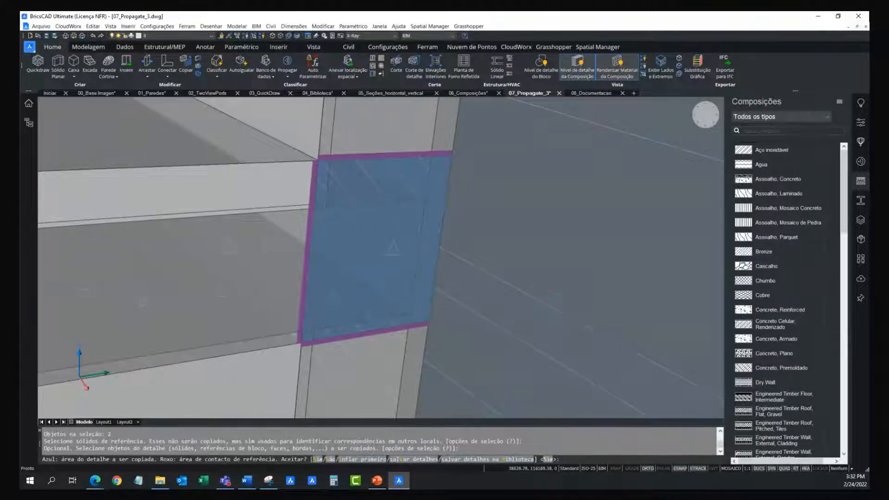
left_click(548, 459)
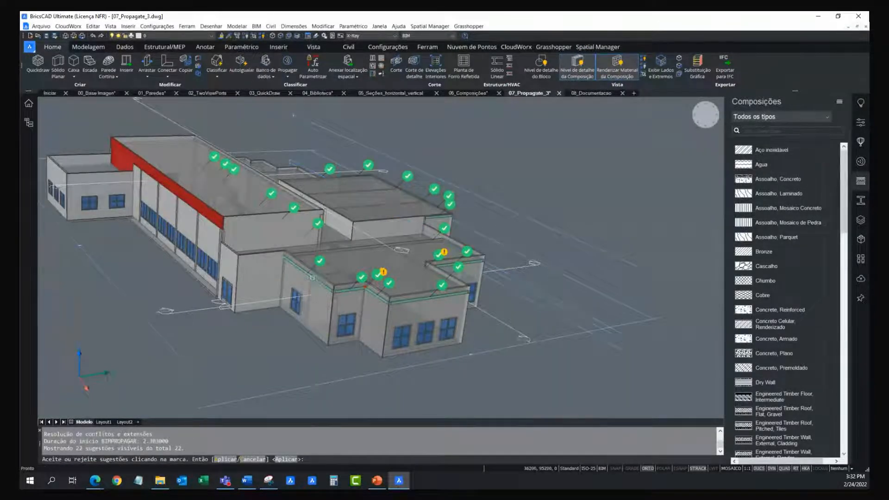
Step: Examine the suggested propagation locations along the roof edges of the front wing, including the corners with warnings
scroll(317, 279, "up", 3)
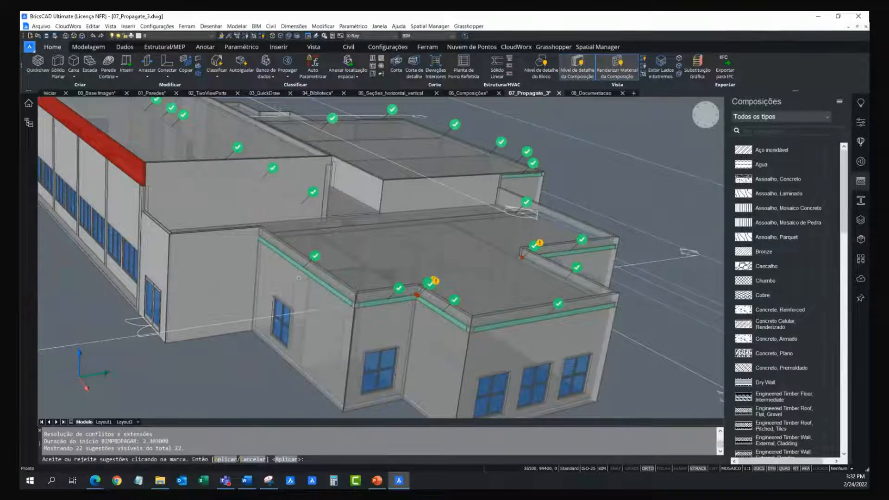
scroll(299, 278, "up", 6)
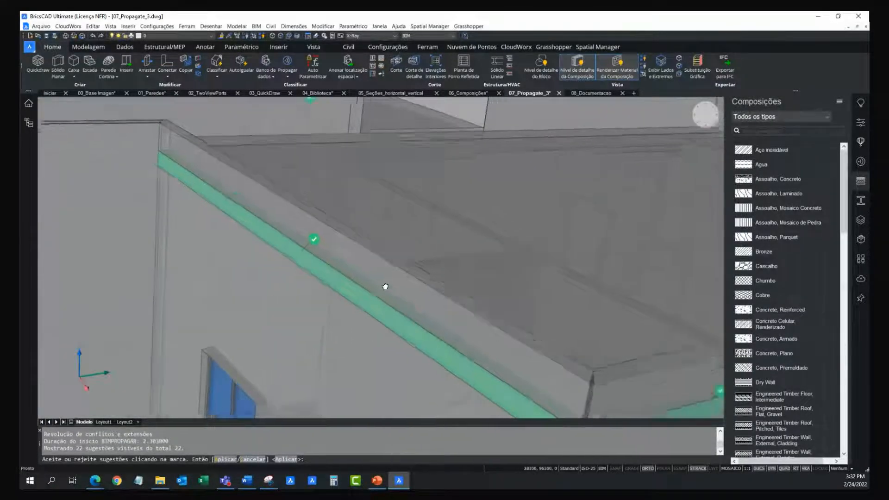
middle_click_drag(386, 287, 341, 253)
scroll(428, 294, "down", 2)
middle_click_drag(417, 301, 319, 302)
middle_click_drag(437, 314, 410, 309)
middle_click_drag(451, 286, 342, 259)
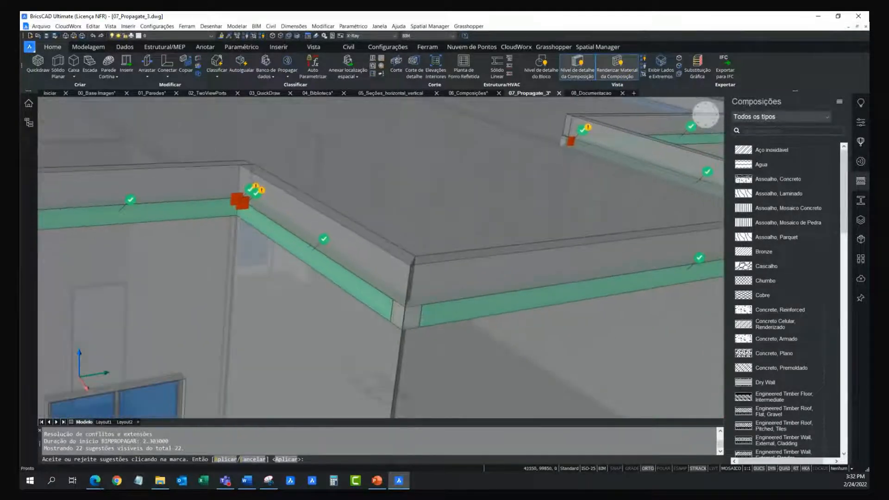
middle_click_drag(519, 298, 296, 316)
scroll(552, 290, "down", 4)
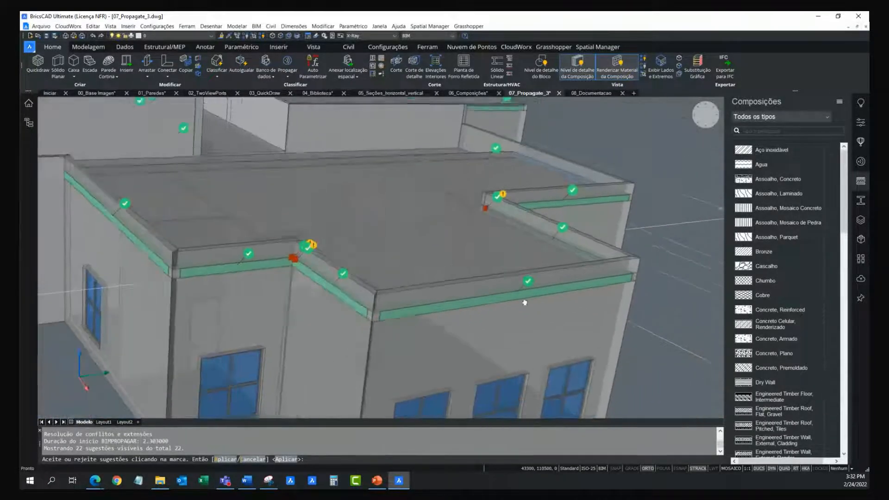
middle_click_drag(554, 292, 412, 339)
middle_click_drag(442, 287, 422, 324, "shift")
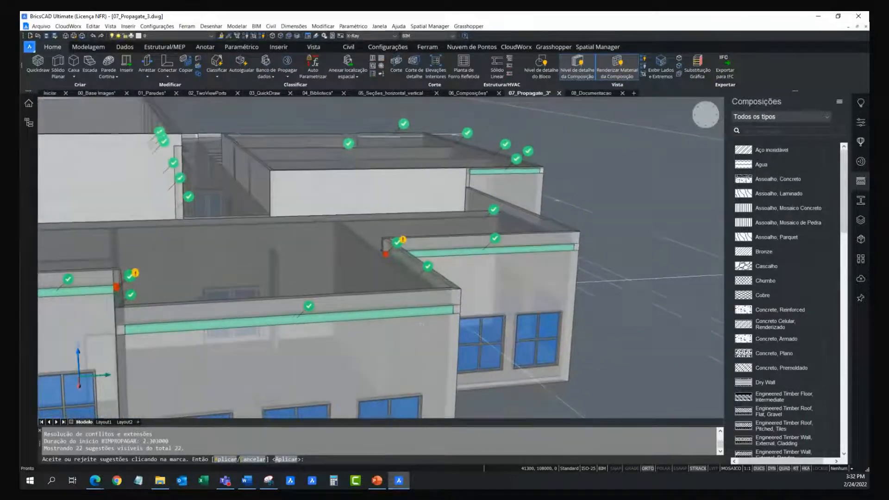
Step: Reject the suggestion on the front wing's wall above the three windows and accept it again
left_click(309, 306)
middle_click_drag(315, 322, 338, 320)
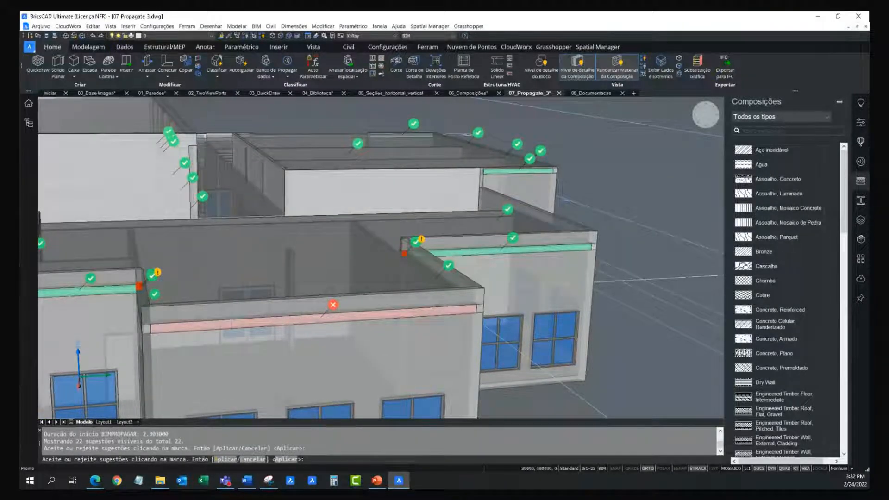
scroll(341, 299, "down", 2)
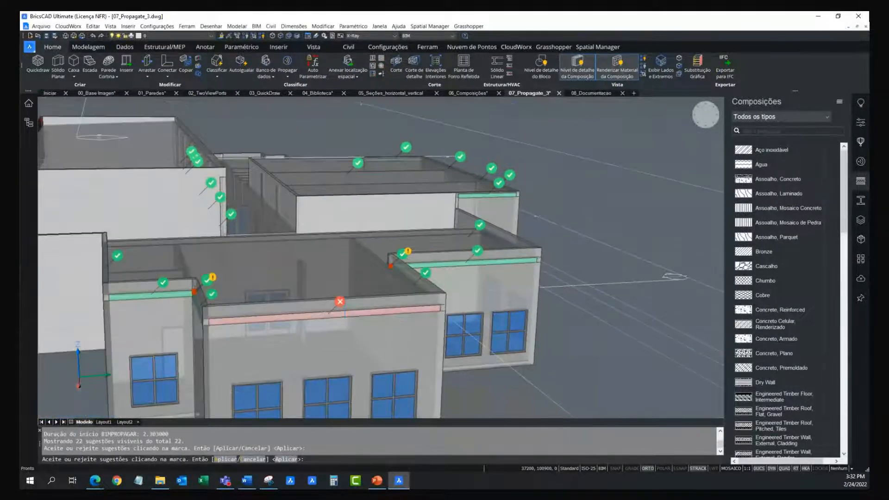
left_click(340, 299)
middle_click_drag(341, 299, 275, 299)
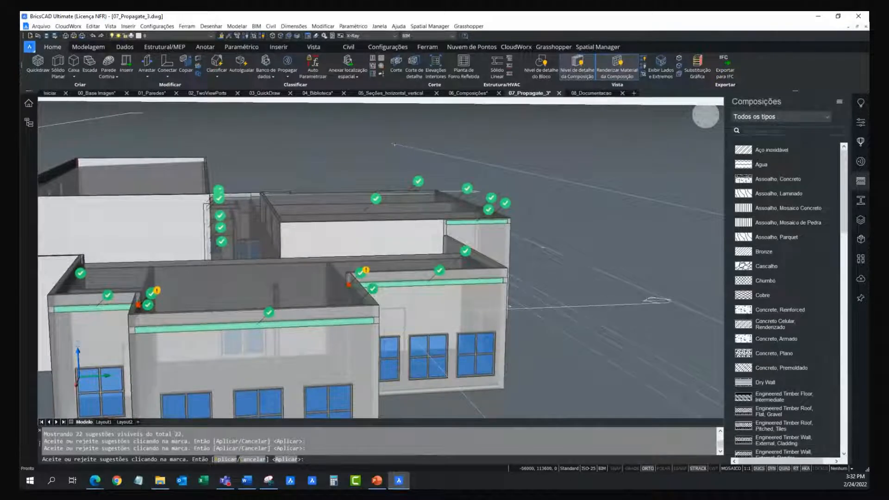
Step: Window-select the suggestions on the far side of the building, apply that selection, and apply all the remaining suggestions
left_click(333, 168)
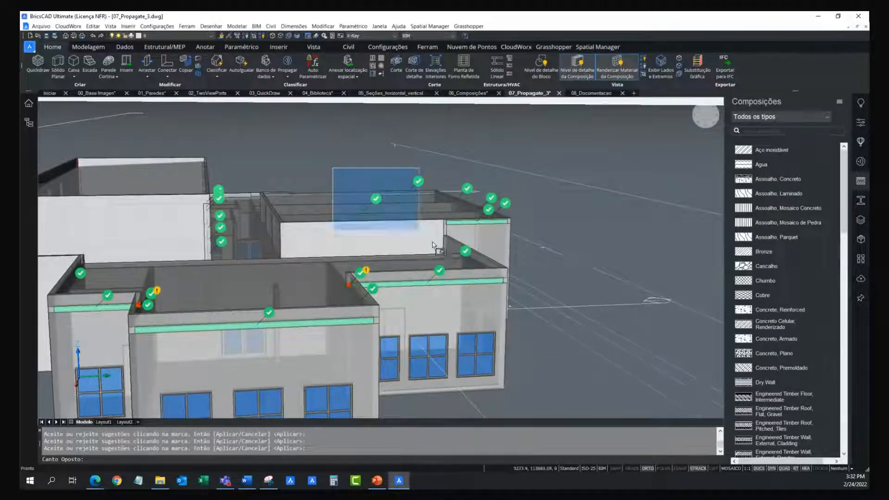
left_click(523, 305)
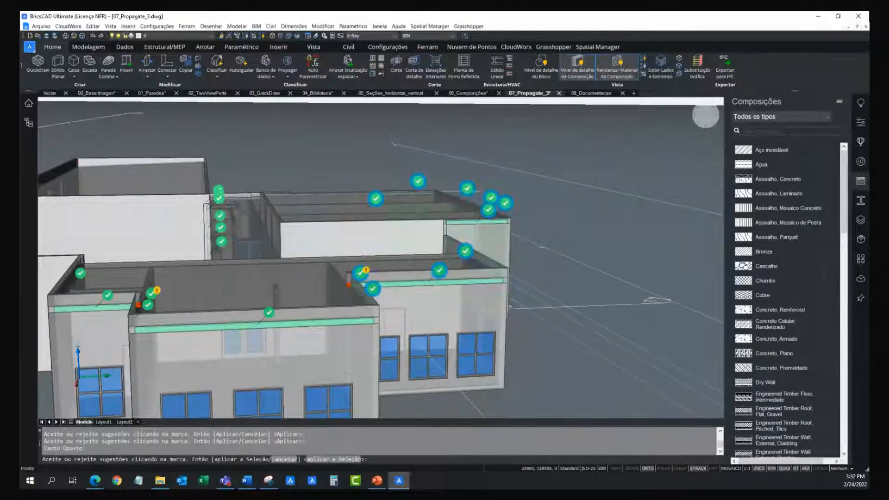
left_click(375, 289)
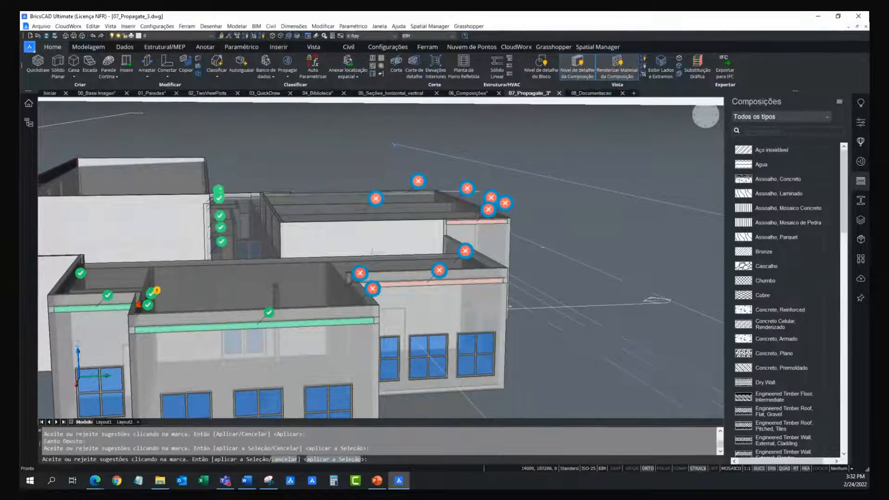
left_click(375, 290)
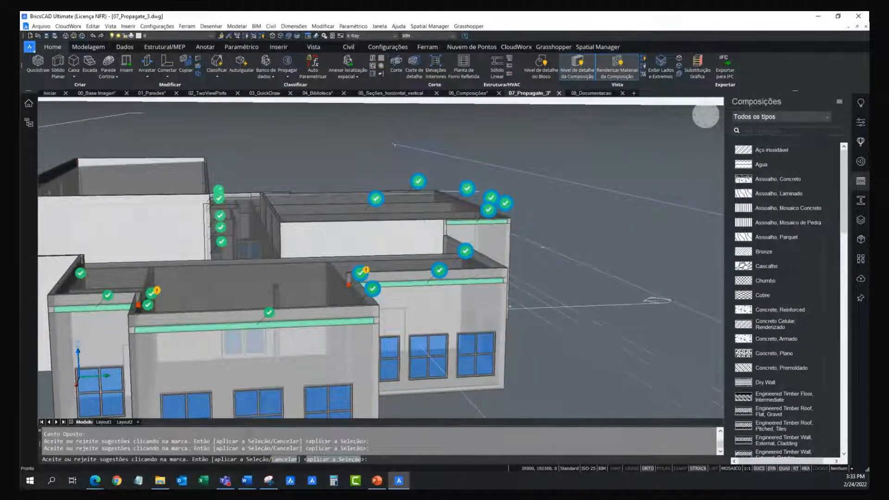
key("Return")
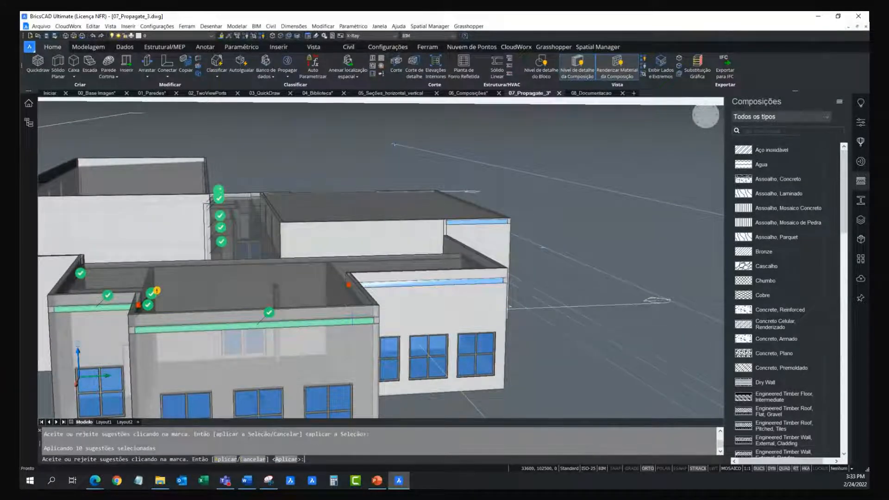
key("Return")
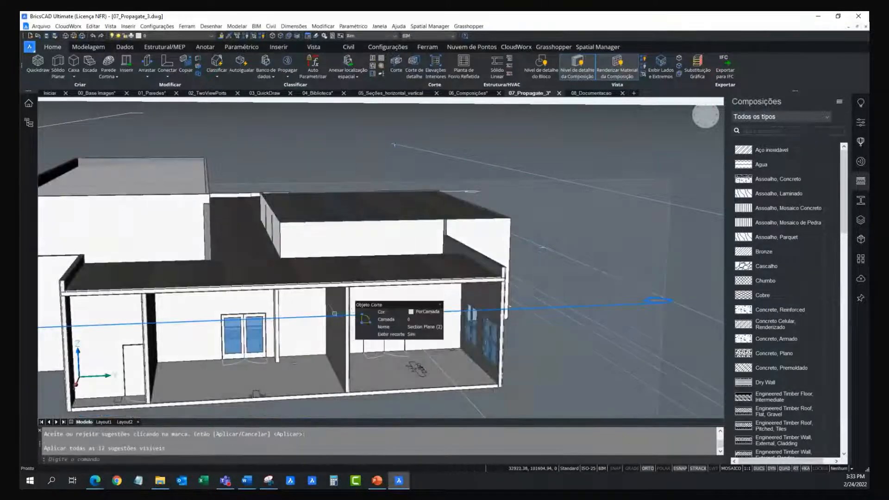
scroll(505, 273, "up", 5)
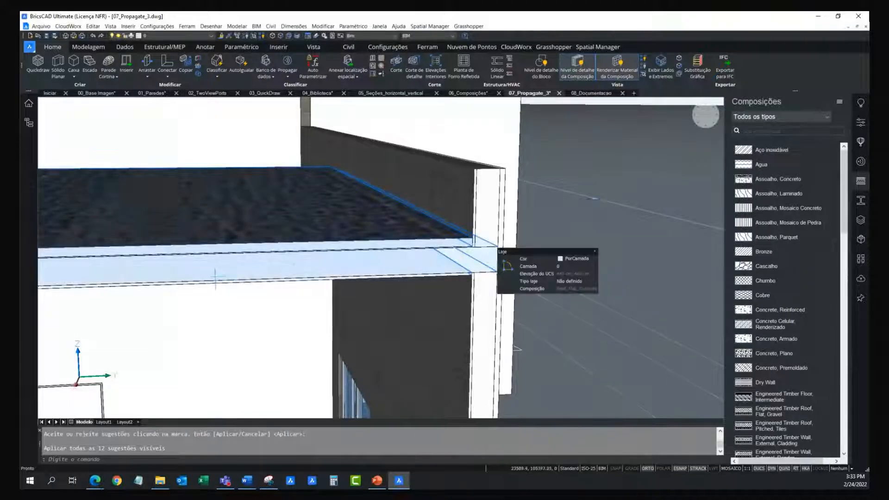
Step: Examine the propagated connection between the roof slab and the walls at both edges of the cut building
scroll(328, 276, "up", 3)
middle_click_drag(321, 276, 597, 279)
mouse_move(211, 288)
middle_mouse_down()
mouse_move(393, 287)
mouse_move(671, 260)
middle_mouse_up()
middle_click_drag(127, 290, 257, 311)
scroll(199, 291, "up", 2)
scroll(198, 291, "up", 5)
scroll(274, 272, "down", 4)
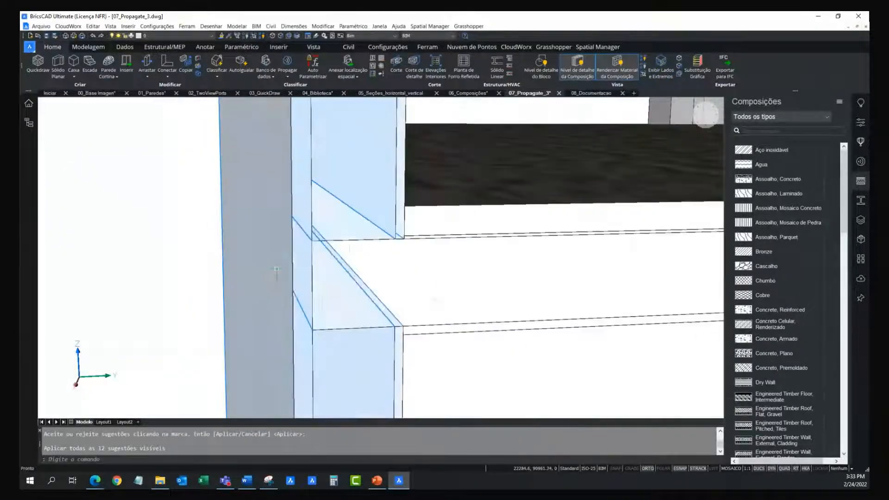
middle_click_drag(397, 228, 345, 291)
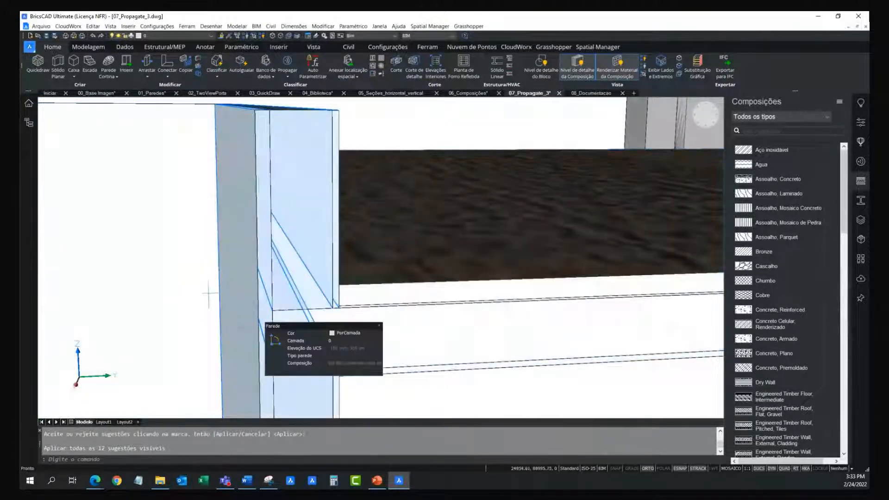
Step: Move the vertical section plane through the building along its normal, with entity snap turned off, to cut the model at another position
scroll(209, 295, "down", 7)
middle_click_drag(416, 297, 208, 304, "shift")
scroll(389, 319, "down", 1)
scroll(401, 347, "up", 1)
middle_click_drag(401, 347, 303, 350, "shift")
left_click(422, 345)
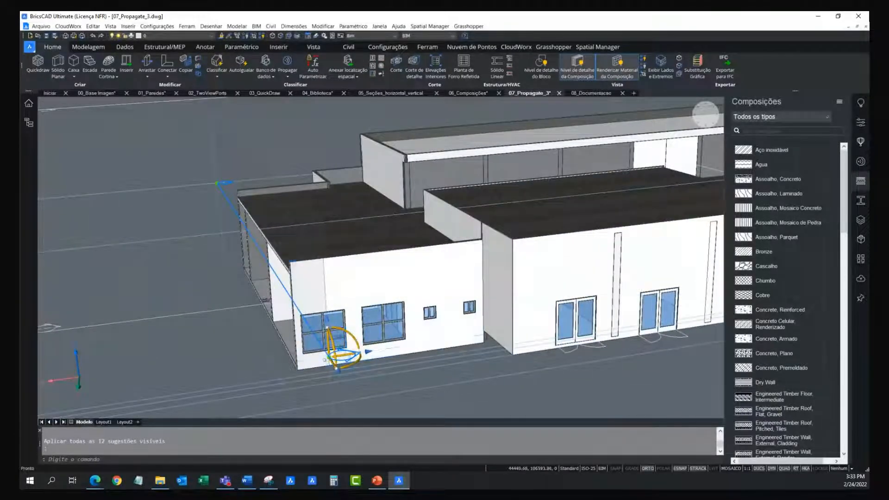
left_click(368, 351)
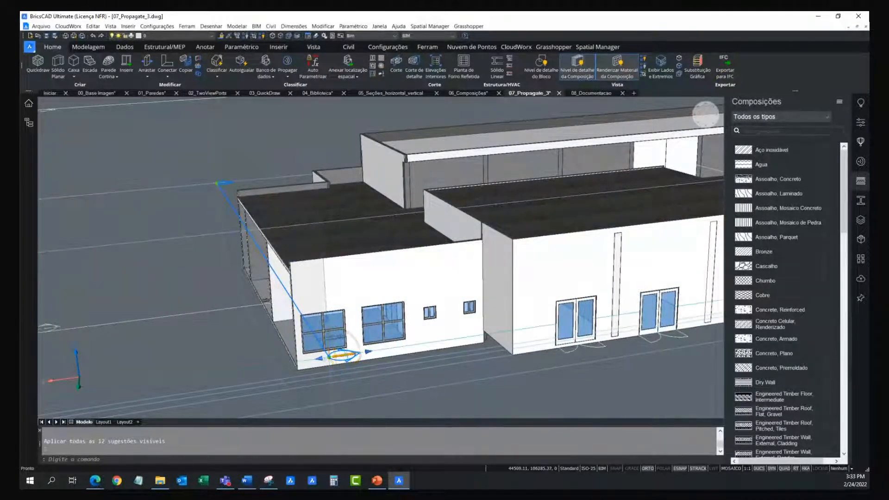
middle_click_drag(415, 330, 475, 384, "shift")
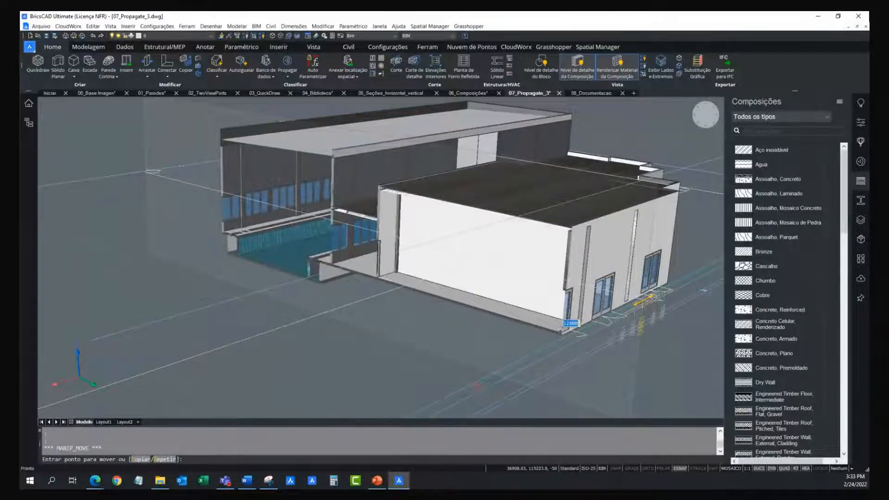
key("F3")
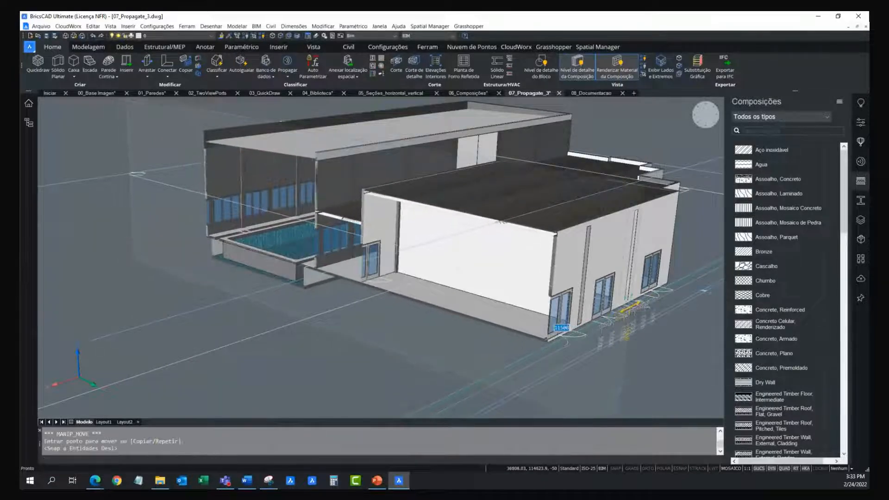
left_click(645, 307)
middle_click_drag(541, 225, 561, 226, "shift")
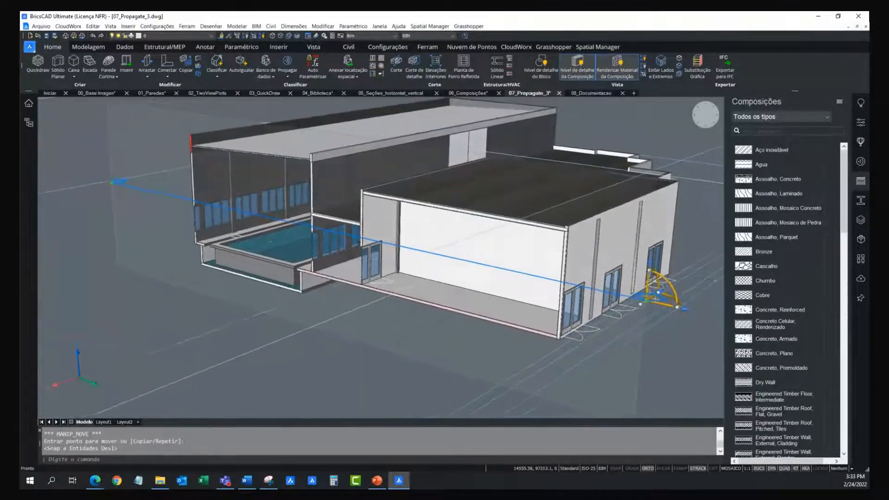
Step: Examine the slab-to-wall connection at the cut roof corner and review the available Propagate command variants
scroll(595, 213, "up", 8)
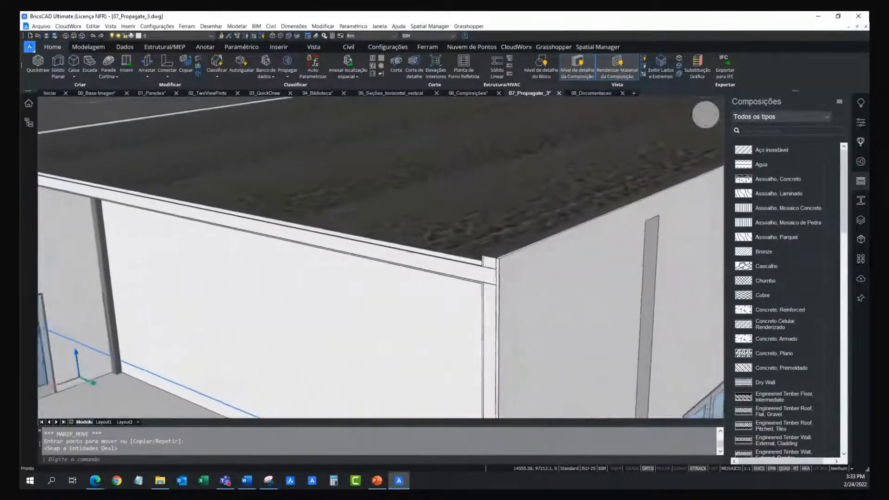
scroll(442, 244, "up", 4)
middle_click_drag(444, 244, 334, 210)
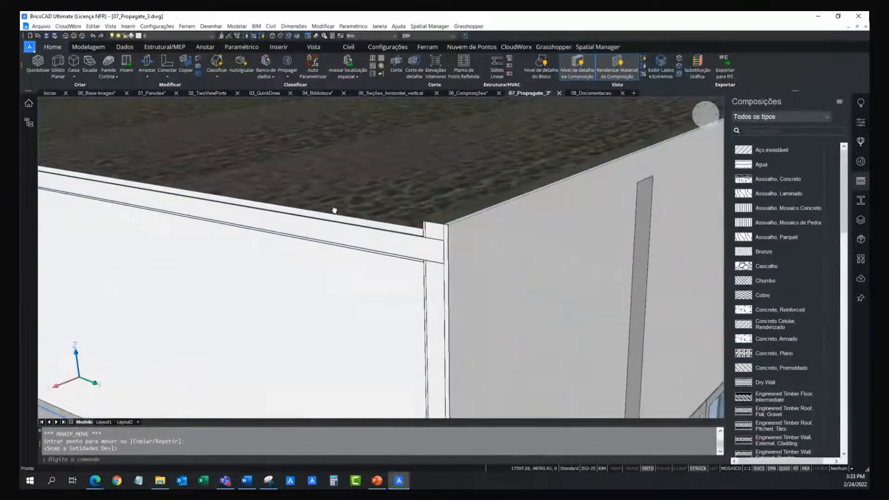
left_click(469, 260)
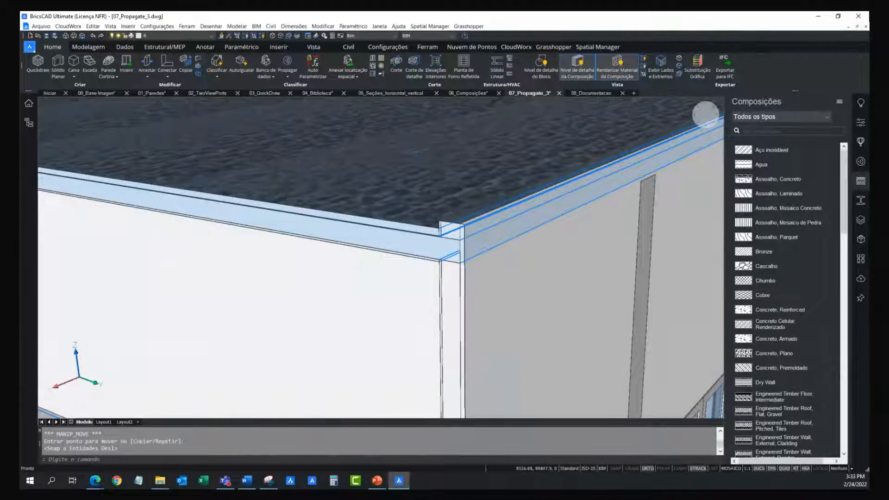
key("Escape")
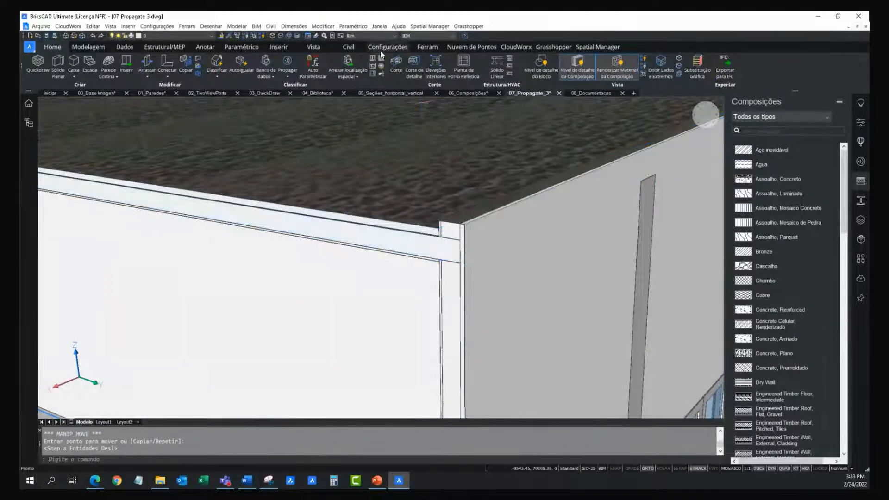
left_click(287, 77)
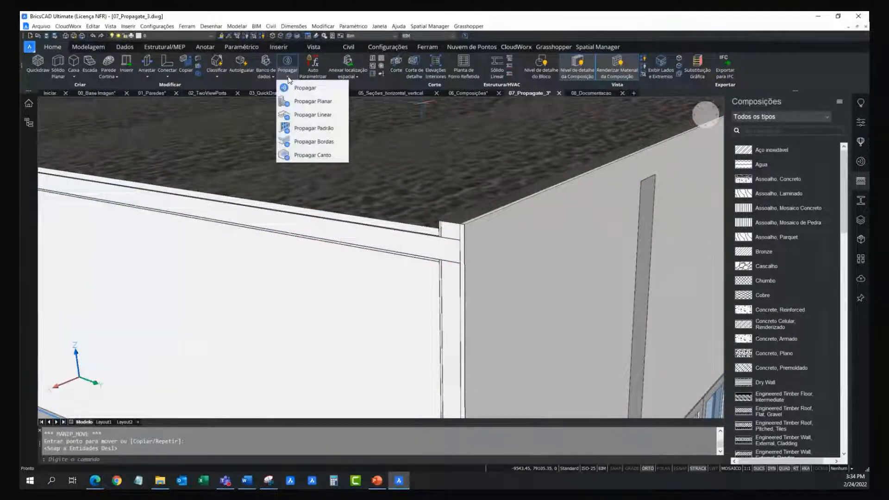
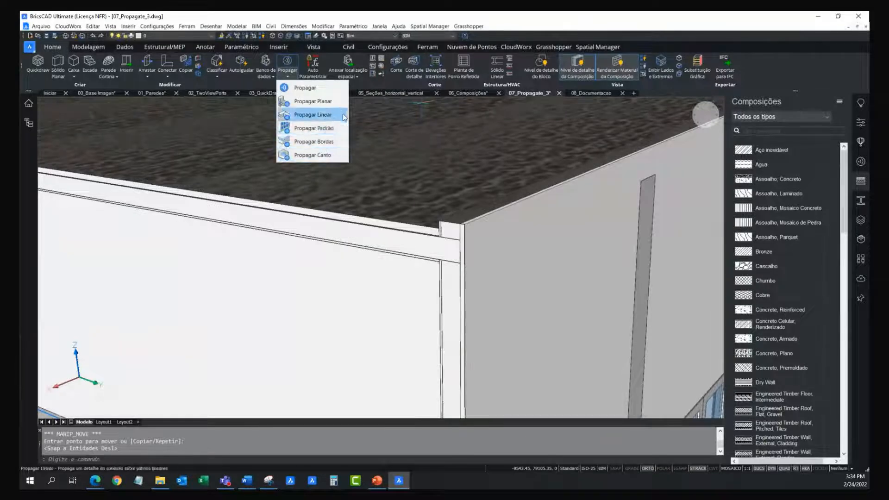
left_click(782, 64)
Step: Switch to the 08_Documentacao drawing and hide the compositions library to enlarge the model view
left_click(598, 93)
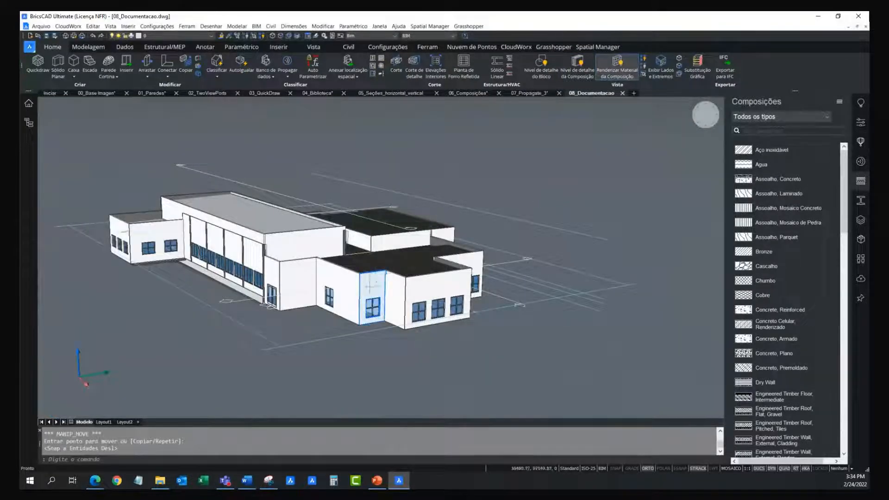
middle_click_drag(245, 302, 314, 319, "shift")
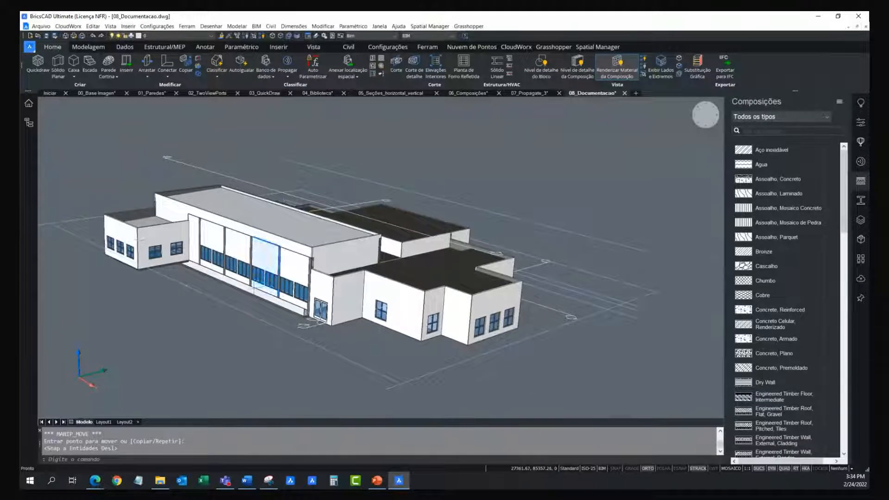
middle_click_drag(266, 269, 306, 277)
left_click(866, 182)
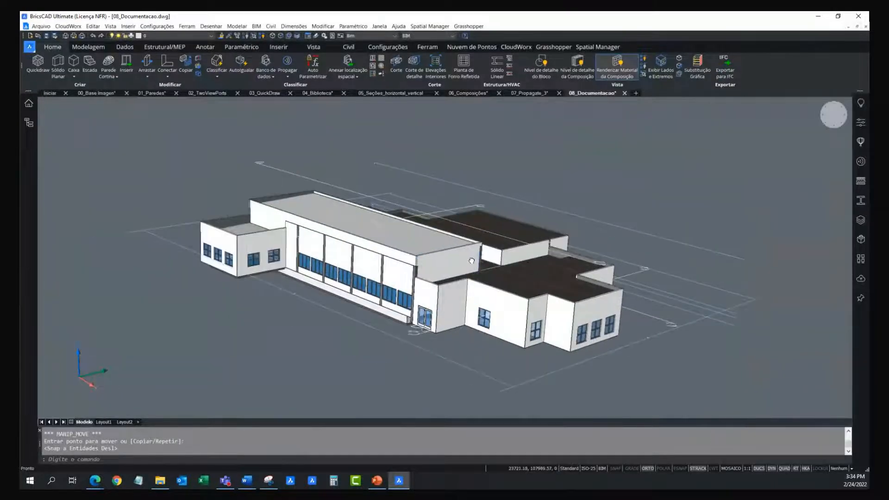
middle_click_drag(459, 280, 415, 287)
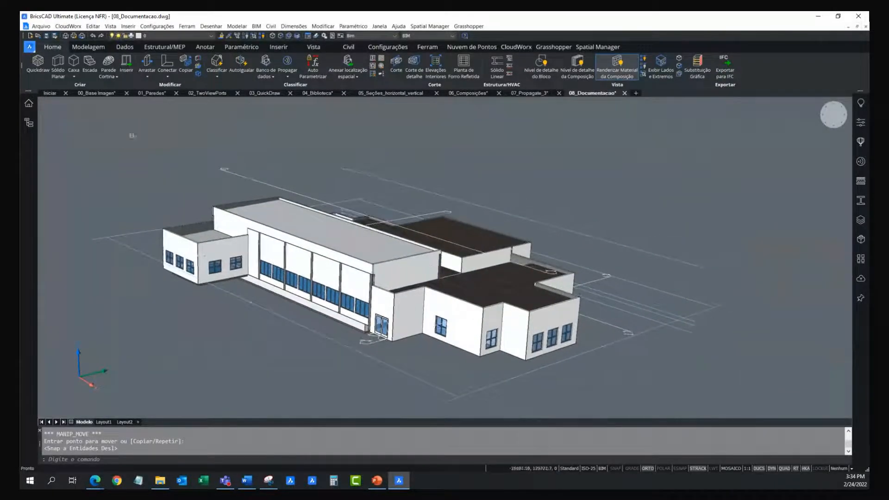
Step: Open the project browser's sections and views and highlight the Maquinas, Acesso, Piscina, Frente and Esquerda sections in the model
left_click(29, 105)
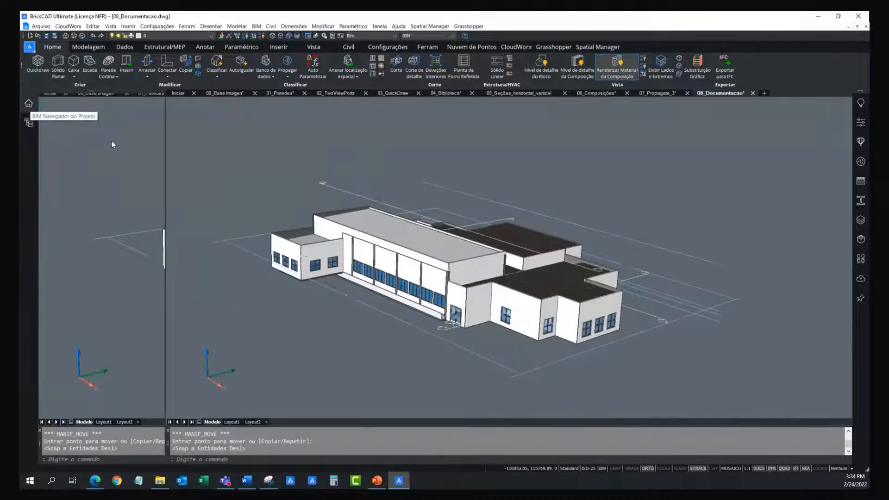
left_click(117, 124)
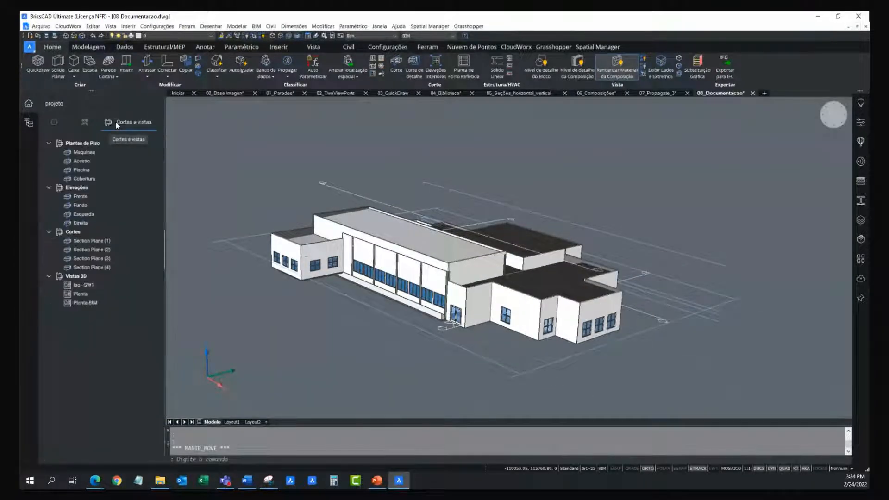
left_click(87, 152)
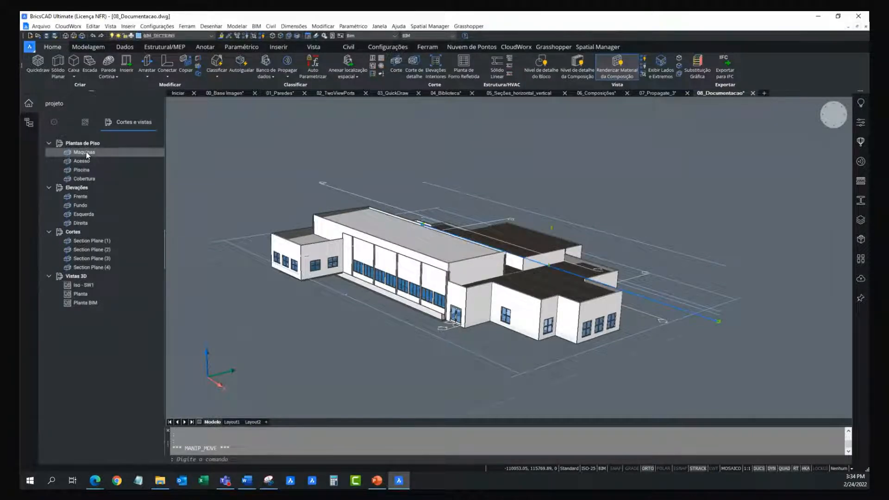
left_click(85, 161)
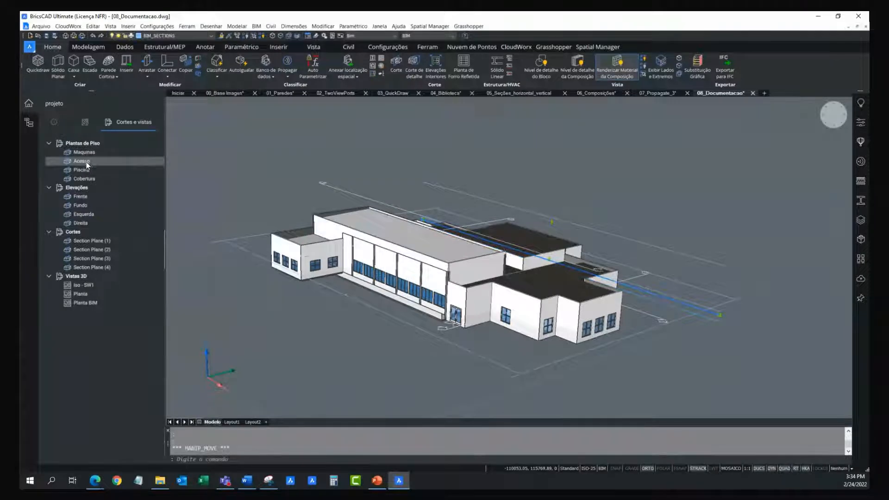
left_click(86, 170)
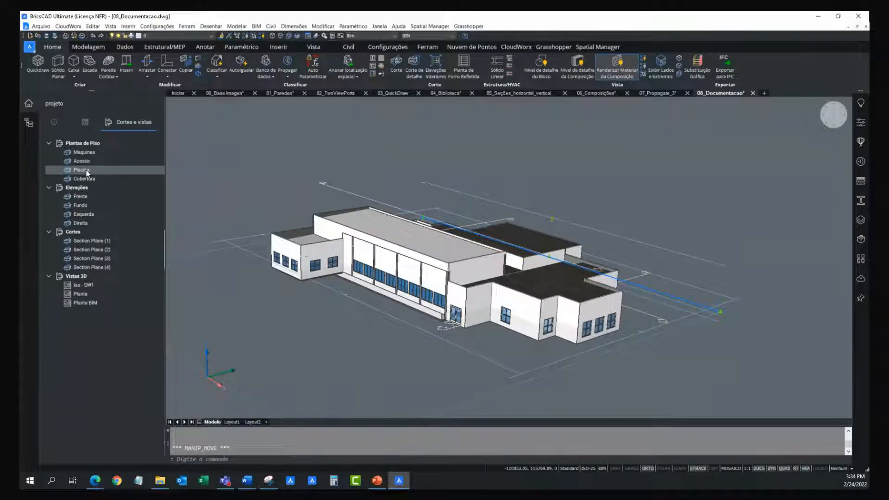
left_click(83, 197)
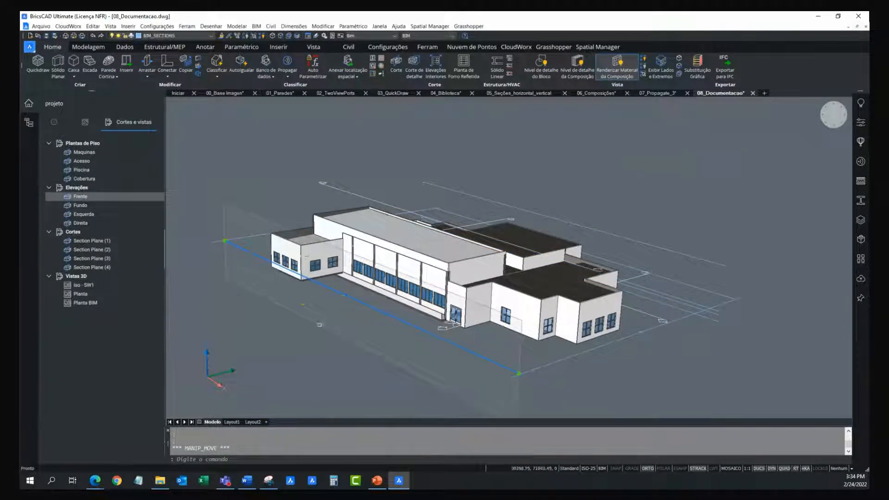
left_click(78, 215)
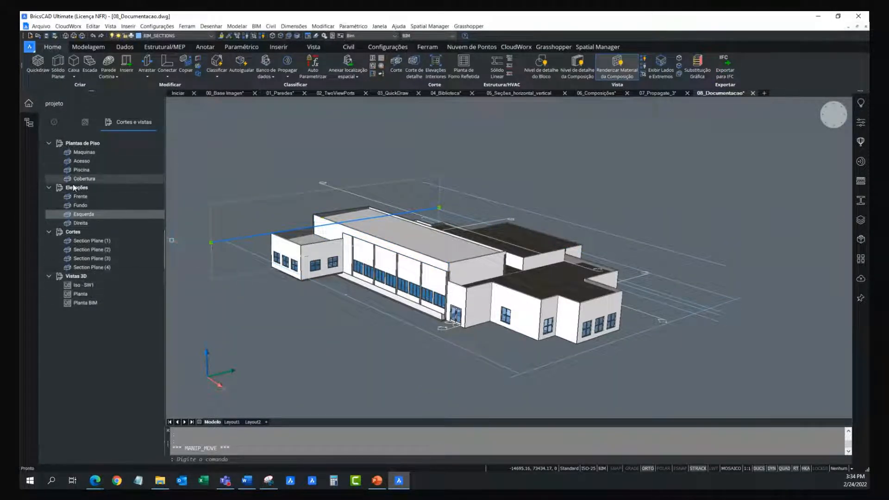
Step: Open the project's sheet set configuration in an enlarged dialog and preview sheet A-100
left_click(86, 123)
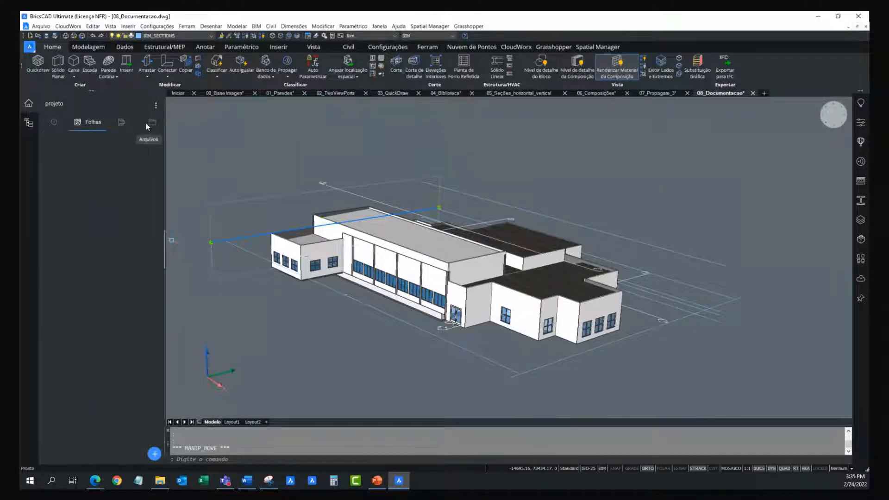
left_click(155, 106)
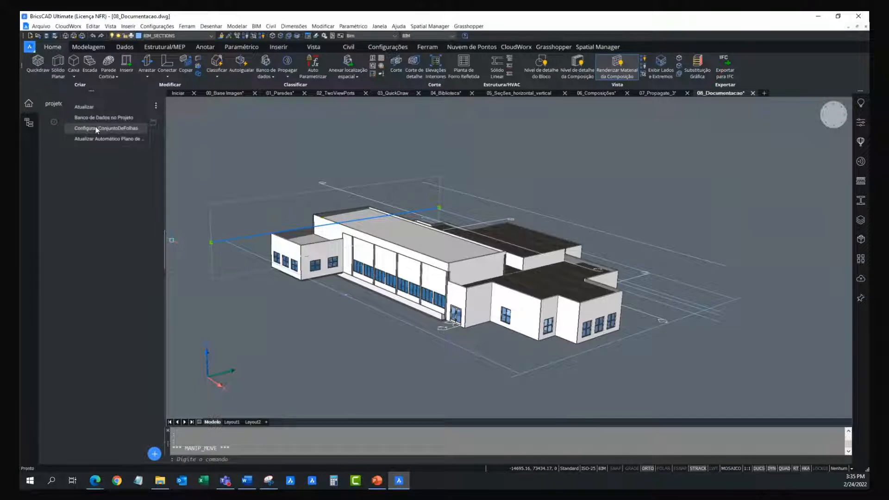
left_click(124, 129)
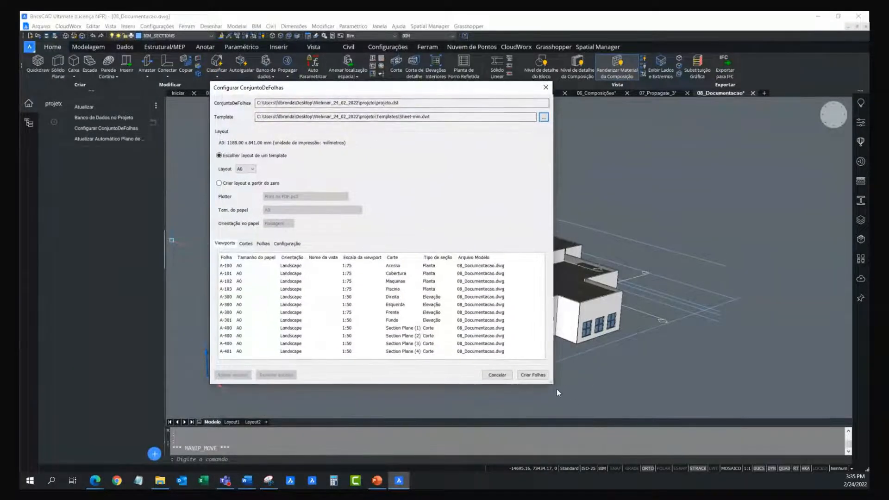
left_click_drag(551, 382, 625, 413)
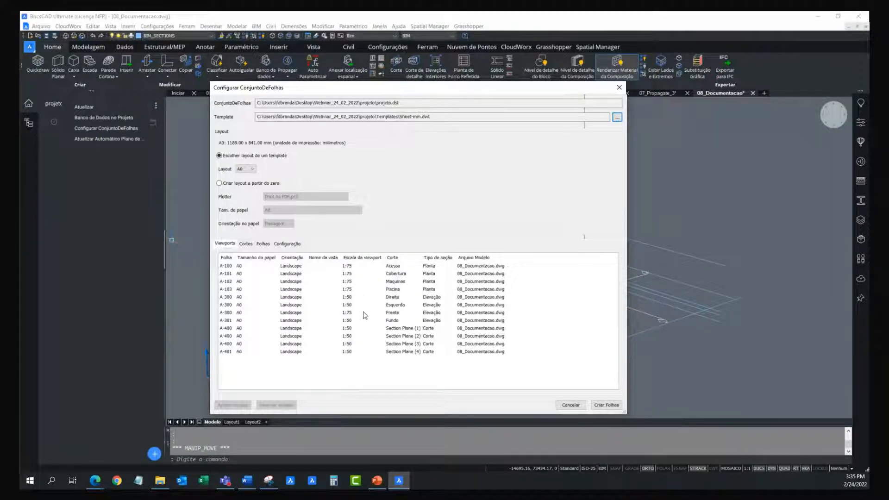
left_click(262, 244)
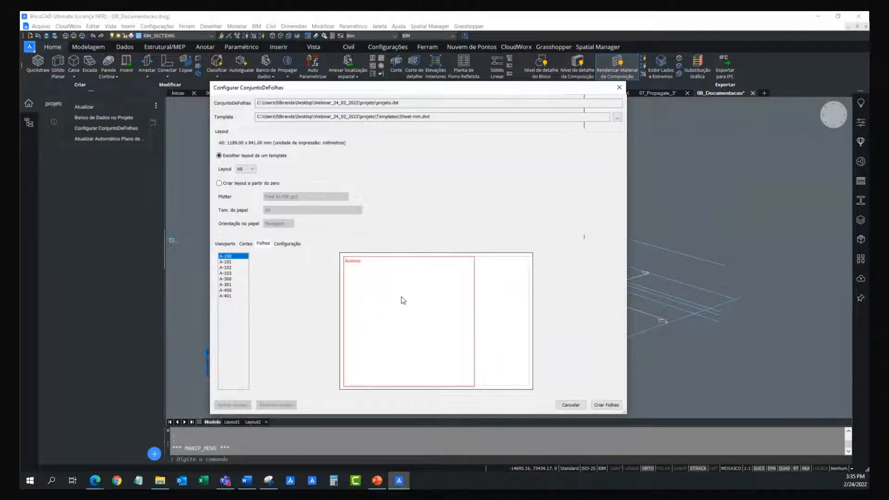
Step: Try the A1 template layout for the sheets and switch it back to A0
left_click(252, 169)
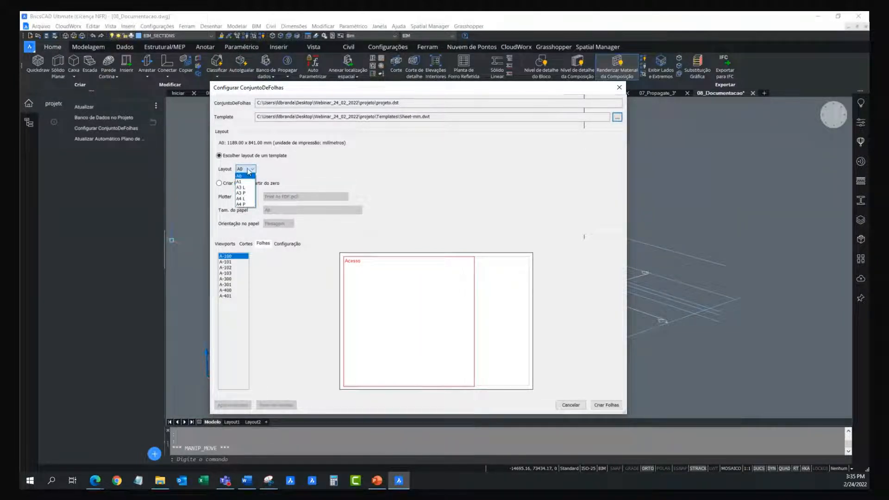
left_click(245, 183)
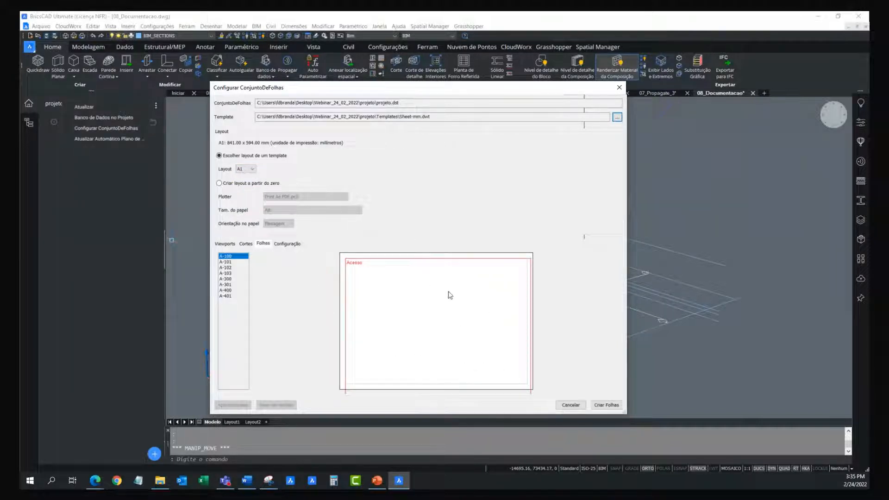
left_click(250, 172)
left_click(246, 176)
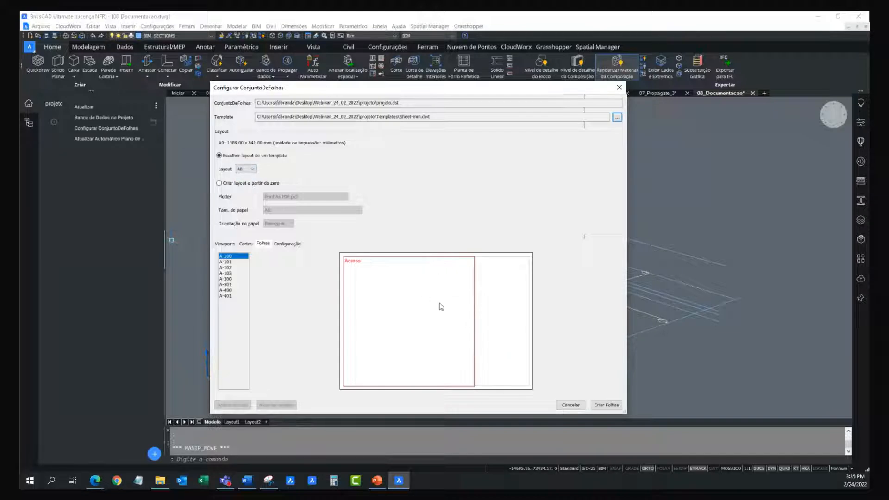
Step: Set the Fundo elevation's viewport scale to 1:75 and check its placement in the A-301 sheet preview
left_click(225, 262)
left_click(227, 284)
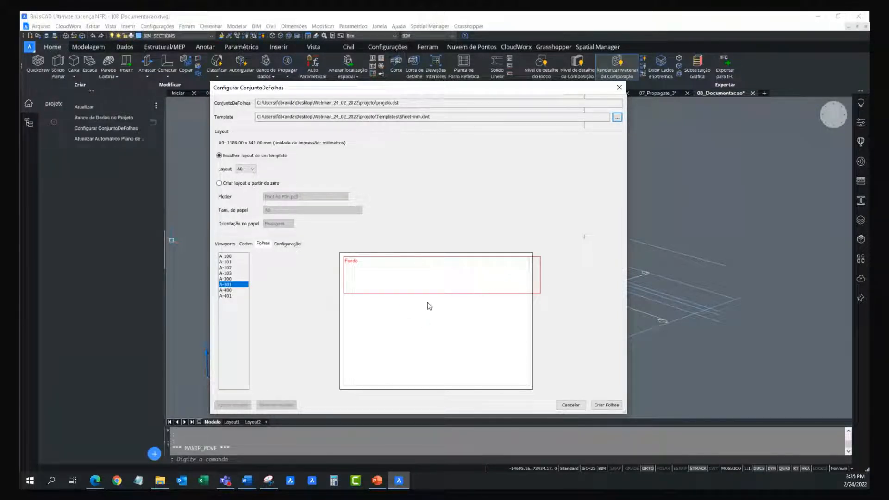
left_click(225, 245)
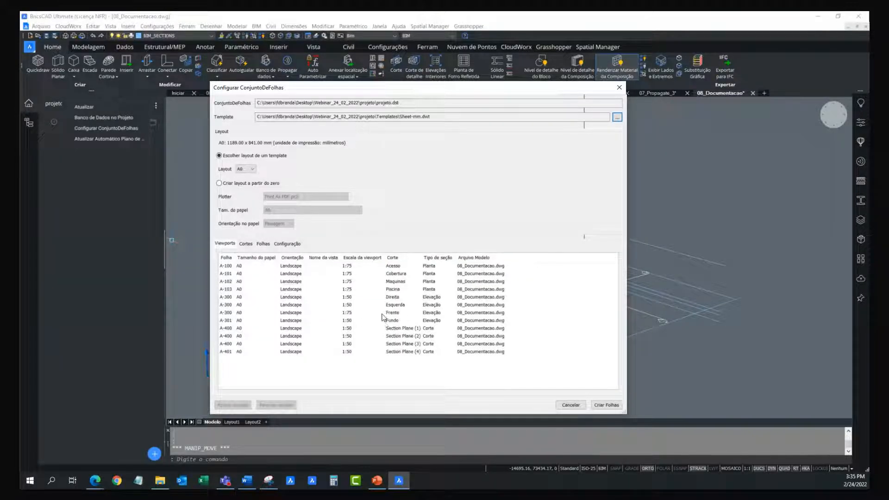
left_click(355, 321)
left_click(354, 320)
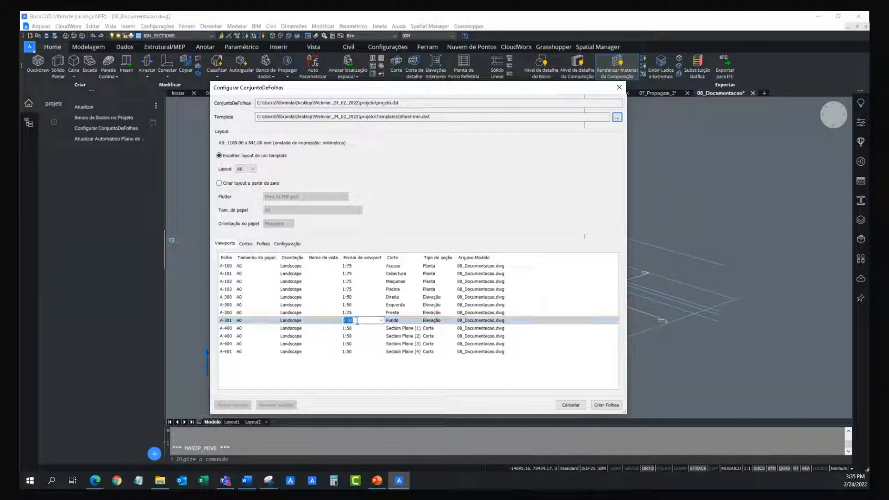
left_click(381, 321)
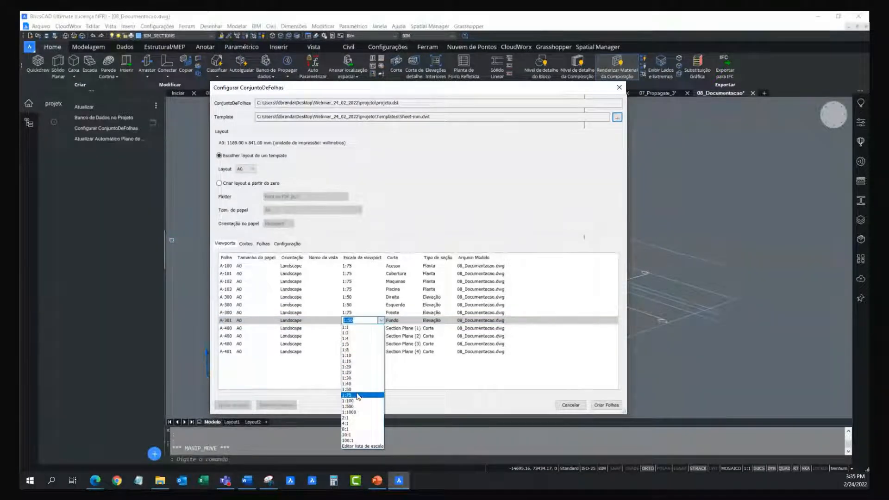
left_click(357, 395)
left_click(262, 243)
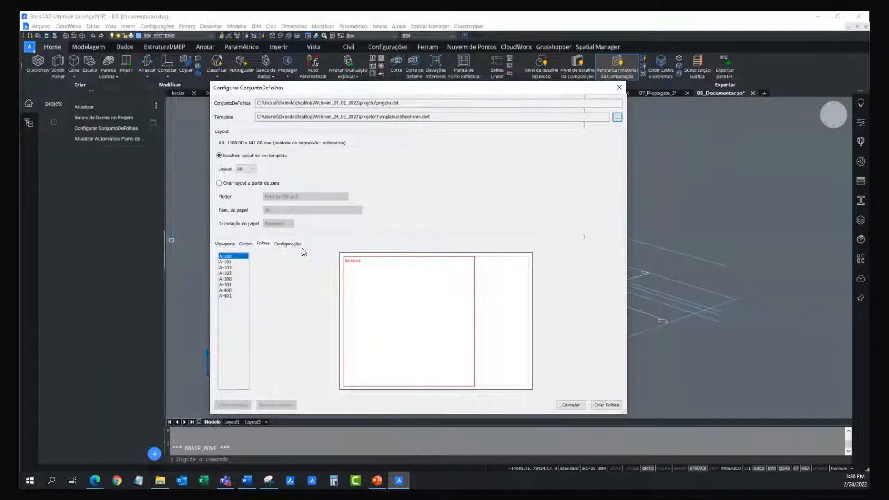
left_click(230, 284)
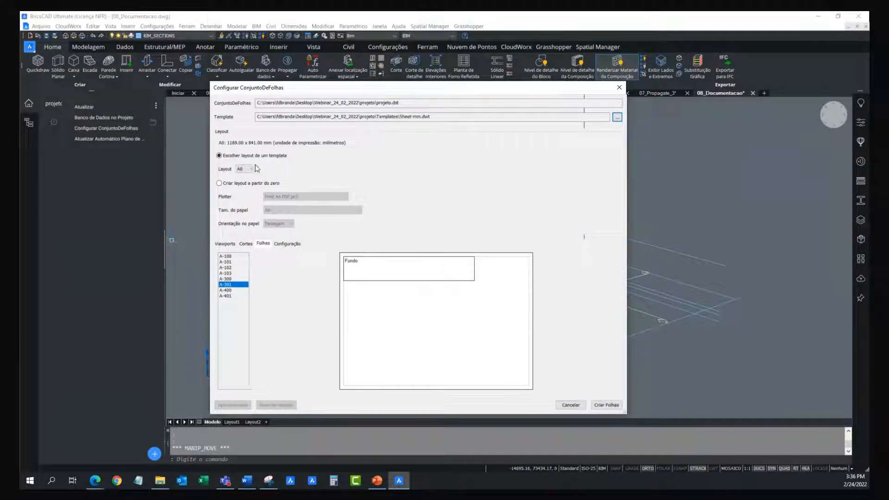
Step: Create the sheets from the current sheet set configuration and open sheet A-100 - Acesso
left_click_drag(432, 116, 400, 116)
left_click(611, 406)
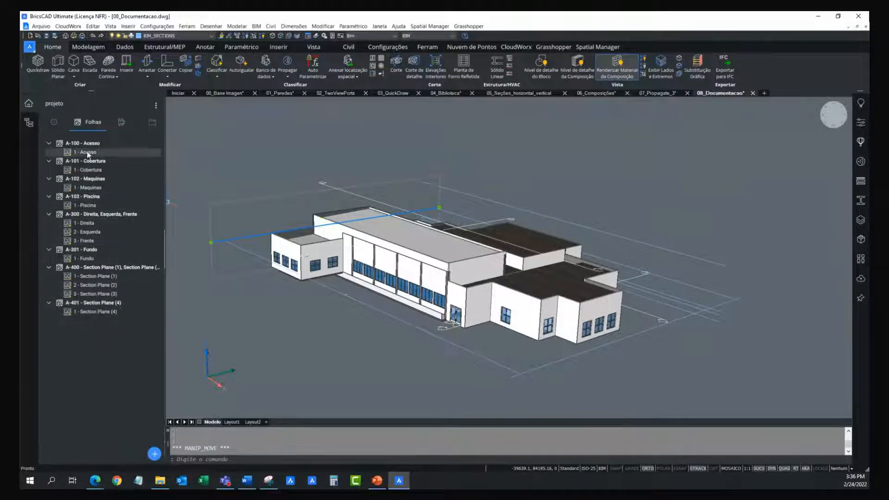
double_click(87, 144)
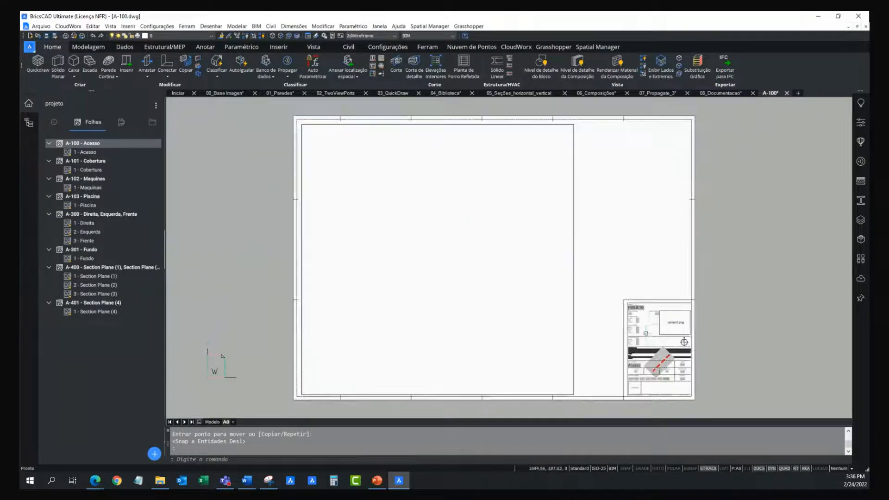
Step: Review the project's information, including its logos, project control fields and custom sheet set properties
left_click(52, 122)
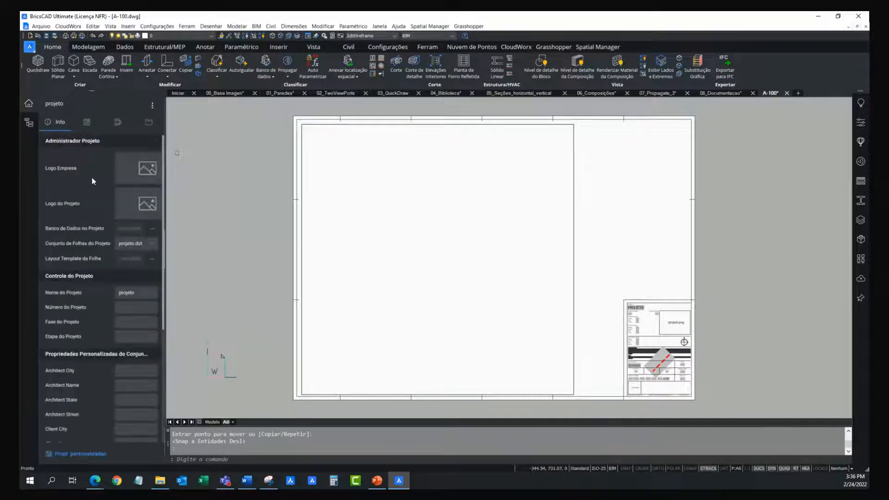
mouse_move(163, 180)
left_mouse_down()
mouse_move(163, 226)
mouse_move(160, 178)
left_mouse_up()
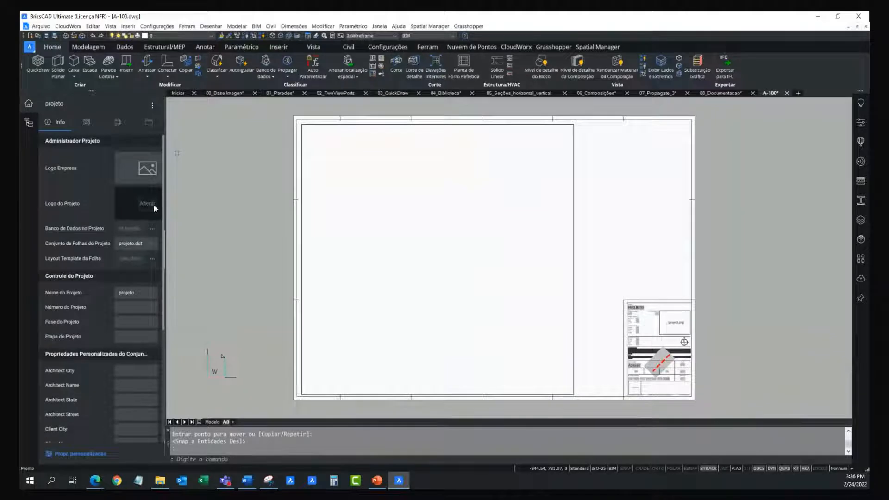
scroll(128, 380, "down", 3)
scroll(125, 368, "up", 3)
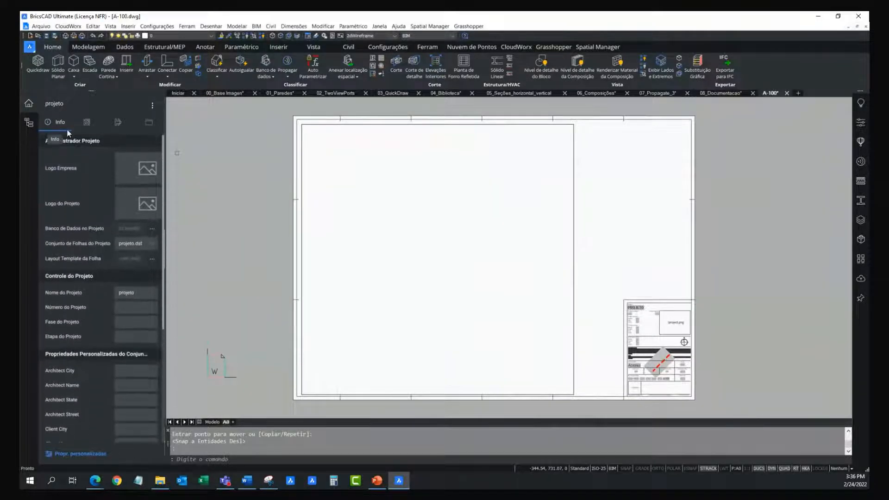
Step: Return to the sheet list and immediately update the Acesso view on sheet A-100
left_click(87, 123)
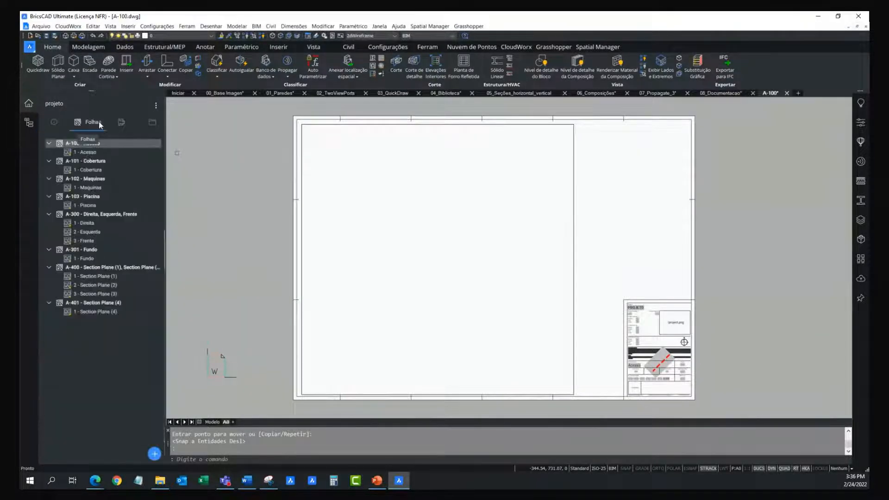
right_click(84, 150)
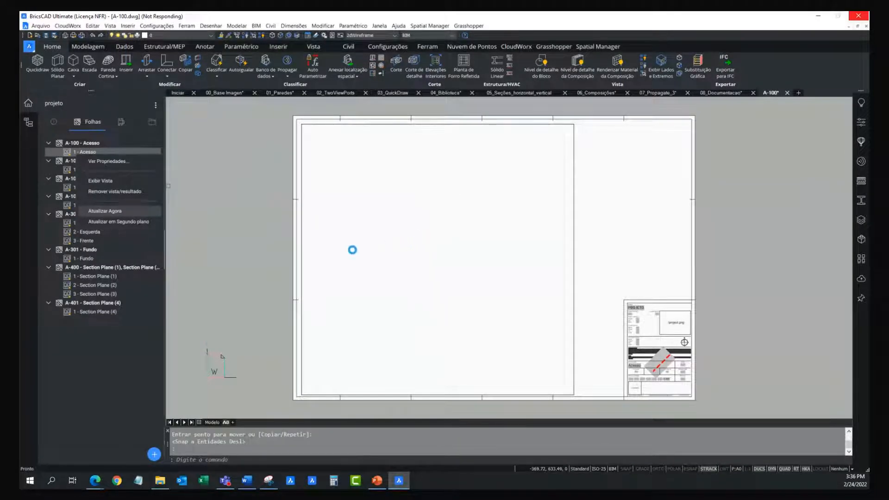
Step: Switch to File Explorer, examine the sheet drawings in the project's Sheets folder, and close the window
key("alt+Tab")
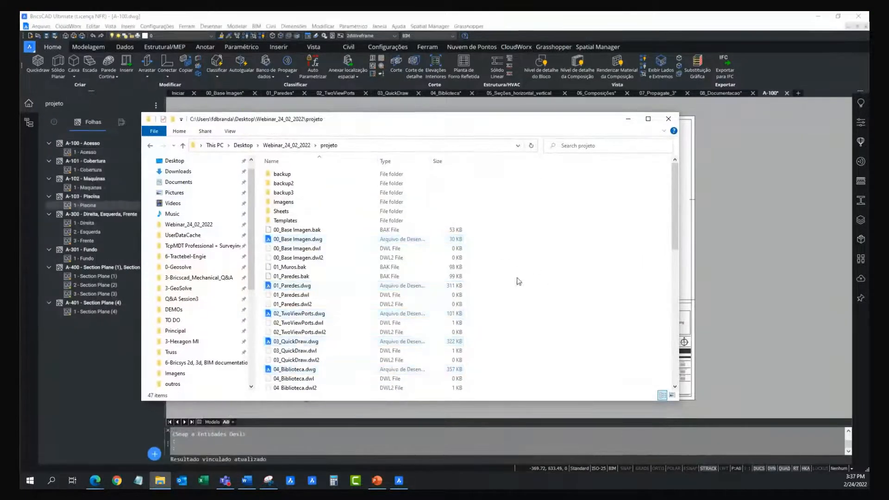
left_click(287, 214)
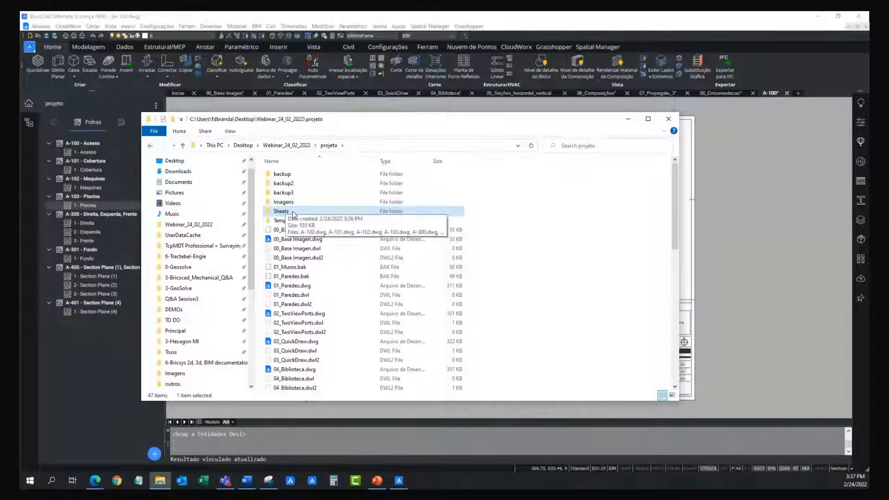
double_click(288, 213)
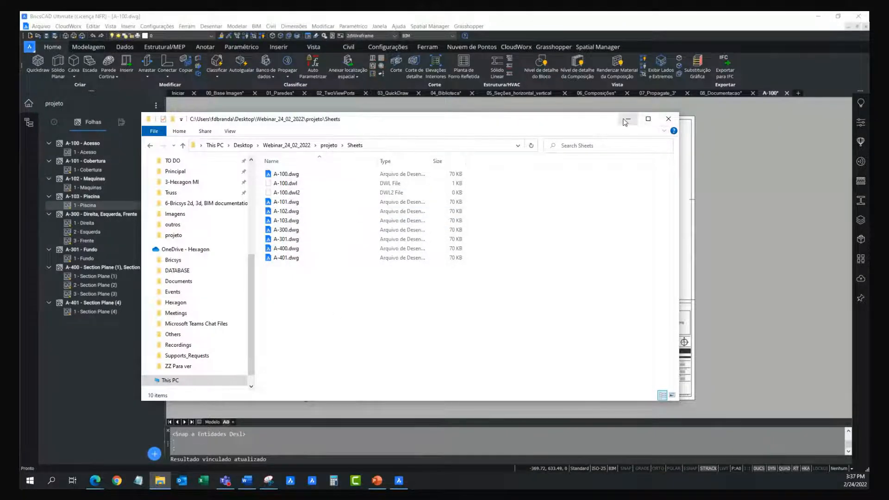
left_click(668, 119)
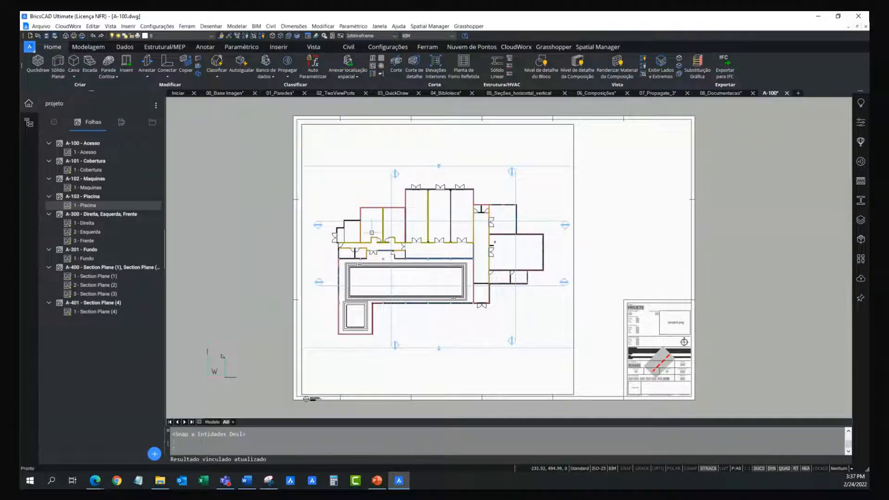
Step: Open sheet A-300 and immediately update its Direita elevation view
double_click(96, 213)
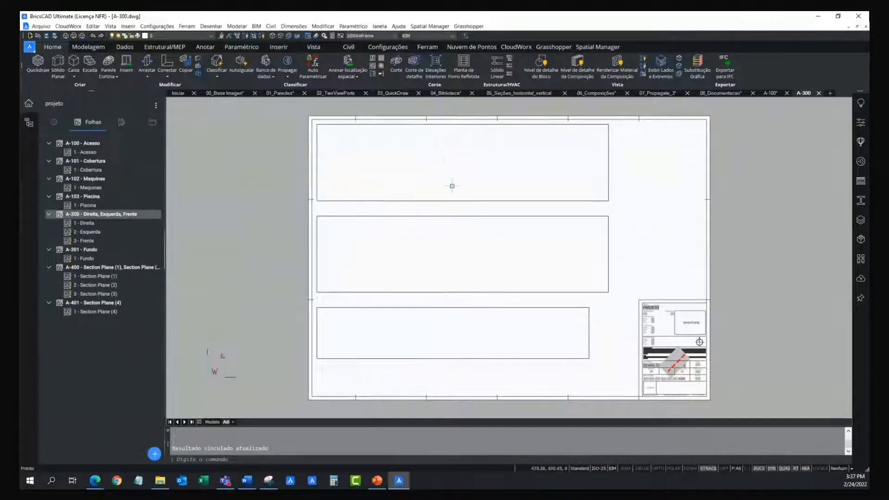
right_click(86, 223)
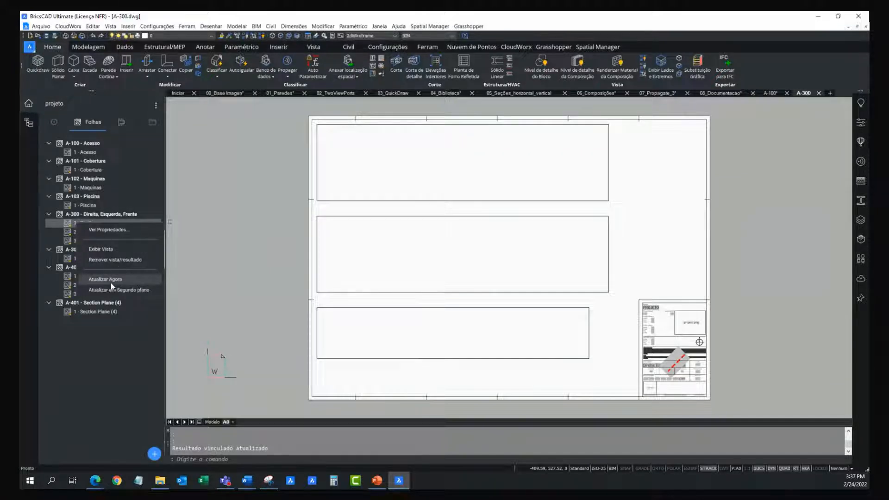
left_click(130, 277)
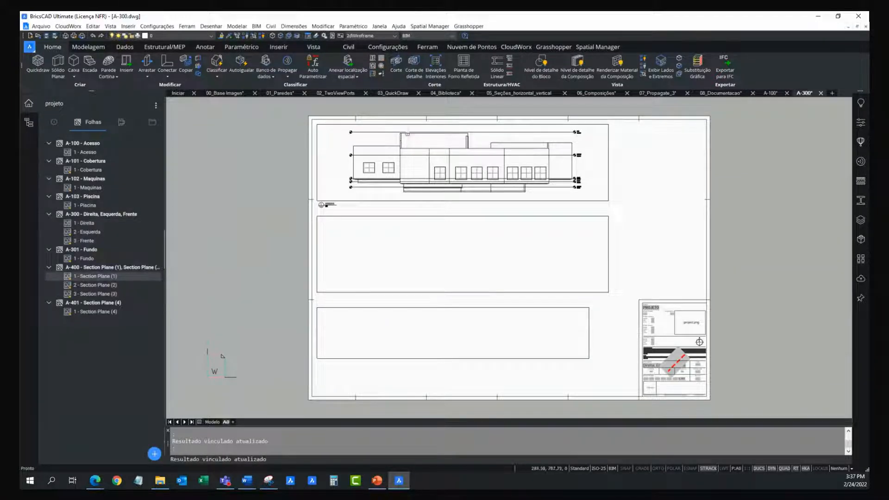
Step: Update the Esquerda and Frente elevation views on sheet A-300
left_click(105, 285)
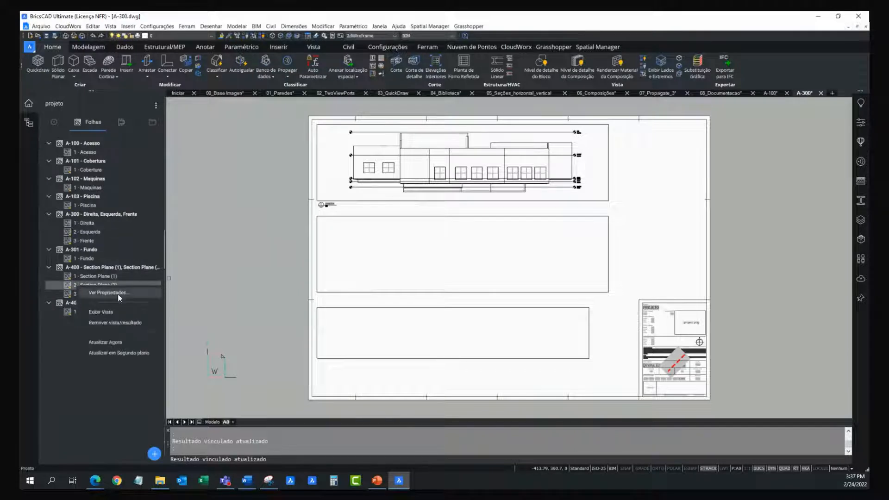
right_click(88, 234)
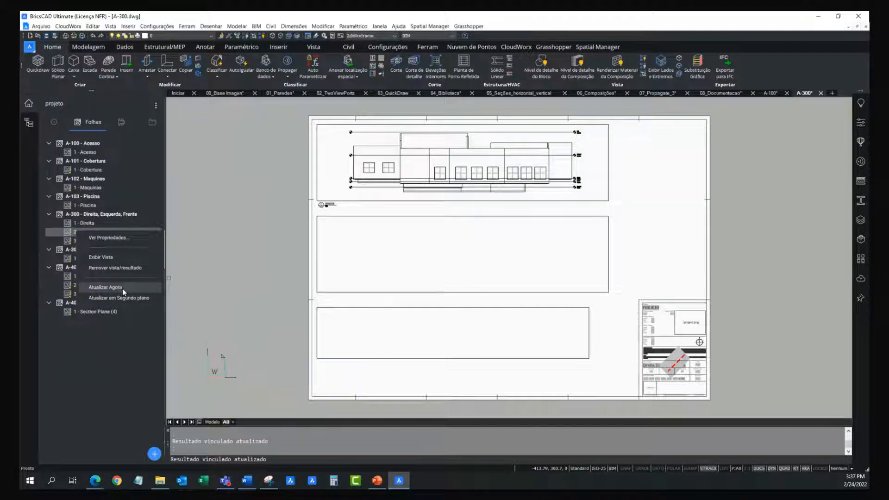
left_click(105, 287)
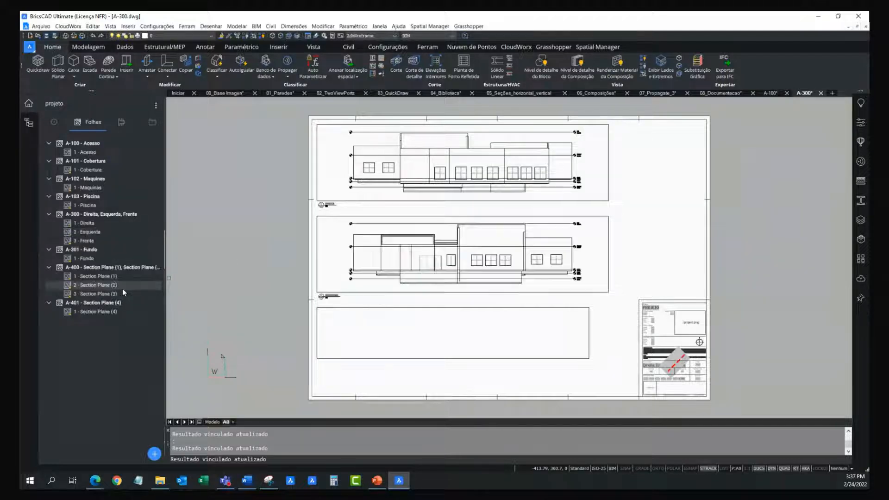
right_click(84, 241)
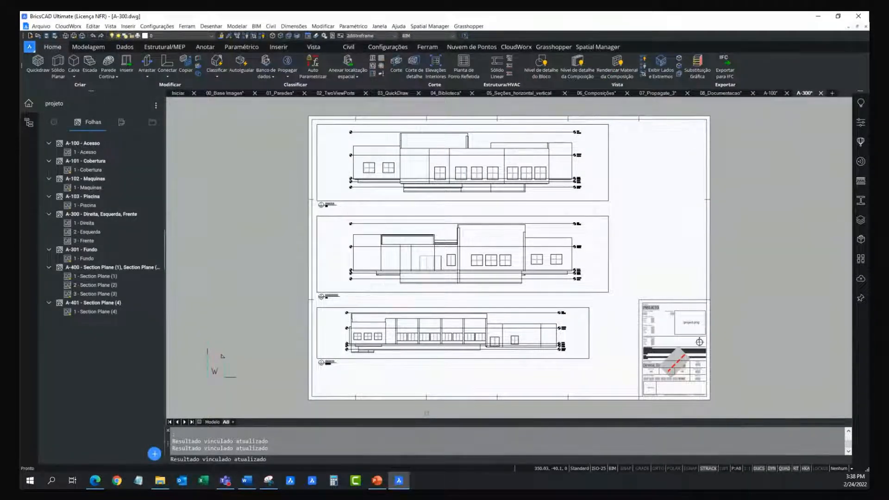
key("alt+Tab")
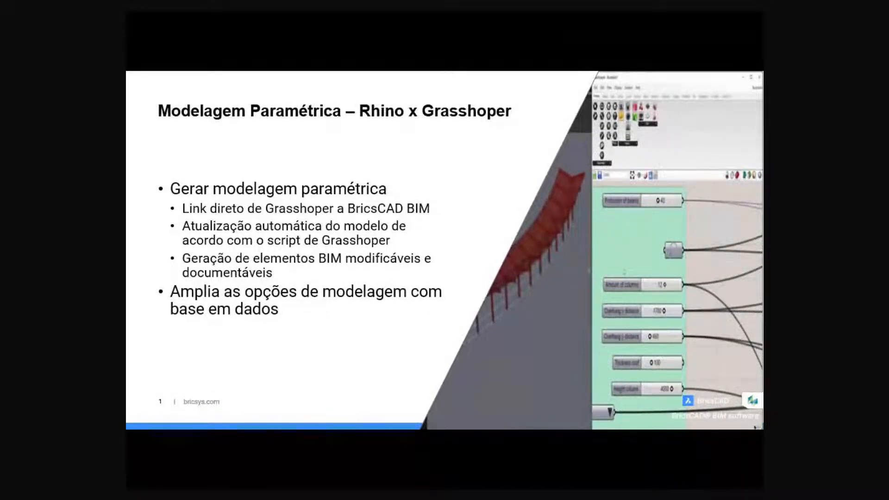
left_click(345, 201)
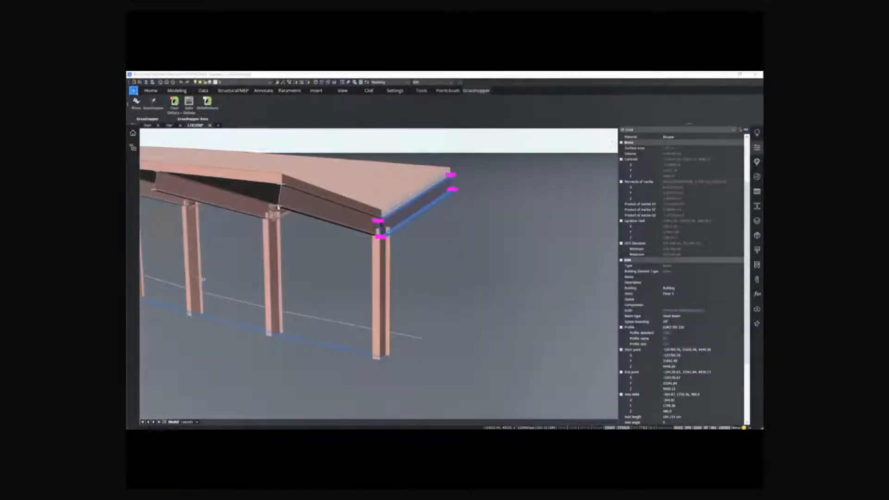
Step: Clear the current selection and extend the steel I-beam's end face beneath the roof edge by 500 mm
left_click(420, 244)
key("Escape")
scroll(413, 240, "down", 2)
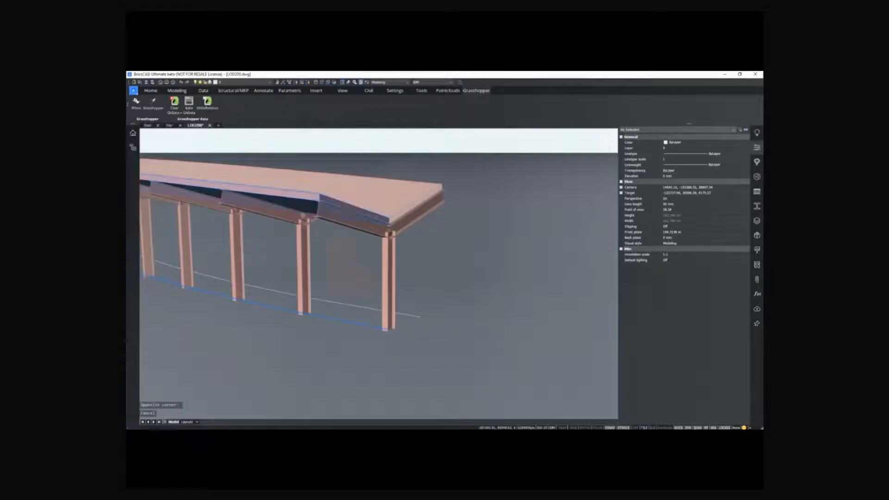
scroll(301, 192, "up", 8)
scroll(336, 229, "down", 2)
left_click(322, 82)
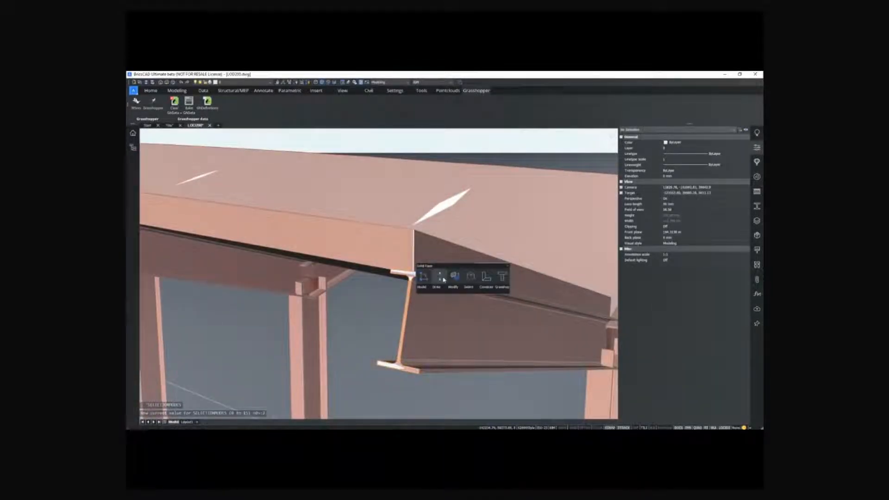
left_click(443, 279)
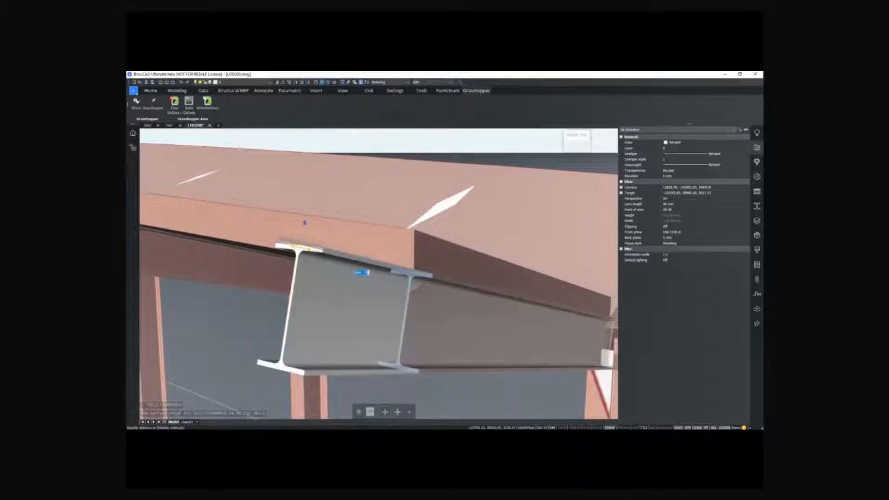
type("500")
key("Return")
scroll(370, 223, "down", 3)
scroll(369, 224, "down", 2)
key("Escape")
mouse_move(418, 258)
middle_mouse_down("shift")
mouse_move(399, 284)
mouse_move(314, 263)
mouse_move(407, 273)
mouse_move(429, 257)
middle_mouse_up("shift")
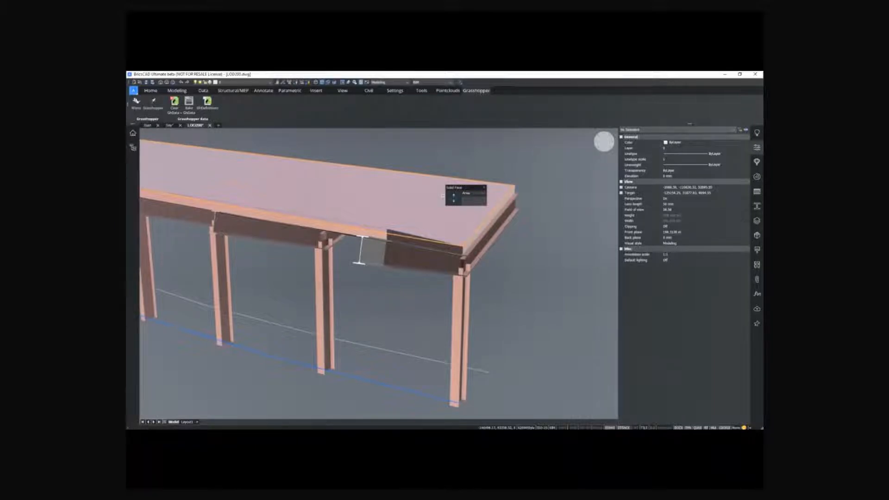
Step: Switch to Grasshopper, close the Busstation definition, and return to the canopy model
left_click(154, 102)
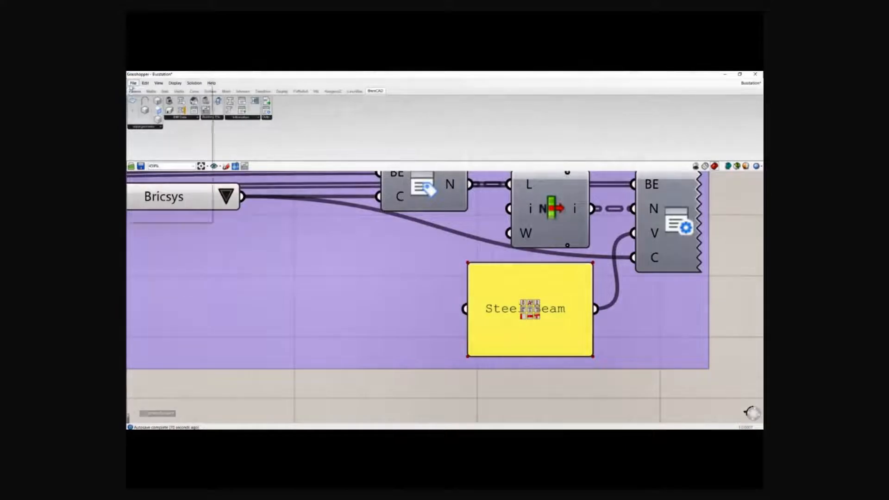
left_click(134, 83)
left_click(159, 217)
left_click(449, 269)
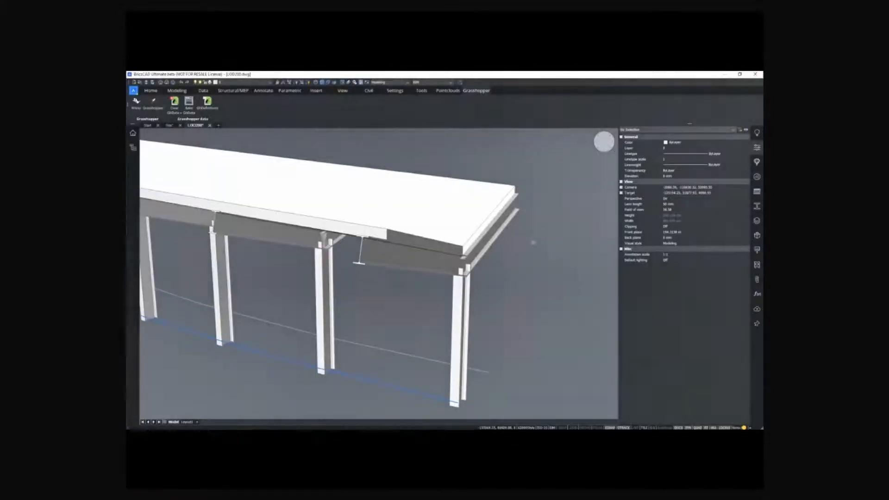
middle_click_drag(470, 259, 458, 244, "shift")
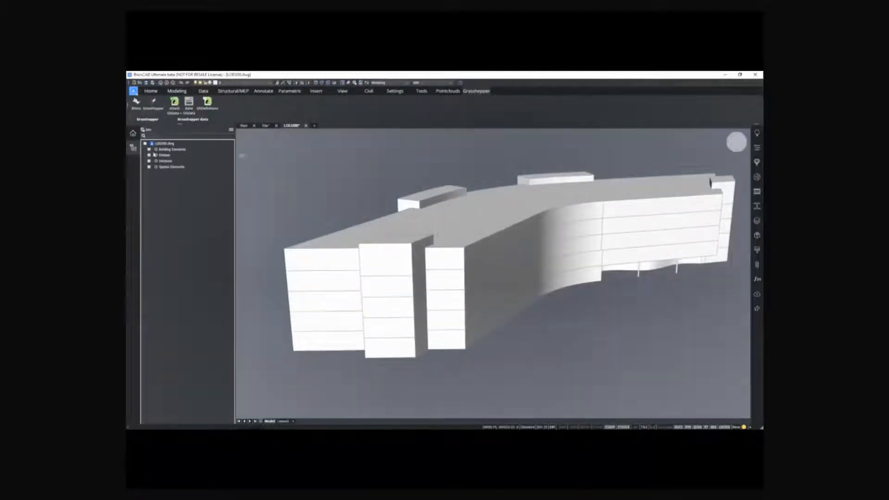
Step: Select all curtain walls of the first type within the building's structure
left_click(149, 149)
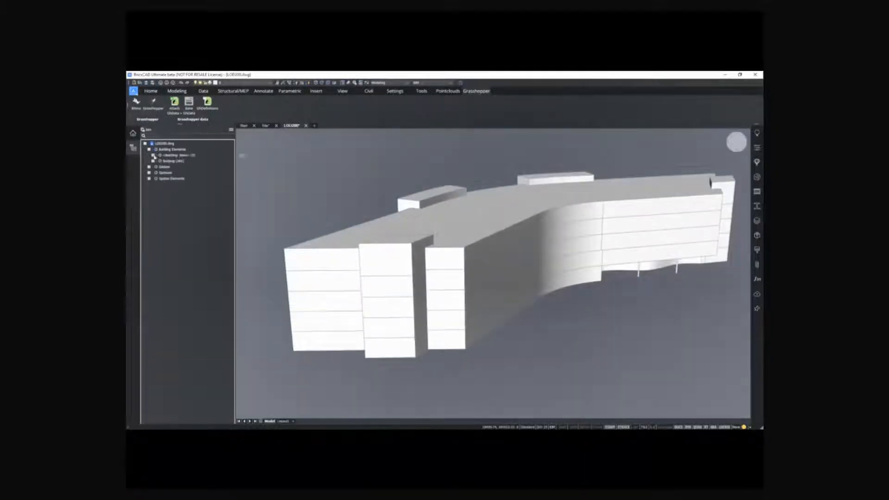
left_click(153, 160)
left_click(157, 179)
left_click(178, 184)
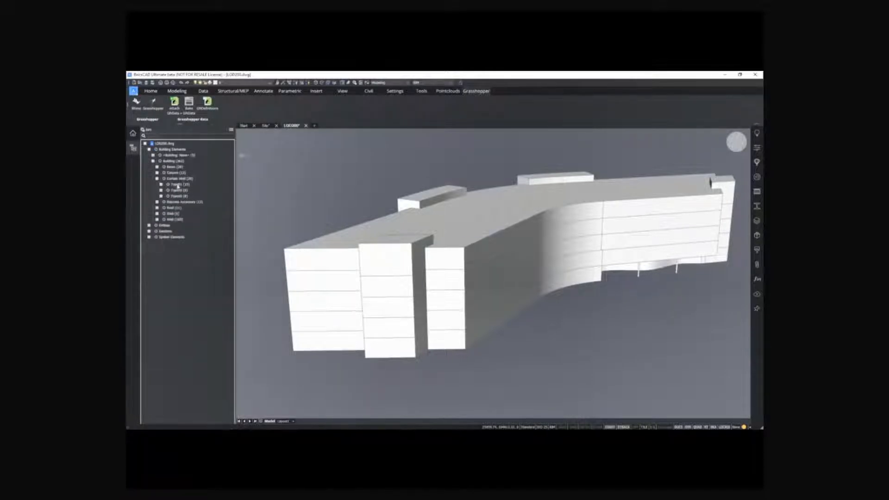
middle_click_drag(341, 193, 339, 169)
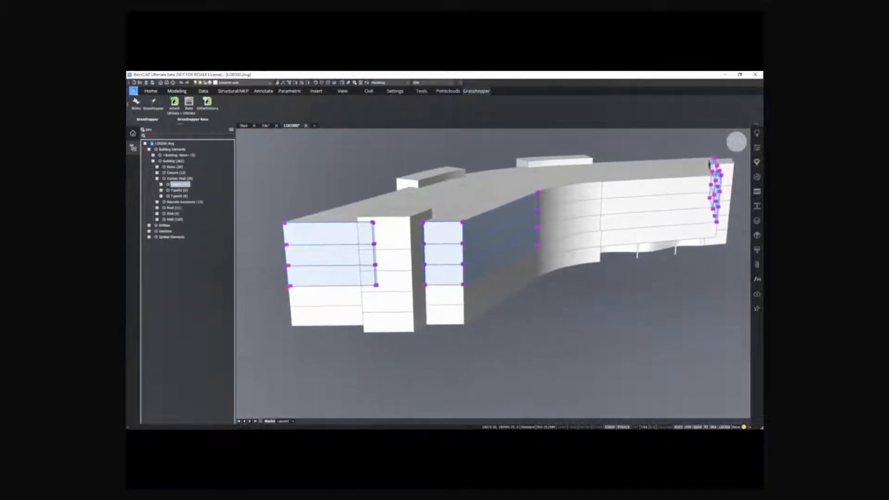
scroll(355, 167, "up", 2)
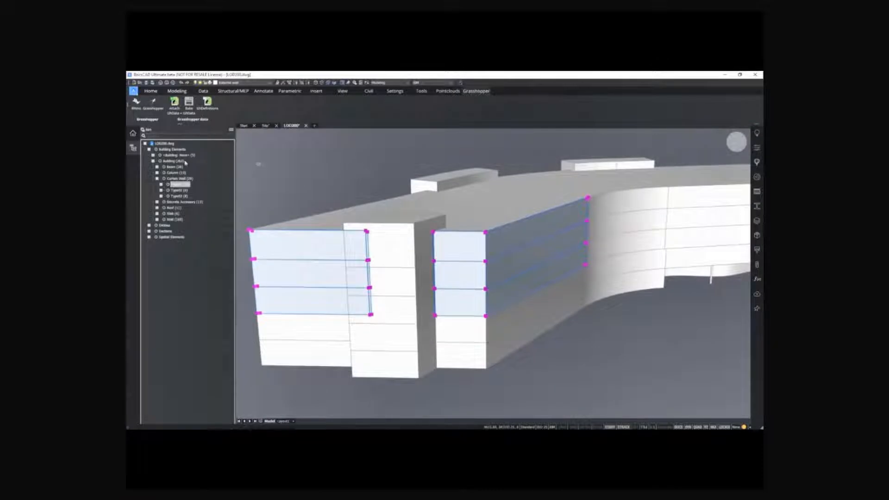
Step: Attach the CurtainWall_Without Fins and Top Band.gh script's data to the selected first-type curtain walls
left_click(133, 133)
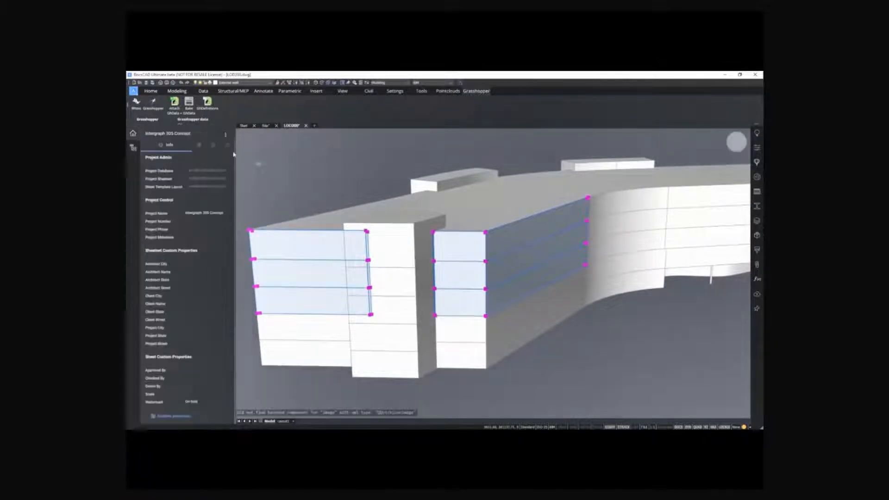
left_click(227, 144)
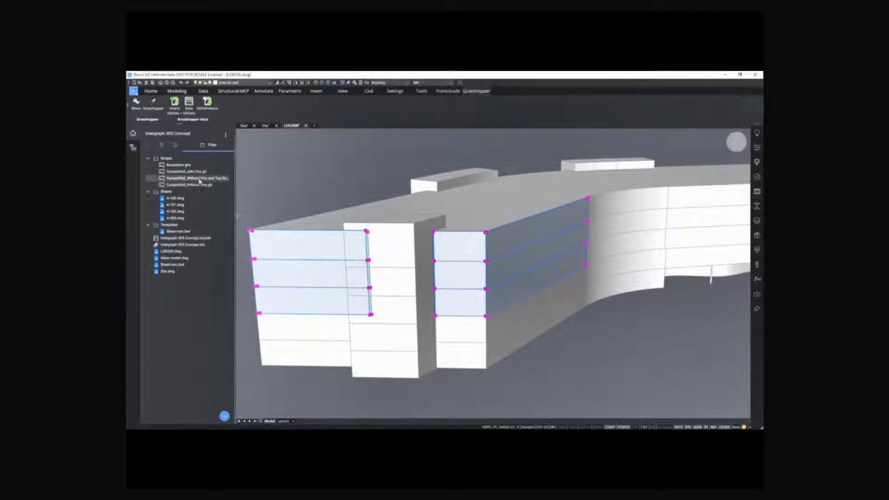
right_click(172, 180)
left_click(199, 194)
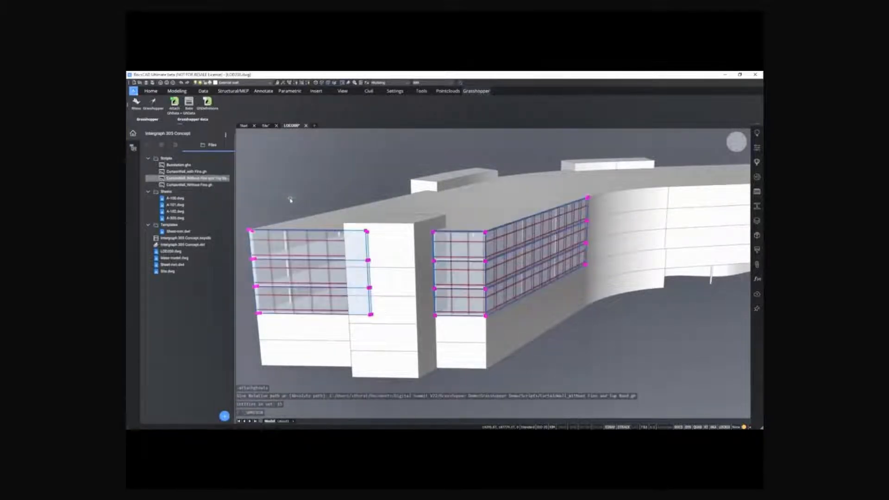
Step: Select the second-type curtain walls and attach the CurtainWall_with Fins.gh script's data to them
scroll(290, 199, "down", 2)
scroll(583, 175, "up", 2)
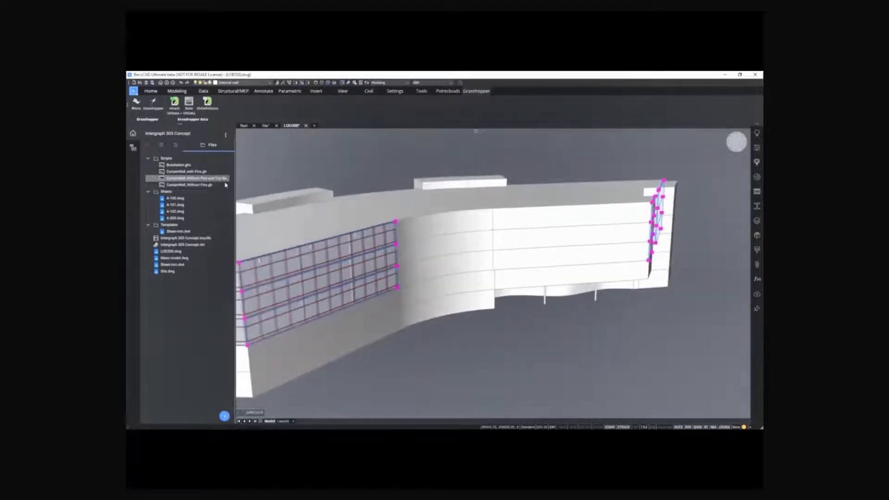
left_click(133, 147)
left_click(148, 149)
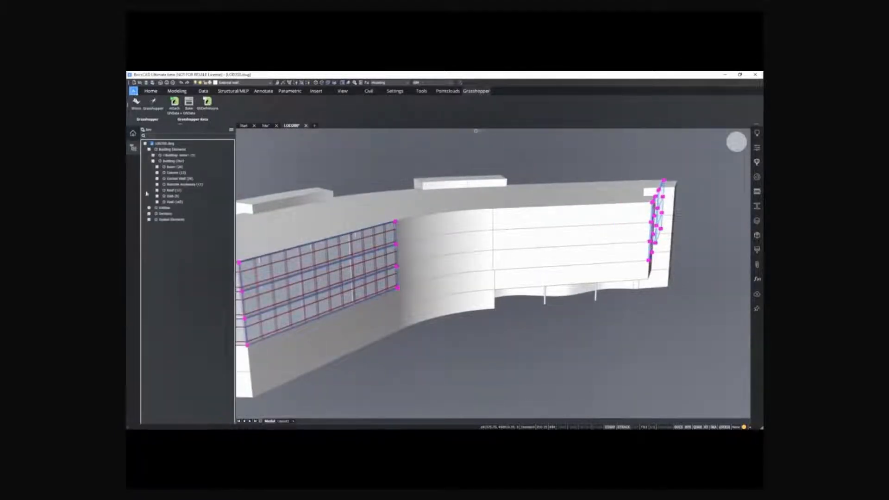
left_click(157, 179)
left_click(179, 190)
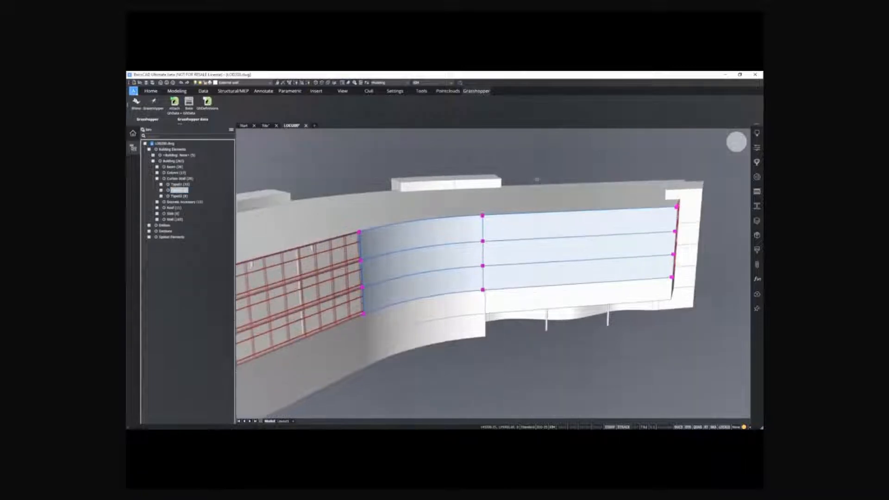
left_click(133, 133)
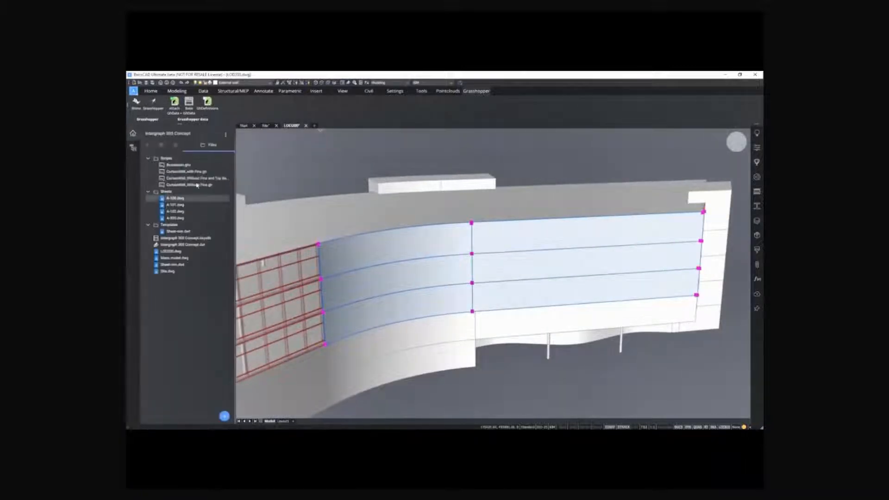
right_click(200, 172)
left_click(190, 185)
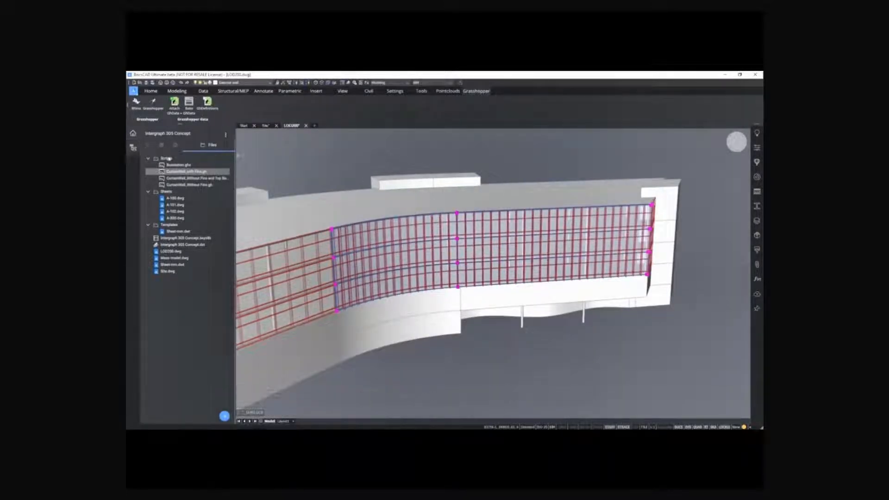
Step: Select the third-type curtain walls and attach the CurtainWall_Without Fins.gh script's data to them
left_click(133, 147)
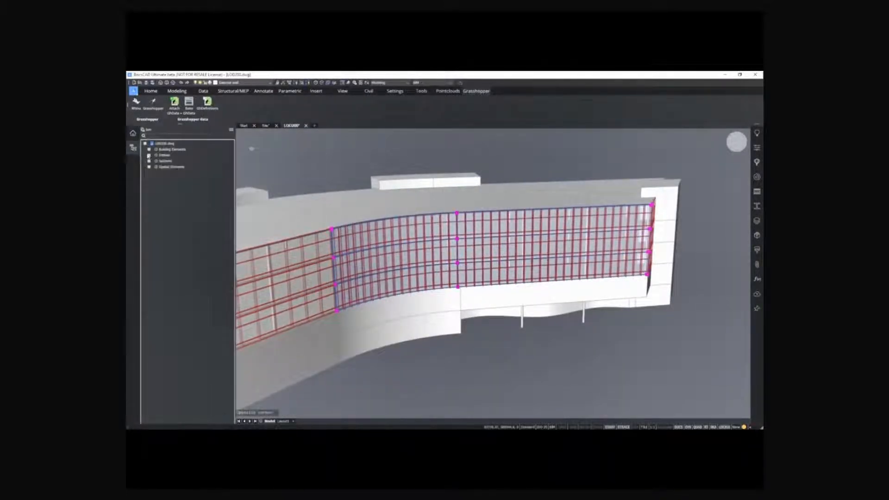
left_click(157, 179)
left_click(180, 196)
scroll(554, 259, "down", 4)
mouse_move(554, 271)
middle_mouse_down("shift")
mouse_move(552, 244)
mouse_move(553, 255)
middle_mouse_up("shift")
left_click(133, 134)
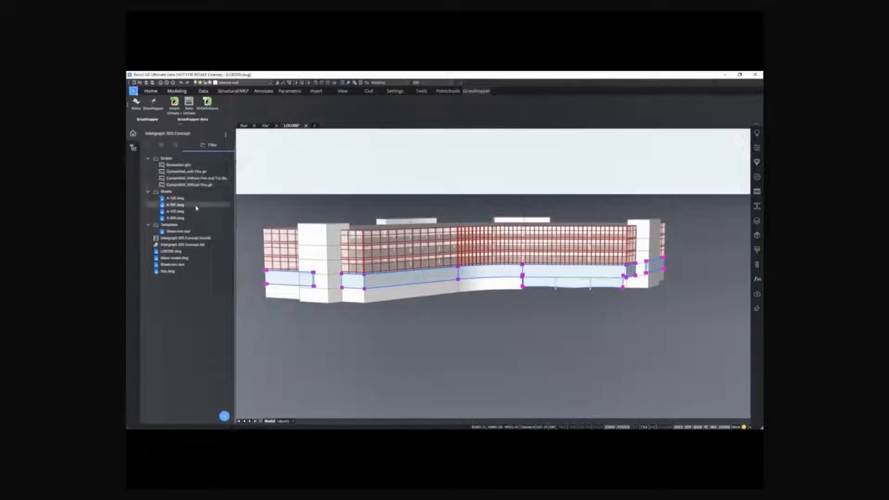
right_click(202, 185)
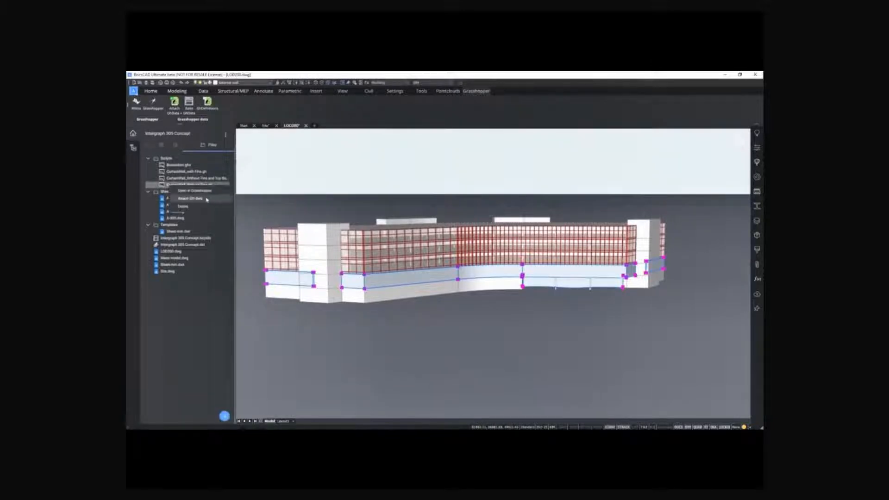
left_click(190, 198)
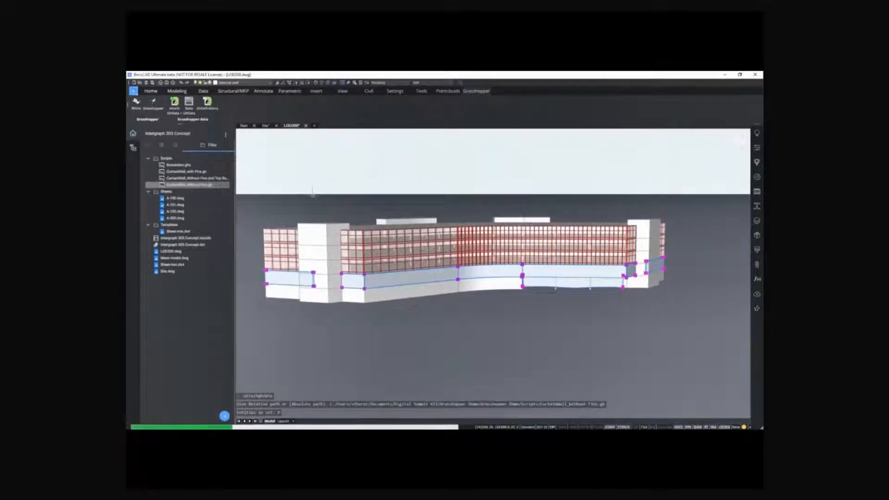
Step: Select all of the building's curtain walls and bake their Grasshopper data
left_click(335, 180)
key("Escape")
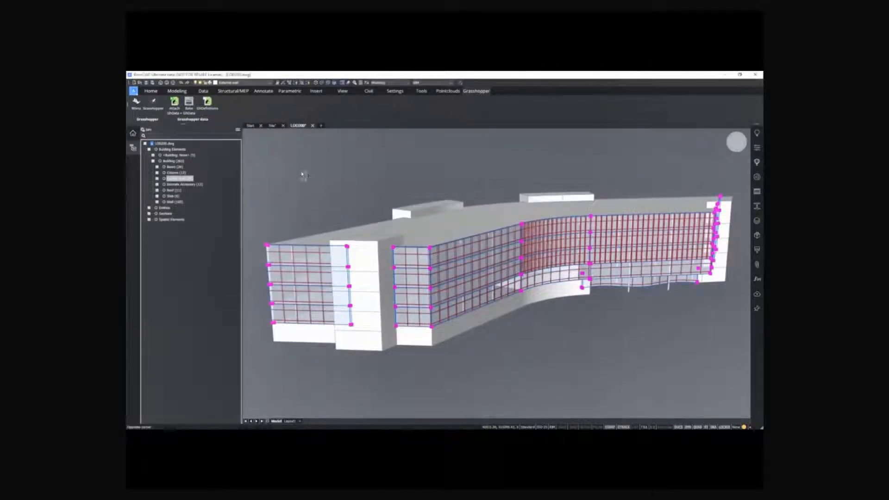
left_click(190, 111)
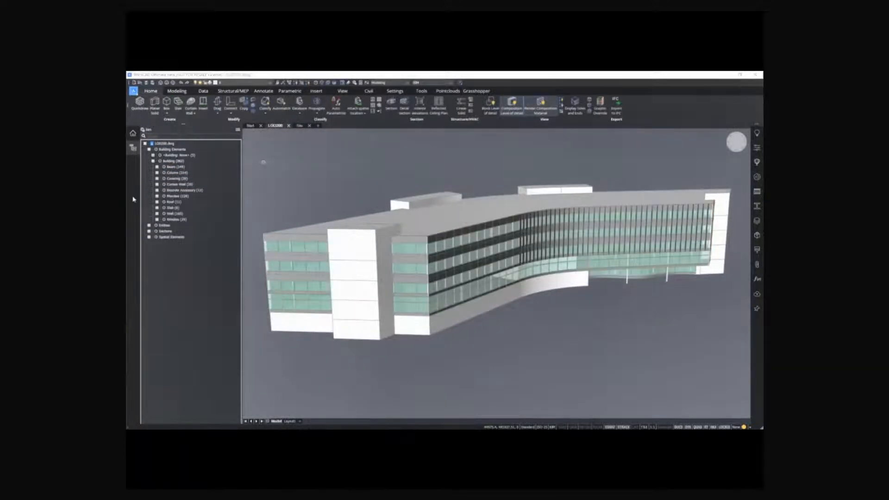
Step: Inspect the baked facade by highlighting its window, covering and member elements in turn
left_click(310, 171)
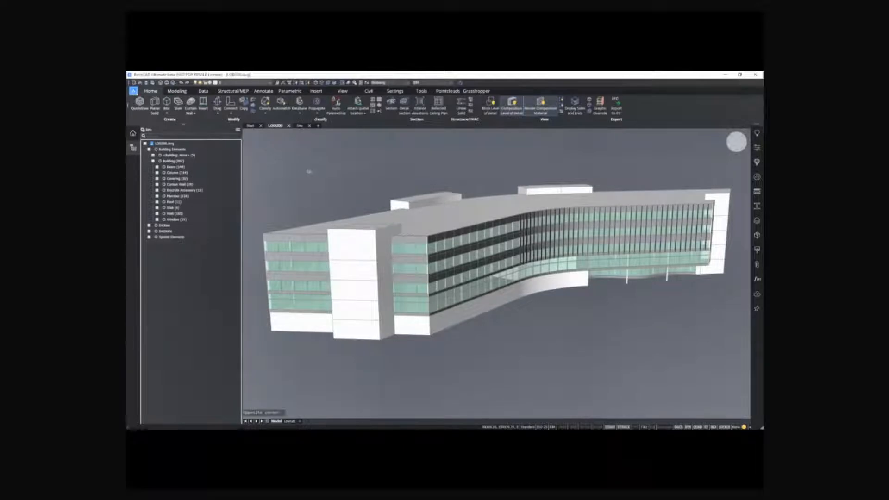
left_click(173, 220)
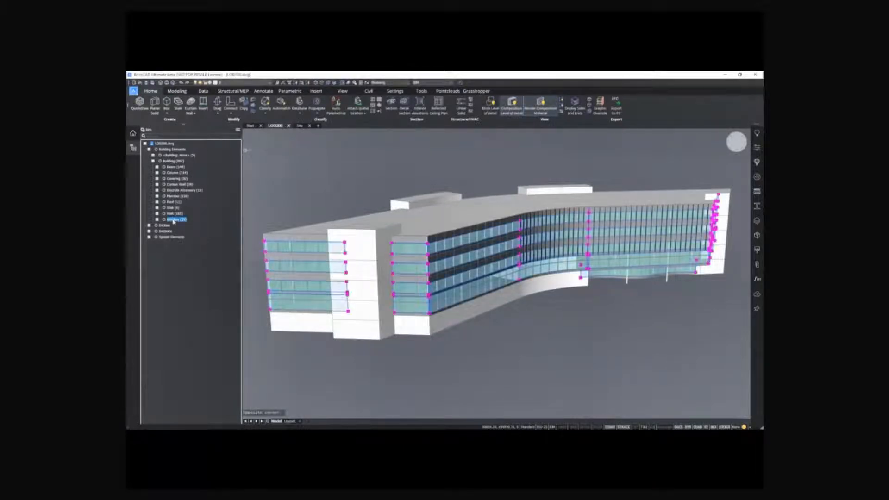
left_click(174, 178)
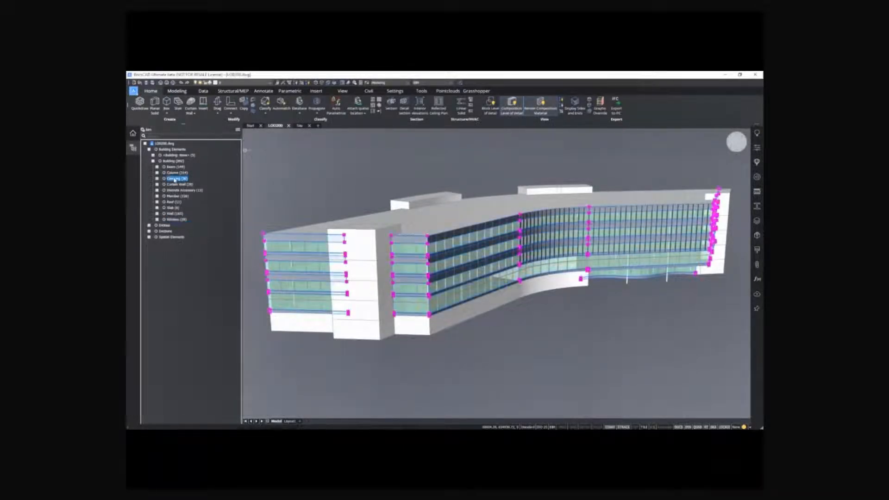
left_click(176, 197)
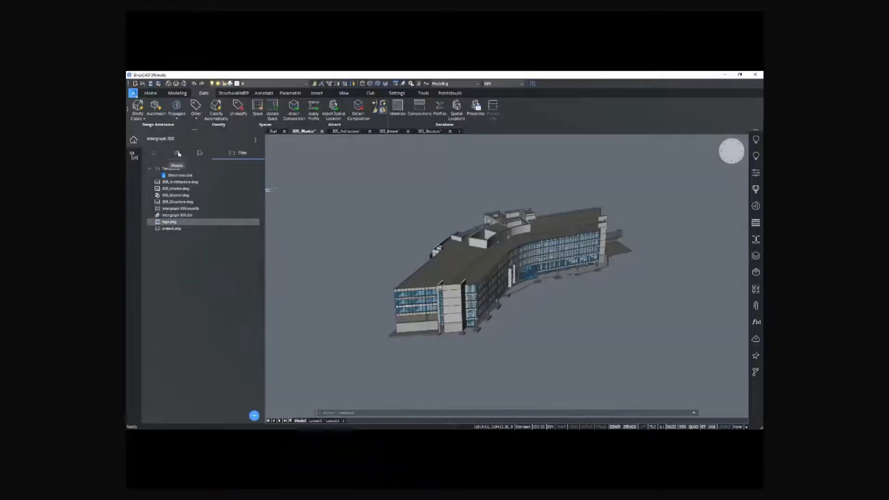
Step: Open the Sheetset Setup for the Intergraph 305 project
left_click(179, 153)
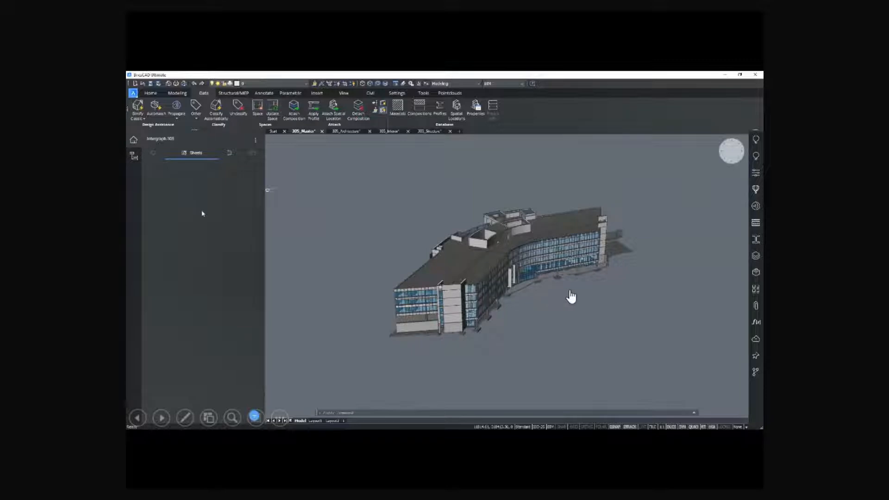
left_click(254, 416)
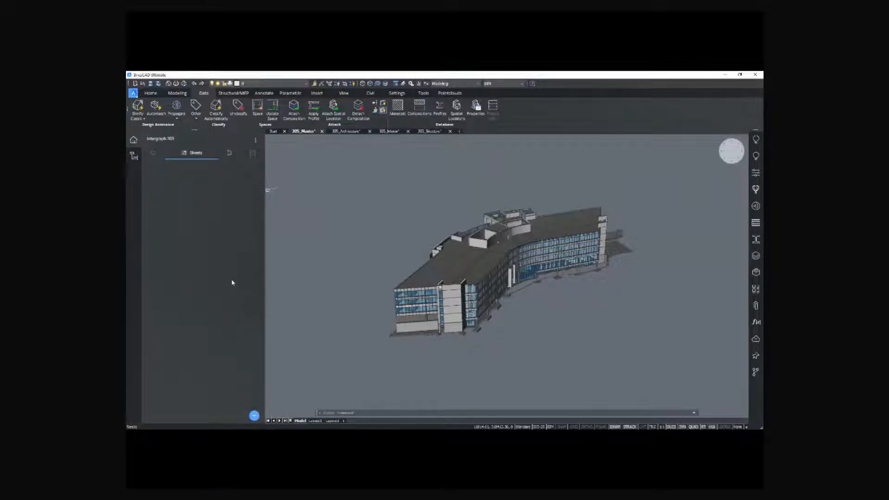
left_click(255, 140)
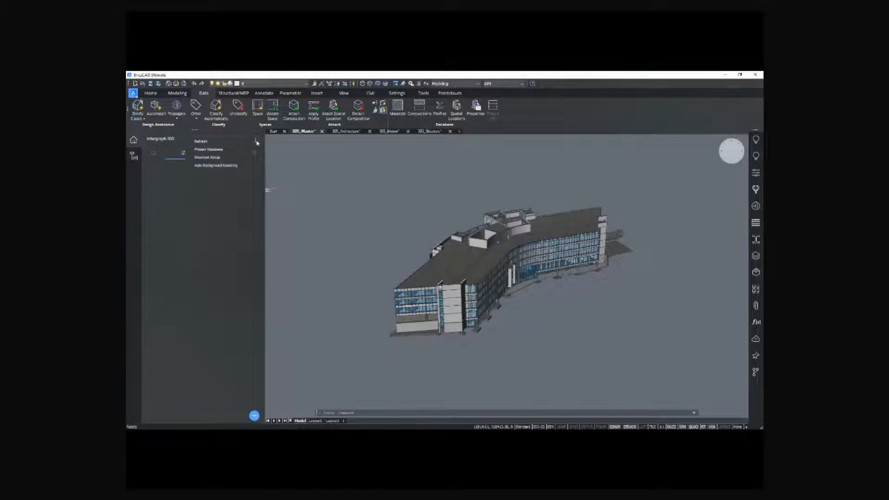
left_click(234, 160)
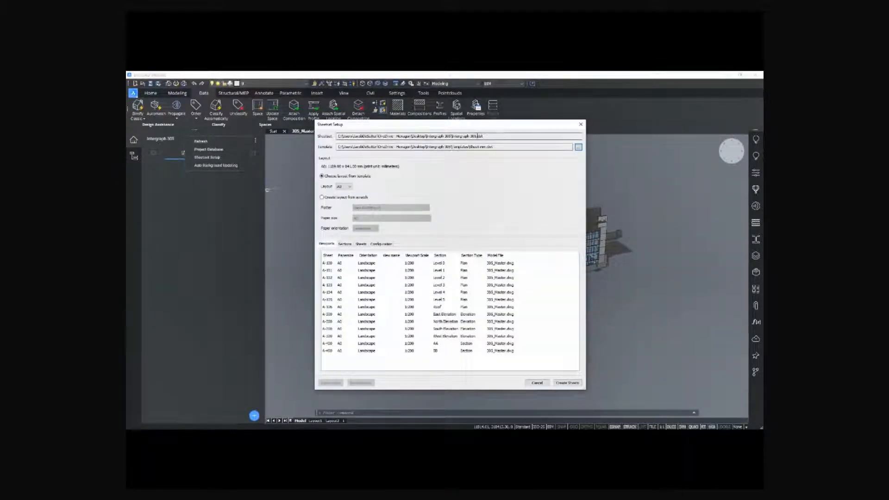
Step: Review the planned viewports by highlighting the plan, elevation and section rows in turn, and clear the highlighting
left_click(369, 265)
left_click(364, 307, "shift")
left_click(361, 315)
left_click(361, 337, "shift")
left_click(361, 345)
left_click(362, 352, "shift")
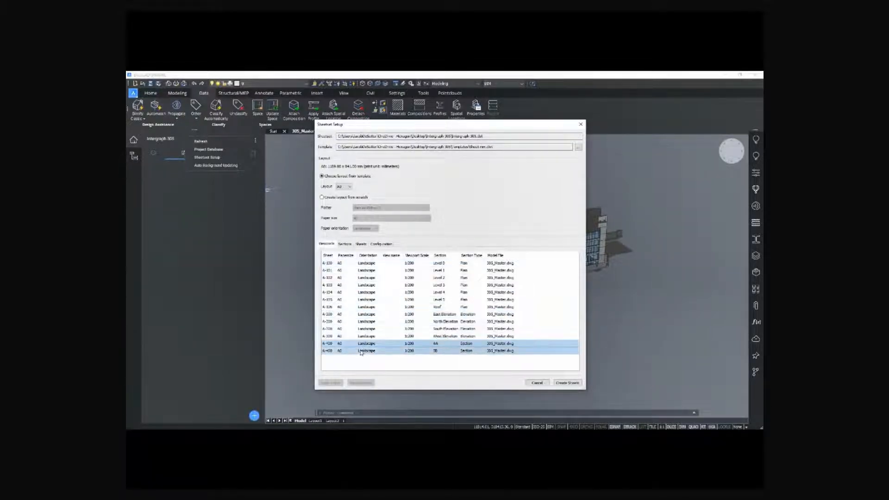
left_click(361, 359)
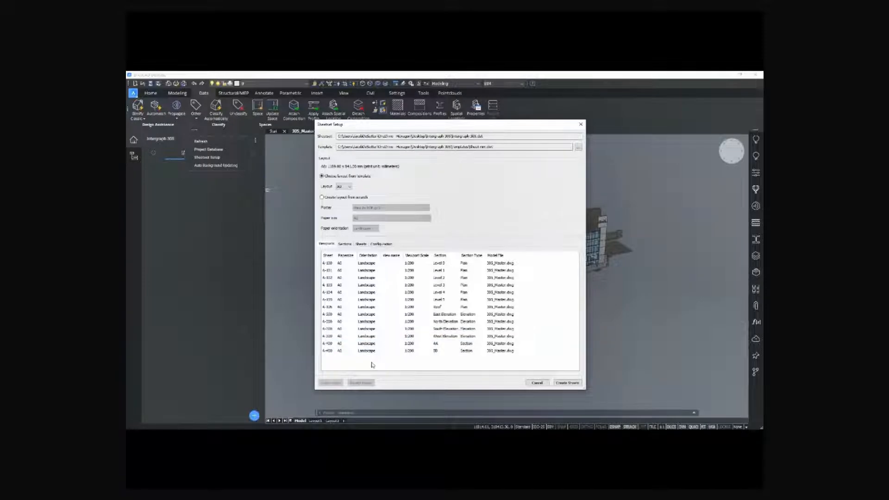
Step: Try excluding the Level 0 and Level 1 plans from the sheet set's sections, and include them again
left_click(344, 244)
left_click(332, 270)
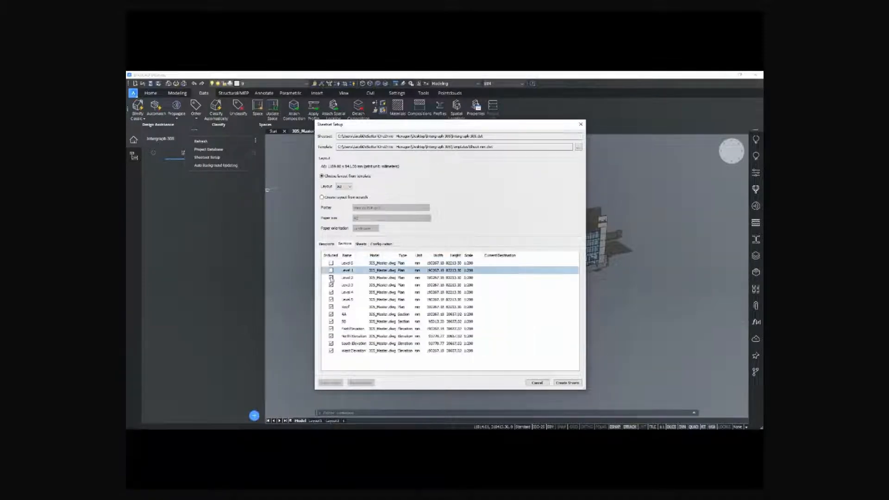
left_click(331, 263)
Step: Examine the viewport layout preview of each sheet from A-100 to A-400, and return to A-100
left_click(361, 244)
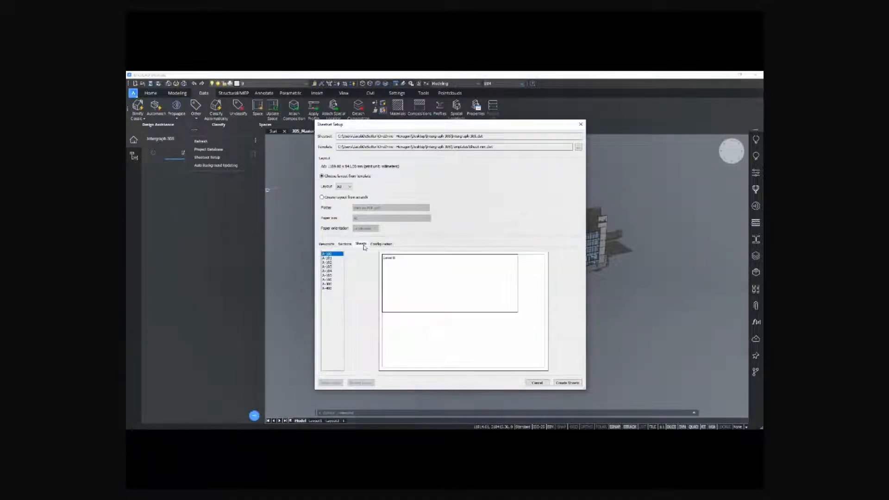
left_click(336, 258)
key("Down")
key("Down")
key("Down")
key("Down")
key("Down")
key("Down")
key("Down")
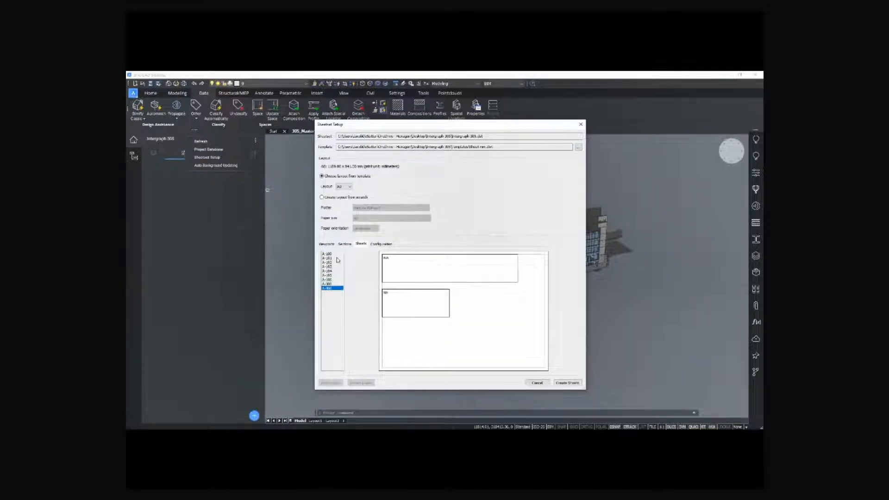
left_click(333, 254)
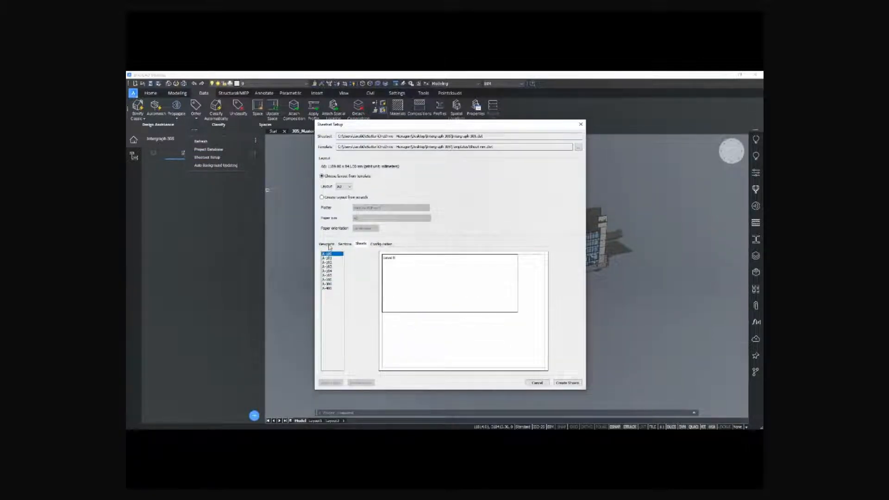
Step: Set the Level 0 plan's viewport scale to 1:100 and preview the layout of sheet A-100
left_click(326, 244)
double_click(428, 264)
left_click(429, 263)
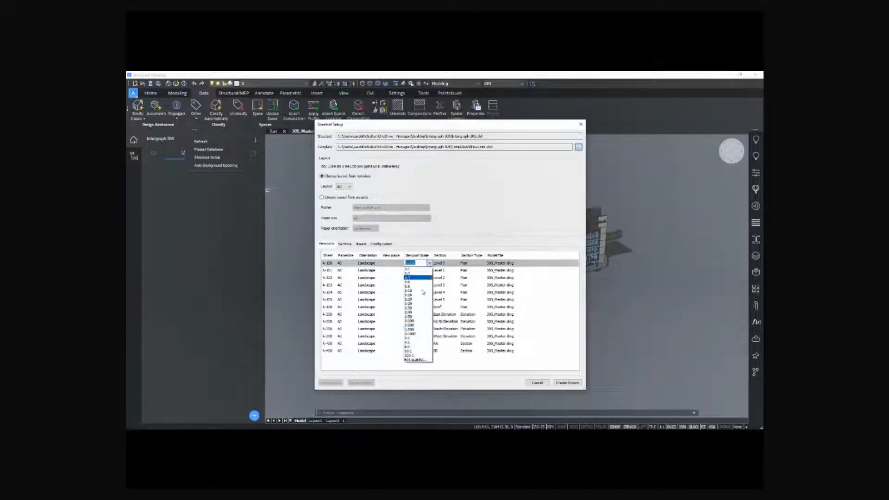
left_click(410, 322)
left_click(406, 271)
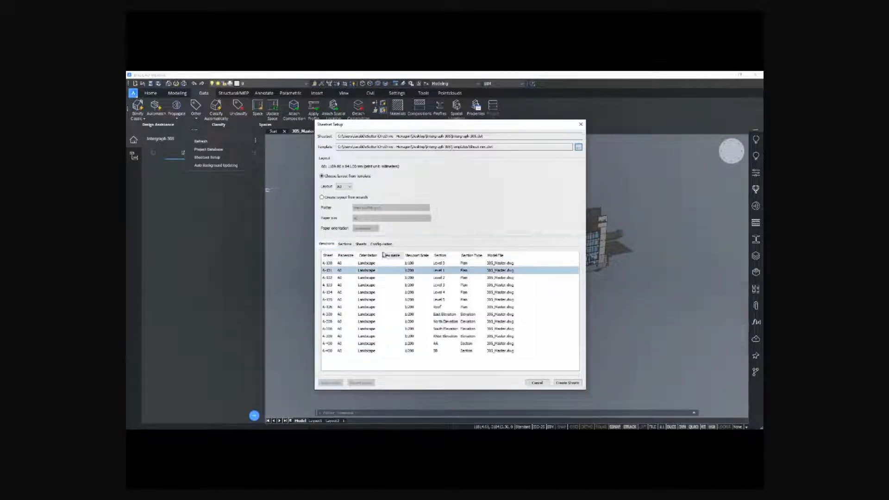
left_click(362, 245)
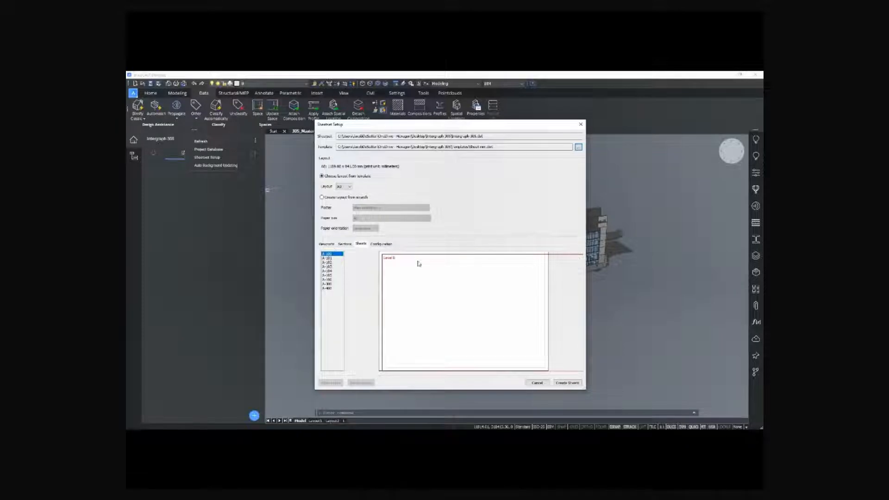
Step: Set the Level 0 plan's viewport scale to 1:500 and preview the layout of sheet A-100
left_click(327, 244)
left_click(423, 266)
left_click(422, 265)
left_click(419, 329)
left_click(363, 244)
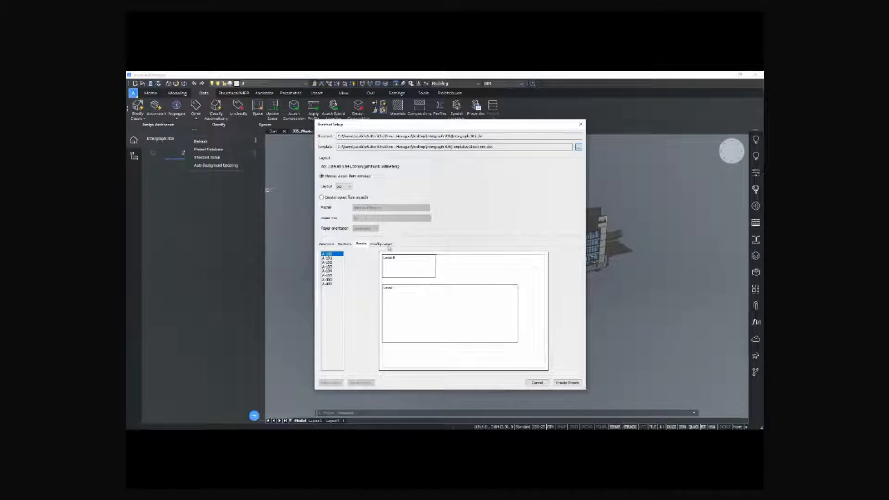
Step: Review the sheet folder, category numbering and margin configuration, and create the sheets
left_click(389, 246)
scroll(412, 287, "down", 2)
scroll(419, 345, "down", 2)
left_click(567, 383)
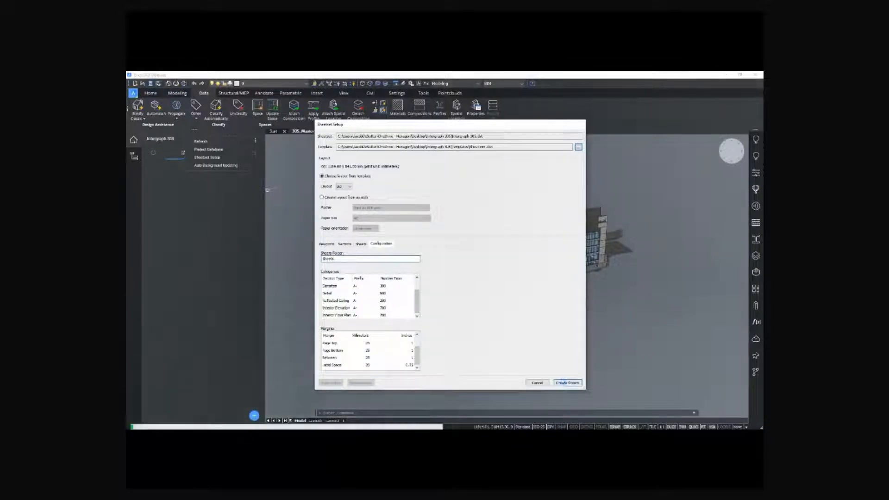
Step: Display the Level 0 view on sheet A-100 and update it immediately
right_click(191, 176)
left_click(205, 194)
scroll(436, 228, "down", 3)
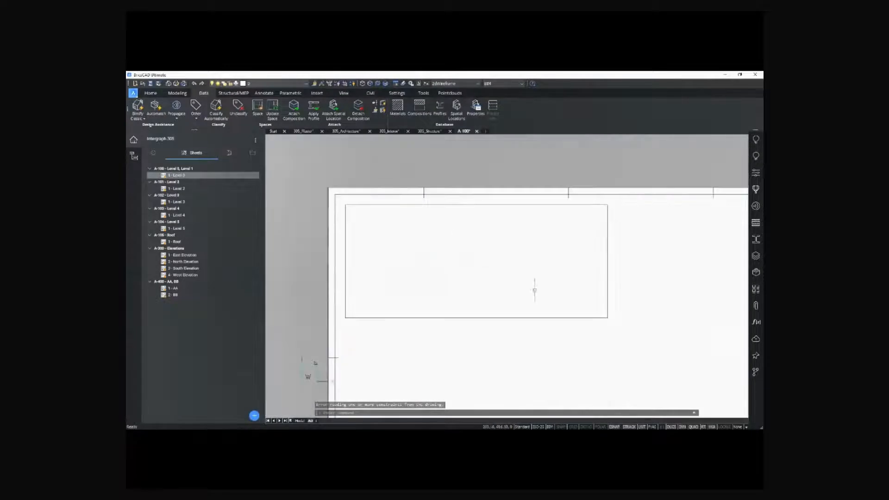
scroll(537, 289, "down", 4)
middle_click_drag(568, 295, 424, 198)
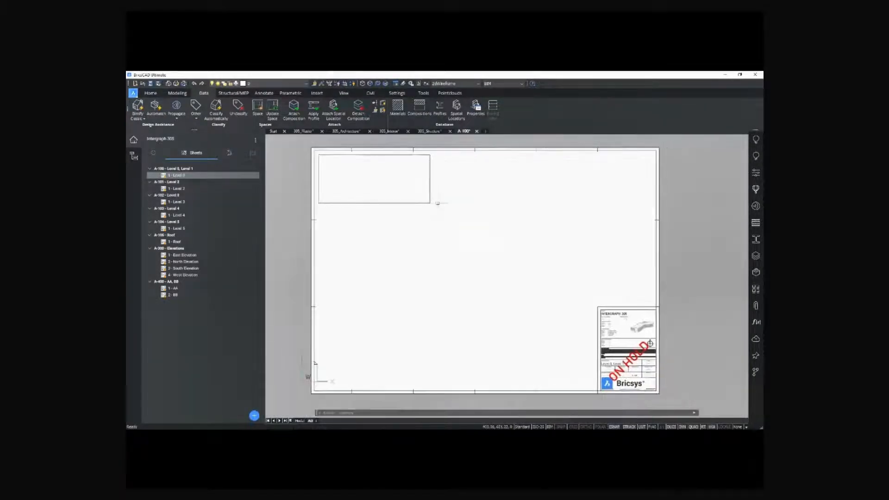
right_click(183, 177)
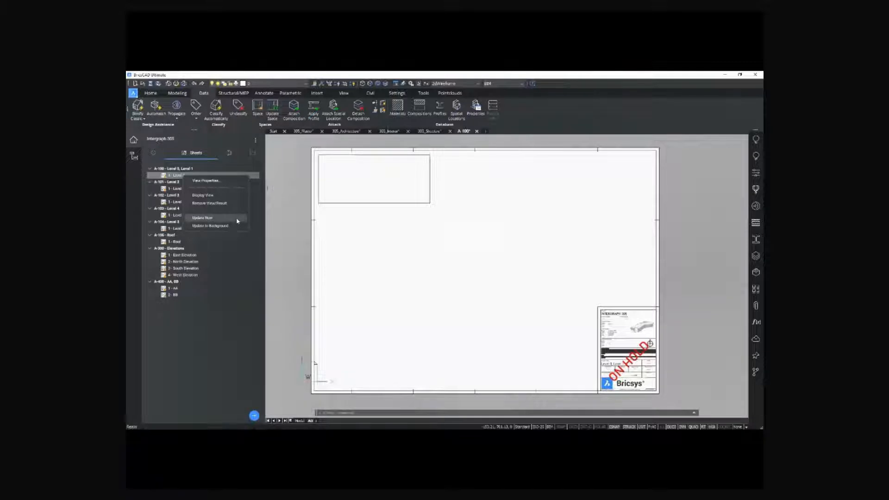
left_click(237, 219)
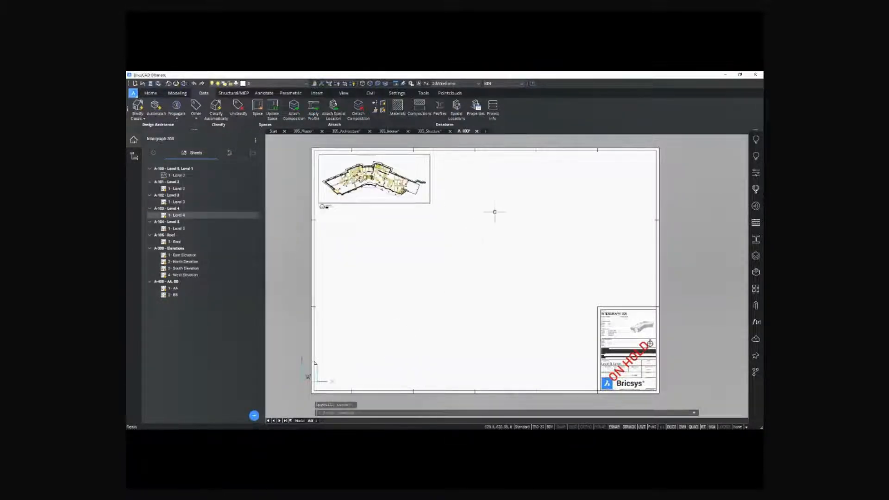
Step: Check the automatic background updating option and examine the Level 0 plan on sheet A-100 up close
left_click(176, 190)
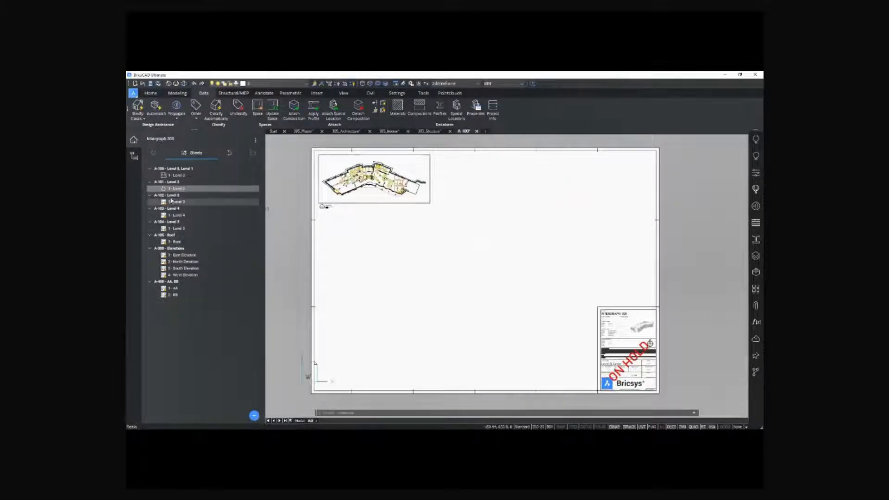
left_click(255, 141)
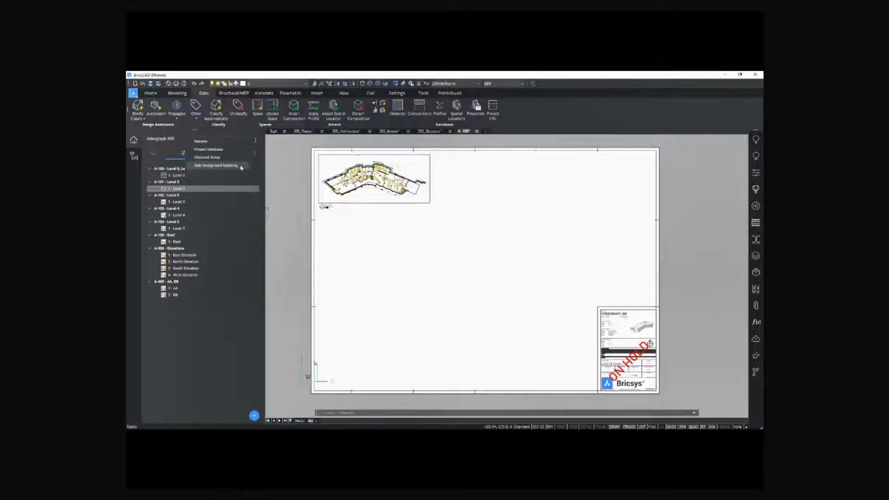
left_click(273, 146)
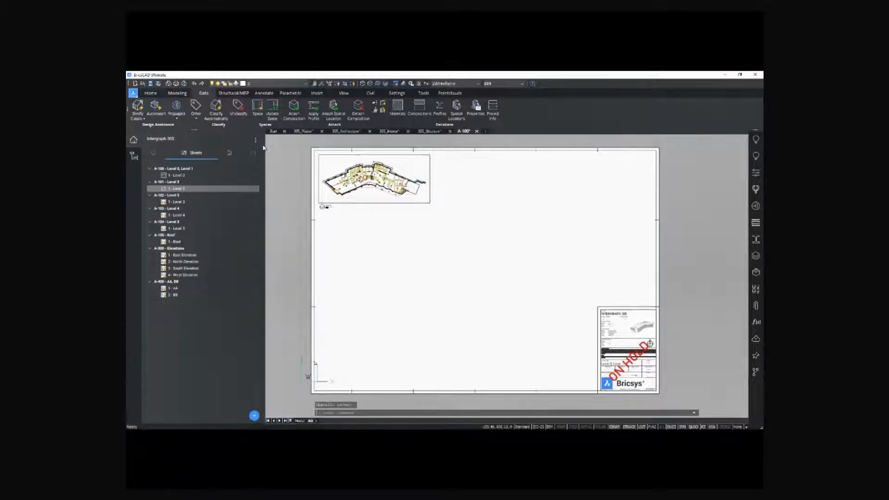
scroll(355, 168, "up", 5)
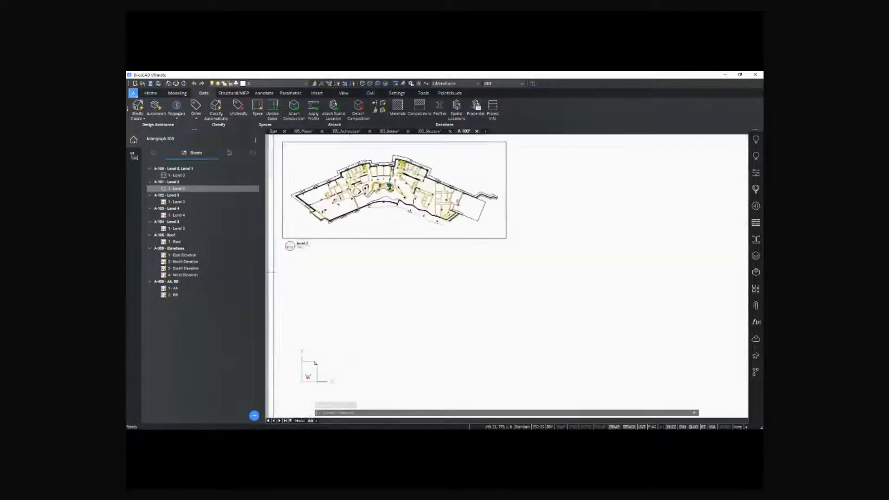
scroll(362, 217, "up", 1)
middle_click_drag(362, 217, 431, 289)
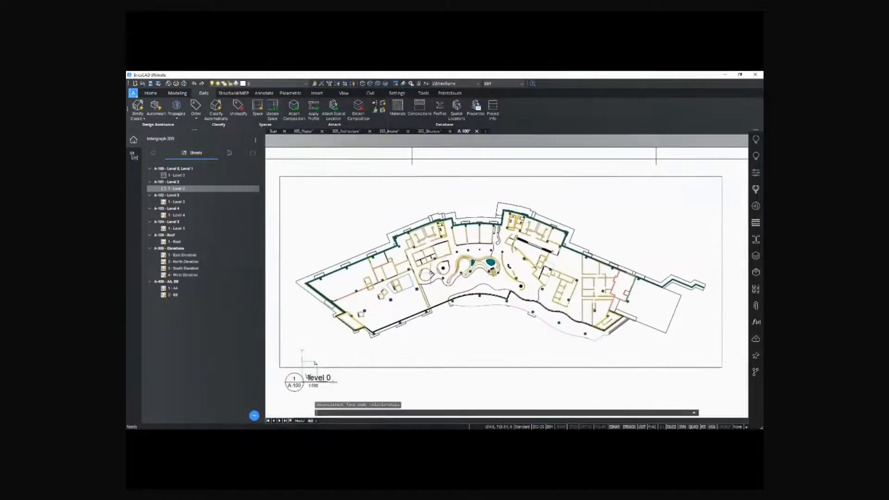
scroll(315, 363, "down", 2)
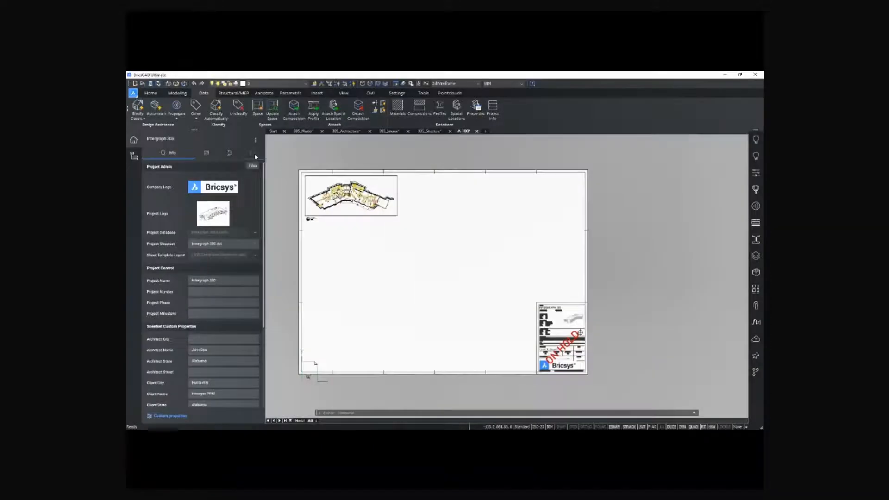
Step: Import the Columns - Level 0 schedule from the Resources folder on the desktop into the project
left_click(242, 153)
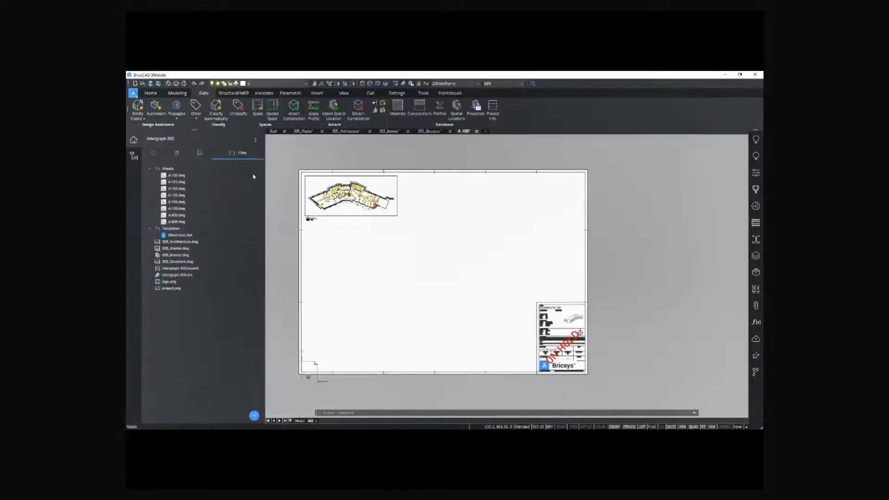
left_click(253, 416)
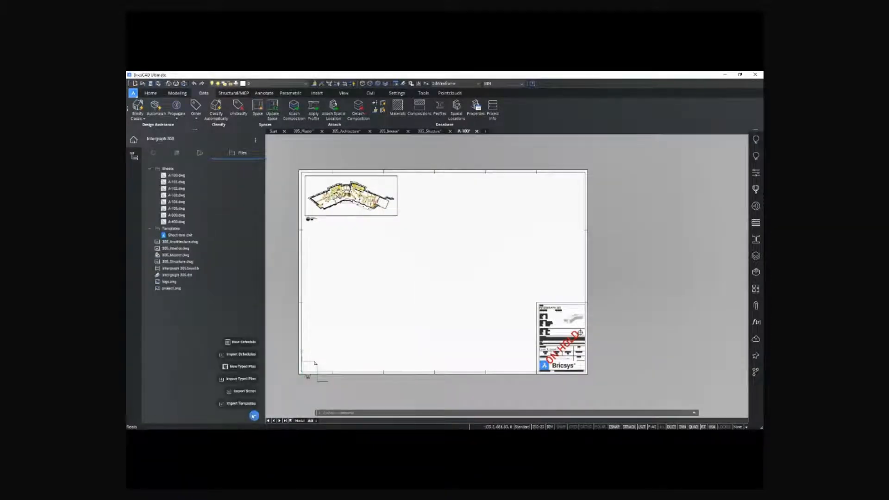
left_click(241, 355)
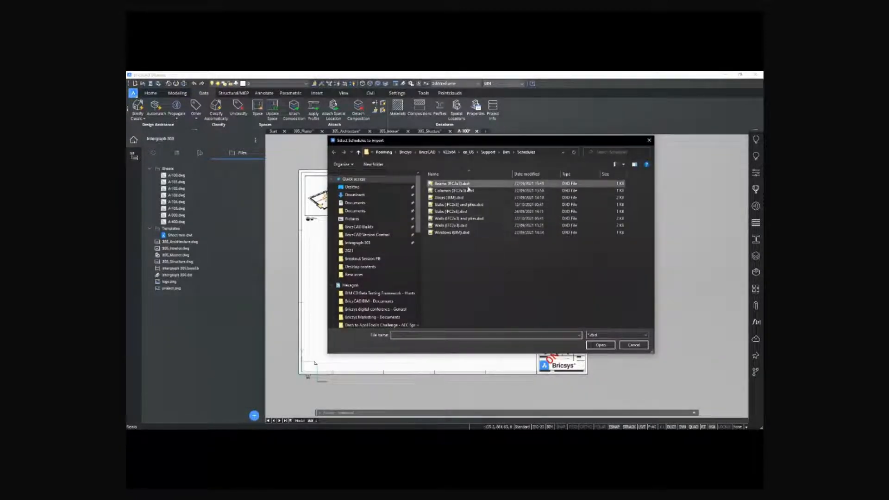
left_click(352, 188)
double_click(456, 198)
left_click(451, 190)
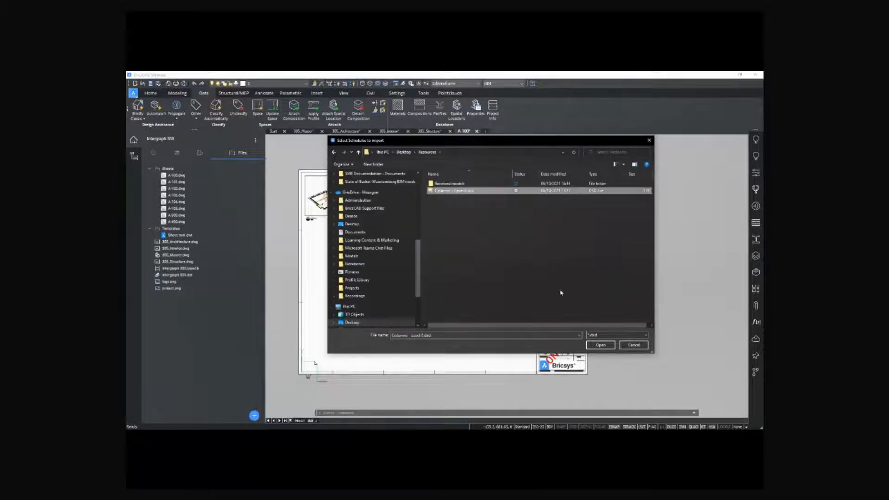
left_click(600, 345)
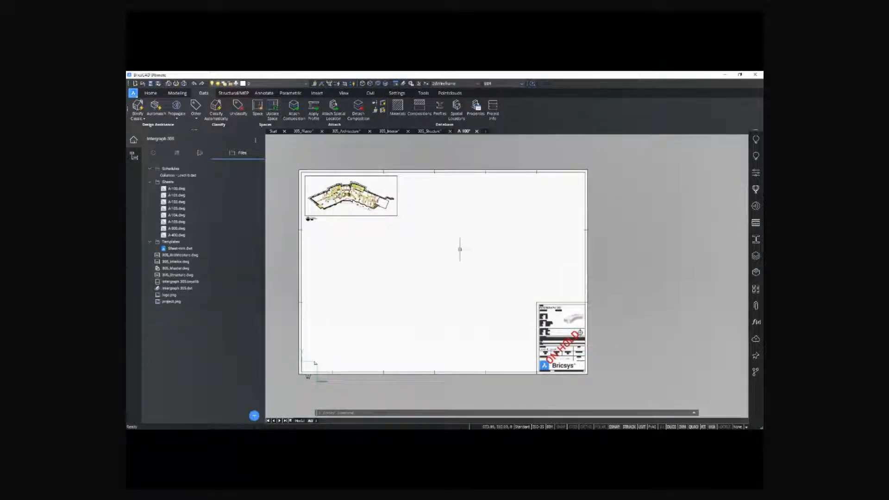
Step: Edit the Columns - Level 0 schedule: review its column filter and exclude the block view properties from the extracted data
right_click(192, 175)
left_click(221, 191)
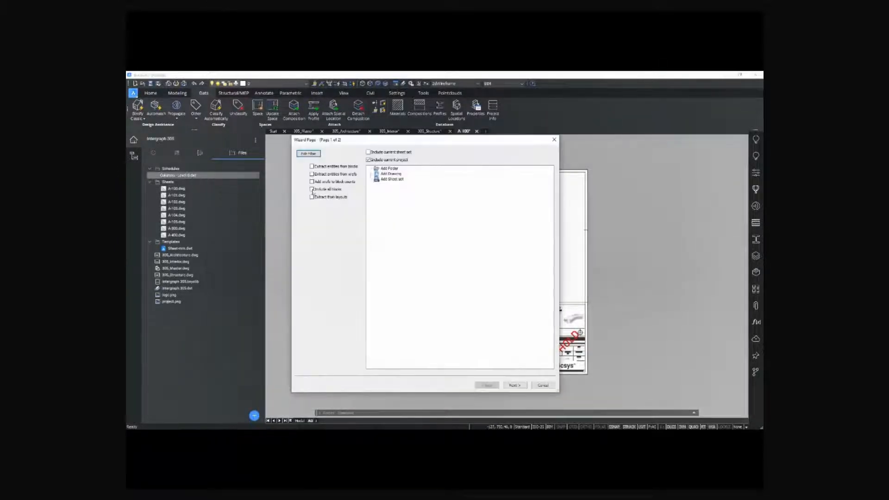
left_click(308, 153)
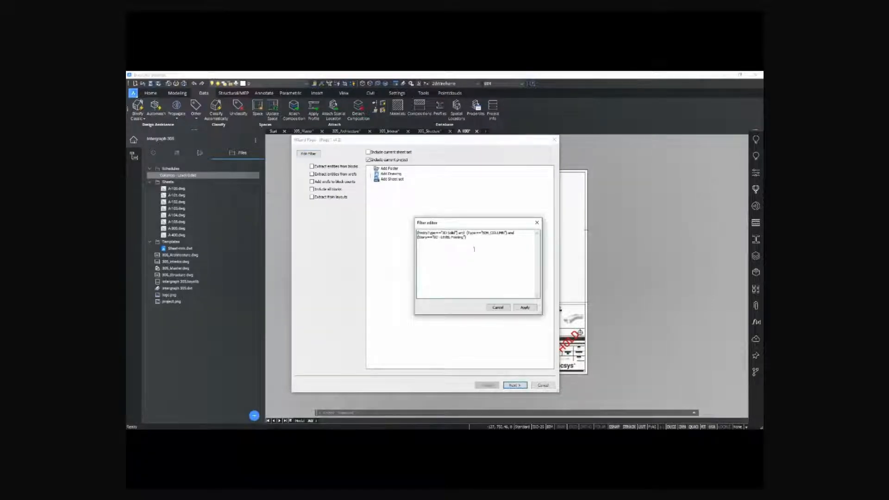
mouse_move(471, 250)
left_click(525, 307)
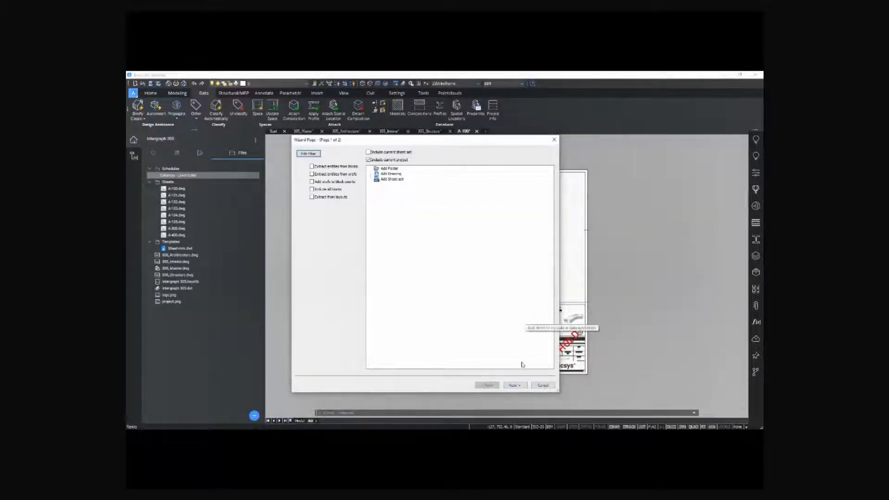
left_click(516, 385)
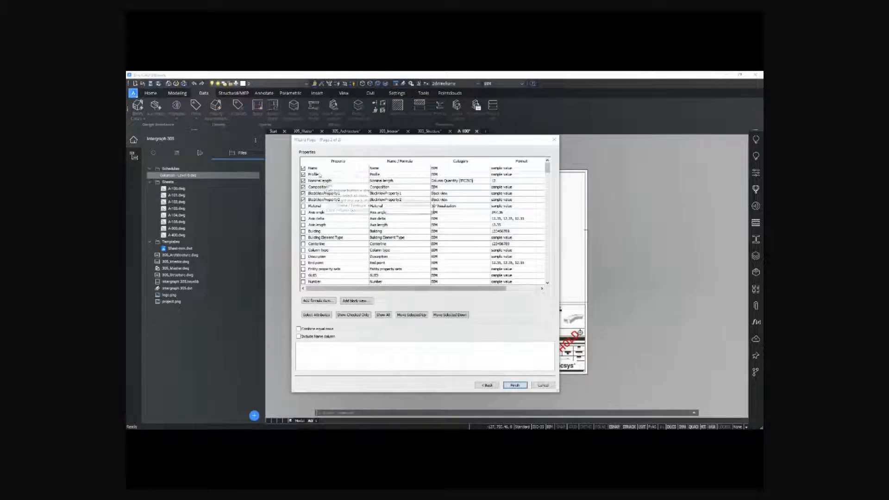
left_click(303, 194)
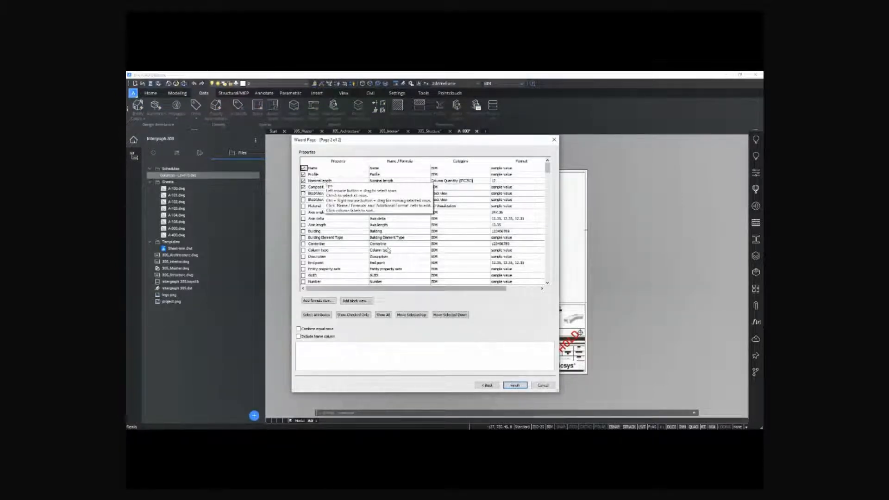
left_click(517, 385)
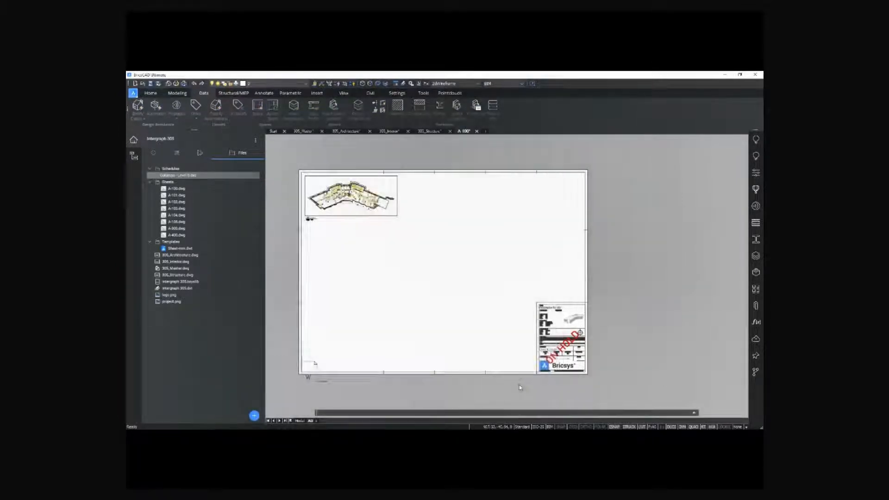
Step: Place the Columns - Level 0 schedule on sheet A-100 beside the Level 0 plan and inspect the table
right_click(195, 176)
left_click(224, 184)
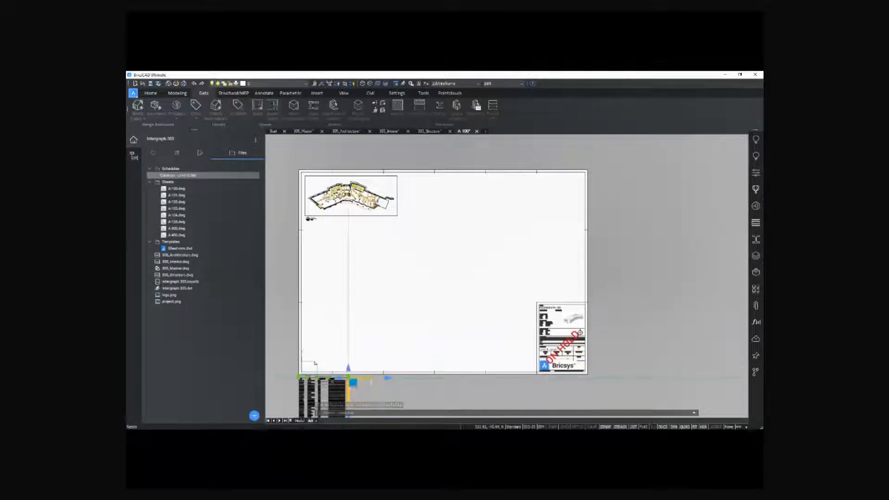
left_click(352, 382)
left_click(449, 175)
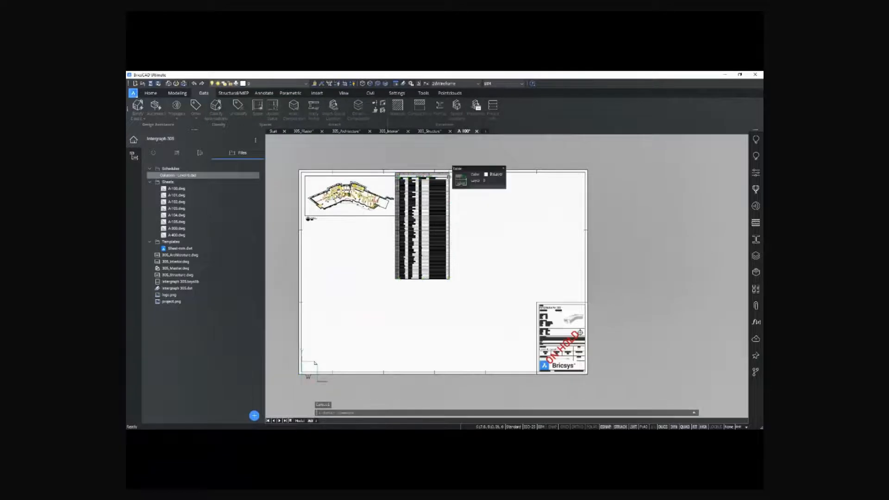
scroll(421, 175, "up", 6)
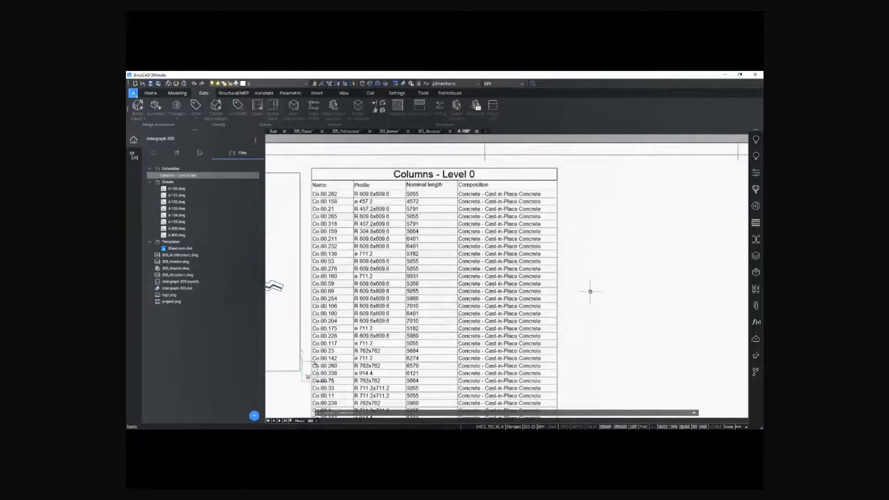
middle_click_drag(589, 345, 588, 202)
scroll(589, 203, "down", 5)
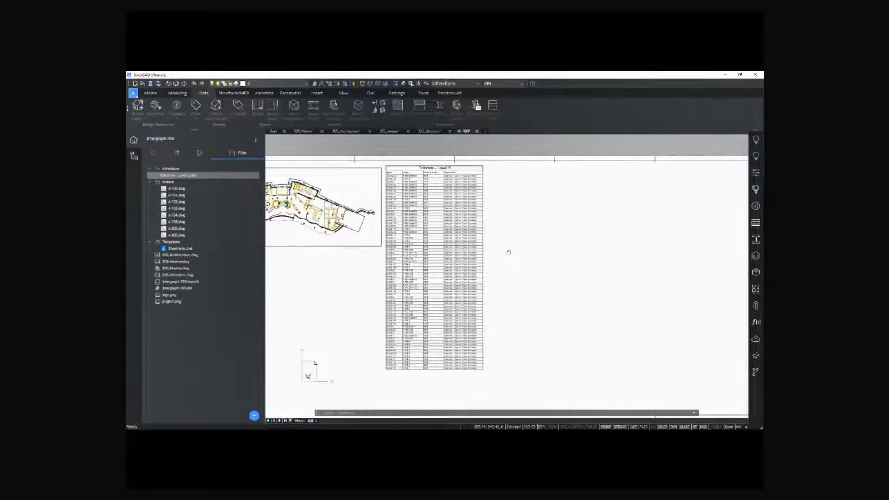
scroll(509, 252, "down", 4)
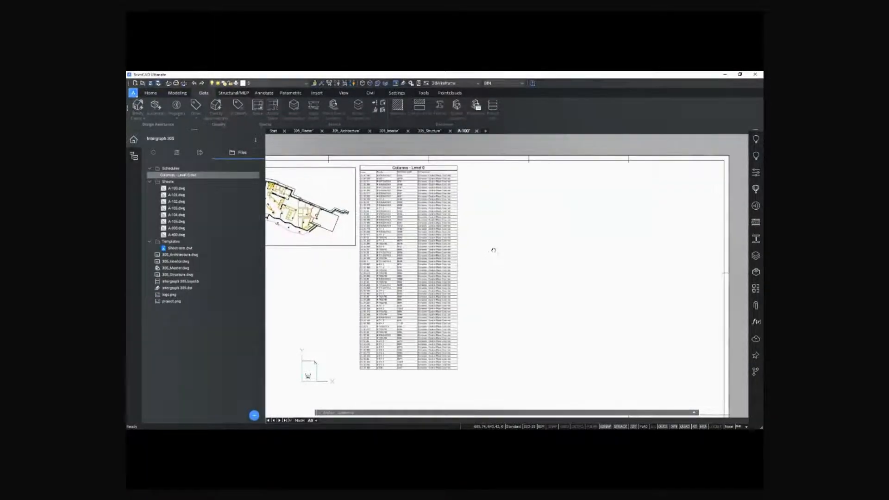
Step: Import the Wall & Column Schedules.py script into the project
left_click(254, 415)
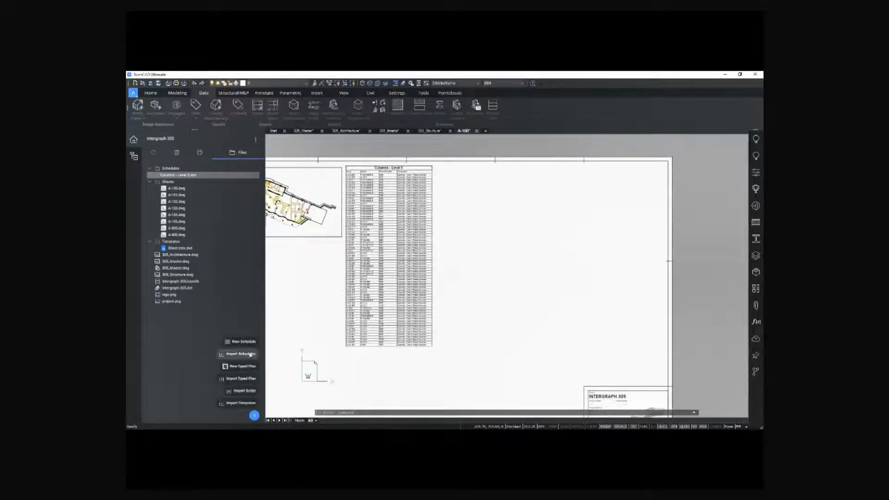
left_click(249, 392)
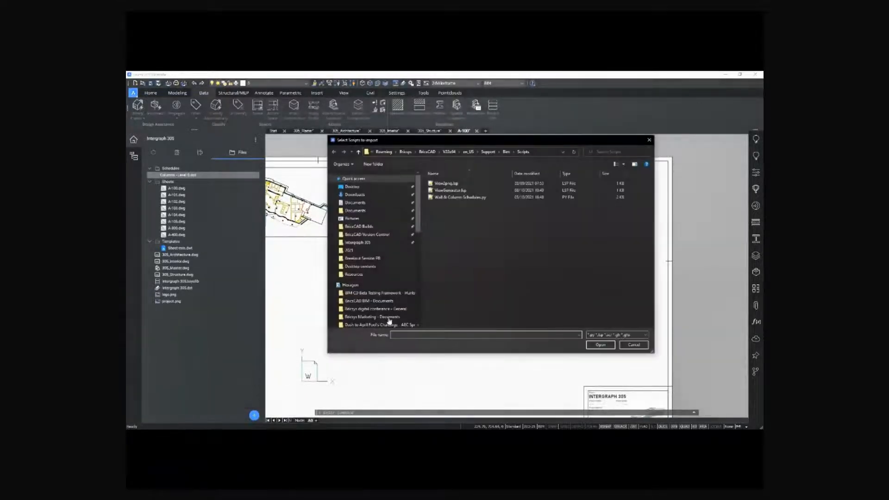
left_click(484, 199)
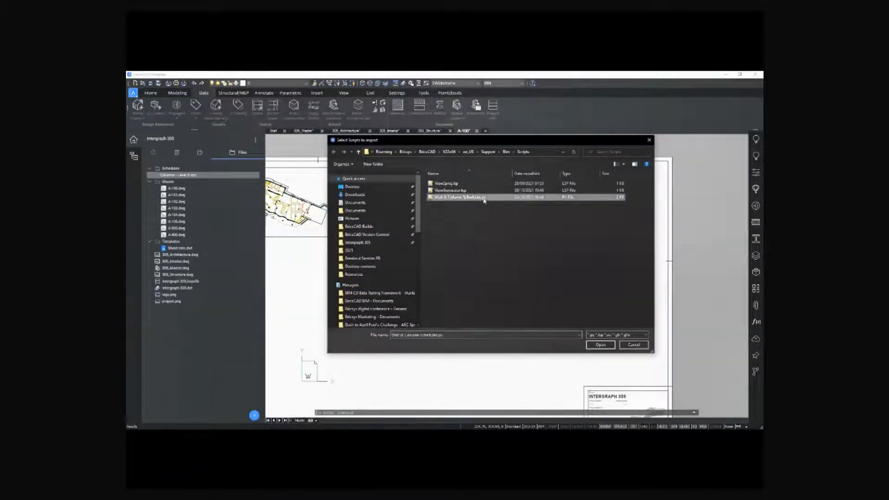
left_click(601, 345)
Step: Run the Wall & Column Schedules.py script on the 305_Master model
left_click(210, 190)
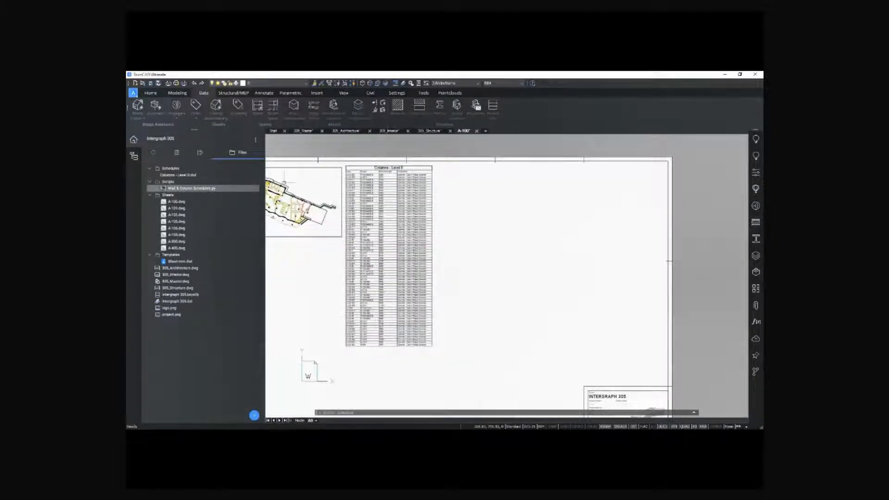
left_click(302, 132)
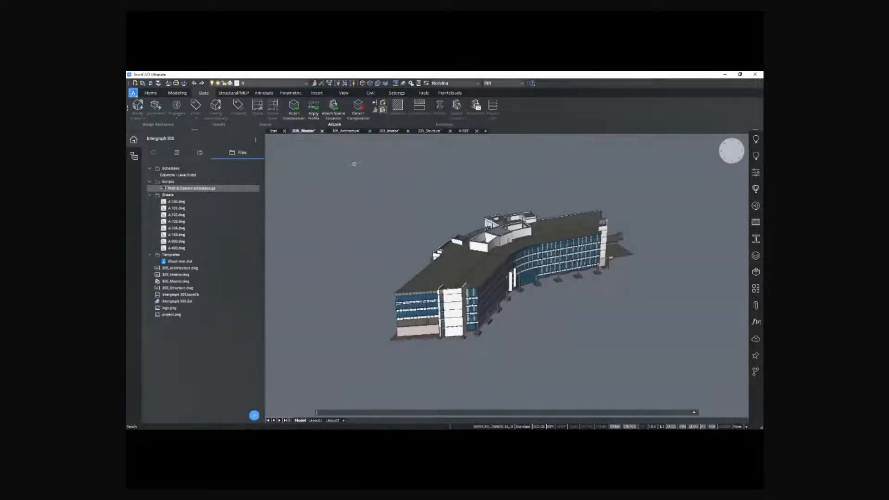
right_click(204, 190)
left_click(239, 199)
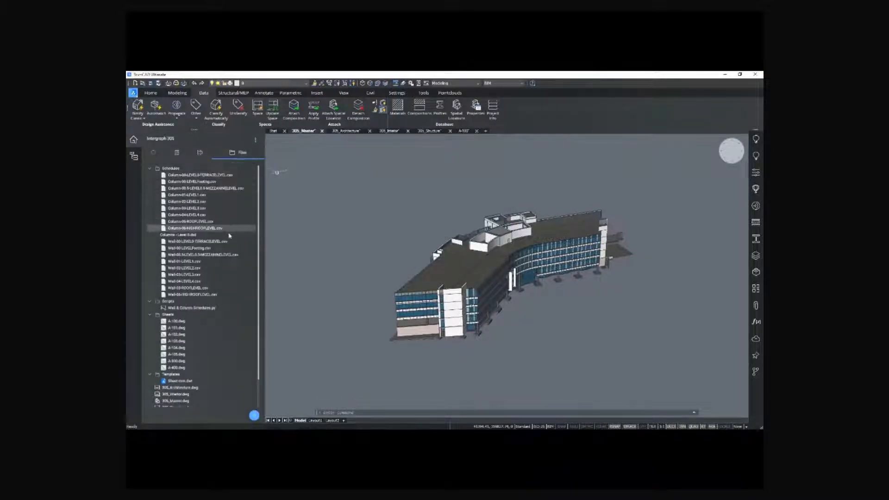
Step: Place Column-00-LEVELFooting.csv as a data-linked table on sheet A-100 beside the Columns - Level 0 schedule and inspect it
left_click(464, 131)
right_click(202, 183)
left_click(219, 189)
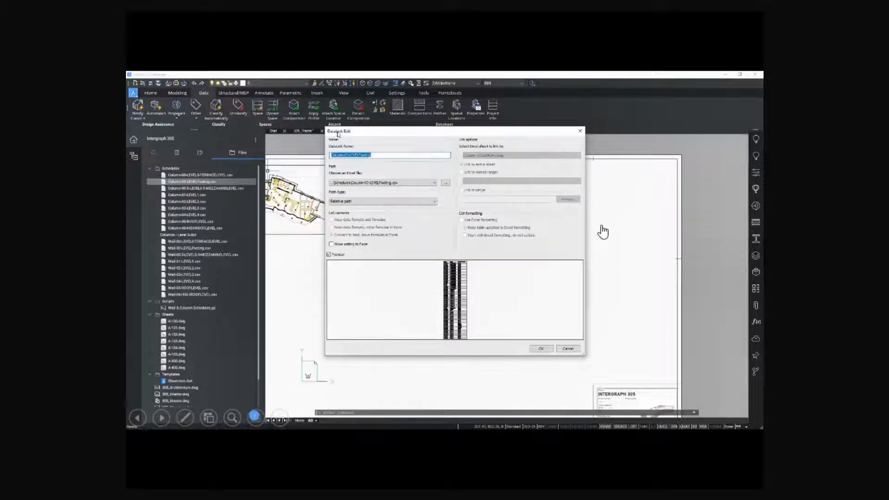
left_click(549, 349)
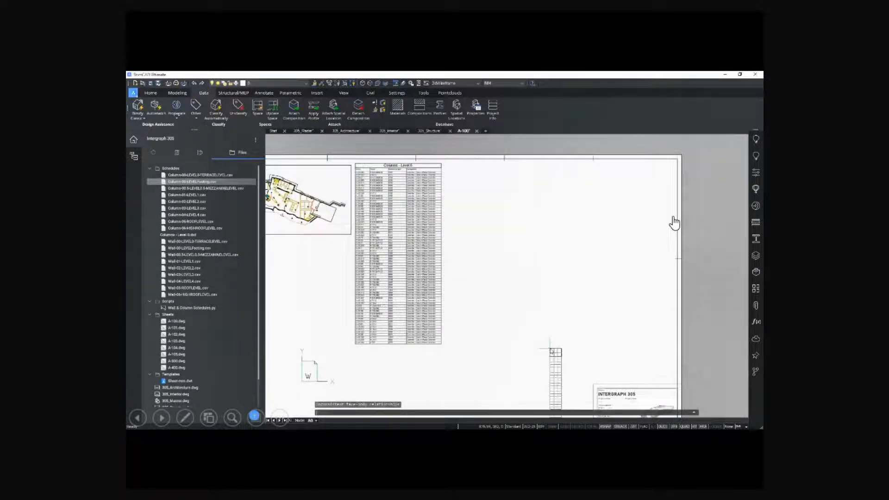
left_click(445, 160)
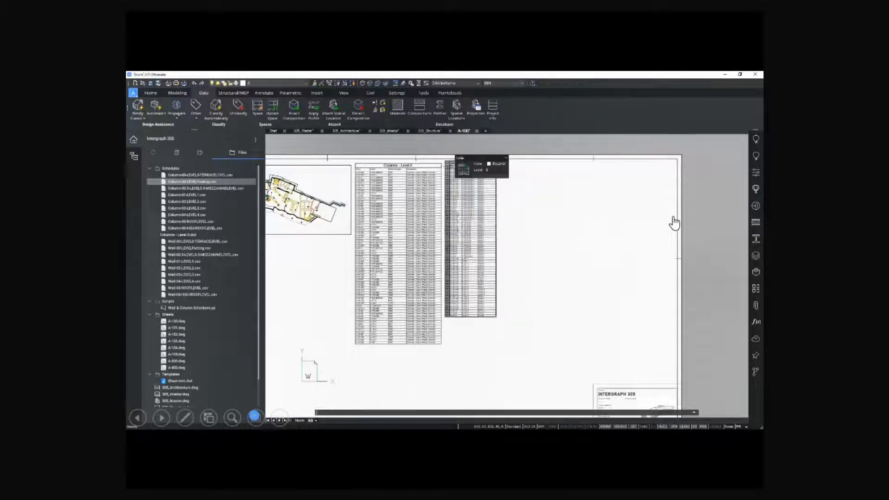
scroll(457, 172, "up", 5)
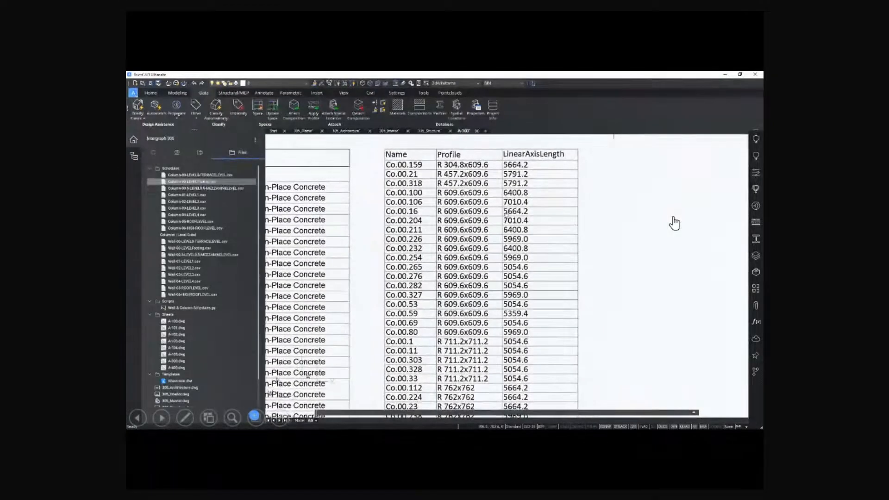
scroll(674, 223, "down", 3)
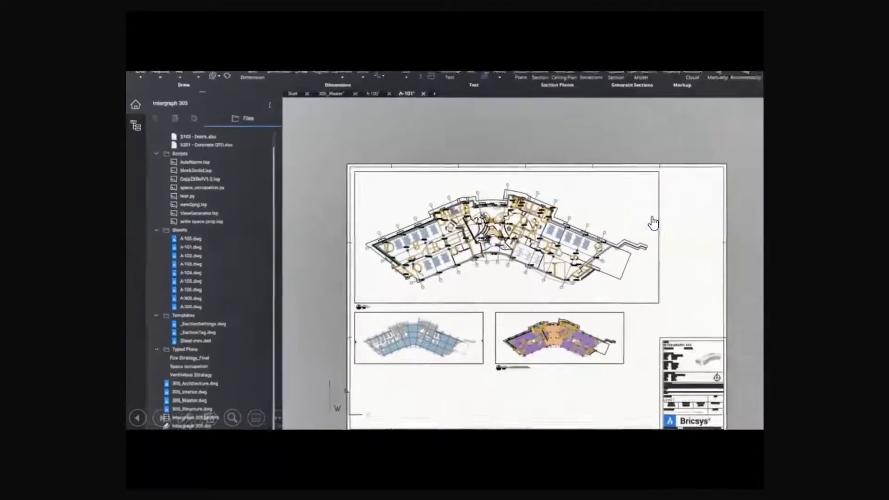
Step: Run the space_occupation.py script on the 305_Master model and refresh the project files
left_click(233, 179)
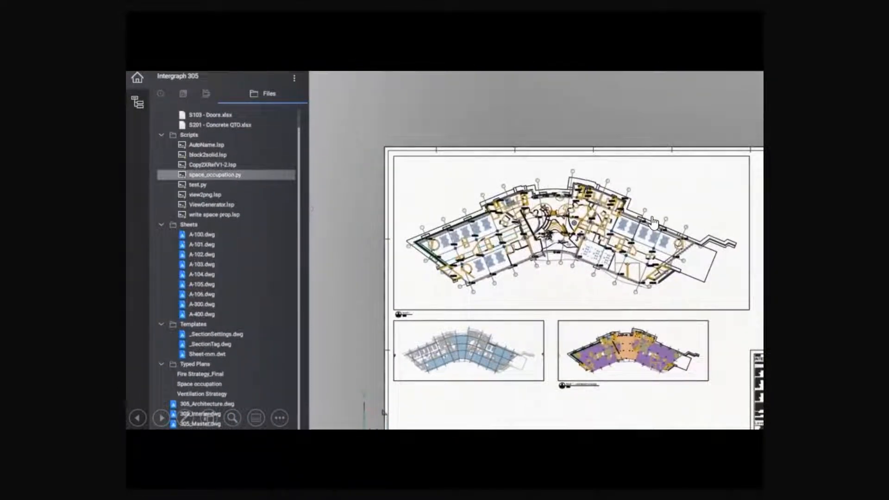
left_click(373, 71)
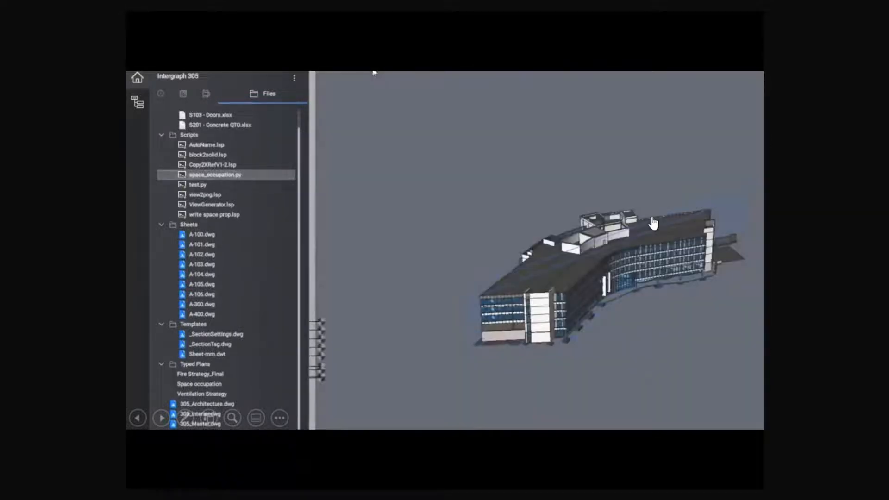
scroll(250, 181, "up", 1)
left_click(294, 78)
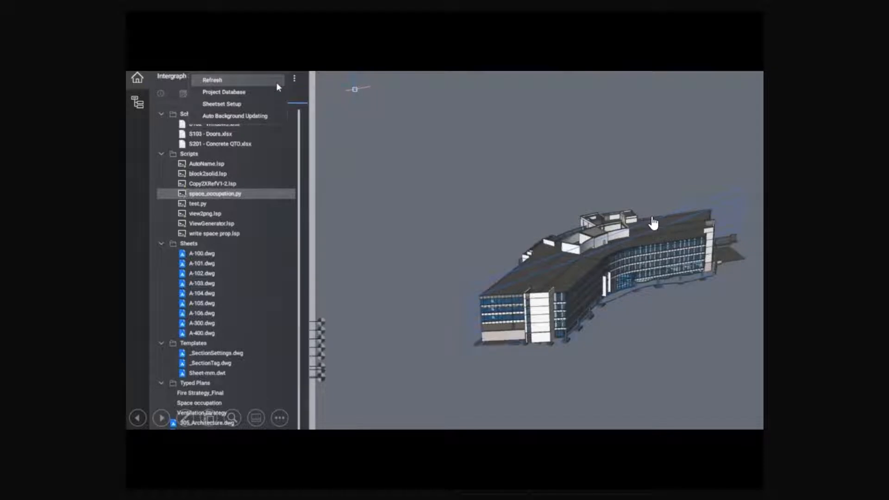
left_click(276, 82)
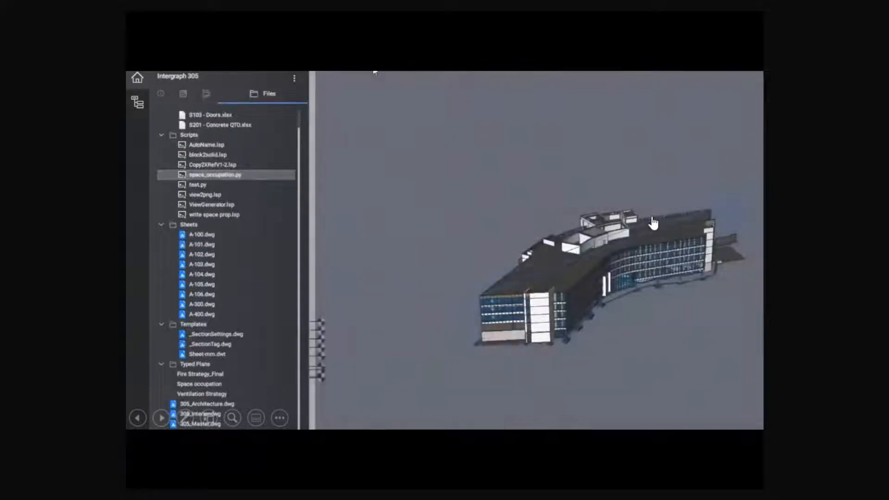
right_click(248, 175)
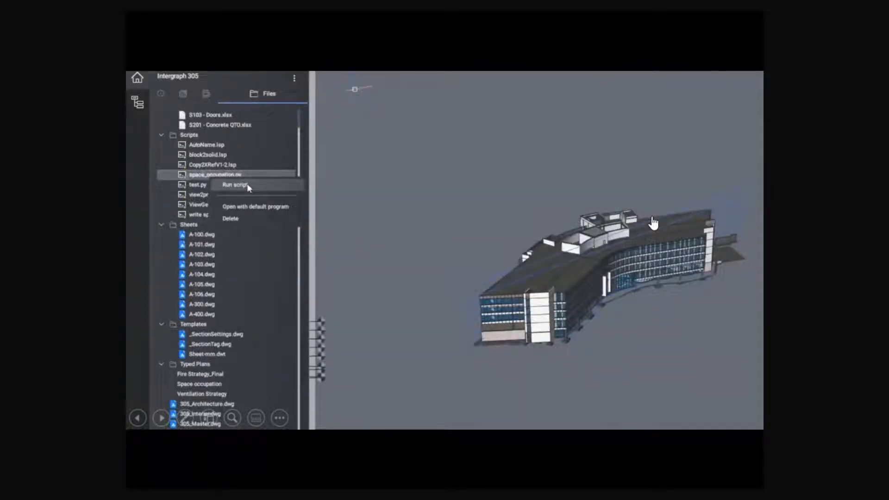
left_click(246, 183)
left_click(294, 79)
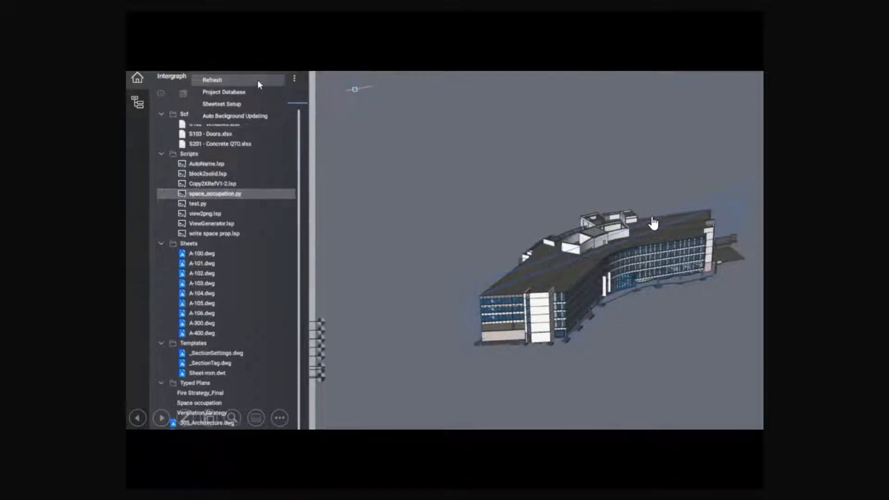
left_click(258, 82)
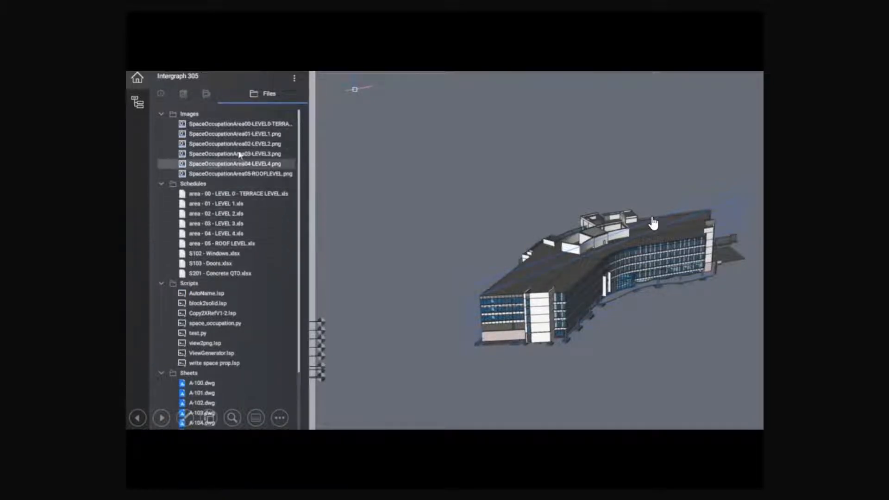
Step: Preview SpaceOccupationArea01-LEVEL1.png and attach the image to sheet A-101 beneath the coloured space occupation plan
double_click(240, 138)
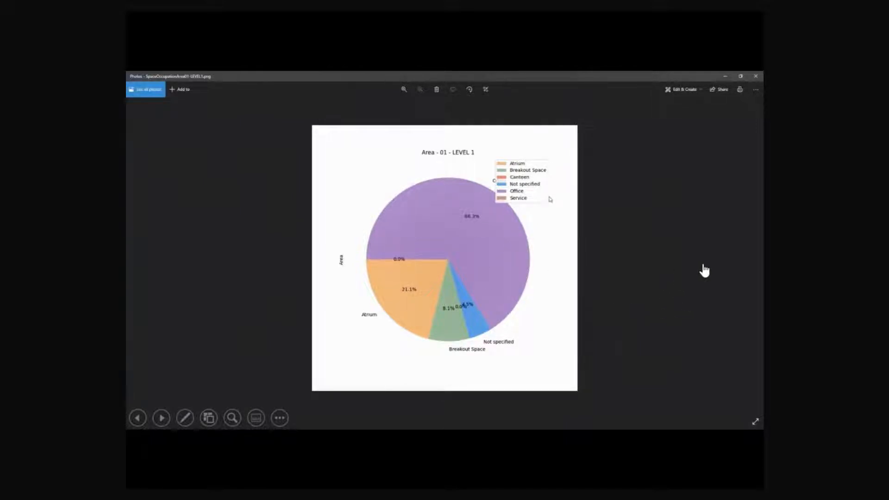
left_click(755, 77)
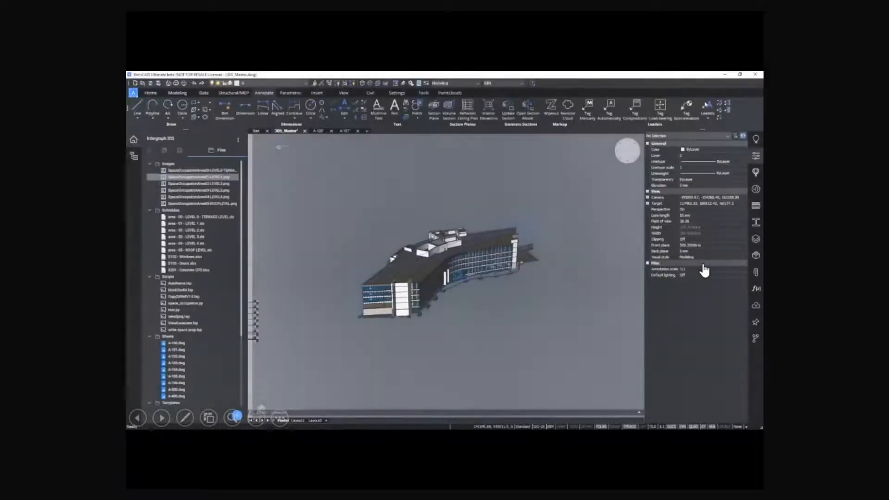
left_click(345, 131)
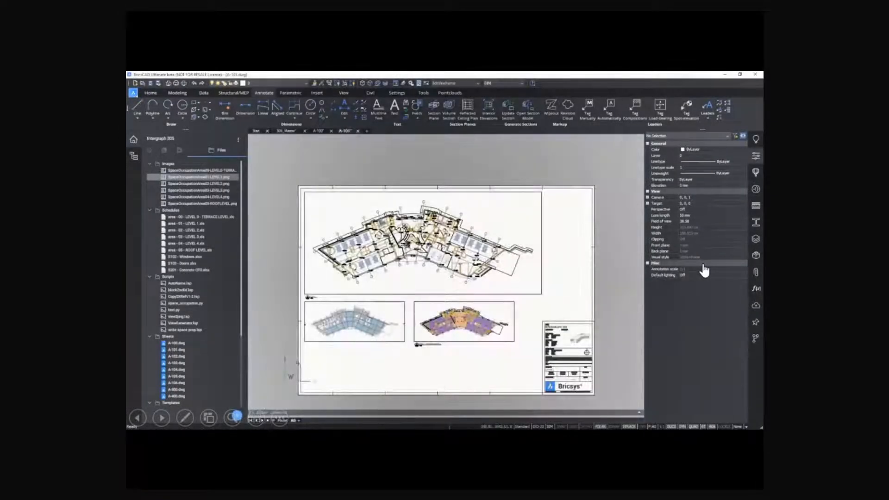
right_click(199, 180)
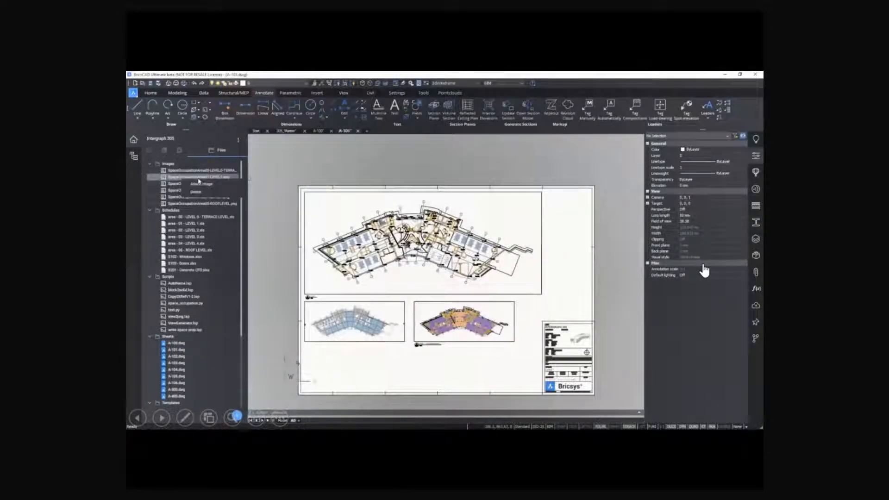
left_click(201, 185)
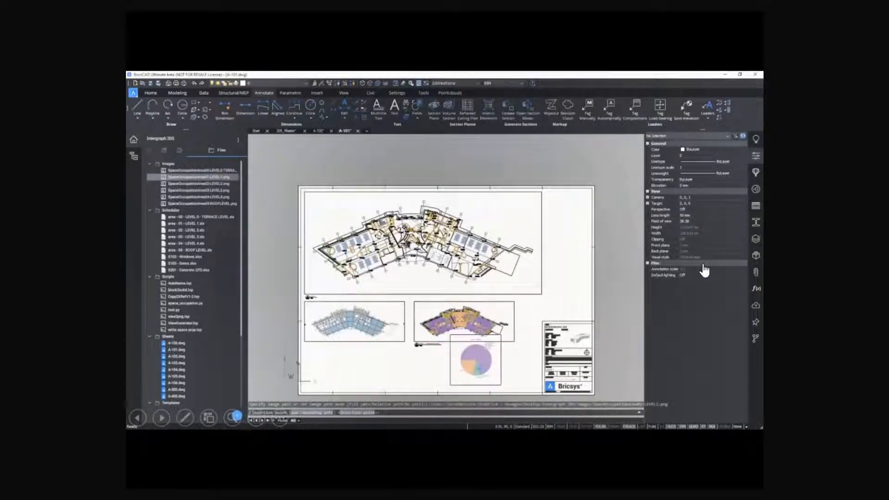
scroll(453, 390, "up", 1)
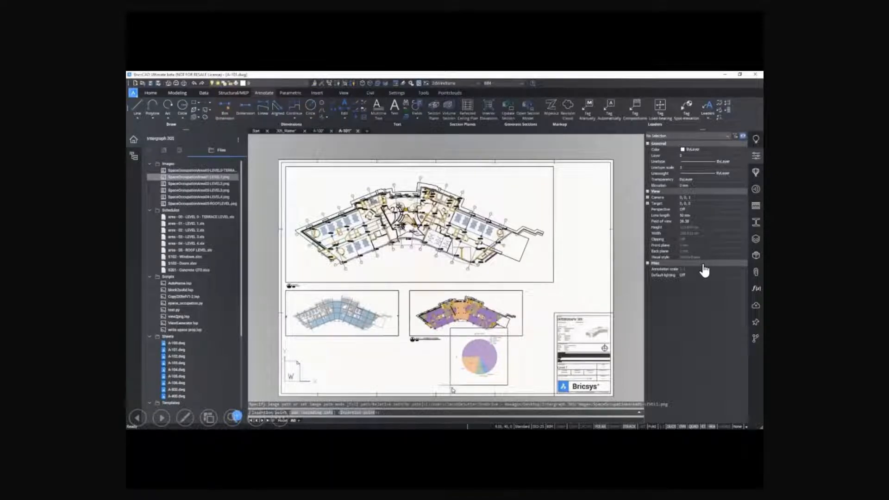
key("Right")
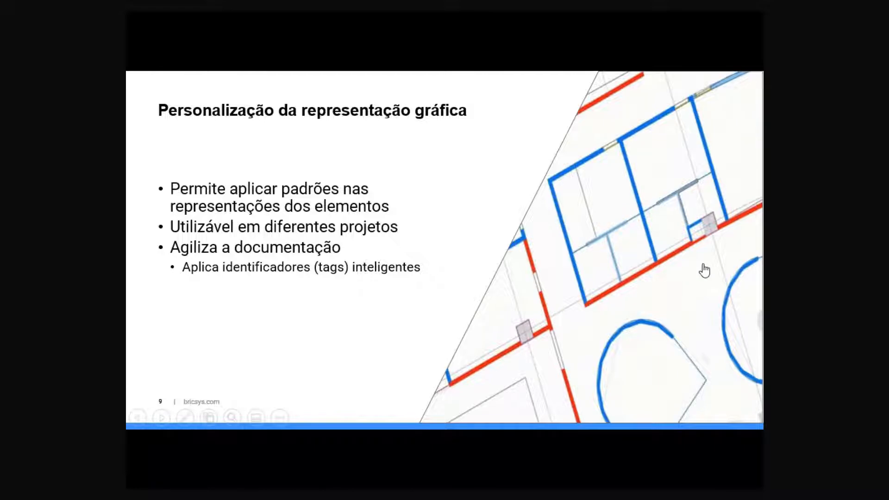
left_click(704, 269)
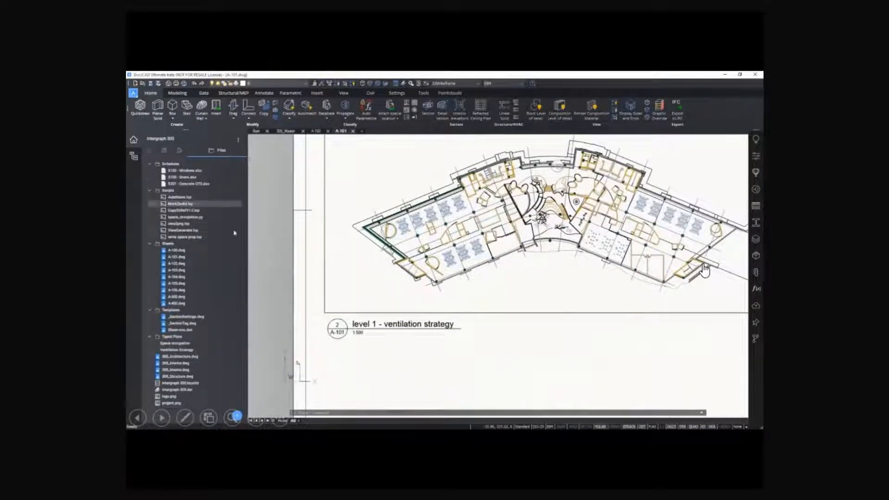
Step: Open the Ventilation Strategy typed plan for editing and review the section result customization of Curtain Wall Panel_NV
right_click(190, 353)
left_click(198, 357)
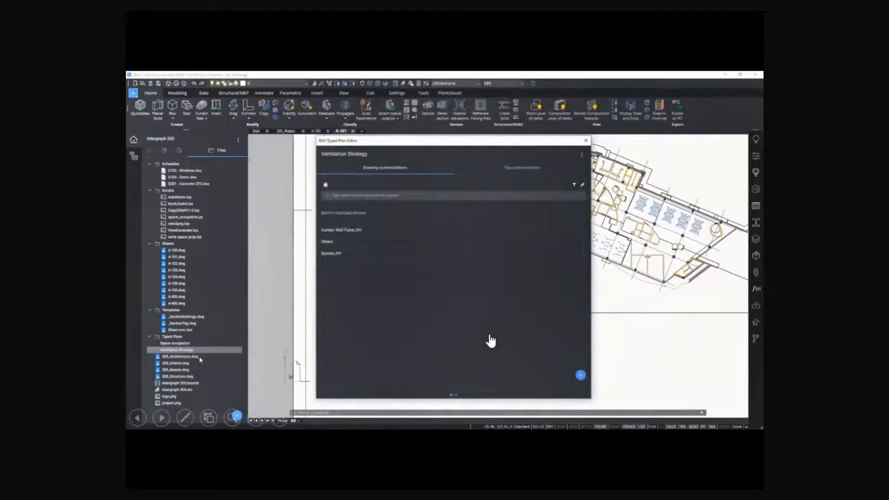
left_click(341, 230)
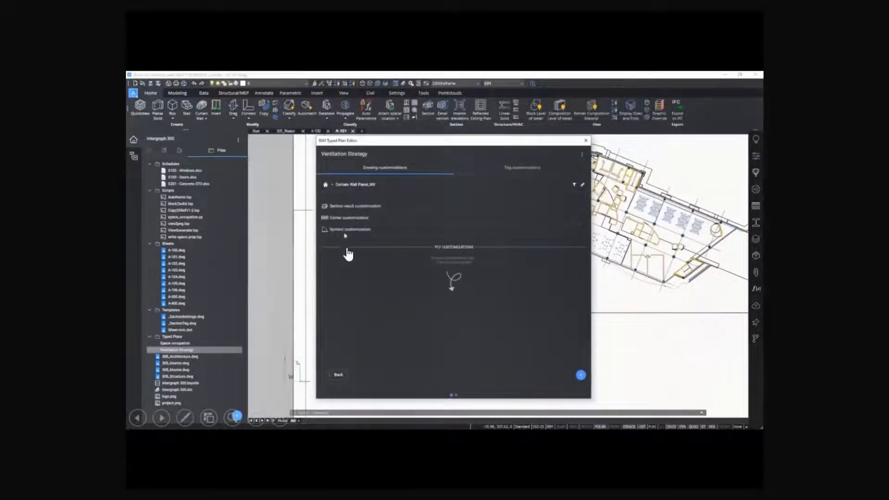
left_click(389, 206)
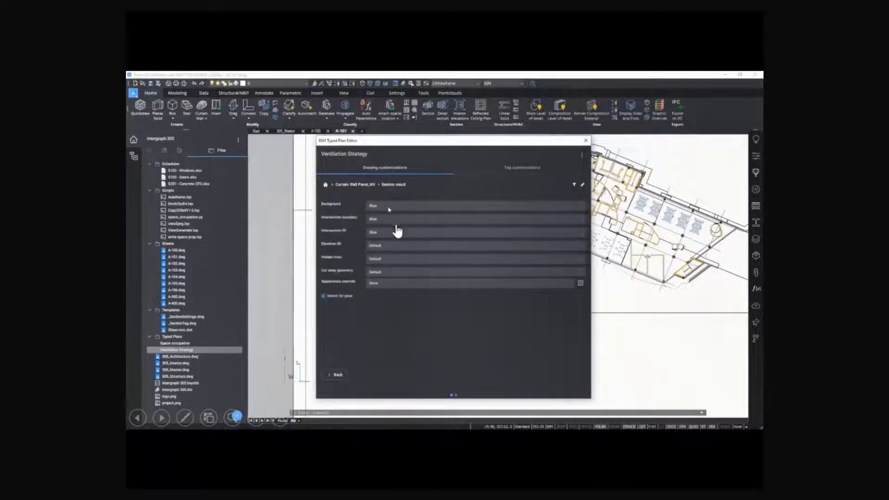
left_click(337, 375)
left_click(337, 375)
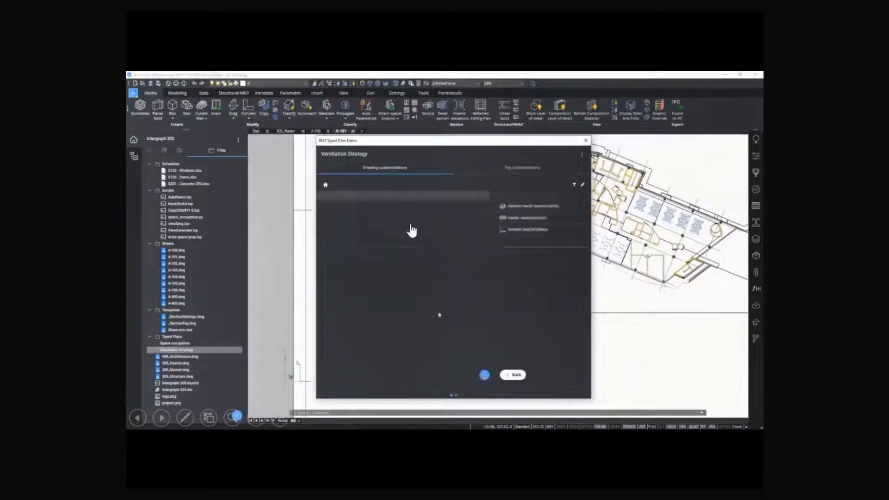
Step: Review the typed plan's Curtain Wall Panel rule with its NV sub-rule and close the editor
left_click(574, 185)
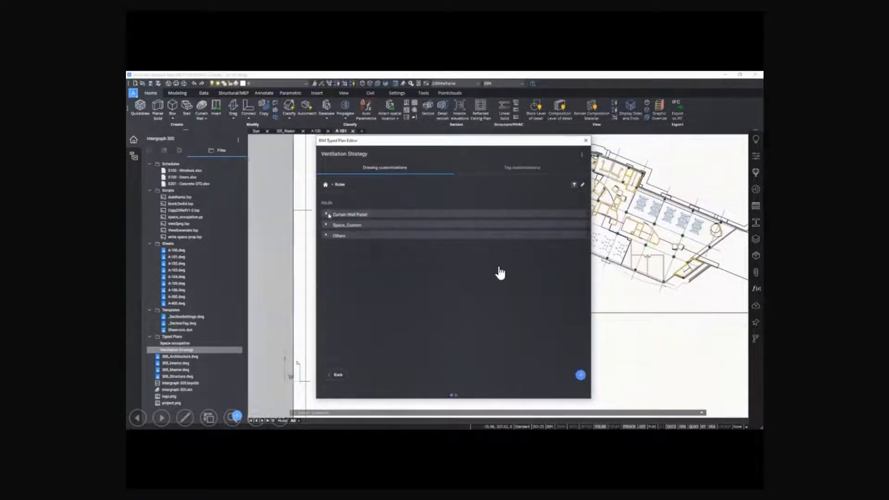
left_click(327, 214)
left_click(339, 246)
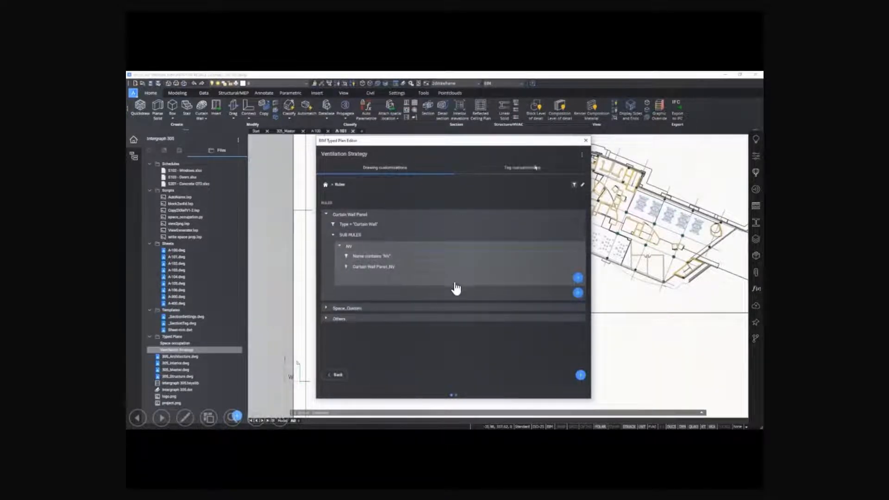
left_click(588, 142)
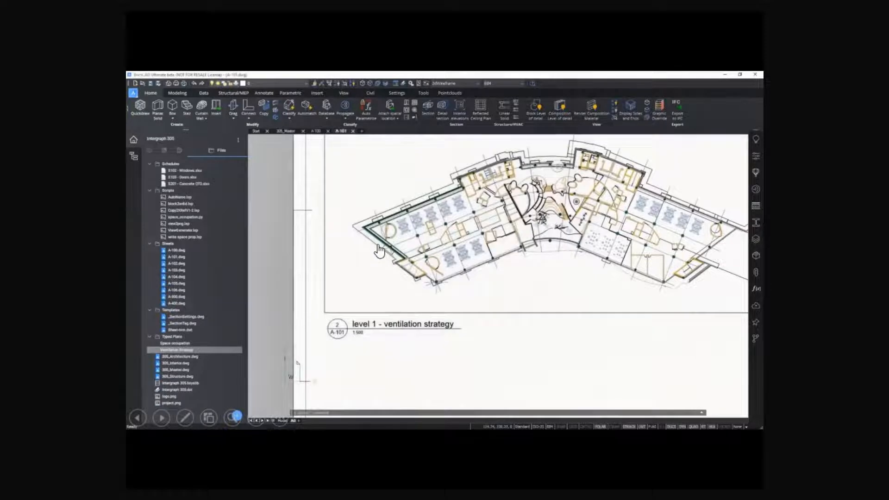
Step: Set the drawing customization of the level 1 - ventilation strategy viewport on sheet A-101 to Ventilation Strategy and update its section
scroll(442, 277, "down", 2)
middle_click_drag(453, 290, 380, 315)
left_click(441, 193)
left_click(439, 203)
left_click(756, 156)
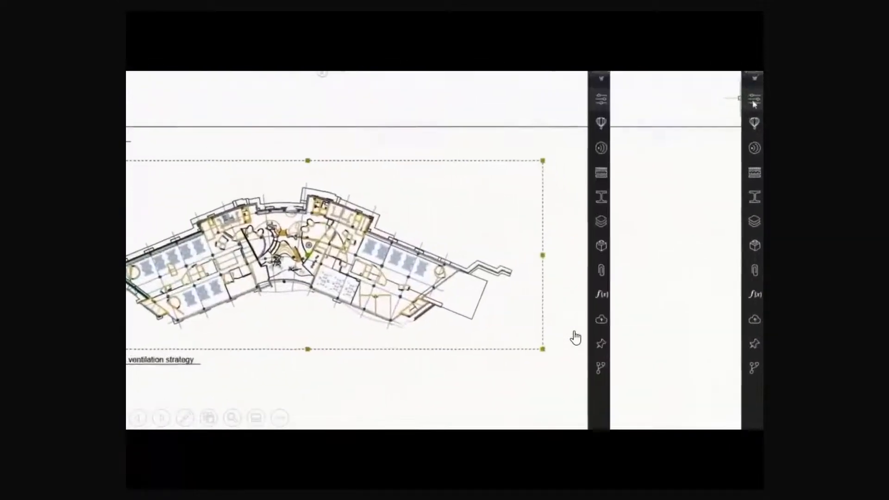
left_click(654, 374)
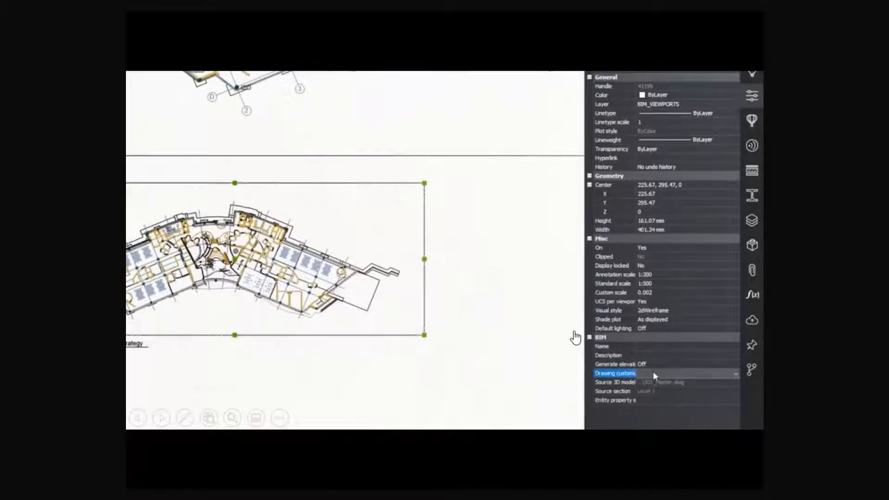
left_click(654, 374)
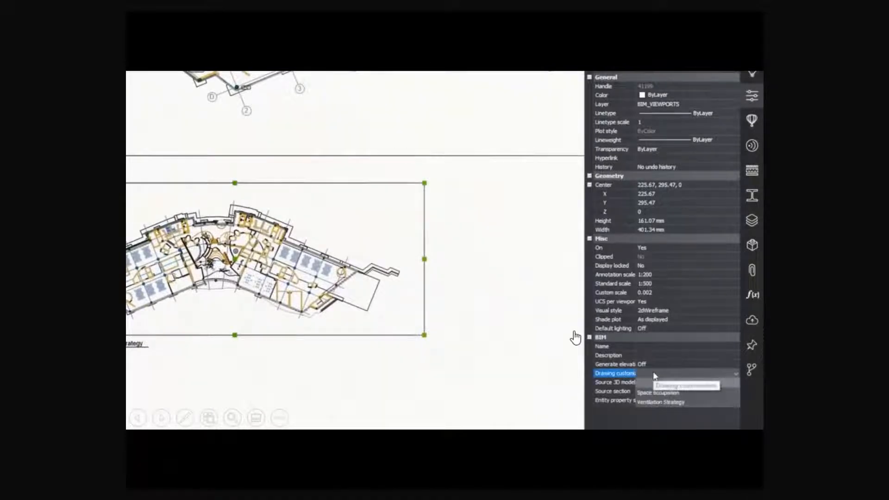
left_click(657, 402)
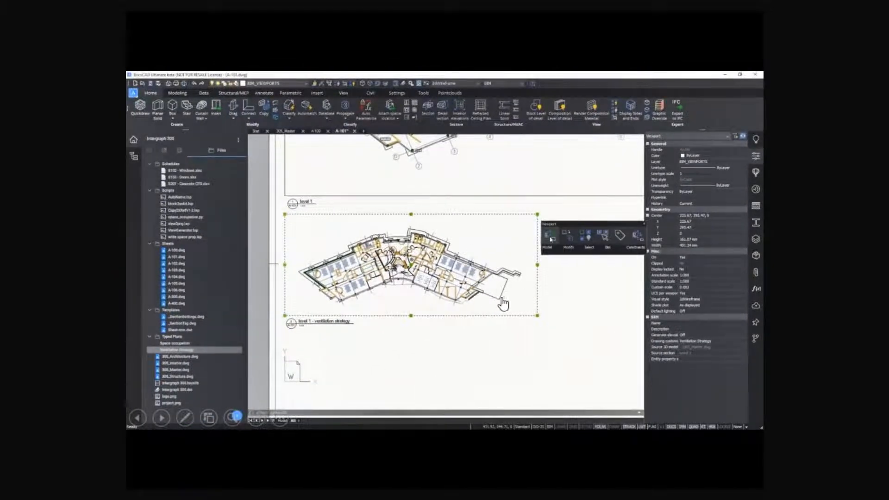
key("Escape")
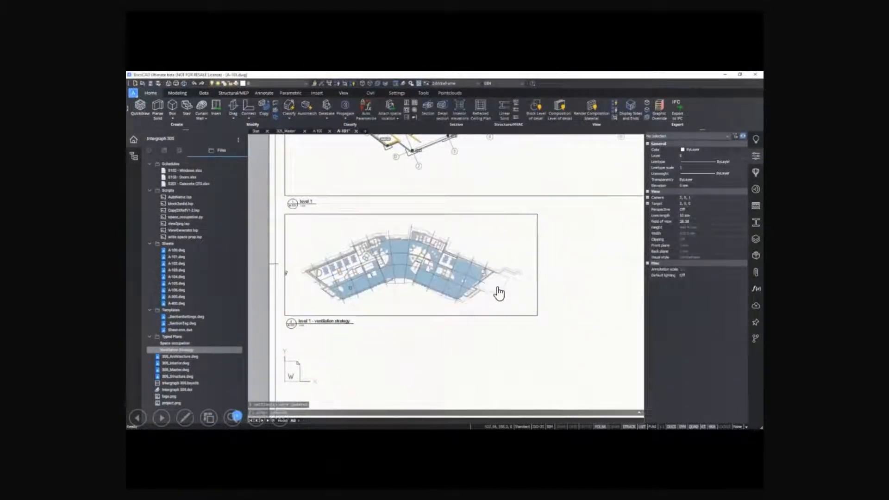
Step: Toggle the lineweight display and examine the ventilation symbol beside the blue curtain wall panel on the updated plan
scroll(314, 267, "up", 5)
scroll(314, 268, "up", 5)
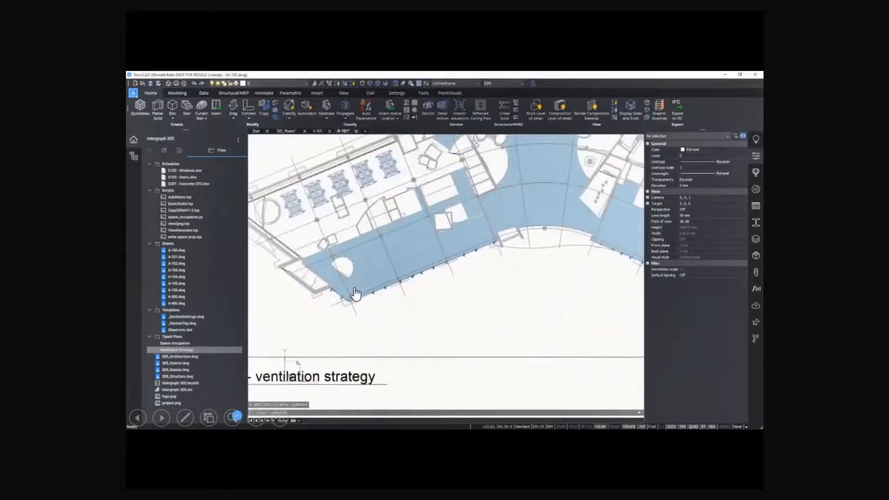
left_click(642, 427)
scroll(359, 290, "up", 4)
scroll(433, 337, "up", 6)
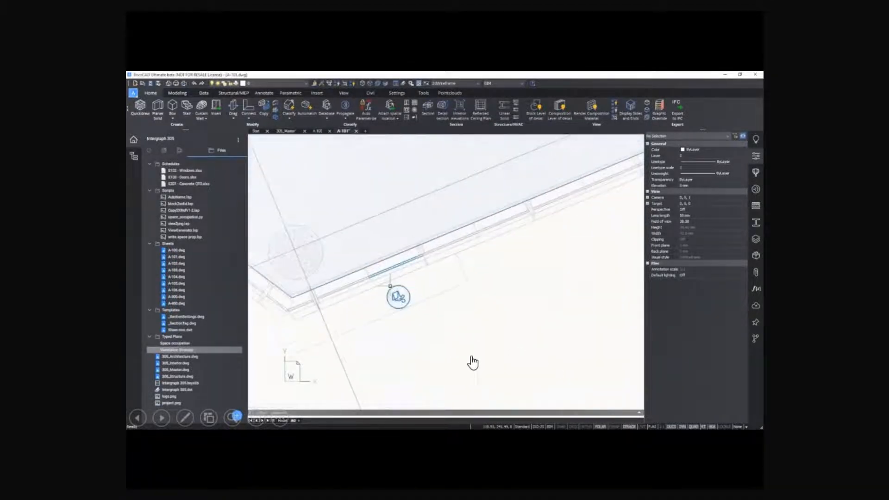
middle_click_drag(475, 319, 481, 324)
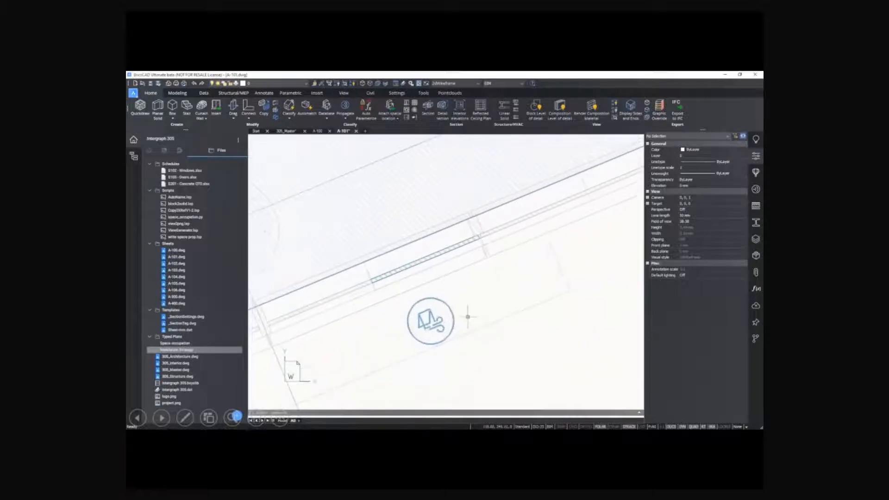
Step: Examine the ventilation symbols along the curtain wall façade, the level 1 - ventilation strategy plan and the full sheet A-101
scroll(397, 274, "down", 2)
scroll(512, 285, "down", 4)
middle_click_drag(512, 285, 441, 290)
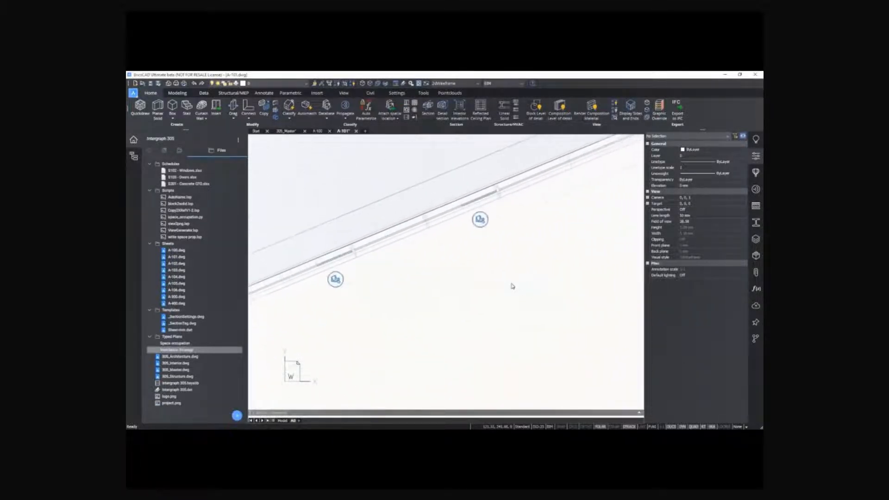
scroll(512, 286, "down", 4)
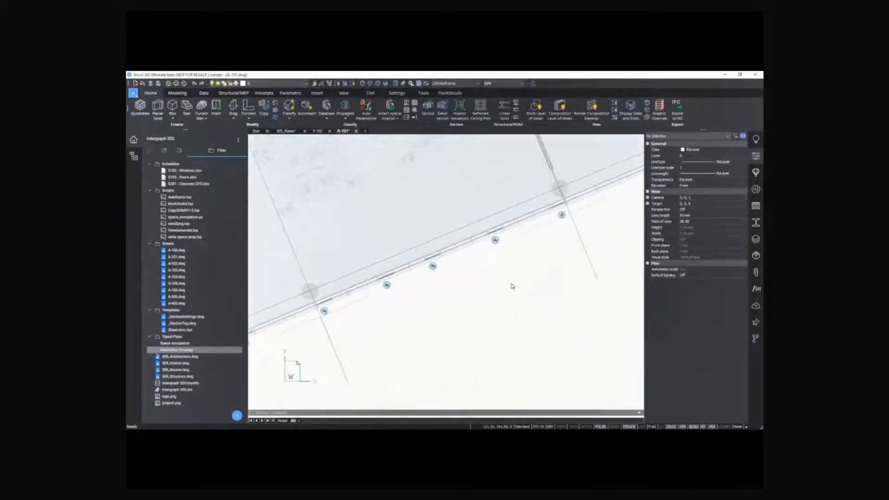
scroll(511, 286, "down", 5)
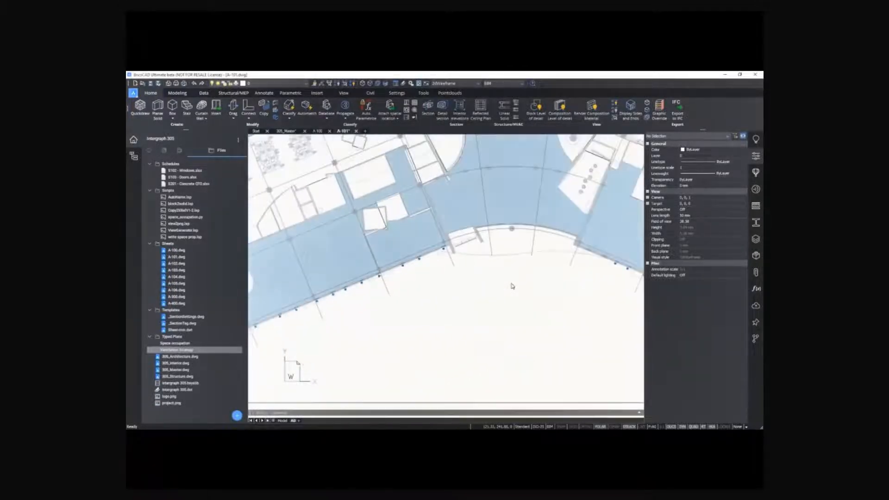
scroll(512, 286, "down", 5)
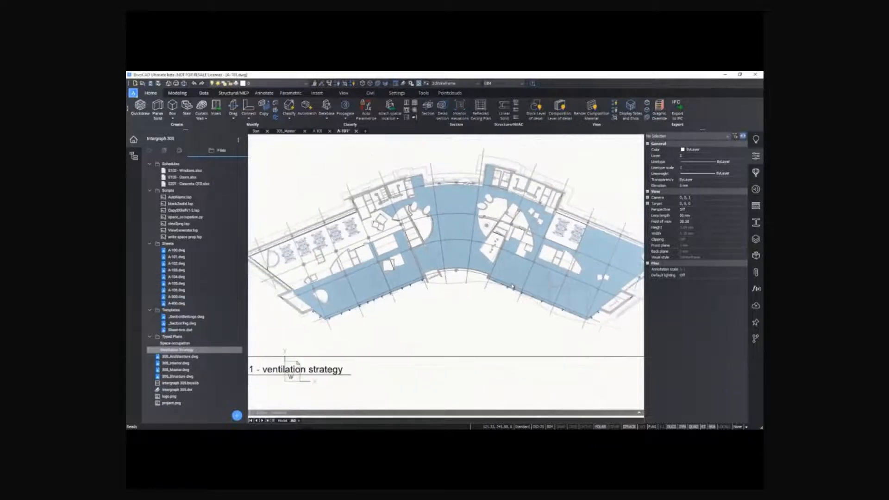
scroll(512, 288, "down", 5)
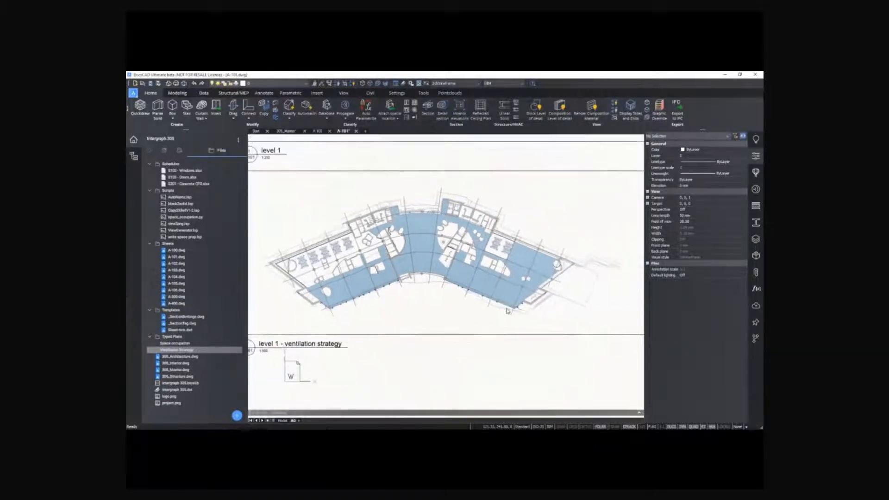
scroll(504, 310, "down", 5)
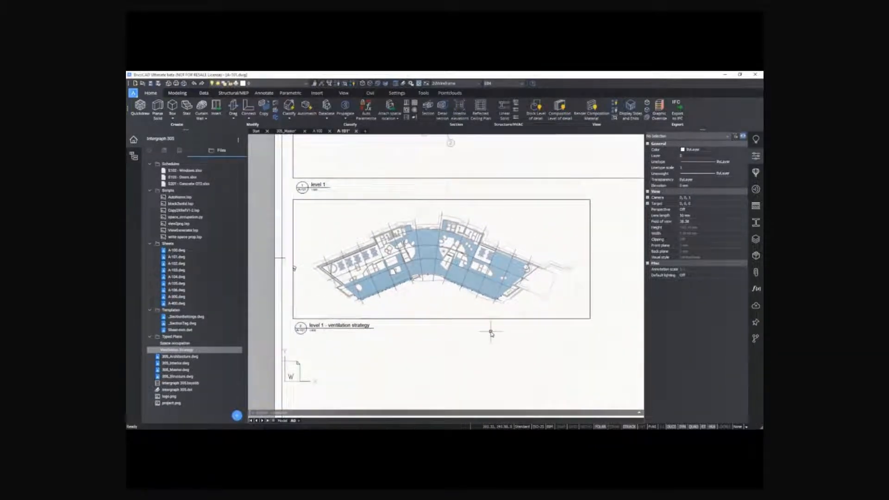
scroll(491, 333, "down", 5)
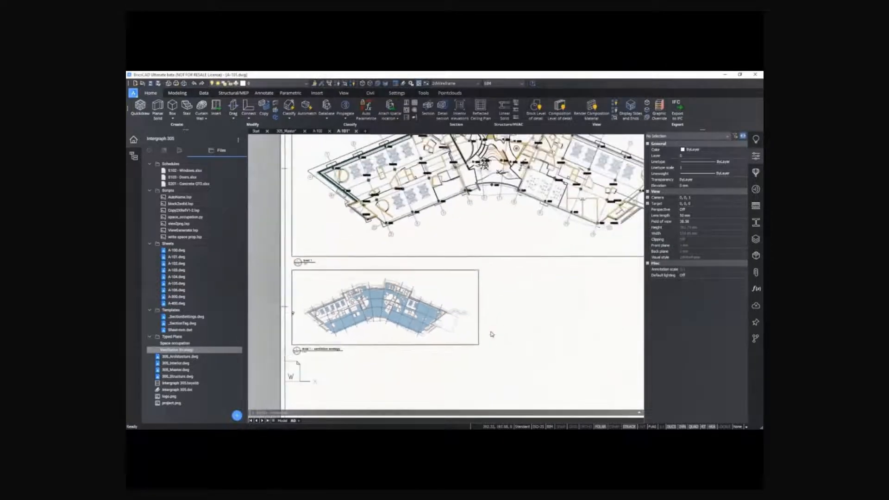
scroll(491, 333, "down", 4)
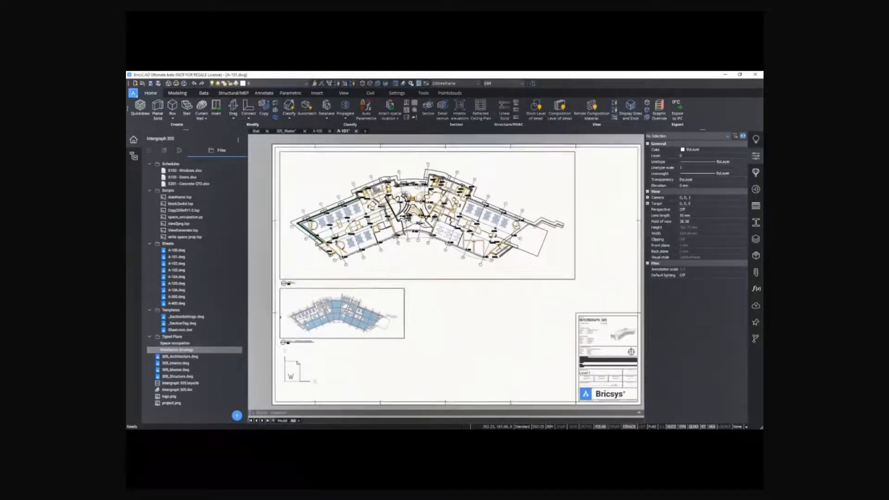
Step: On sheet A-100, copy the level 0 plan viewport into the empty area directly below the original
left_click(320, 131)
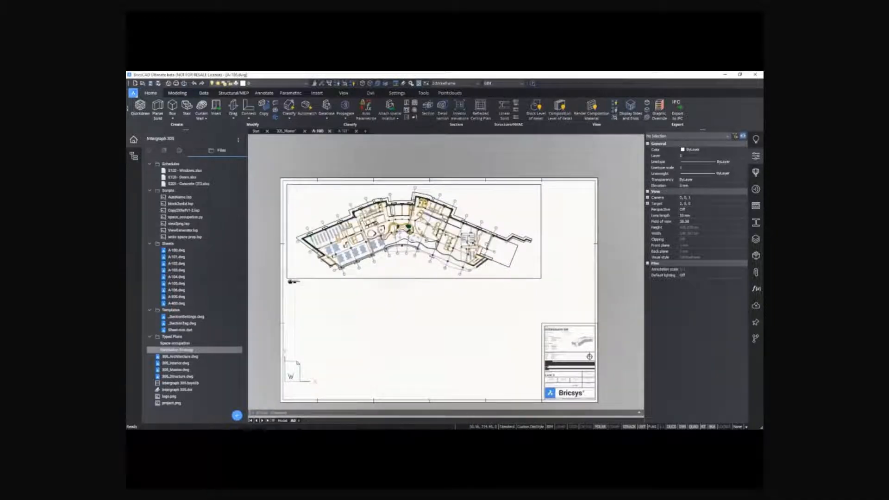
mouse_move(289, 214)
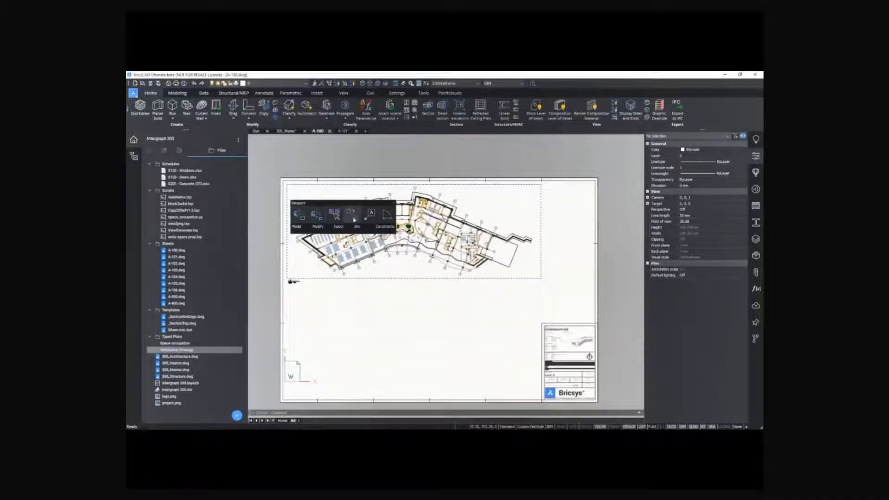
left_click(354, 218)
left_click(267, 218)
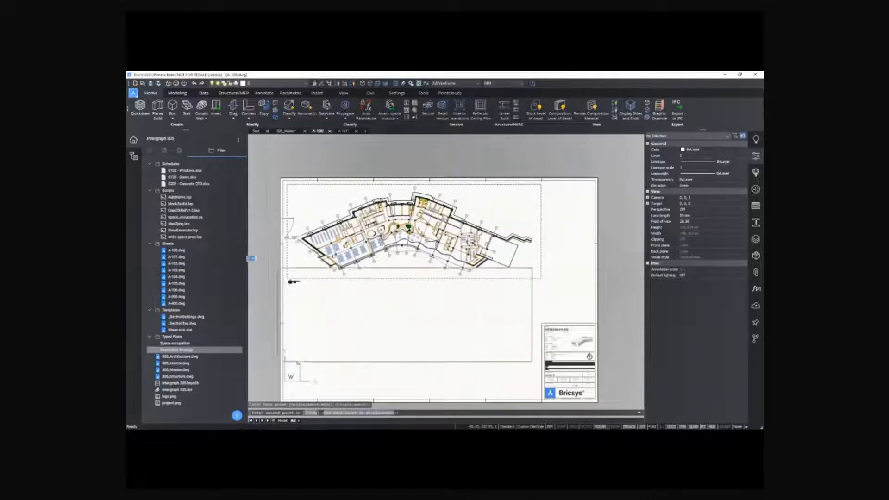
left_click(268, 319)
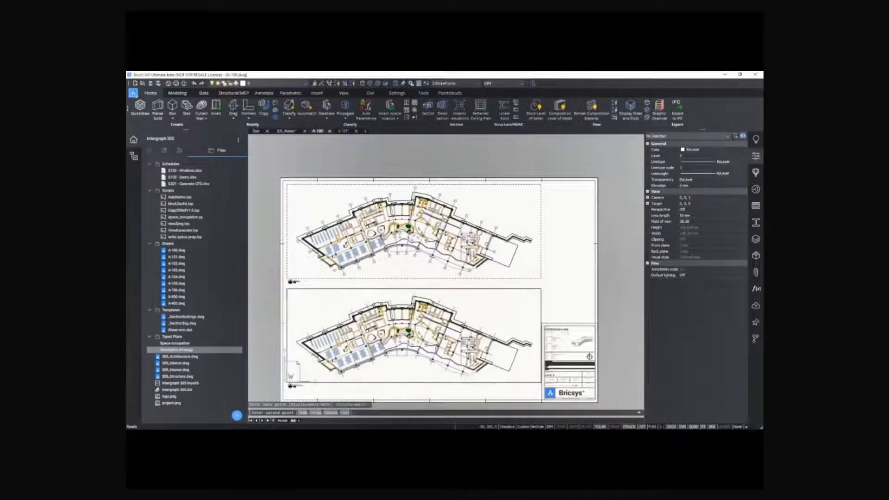
middle_click_drag(269, 315, 278, 293)
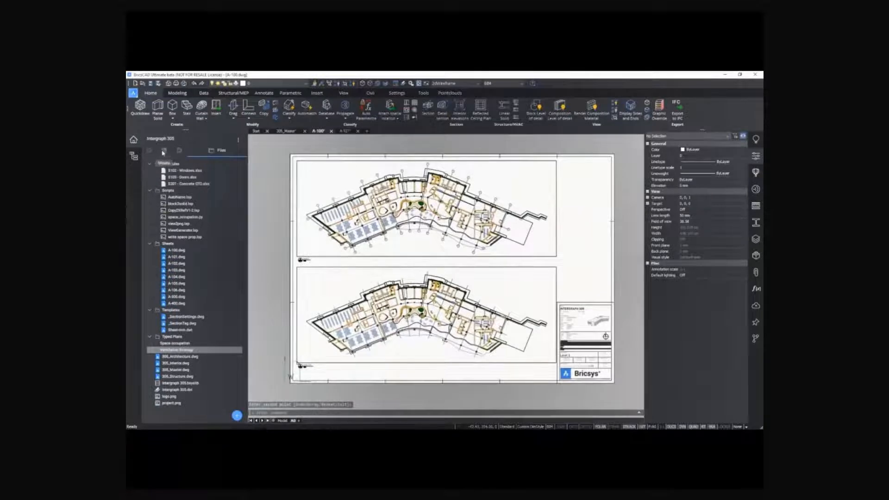
Step: Rename the copied sheet view under A-100 as Level 0 - Fire & Life Safety
left_click(162, 151)
right_click(185, 177)
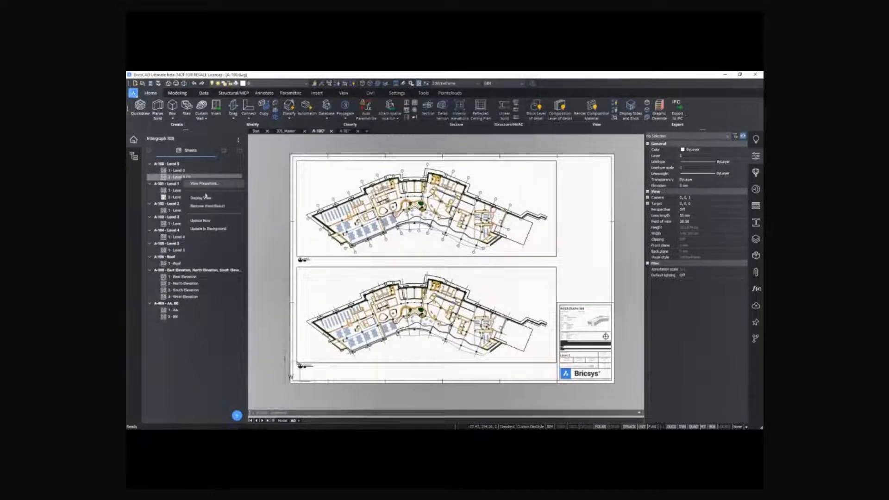
left_click(204, 183)
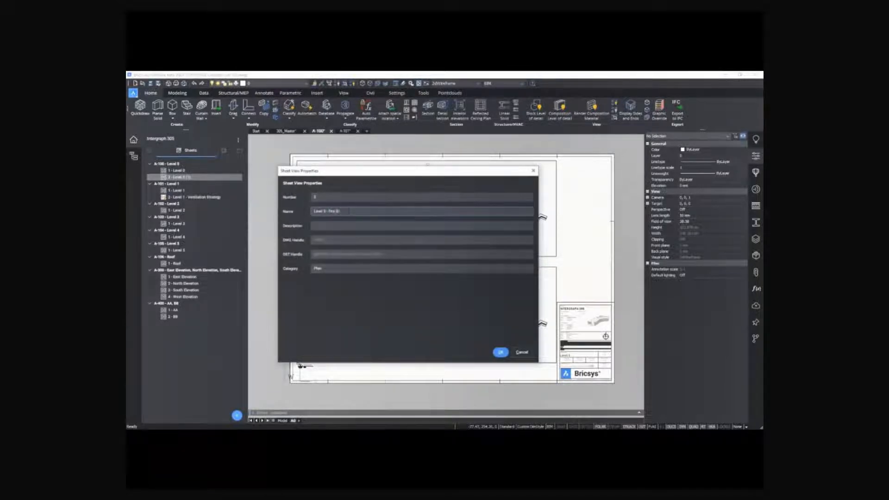
left_click(500, 352)
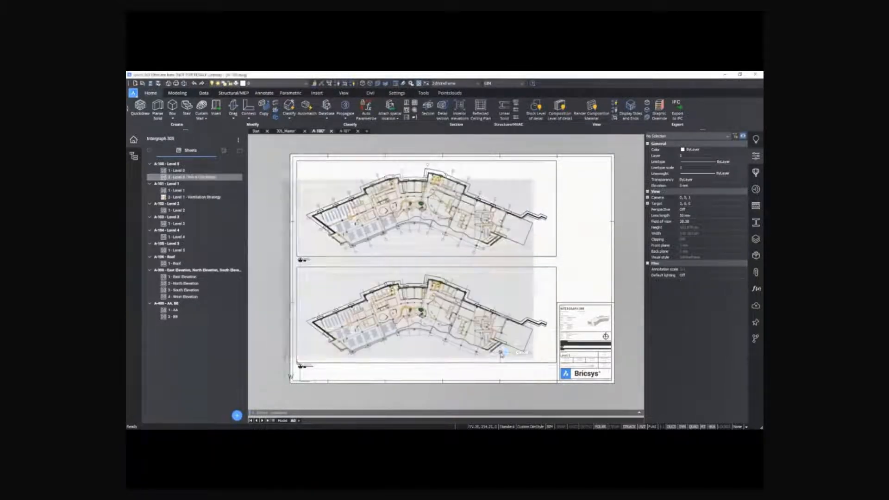
Step: Import the Fire Strategy_Final.tp typed plan from the Desktop into the project
middle_click_drag(364, 309, 383, 280)
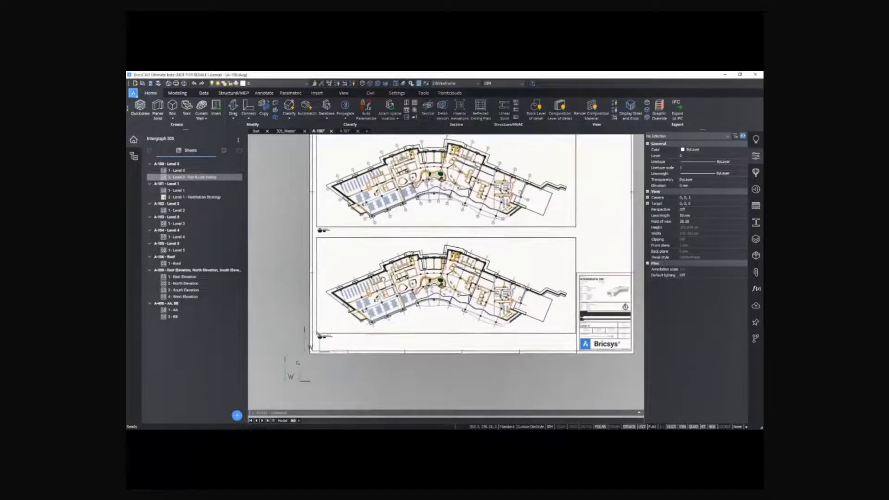
scroll(372, 256, "up", 1)
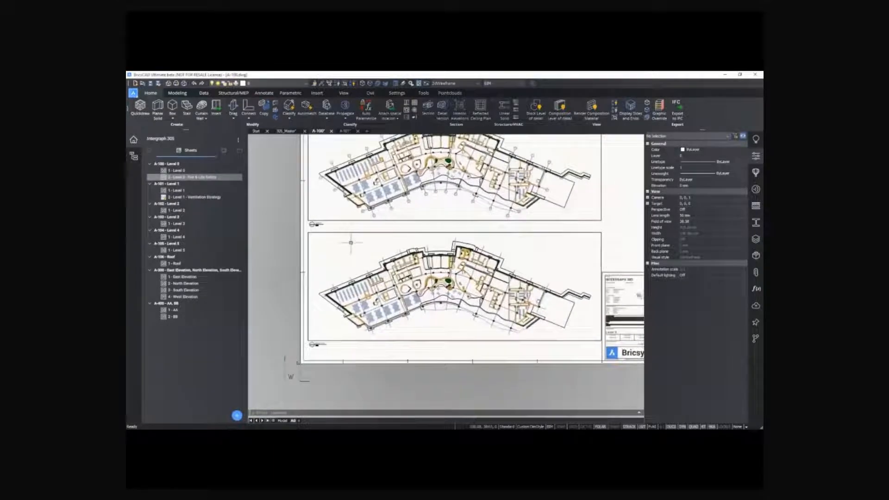
left_click(237, 151)
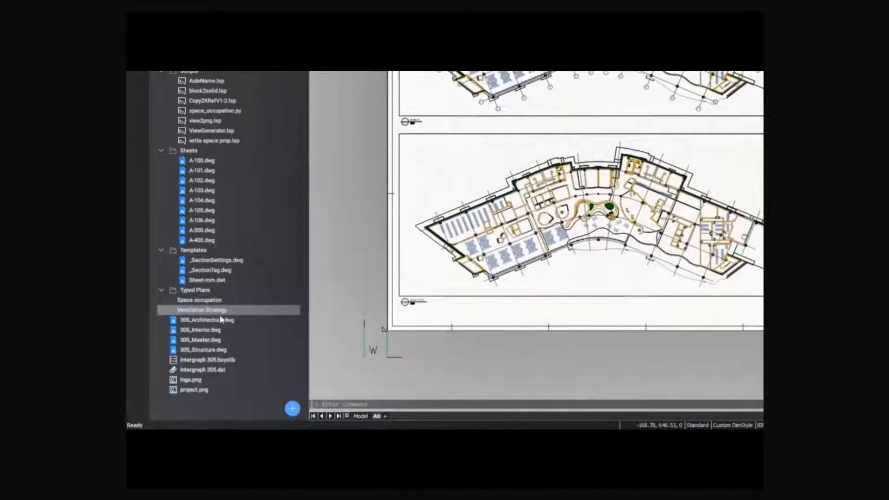
left_click(293, 410)
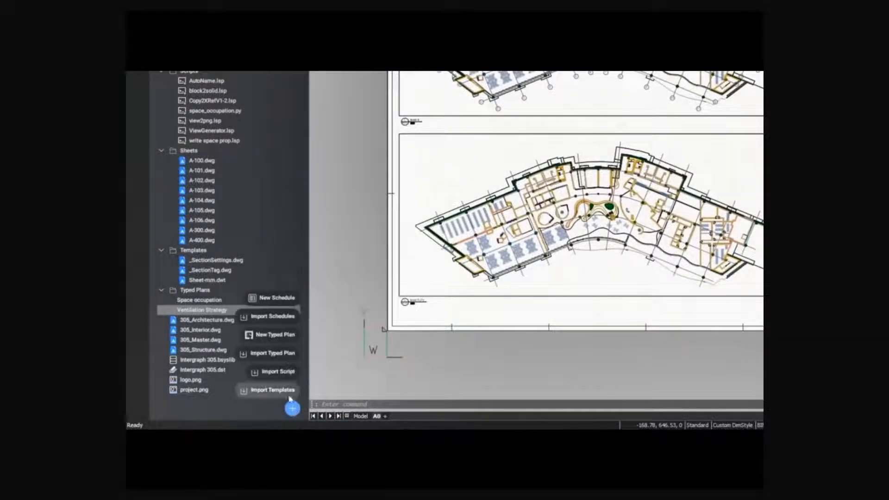
left_click(273, 354)
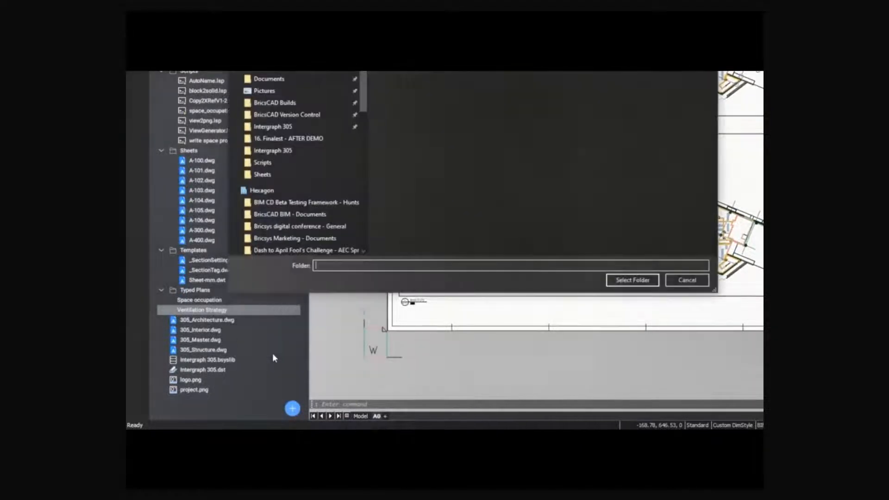
left_click(250, 146)
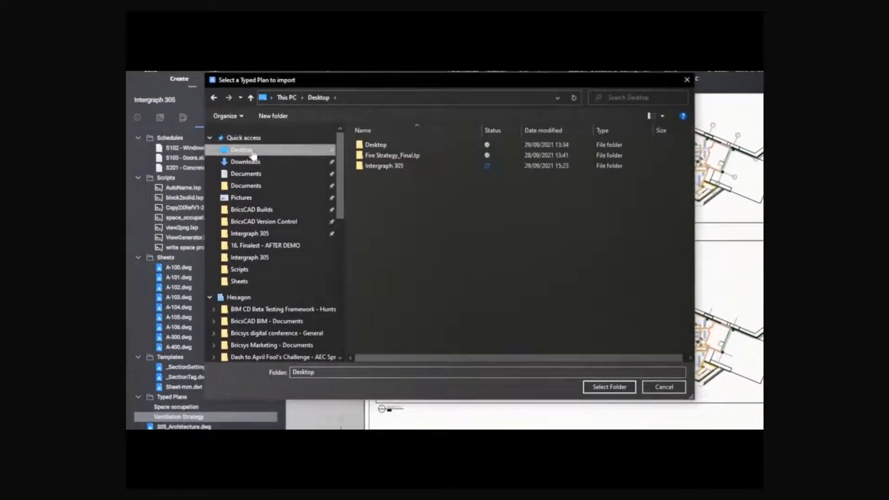
left_click(415, 159)
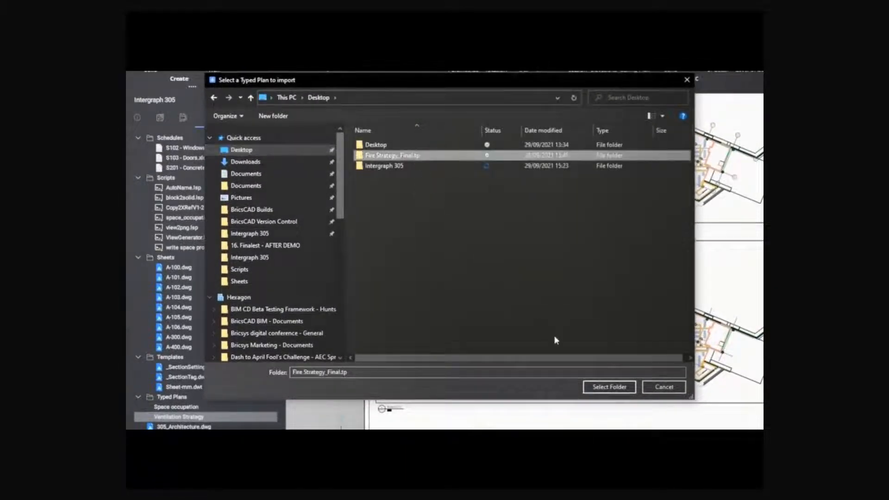
left_click(614, 391)
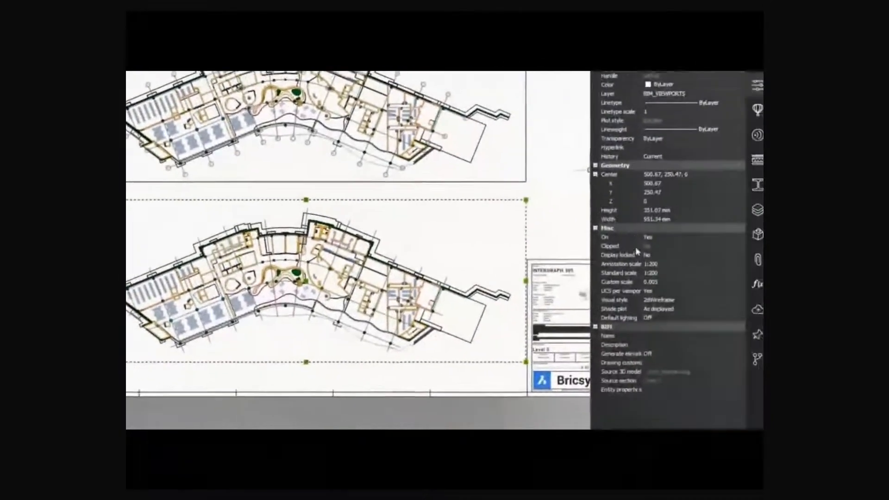
Step: Set the copied level 0 viewport's drawing customization to Fire Strategy_Final and update its section
left_click(671, 360)
left_click(672, 363)
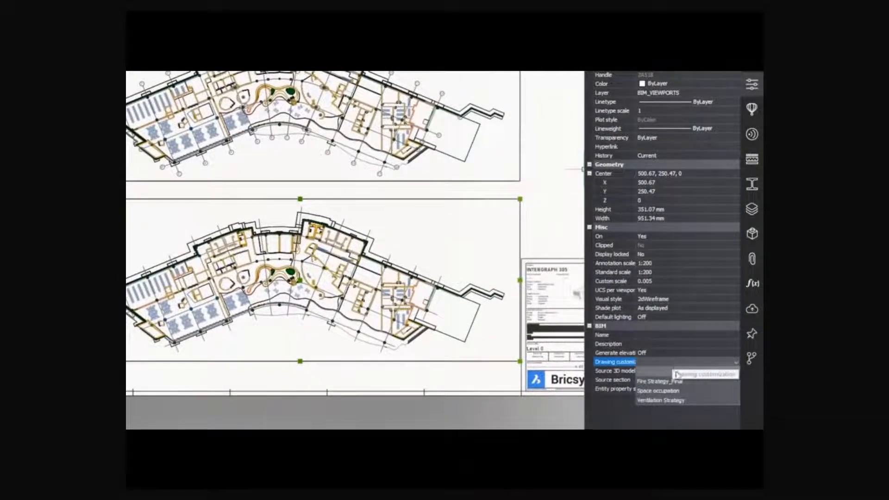
left_click(674, 383)
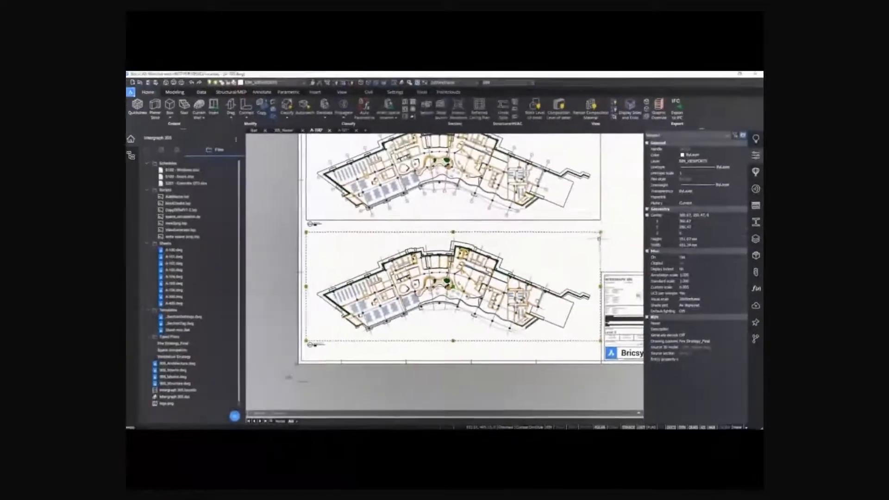
mouse_move(608, 245)
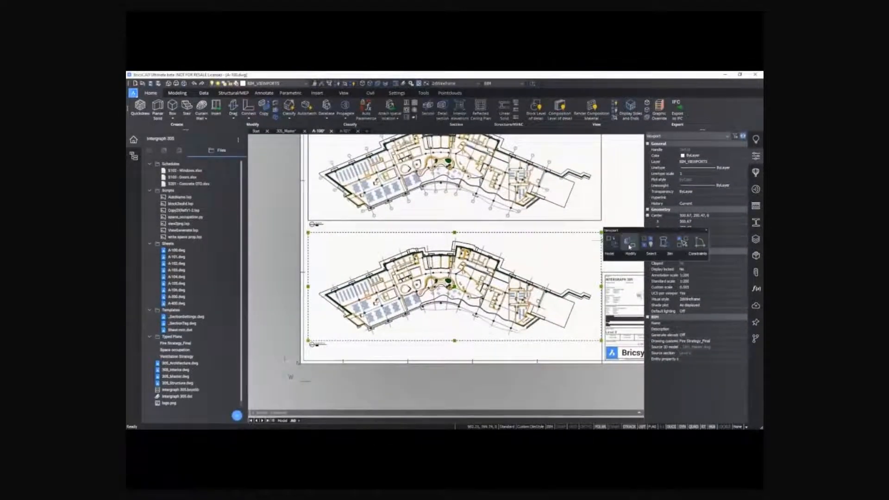
key("Escape")
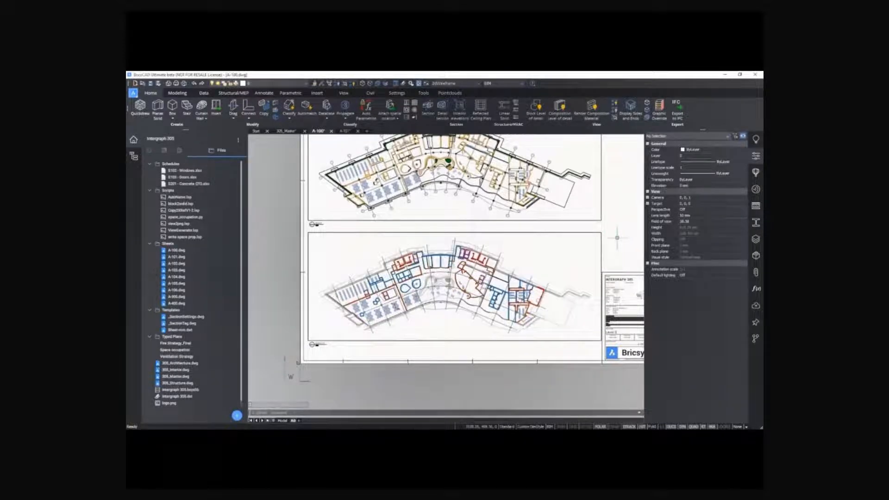
Step: Examine the colour-coded walls in the updated fire strategy plan on sheet A-100
scroll(397, 286, "up", 12)
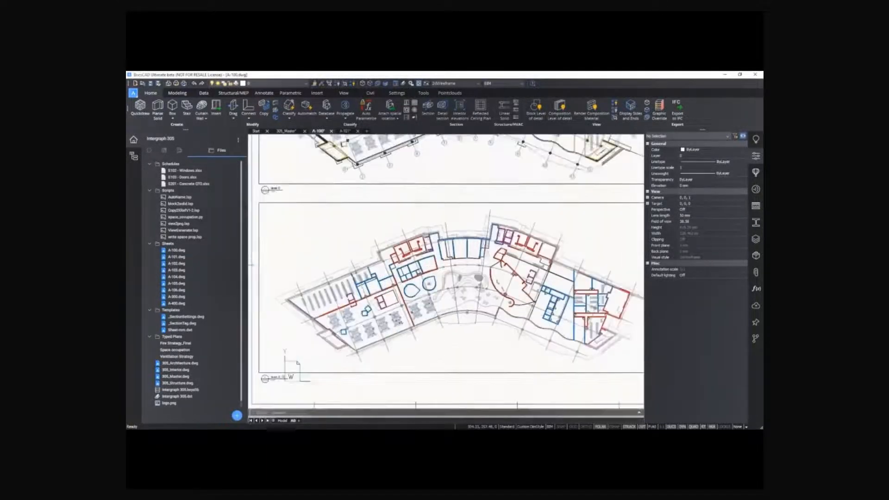
scroll(377, 221, "up", 1)
mouse_move(270, 259)
middle_mouse_down()
mouse_move(401, 236)
mouse_move(428, 244)
mouse_move(503, 198)
middle_mouse_up()
scroll(366, 303, "up", 2)
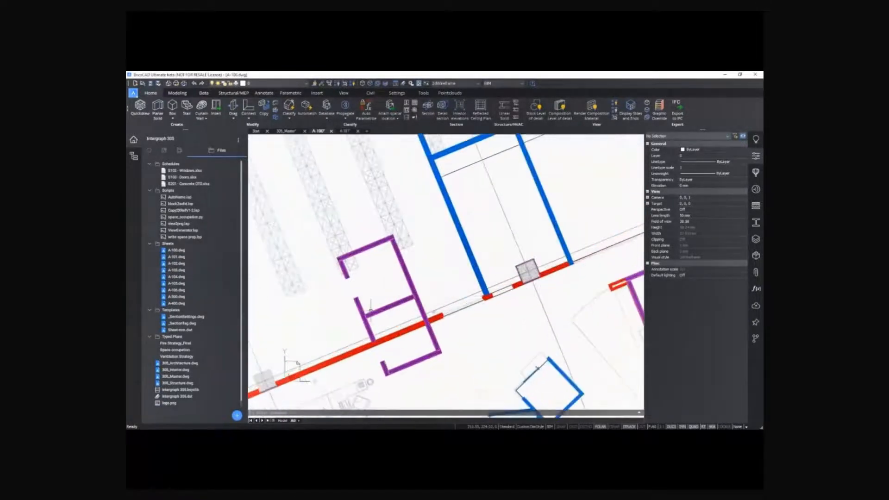
scroll(366, 303, "down", 1)
mouse_move(546, 221)
middle_mouse_down()
mouse_move(409, 278)
mouse_move(428, 248)
middle_mouse_up()
scroll(428, 248, "down", 12)
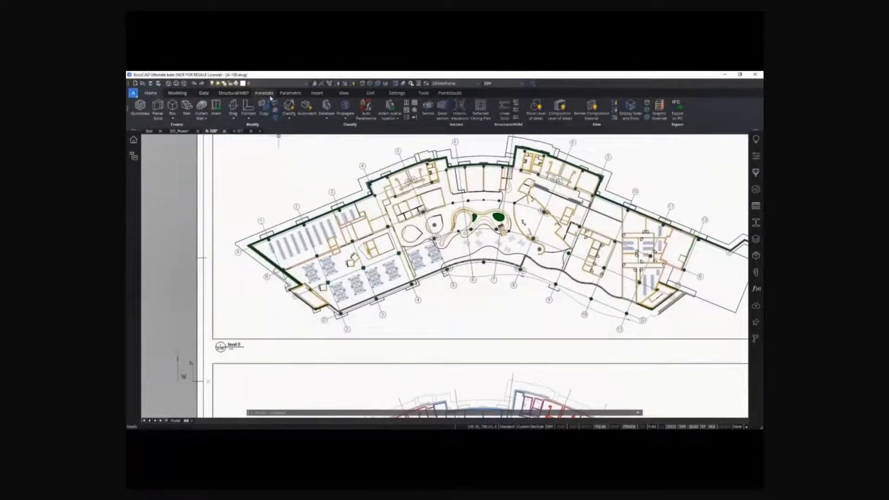
Step: Tag the elements of the original level 0 plan viewport automatically
left_click(270, 95)
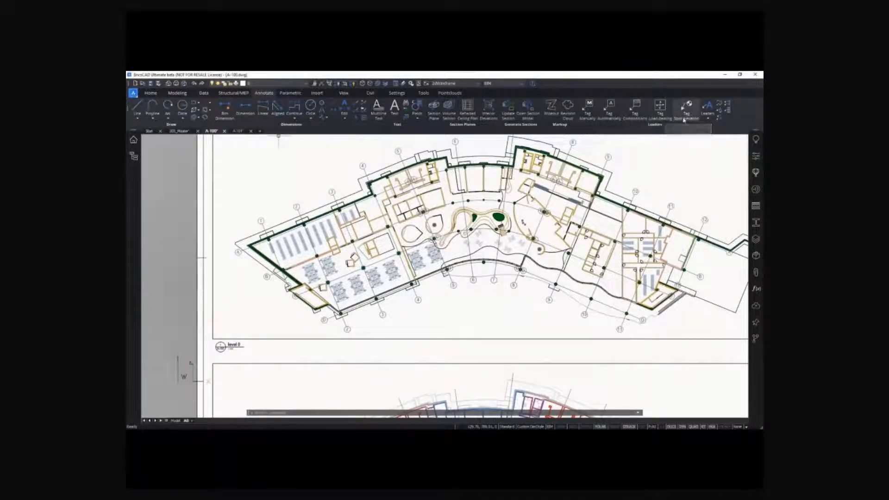
left_click(610, 121)
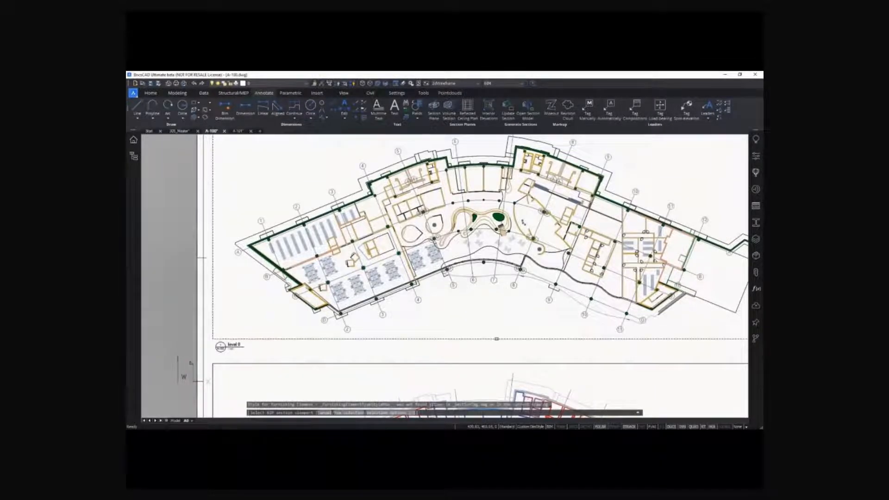
left_click(491, 320)
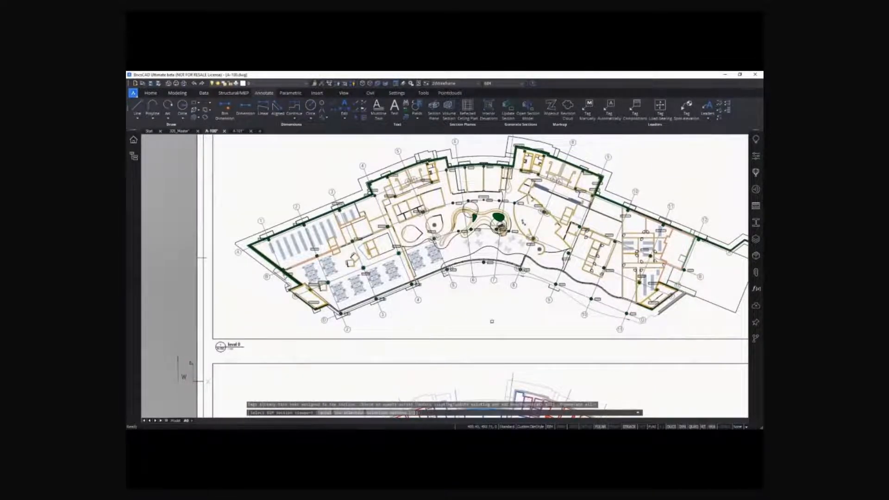
key("Return")
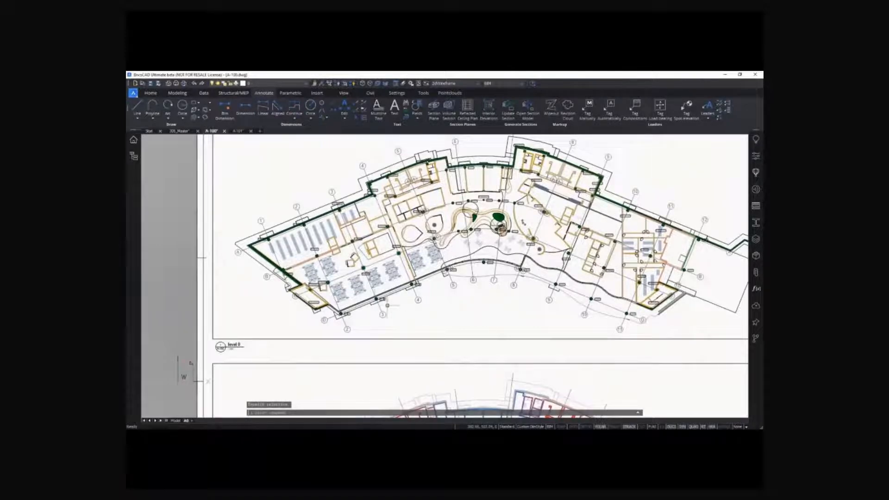
Step: Manually tag the round column at grid line 3 with the detailed tag style showing code, material, diameter and length, placed below its diameter tag
scroll(378, 299, "up", 6)
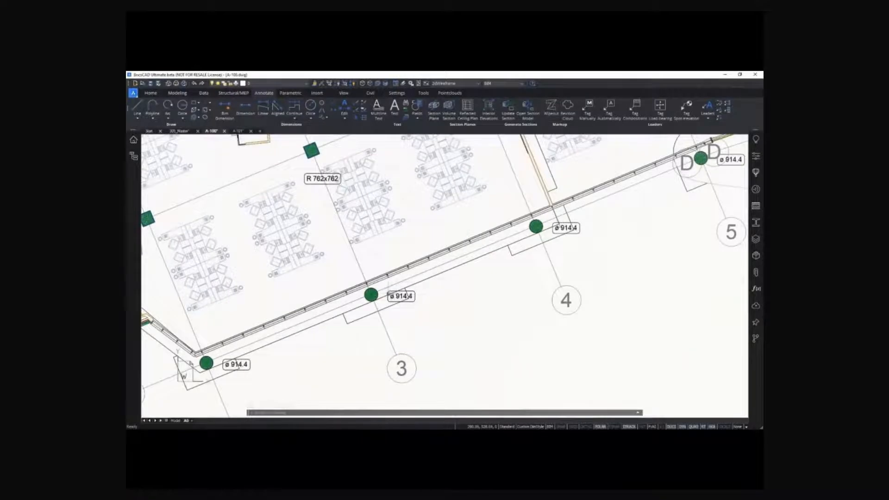
scroll(384, 296, "up", 4)
scroll(380, 299, "up", 1)
middle_click_drag(358, 295, 370, 286)
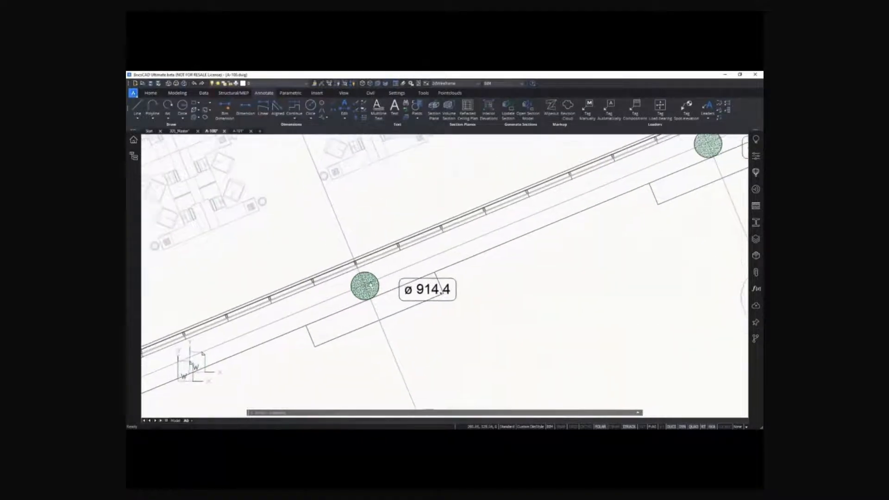
left_click(587, 112)
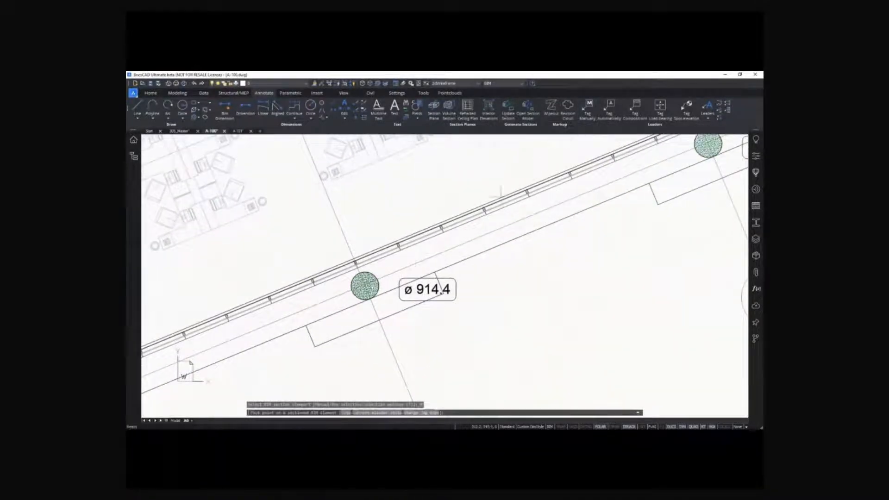
left_click(441, 290)
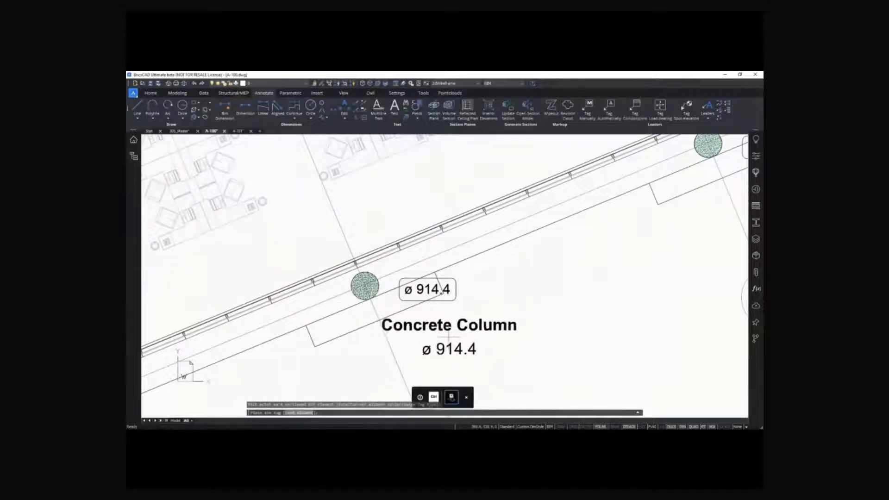
middle_click_drag(458, 336, 474, 302)
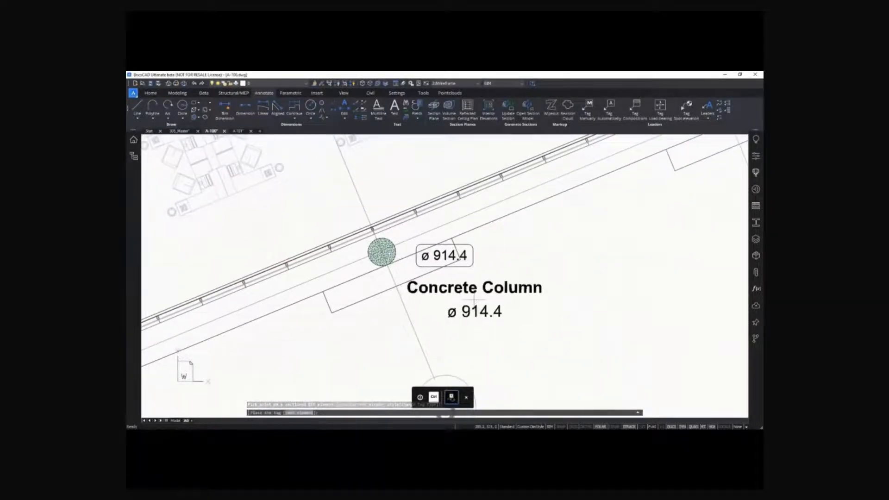
key("ctrl")
key("ctrl")
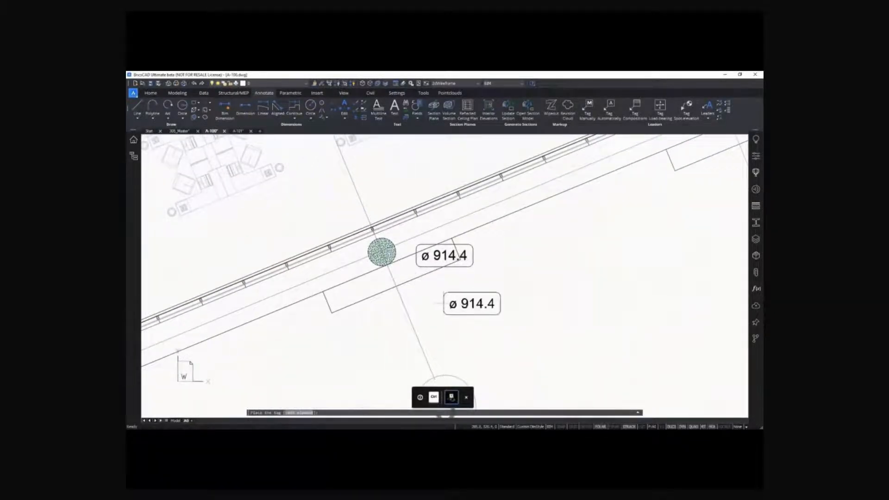
key("ctrl")
left_click(419, 310)
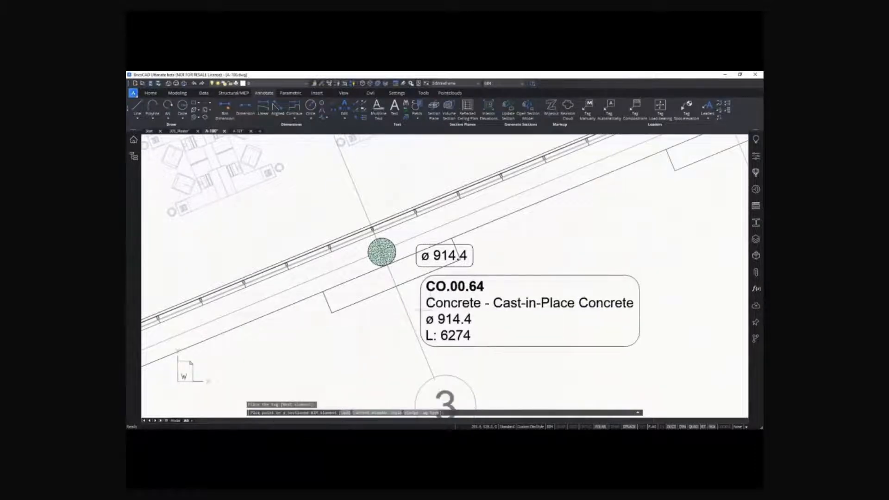
key("Escape")
Step: Manually tag the interior wall beside the small niche in the level 0 plan with its composition name, placing the tag alongside the wall
scroll(452, 217, "down", 4)
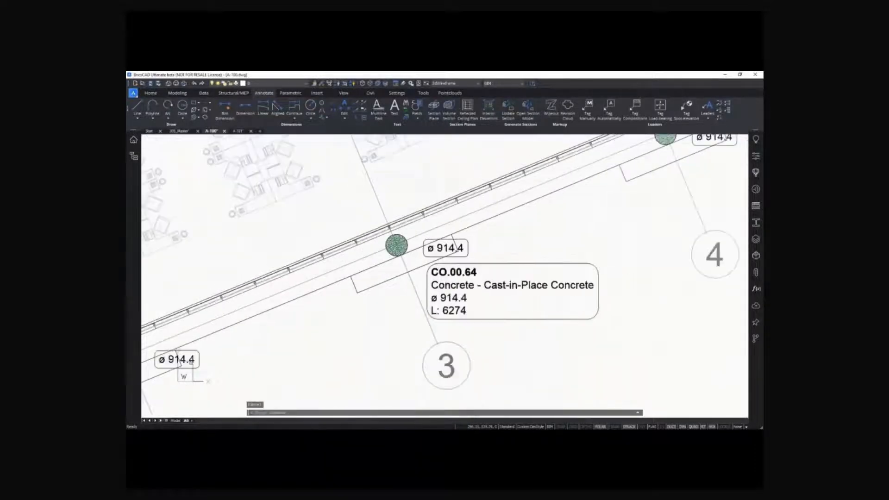
middle_click_drag(470, 269, 481, 369)
middle_click_drag(453, 195, 463, 377)
middle_click_drag(452, 171, 468, 255)
scroll(418, 254, "up", 4)
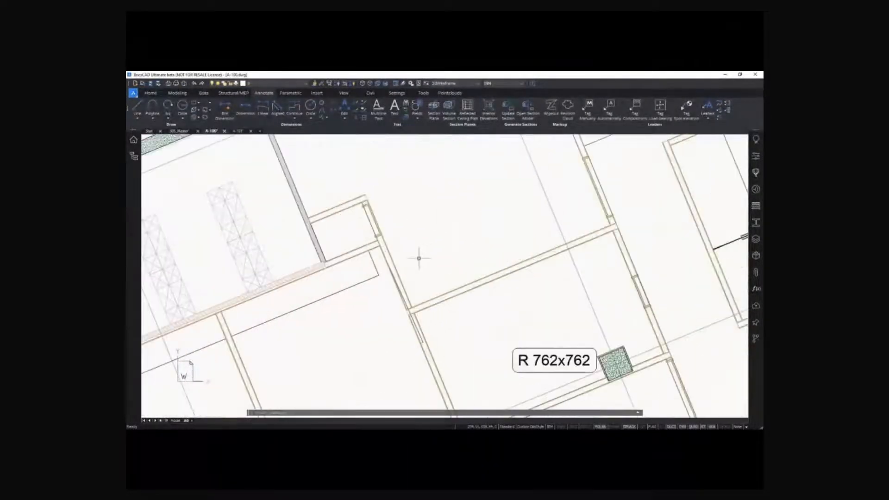
left_click(588, 111)
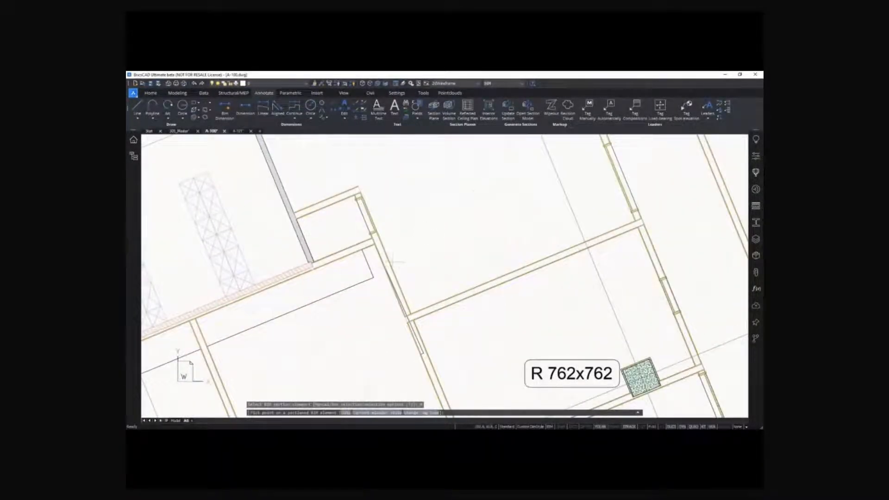
left_click(388, 265)
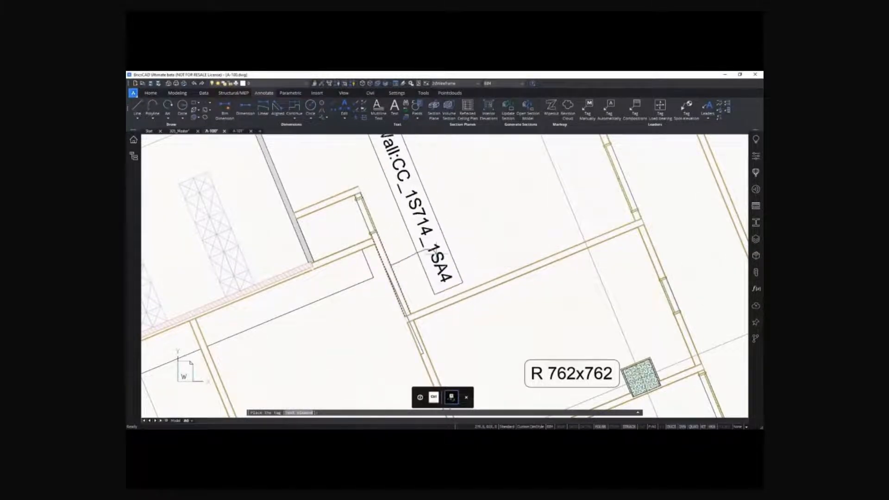
left_click(431, 250)
Step: Manually tag the same interior wall in the fire strategy plan with a circular fire-rating tag
scroll(448, 227, "down", 4)
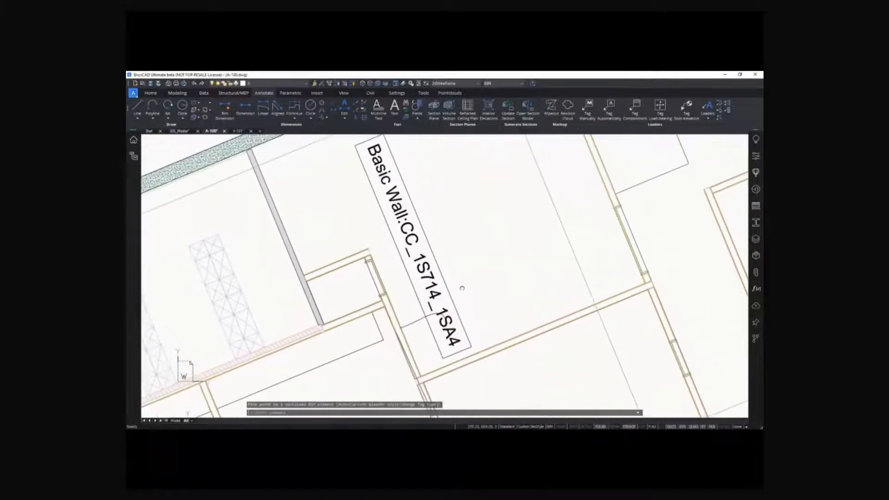
scroll(451, 278, "down", 1)
middle_click_drag(471, 350, 463, 137)
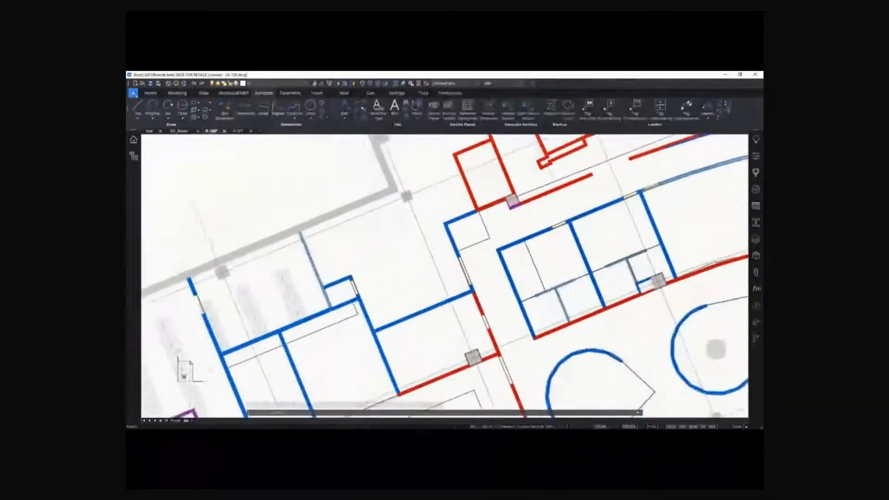
scroll(408, 277, "up", 3)
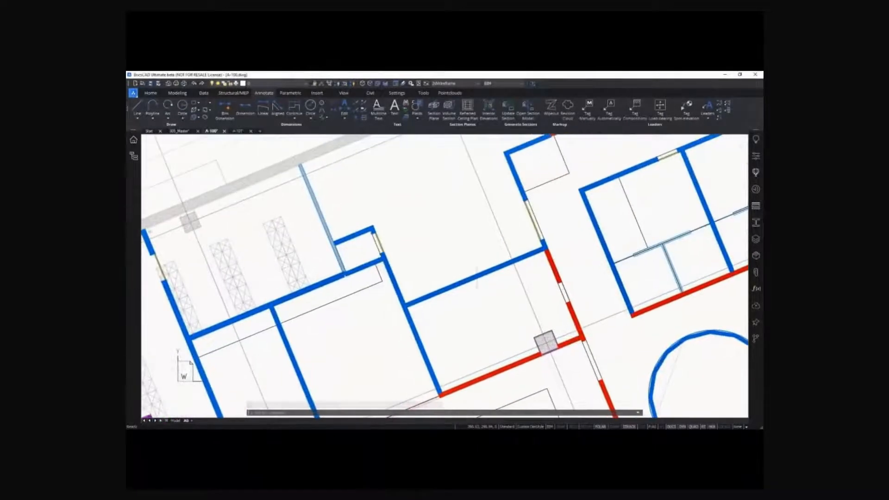
left_click(587, 107)
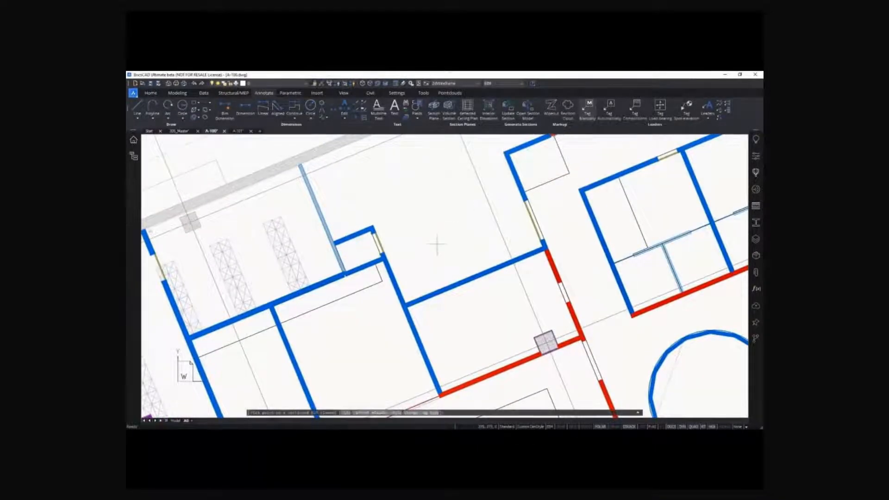
left_click(394, 278)
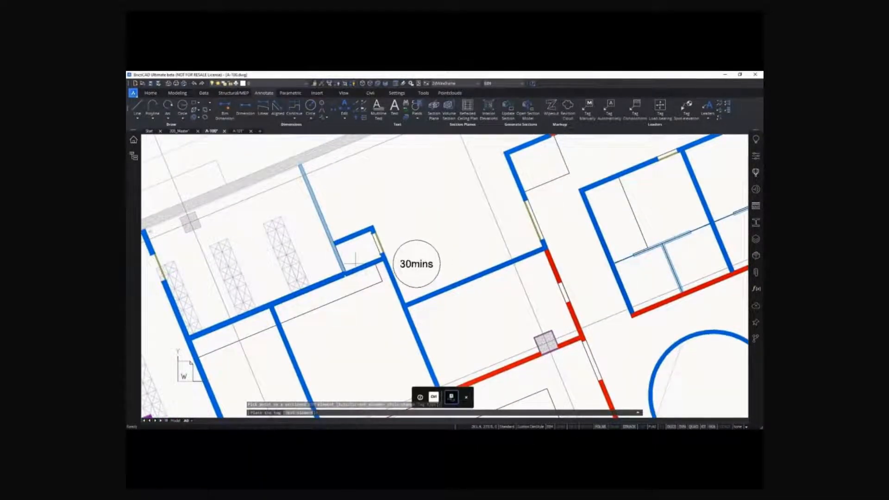
left_click(356, 262)
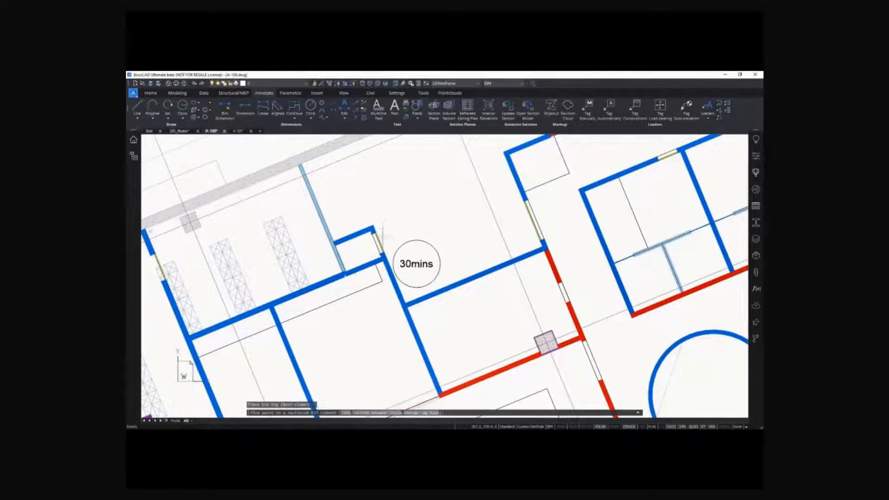
key("Escape")
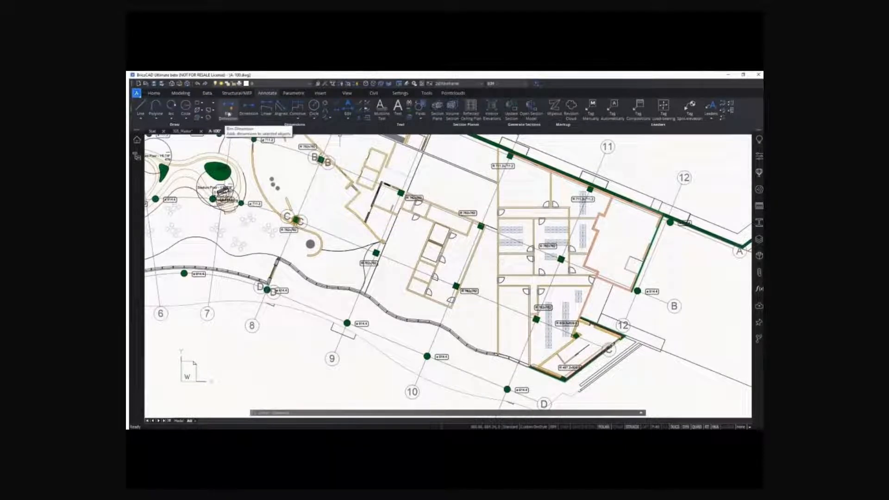
Step: Start a BIM Dimension aligned to the angled partition wall with four doors, and select that wall for dimensioning
scroll(443, 252, "up", 4)
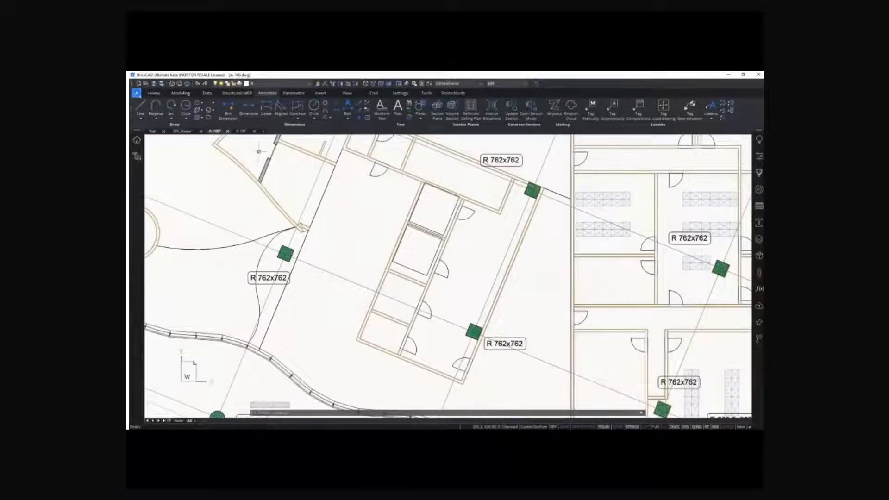
left_click(229, 115)
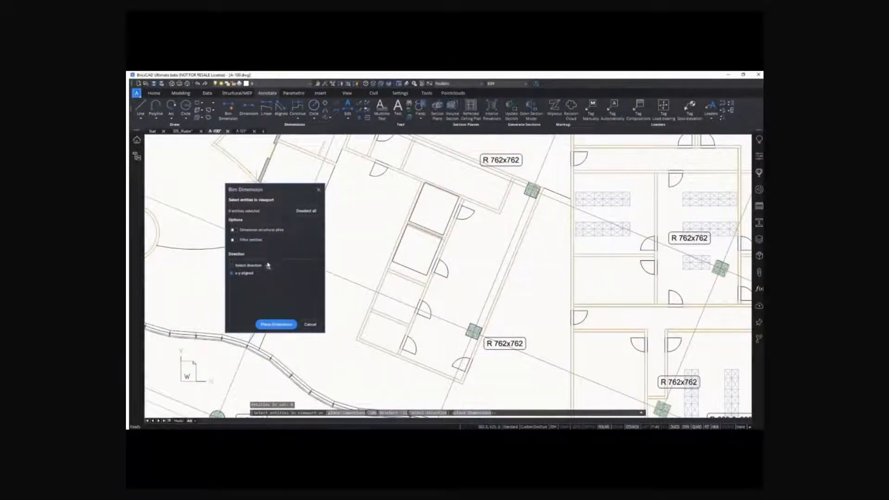
left_click(267, 268)
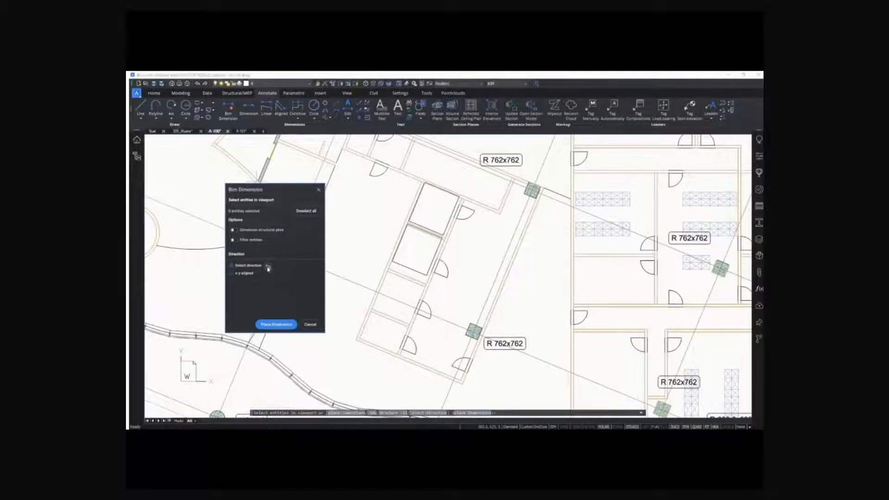
left_click(430, 278)
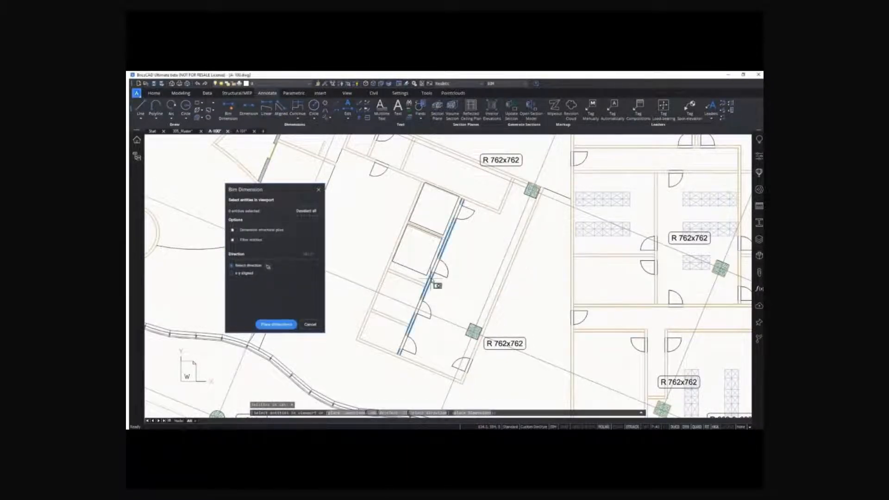
key("Return")
scroll(438, 280, "up", 3)
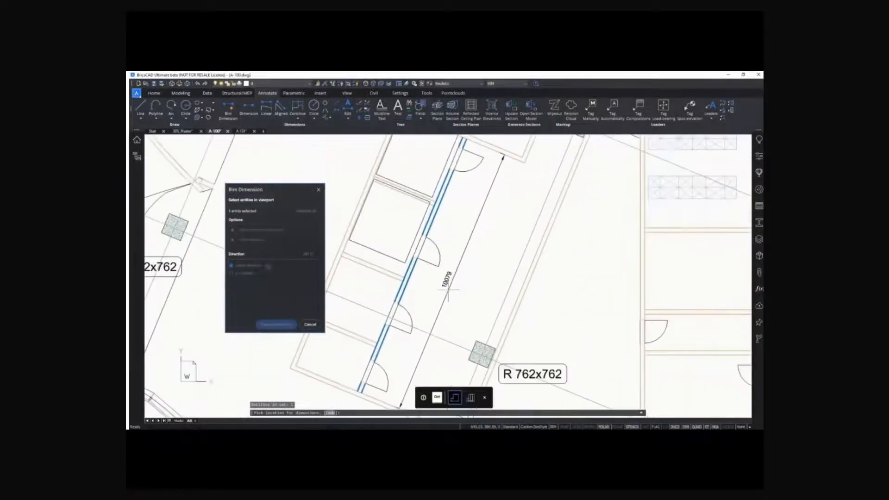
Step: Compare the door-opening and wall-connection dimension modes in the preview for the selected partition wall
key("ctrl")
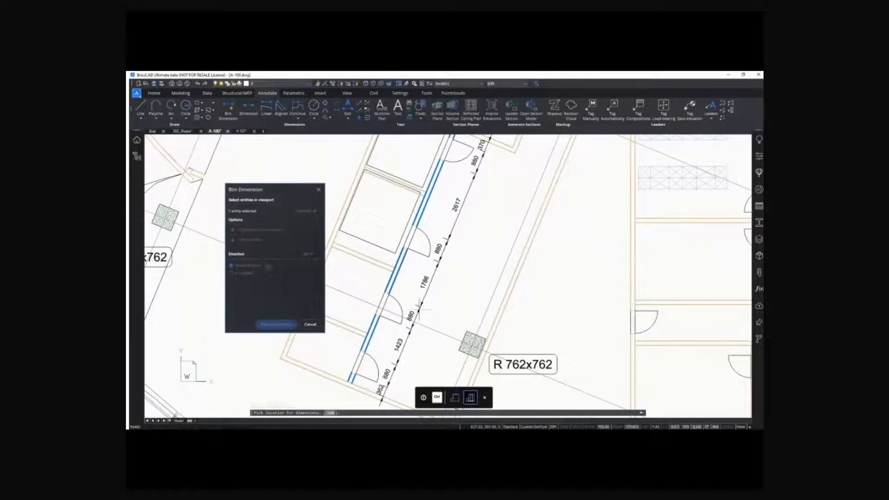
scroll(408, 368, "up", 2)
scroll(406, 369, "up", 2)
mouse_move(406, 369)
middle_mouse_down()
mouse_move(474, 299)
mouse_move(497, 289)
middle_mouse_up()
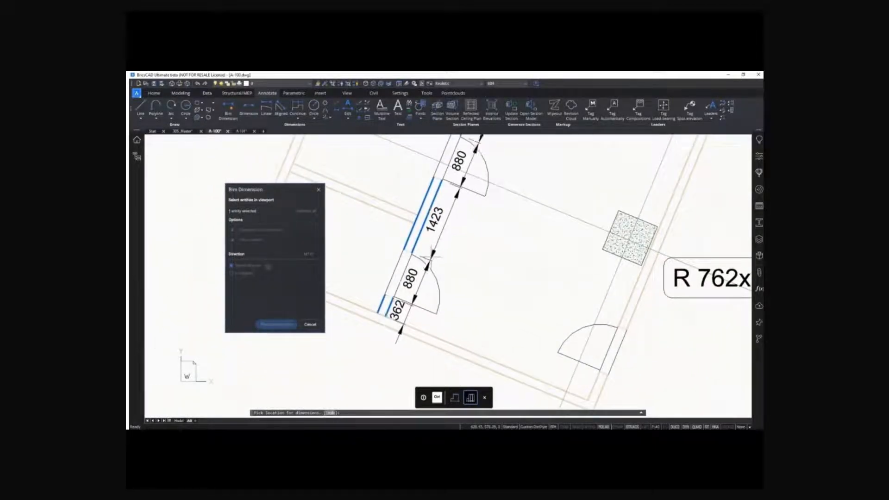
key("ctrl")
scroll(384, 225, "down", 4)
middle_click_drag(384, 225, 387, 284)
scroll(387, 284, "down", 2)
key("ctrl")
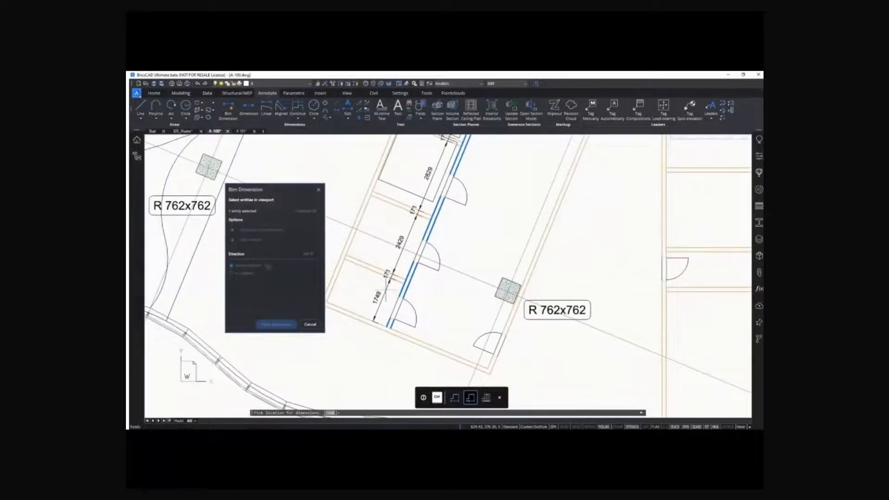
scroll(387, 287, "up", 3)
scroll(387, 289, "up", 3)
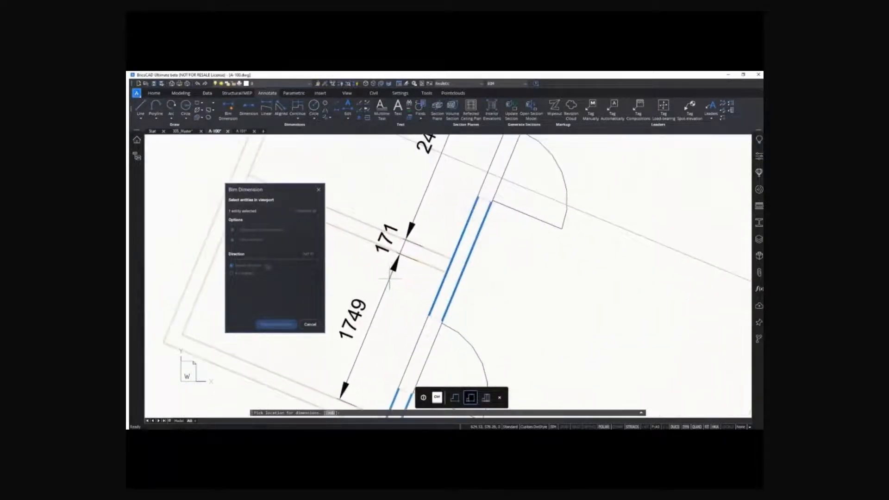
Step: Place the chain of door-opening and wall-segment dimensions on the door side of the selected partition wall
scroll(389, 280, "down", 3)
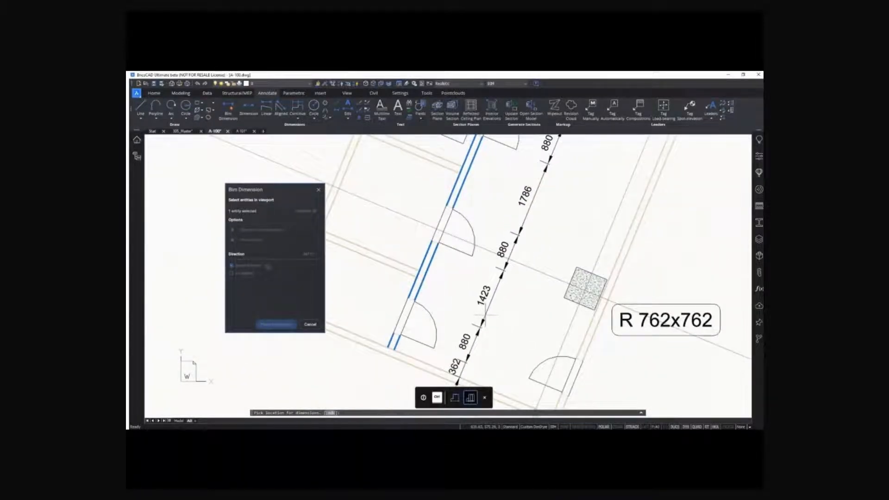
key("ctrl")
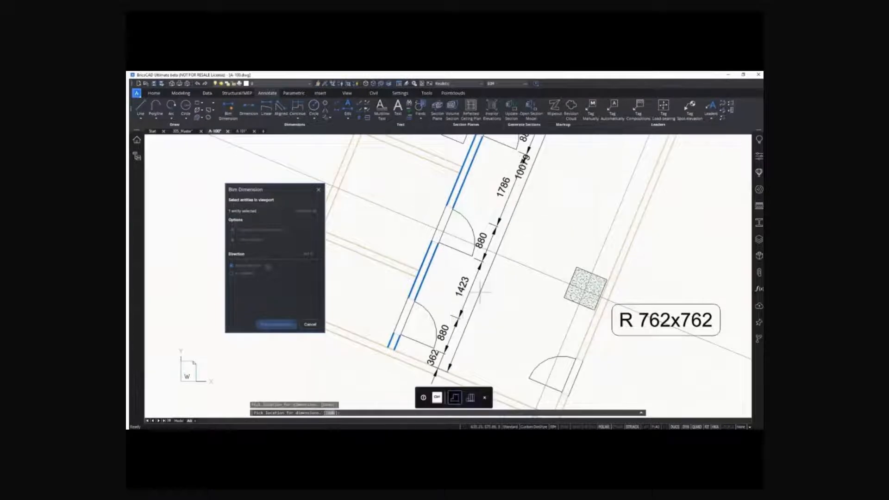
left_click(480, 291)
Step: Enable BIM Dimension entity filtering with Type (BIM) contains Wall, and turn on dimensioning of structural plies
scroll(502, 276, "down", 4)
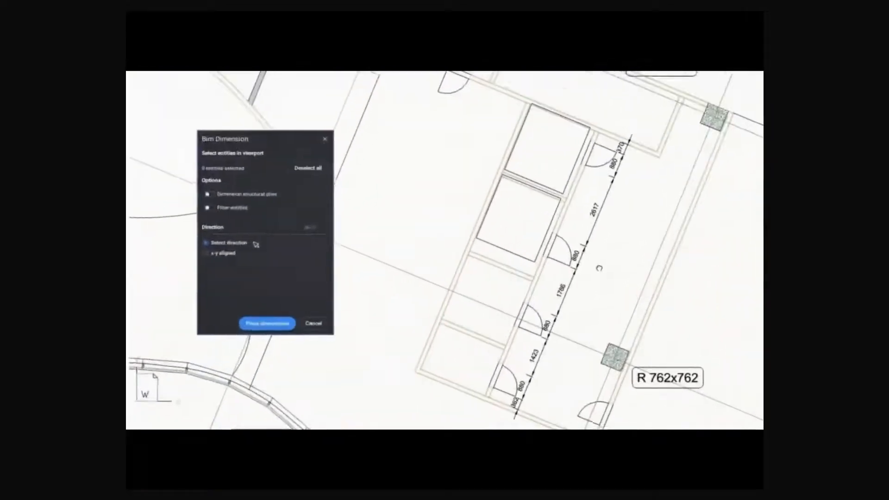
left_click(200, 196)
left_click(210, 182)
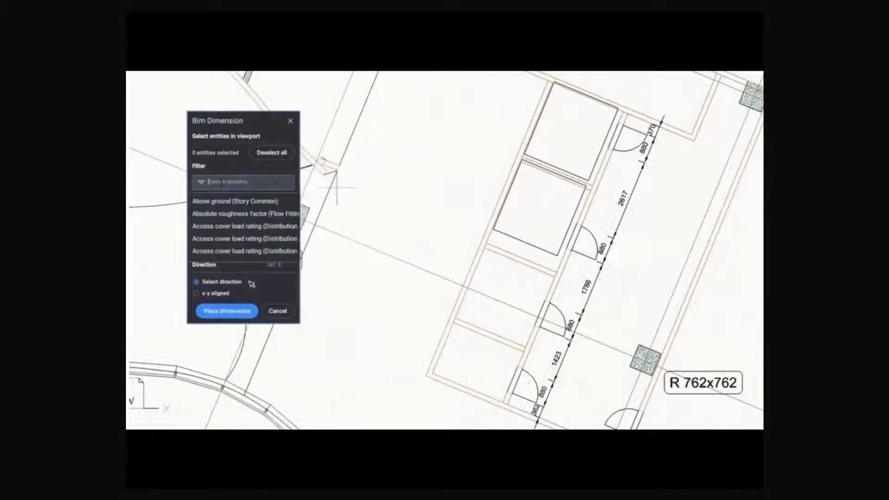
type("type (bim")
scroll(229, 233, "down", 5)
left_click(229, 234)
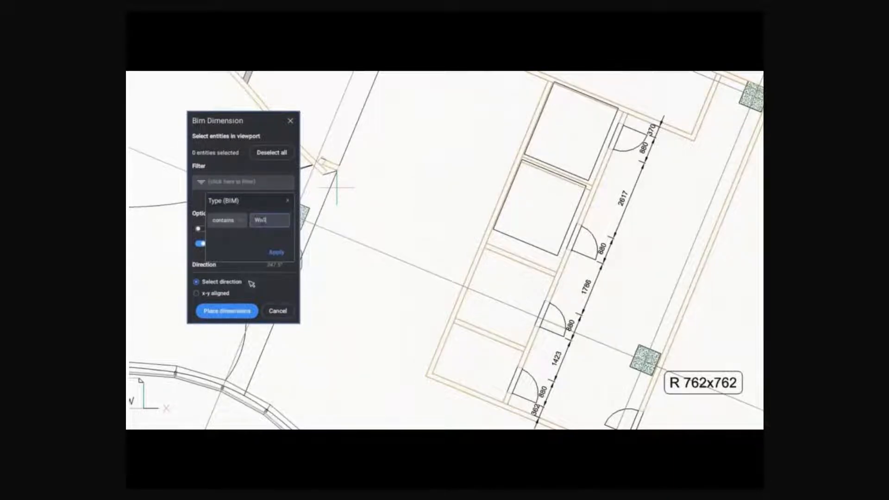
left_click(277, 253)
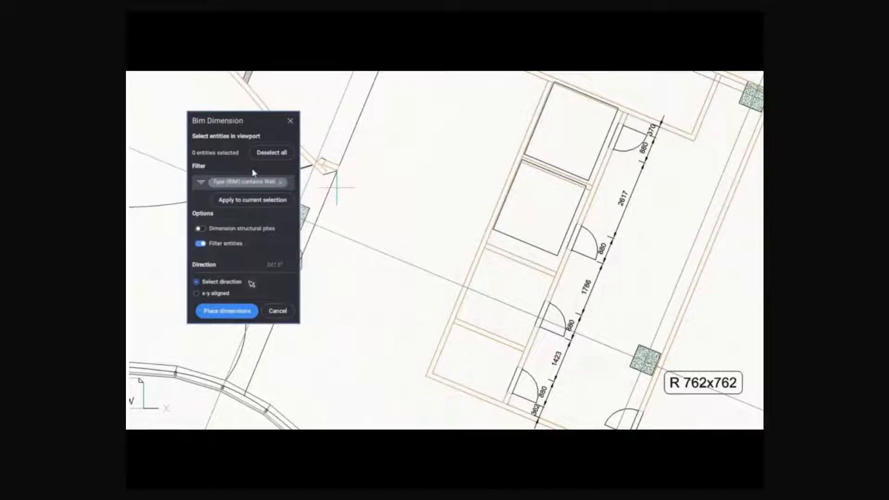
left_click(212, 229)
Step: Select the walls of the partitioned room block for dimensioning and switch the preview to the wall-connection mode
left_click_drag(411, 403, 646, 75)
left_click_drag(400, 423, 642, 90)
left_click(459, 383)
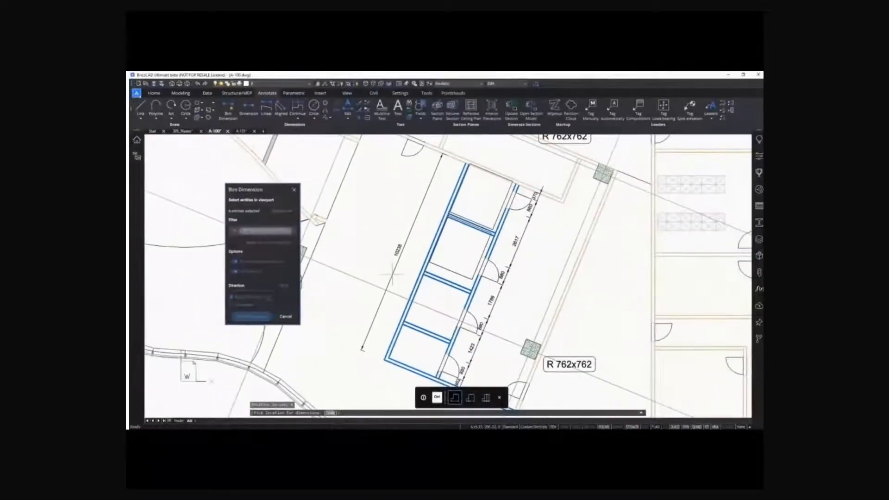
key("ctrl")
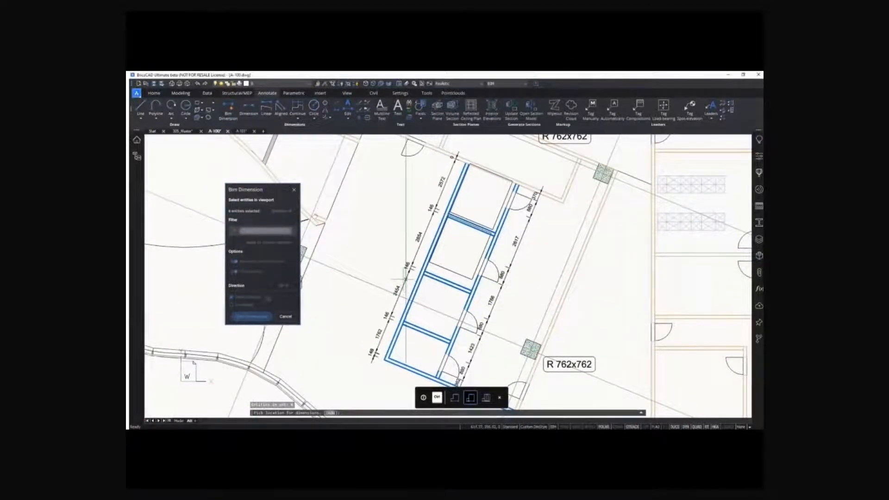
Step: Check the structural ply extents in the preview and place the wall-connection dimension chain on the side opposite the doors
scroll(408, 273, "up", 5)
scroll(411, 268, "up", 3)
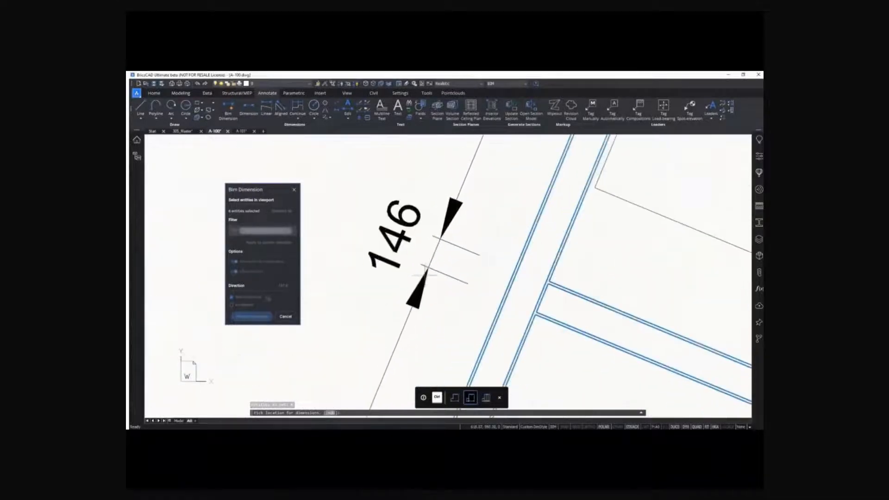
scroll(504, 300, "up", 3)
scroll(542, 314, "up", 4)
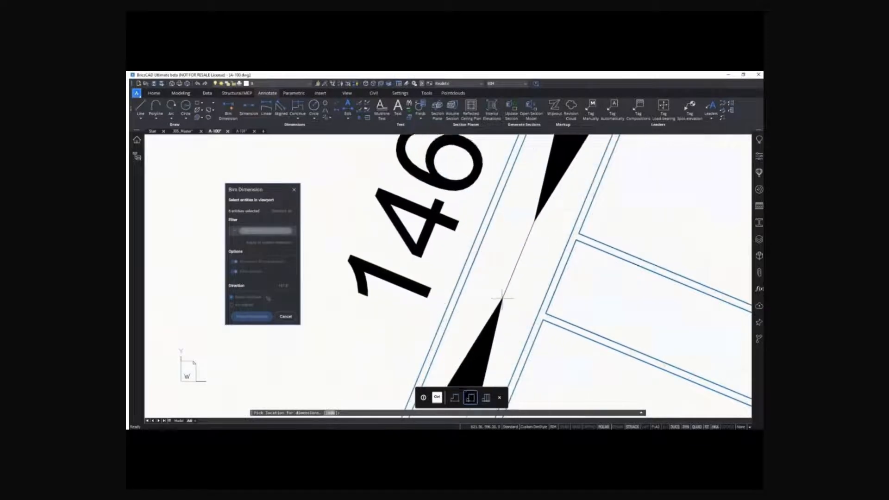
scroll(437, 277, "down", 10)
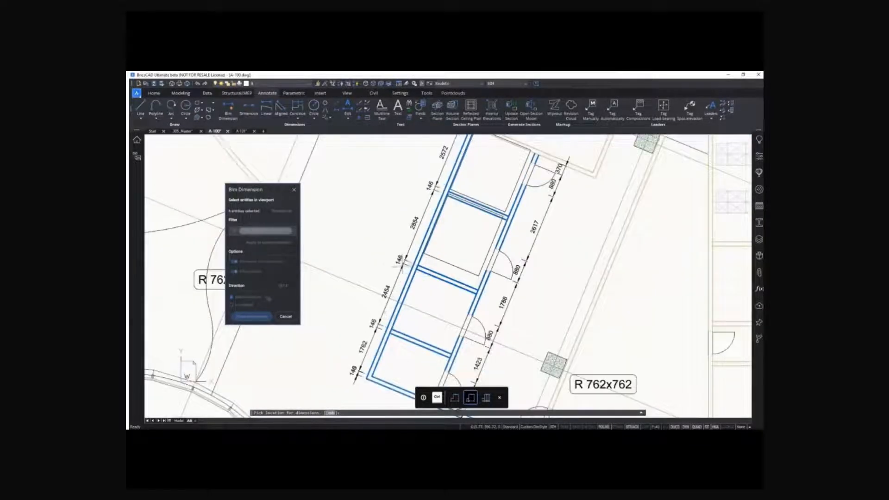
key("ctrl")
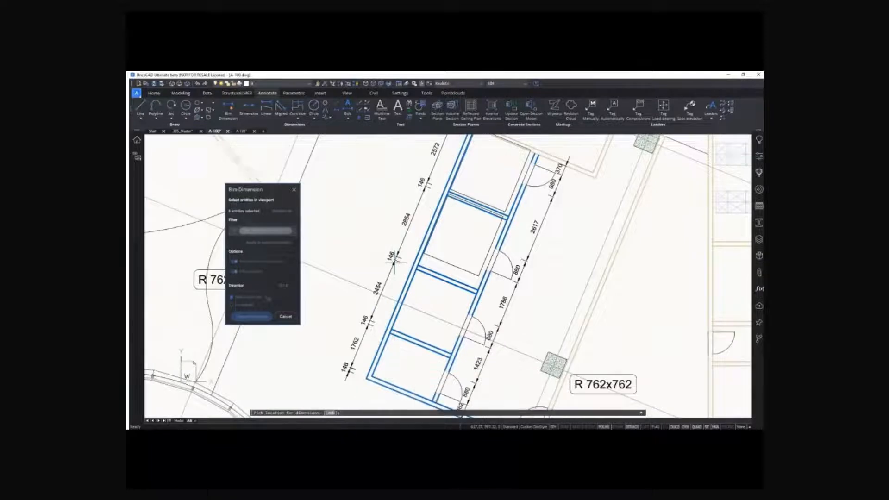
left_click(376, 257)
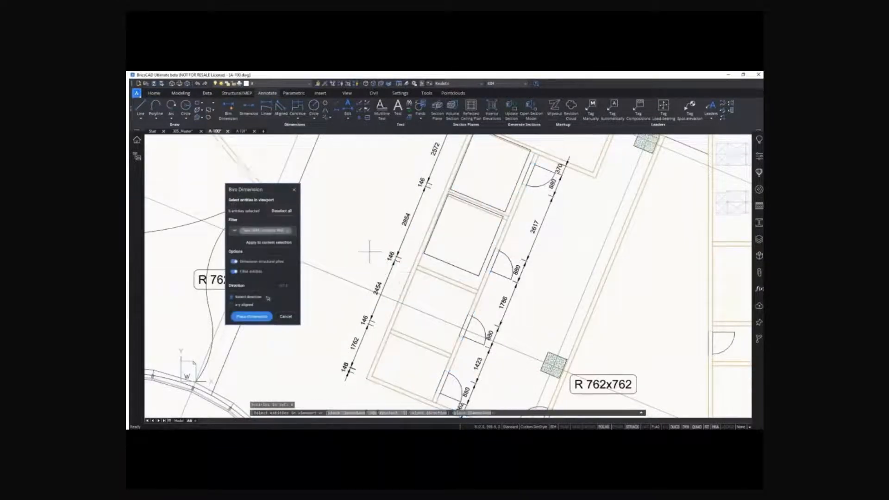
Step: Replace the BIM Dimension entity filter with Type (BIM) contains Axis
scroll(376, 269, "down", 3)
scroll(376, 279, "down", 6)
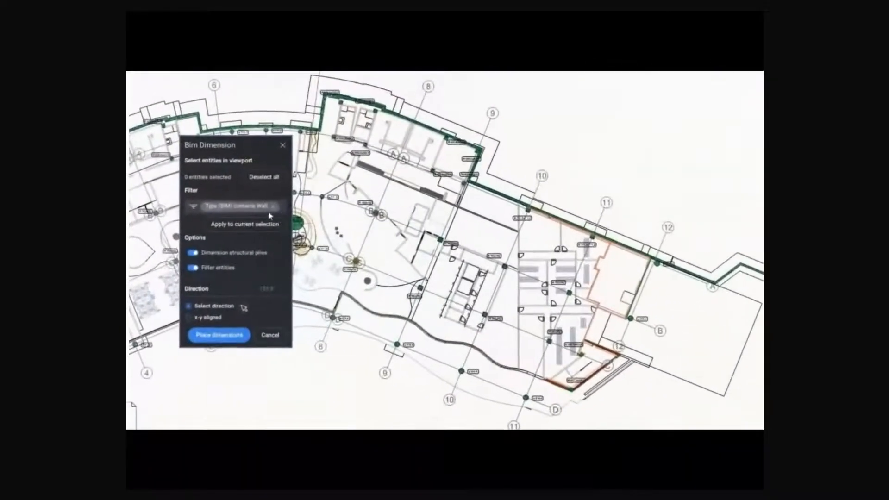
type("type (bim")
scroll(256, 259, "down", 5)
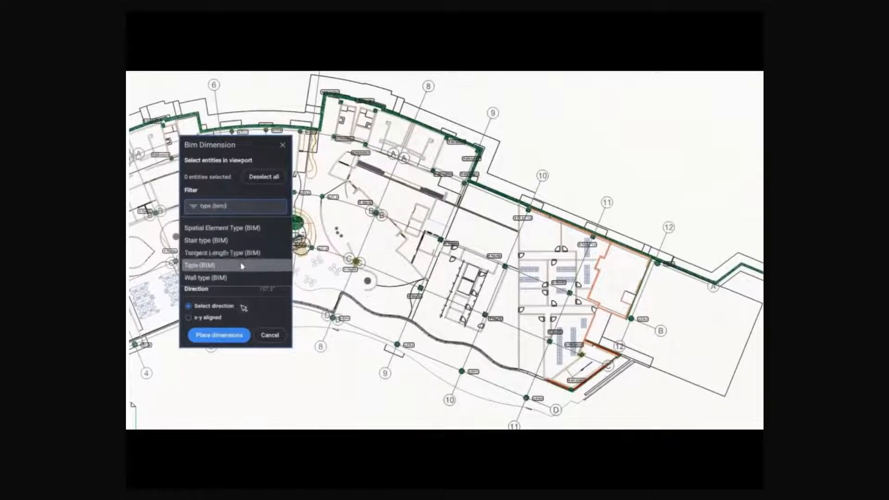
left_click(252, 264)
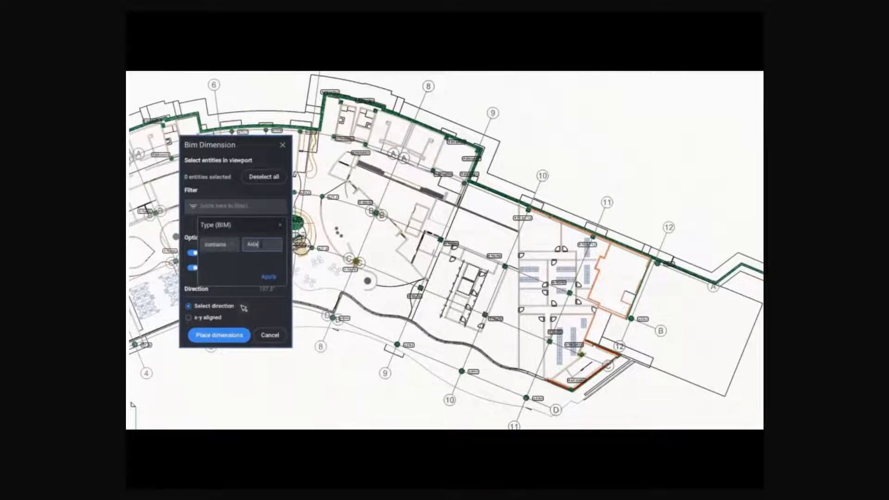
left_click(268, 276)
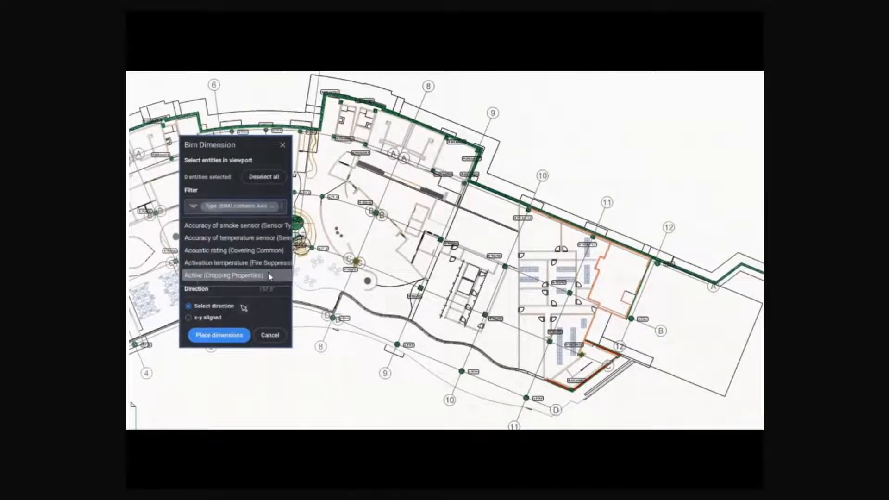
left_click(280, 209)
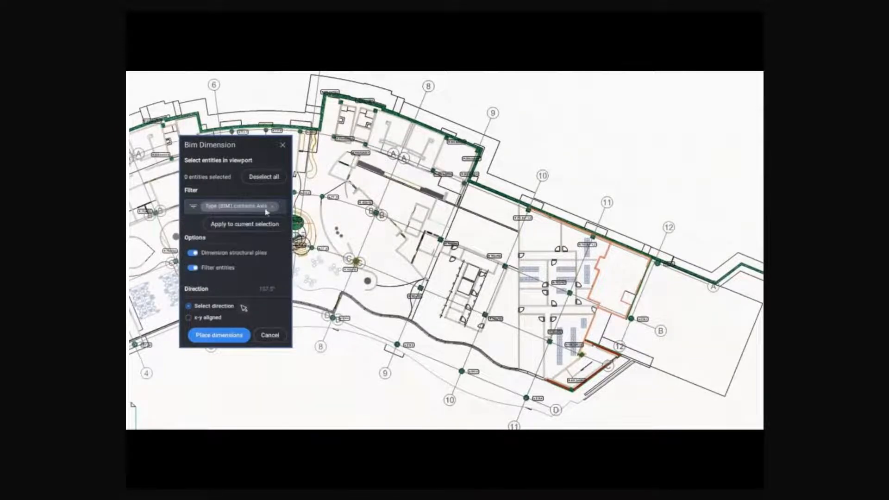
Step: Turn off dimensioning of structural plies and place a dimension chain between gridlines 9, 10, 11 and 12 outside the facade
left_click(198, 252)
left_click_drag(357, 424, 709, 96)
scroll(620, 146, "up", 3)
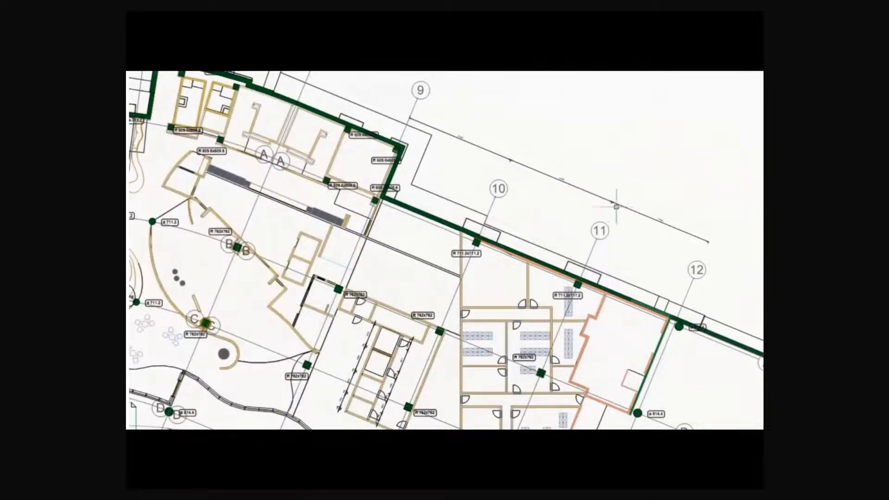
Step: Select the three gridline dimensions between gridlines 9 and 12 and open their layer setting for editing
left_click(614, 204)
left_click(532, 171)
left_click(479, 147)
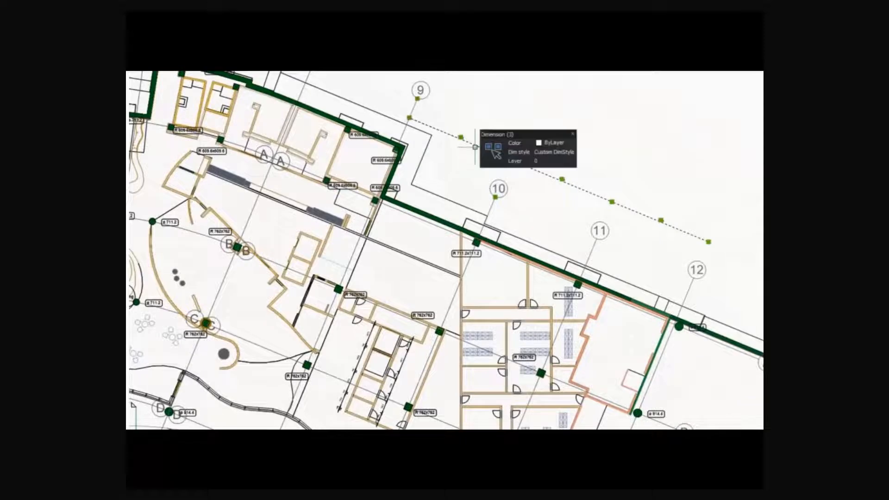
left_click(545, 161)
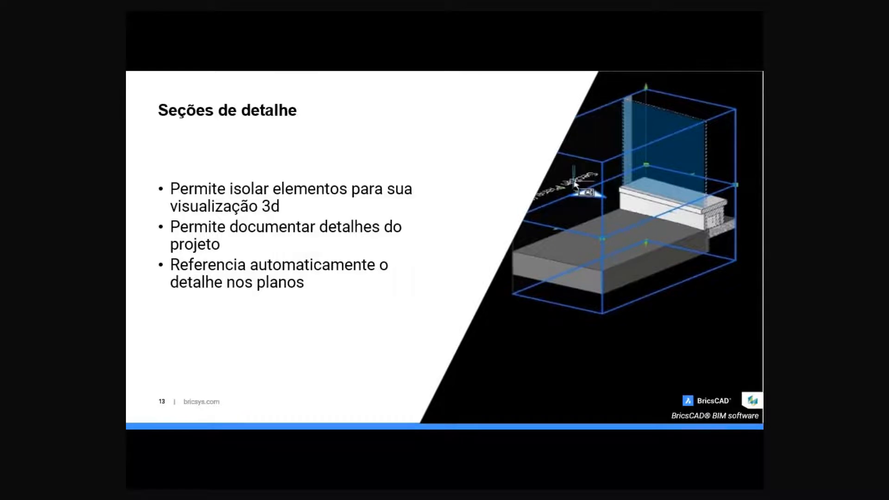
key("Right")
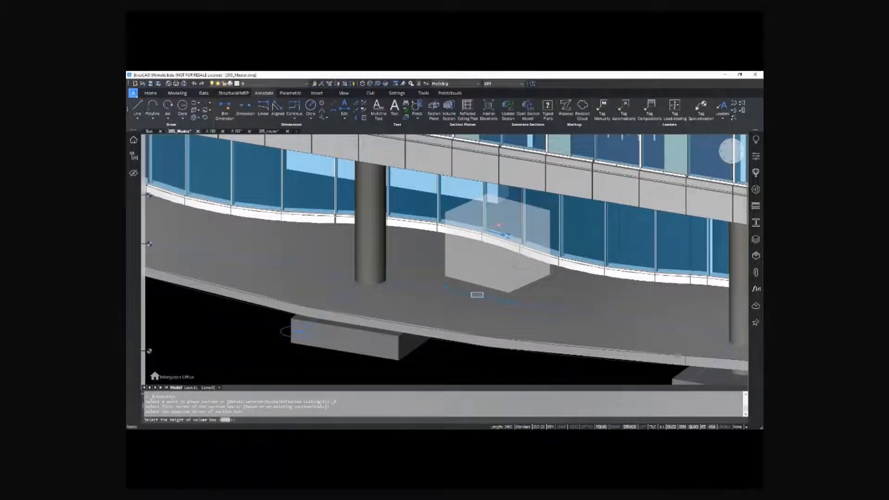
Step: Finish the detail volume section around the curved ground-floor curtain wall and slab by setting its box height and placement
left_click(505, 258)
mouse_move(477, 254)
left_click(508, 251)
left_click(457, 240)
left_click(461, 237)
key("Escape")
key("Escape")
Step: Turn on clip display for the new detail section and inspect the isolated curtain wall and ground junction in 3D
mouse_move(477, 238)
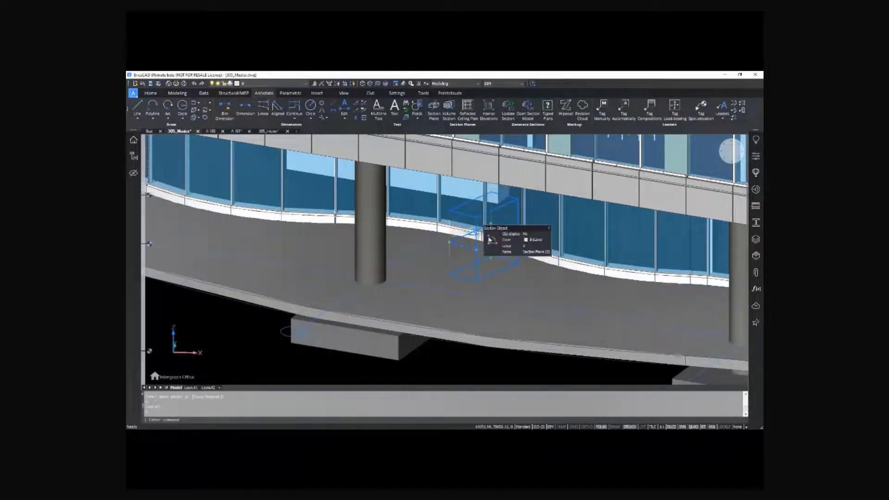
left_click(511, 242)
middle_click_drag(513, 246, 625, 245, "shift")
scroll(486, 227, "up", 3)
middle_click_drag(578, 226, 479, 226, "shift")
left_click(485, 211)
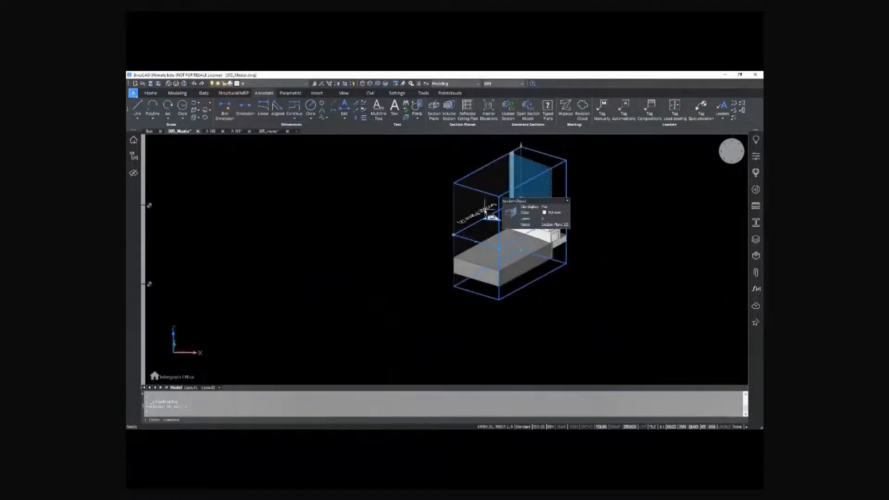
key("Escape")
key("Escape")
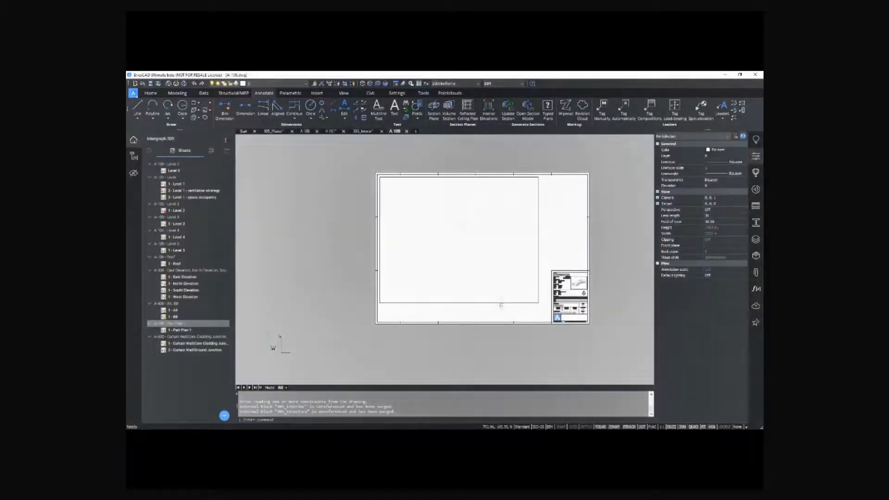
Step: Update the empty viewport on the Part Plan 1 sheet and inspect the core cladding and ground junction detail references
left_click(499, 303)
mouse_move(510, 306)
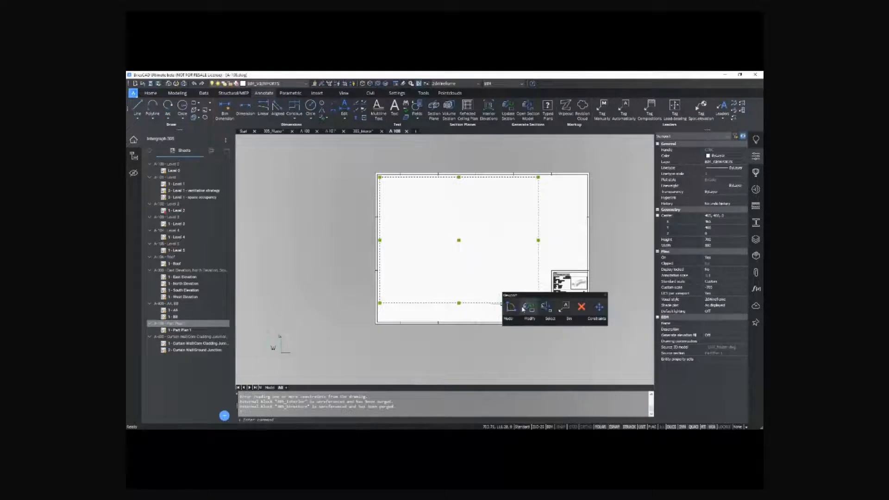
left_click(525, 308)
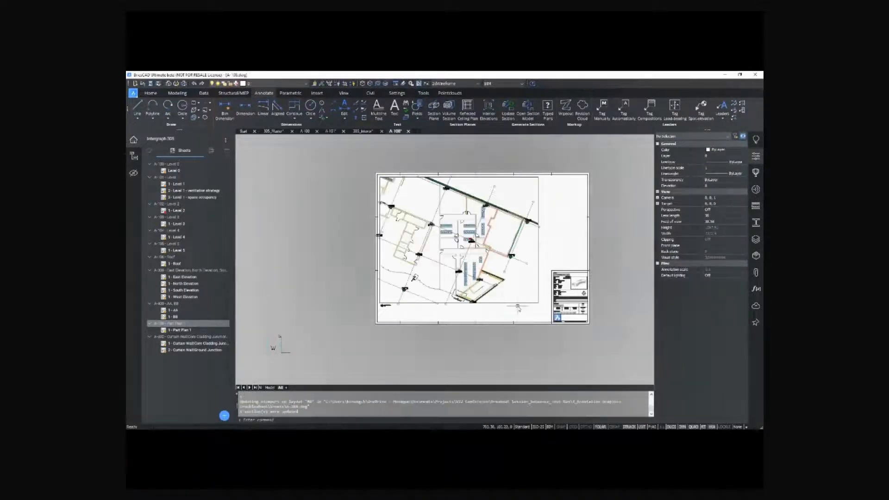
key("Escape")
key("Escape")
scroll(471, 299, "up", 2)
scroll(472, 299, "up", 8)
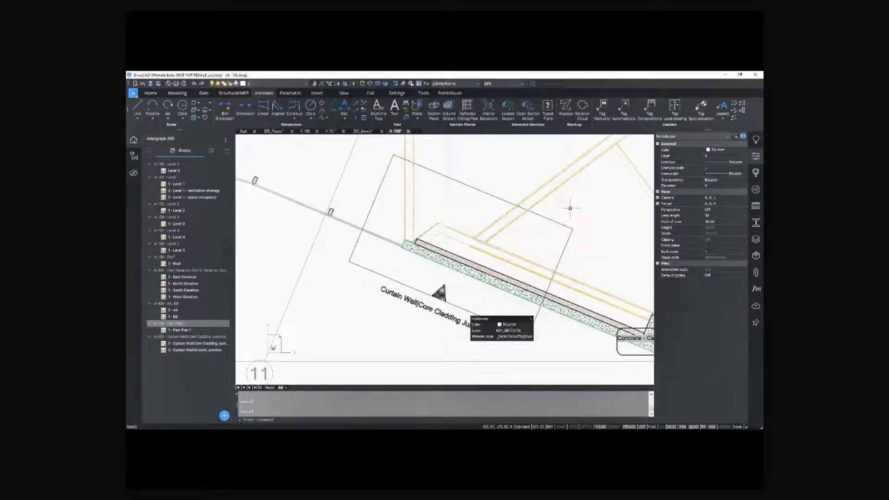
scroll(579, 271, "down", 8)
scroll(424, 237, "up", 4)
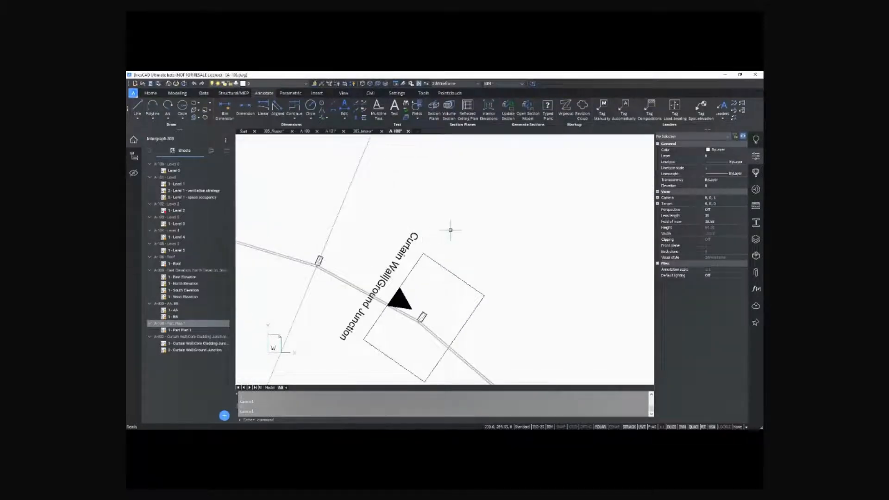
scroll(424, 225, "down", 5)
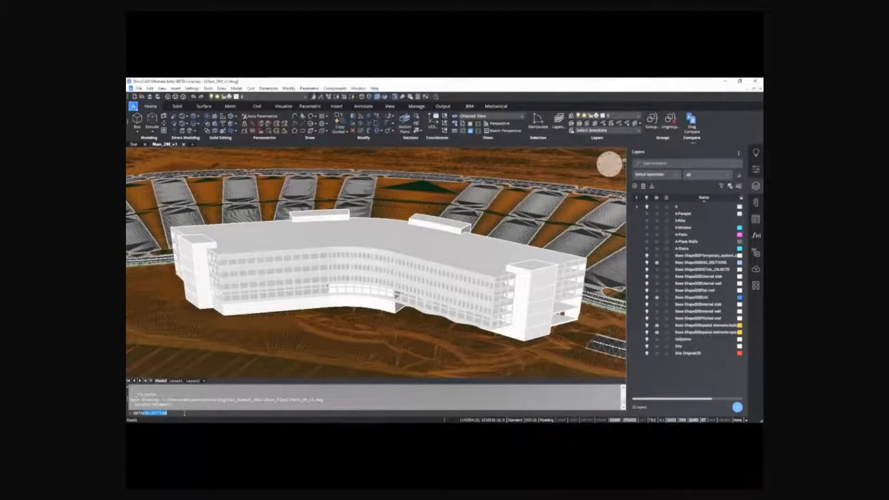
Step: Send the Main_DM_v1 building model to Twinmotion with the Datasmith command
key("Return")
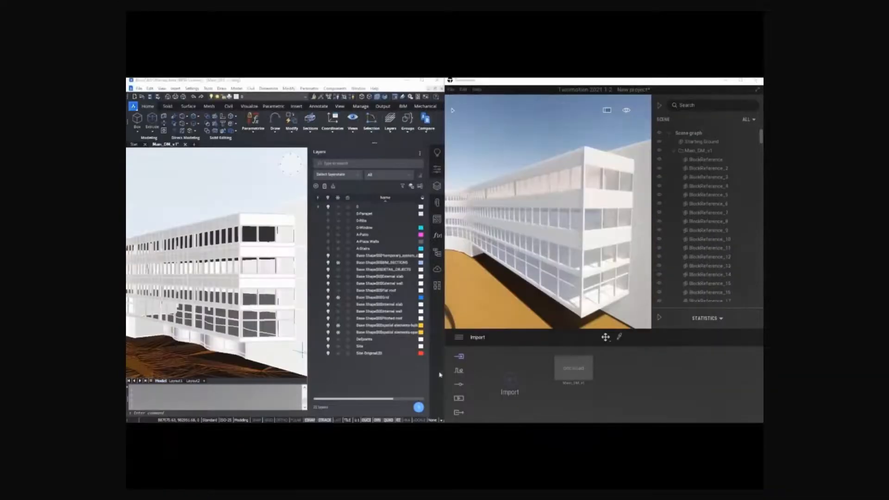
Step: Turn on the parapet, ribs and window layers of the building model
left_click(328, 213)
left_click(327, 221)
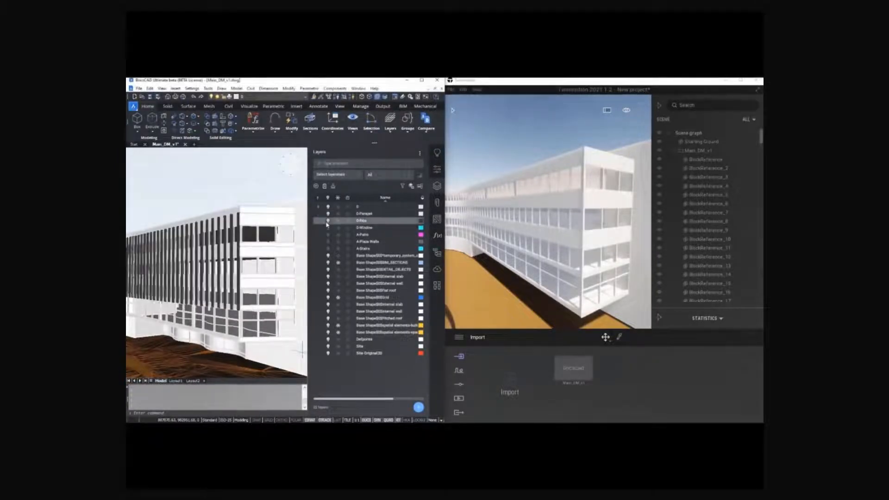
left_click(328, 228)
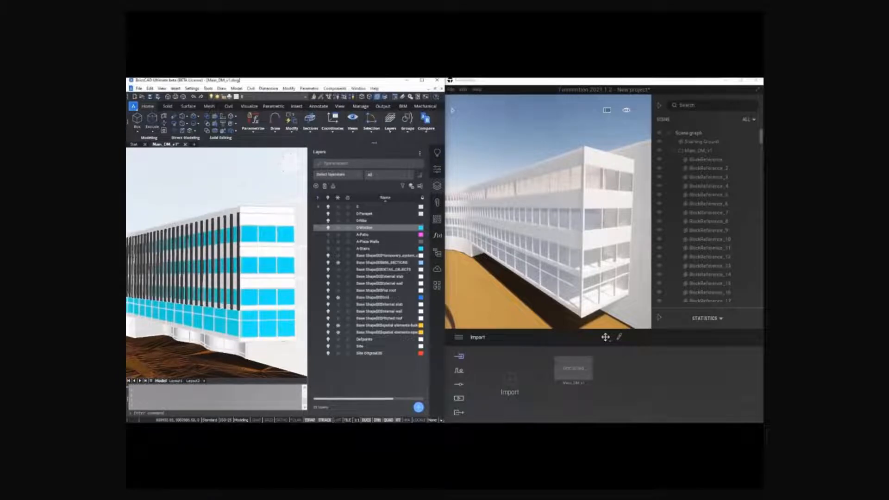
Step: Run the Datasmith command again to update the linked Twinmotion scene with the newly shown facade layers
left_click(167, 413)
type("data")
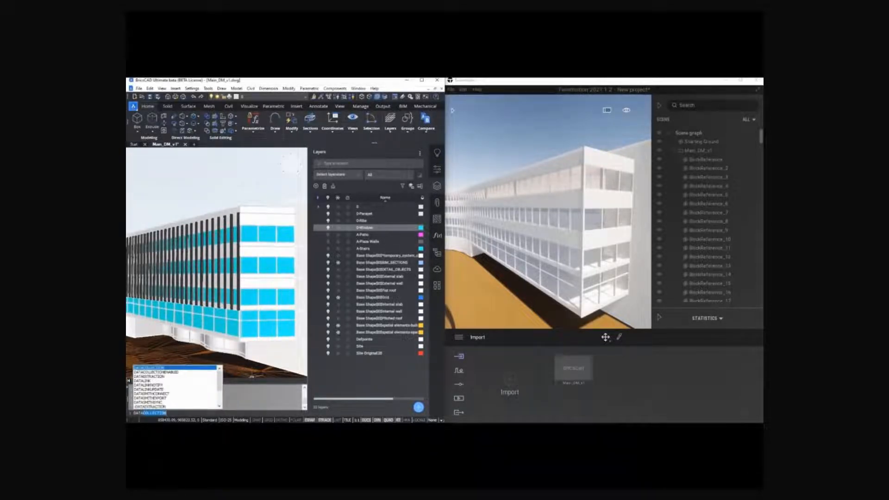
key("Return")
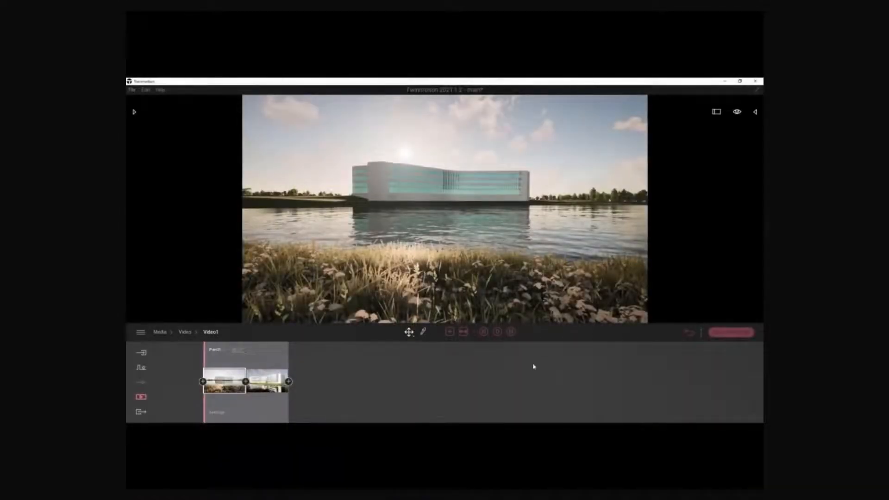
Step: Switch to Twinmotion and play the rendered building animation Video1
left_click(497, 332)
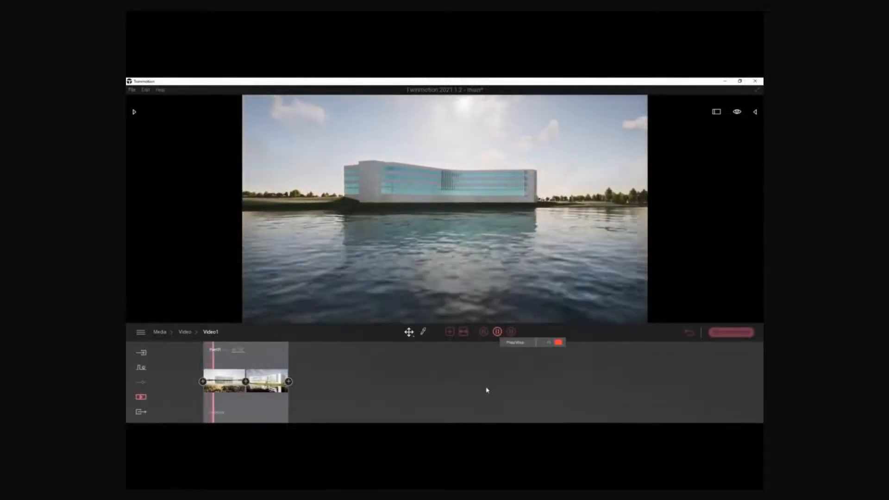